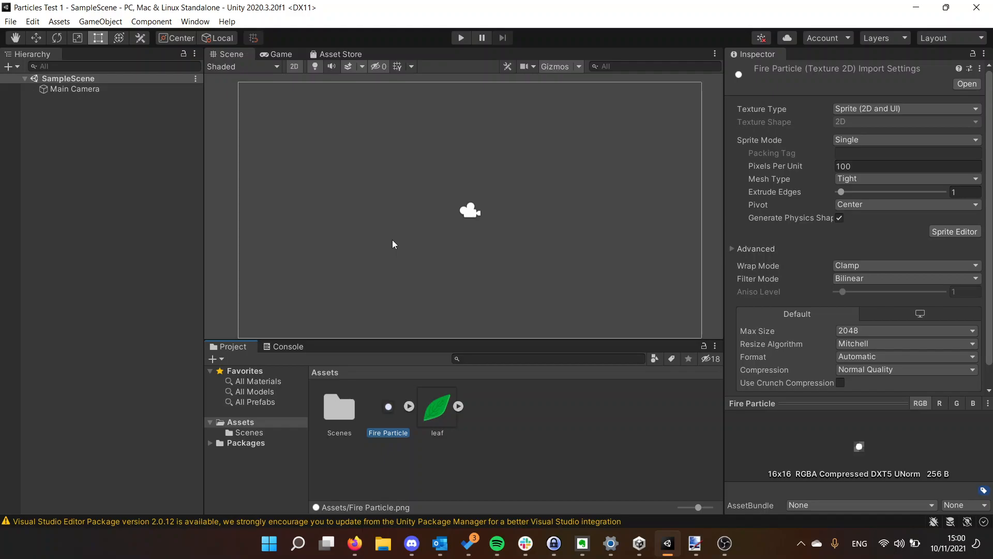
- Add a Particle System effect object to SampleScene, keeping its default name
right_click(78, 79)
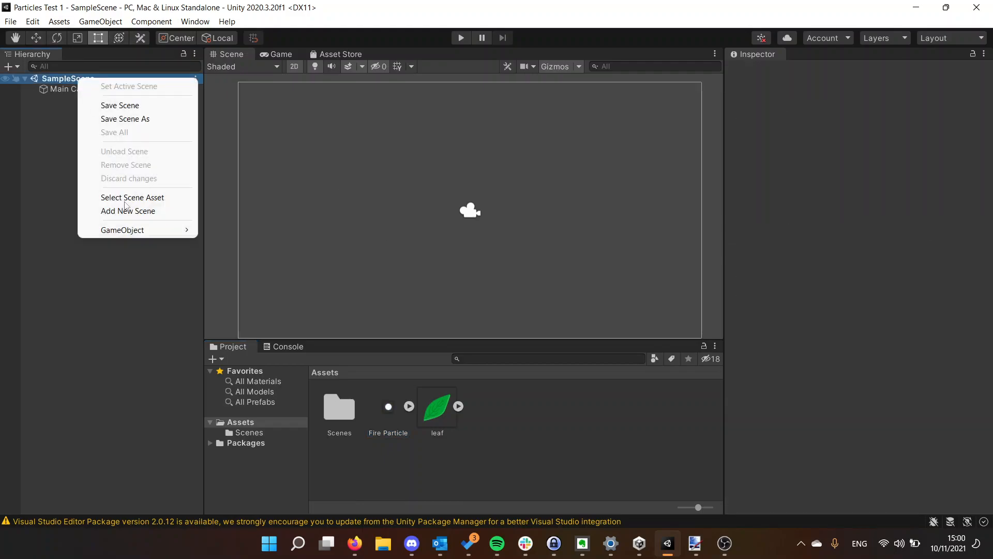
mouse_move(122, 230)
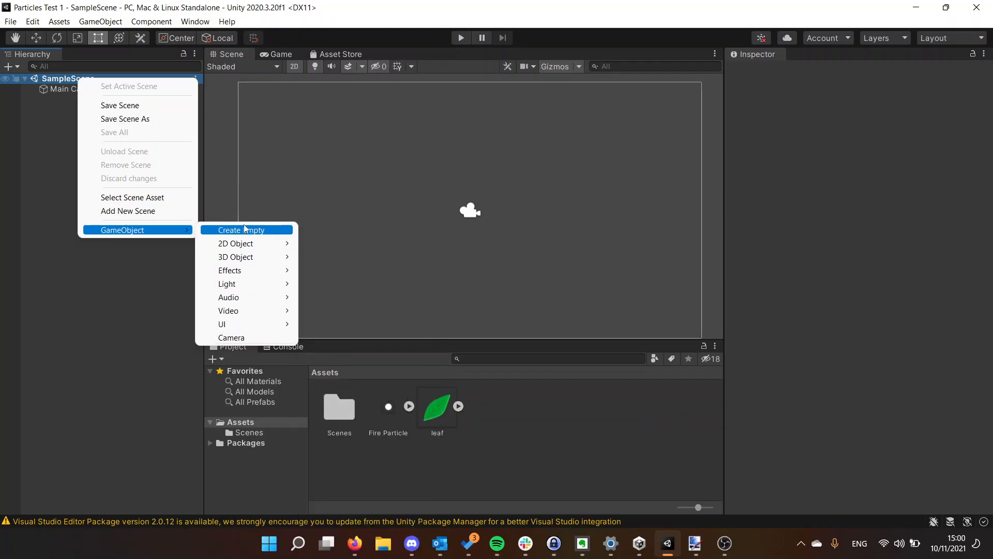
mouse_move(239, 325)
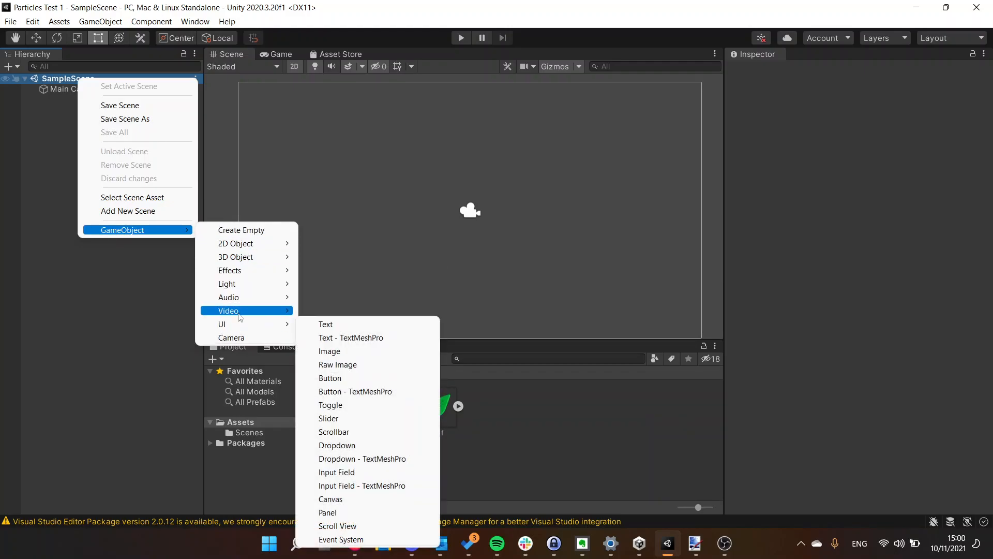
mouse_move(245, 271)
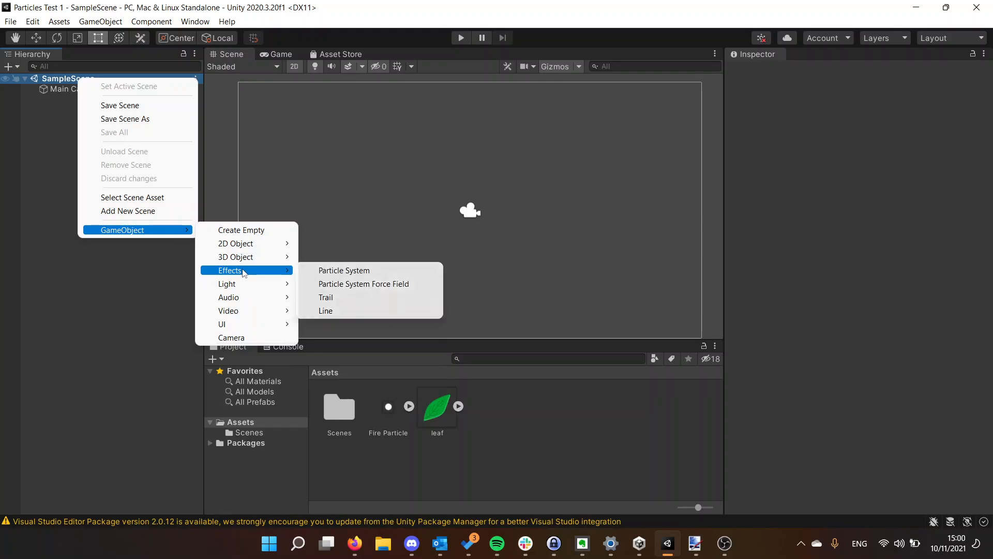
left_click(312, 265)
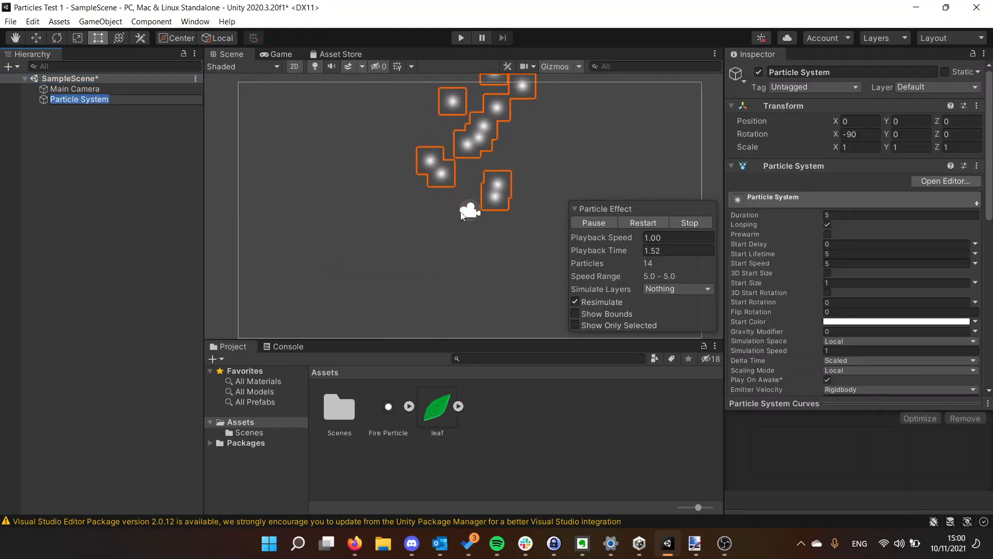
key("Return")
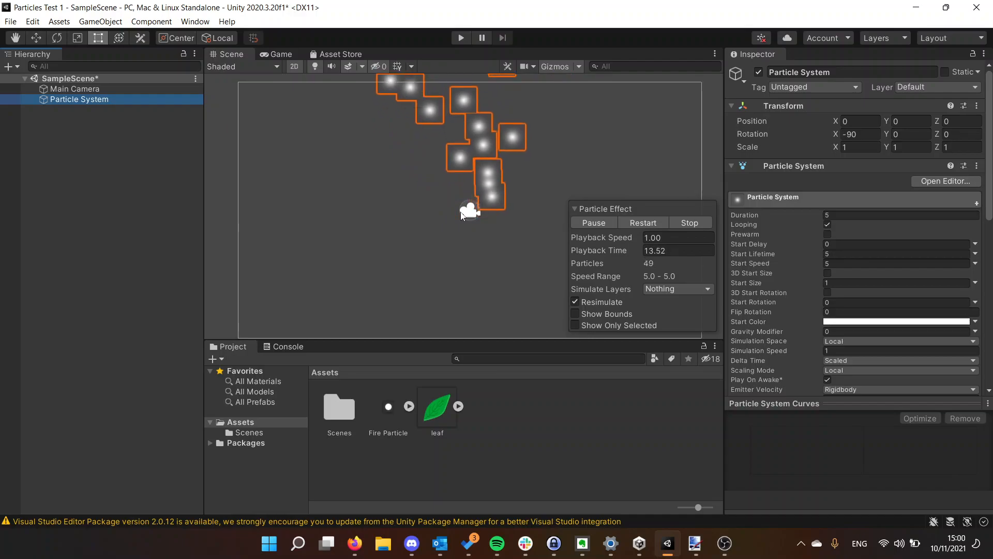
- Examine the particle system's main properties, its Emission settings and the list of available modules
left_click(582, 544)
left_click(583, 545)
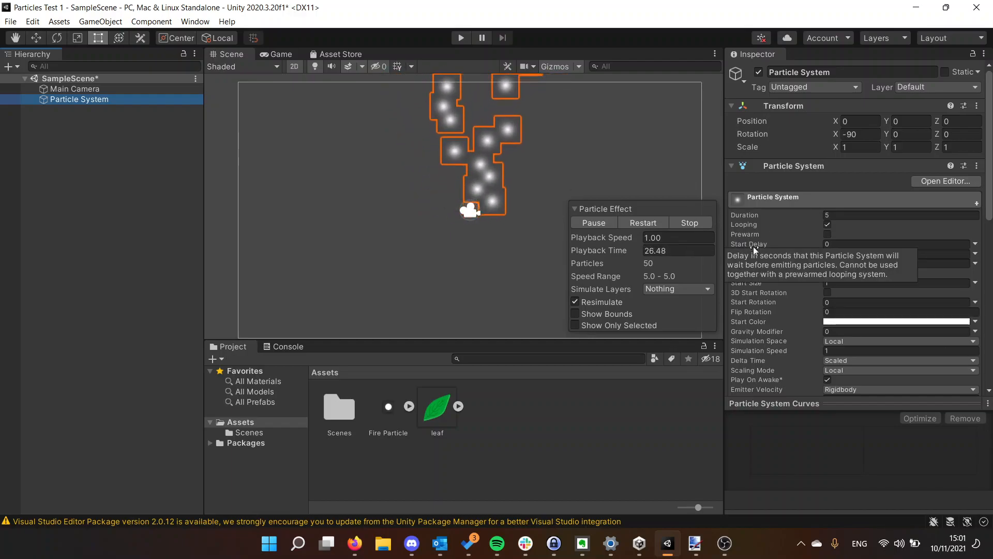
scroll(796, 206, "down", 5)
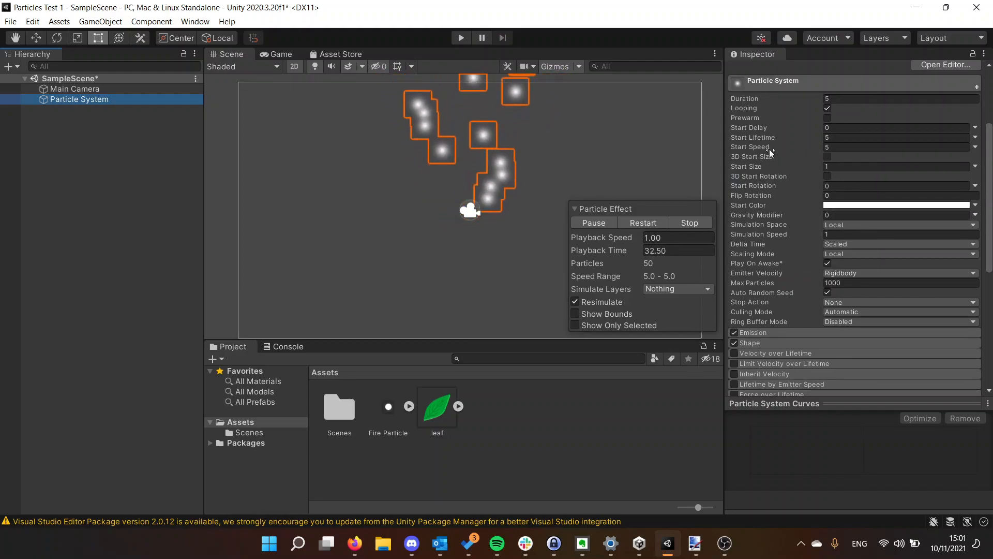
left_click(762, 331)
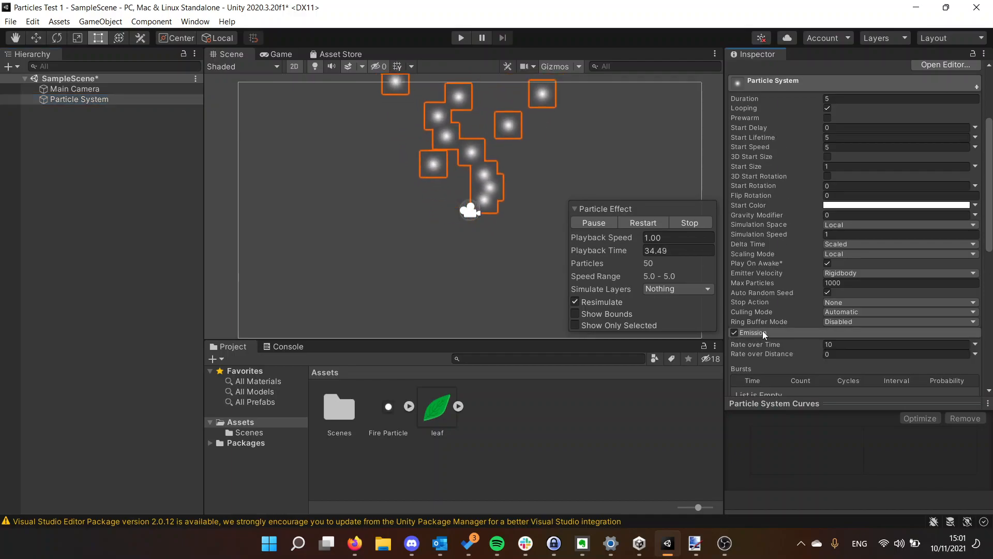
scroll(802, 142, "down", 8)
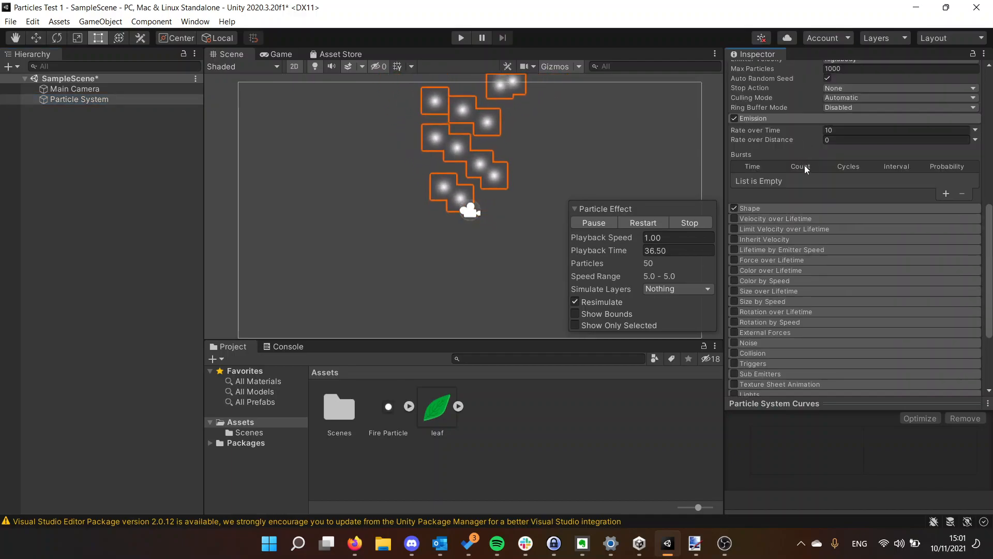
scroll(805, 165, "down", 5)
scroll(804, 225, "up", 15)
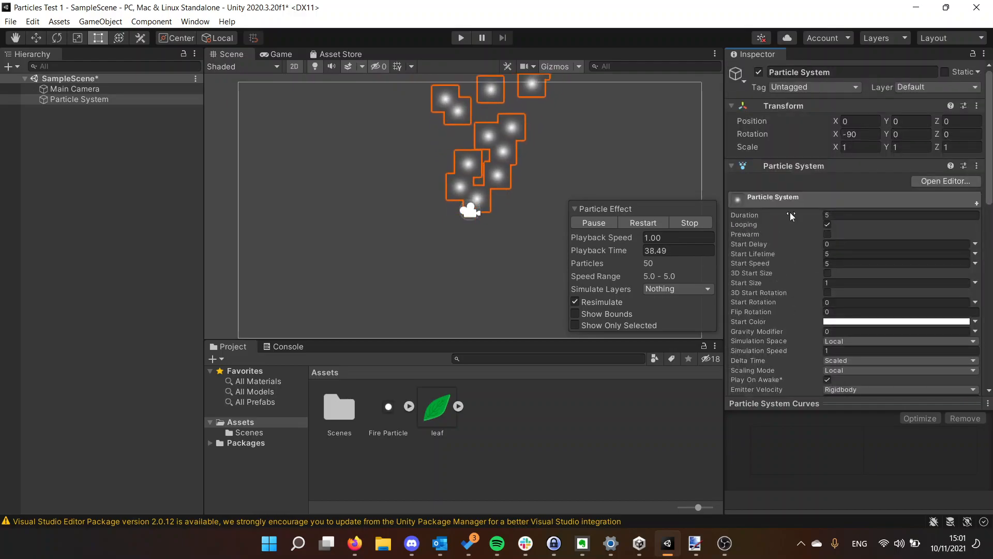
scroll(786, 227, "down", 4)
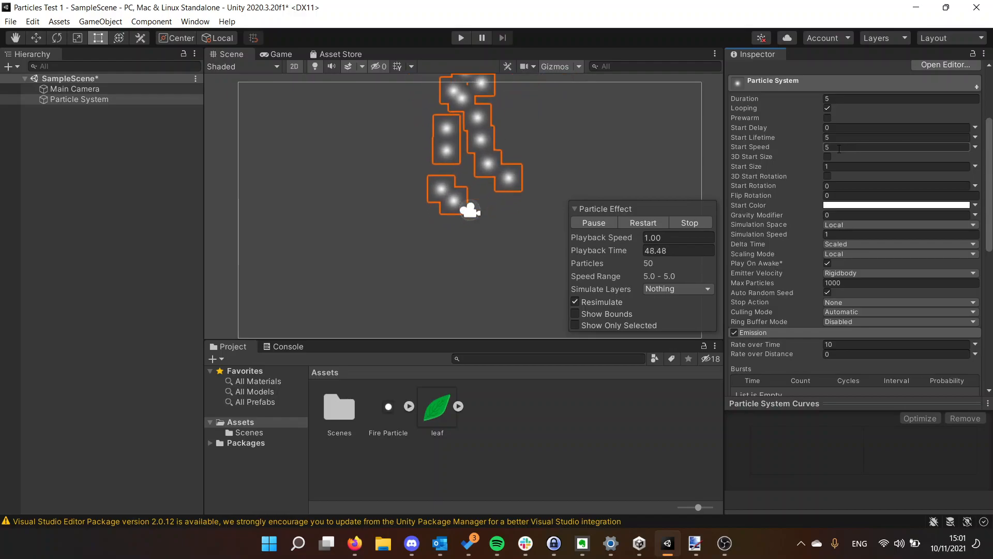
scroll(783, 153, "down", 4)
scroll(800, 219, "up", 8)
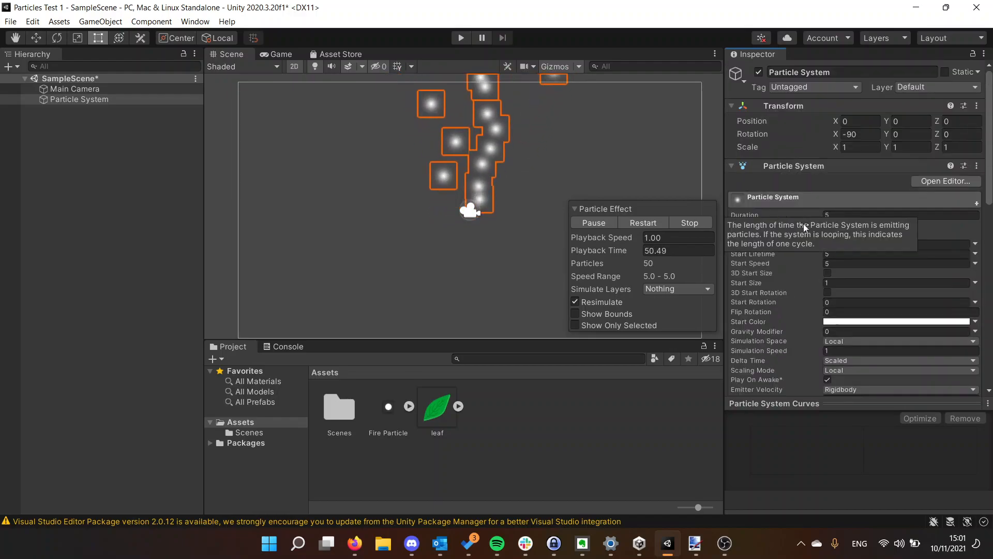
- Set the particle system's Start Speed to 1
scroll(779, 231, "down", 3)
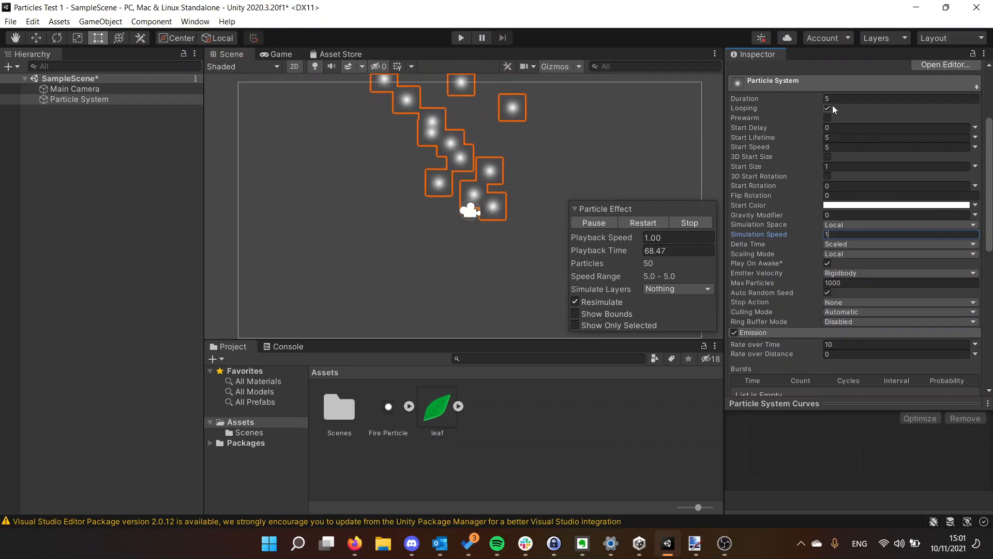
left_click(840, 147)
type("1")
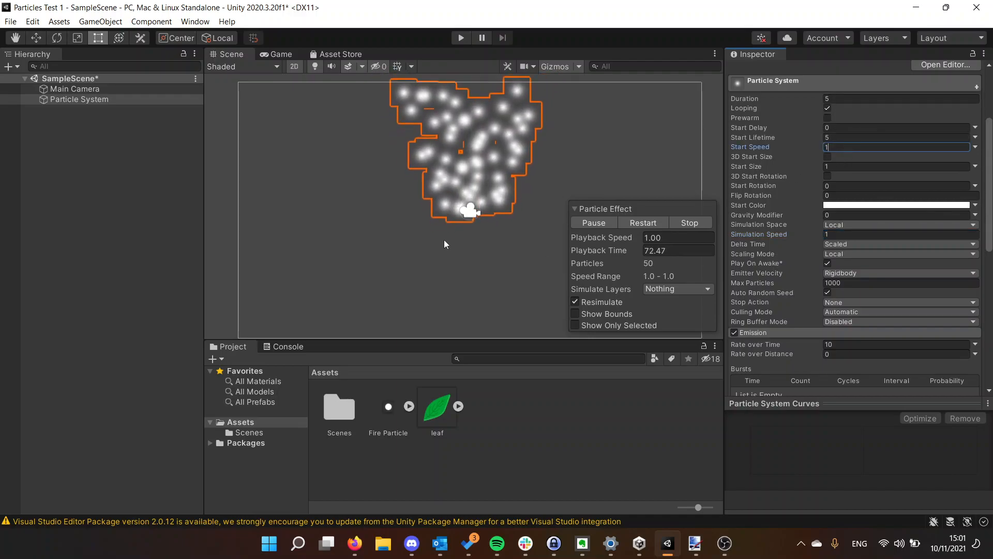
- Try Box as the particle system's emission shape and settle on Rectangle in the Shape module
scroll(779, 196, "down", 5)
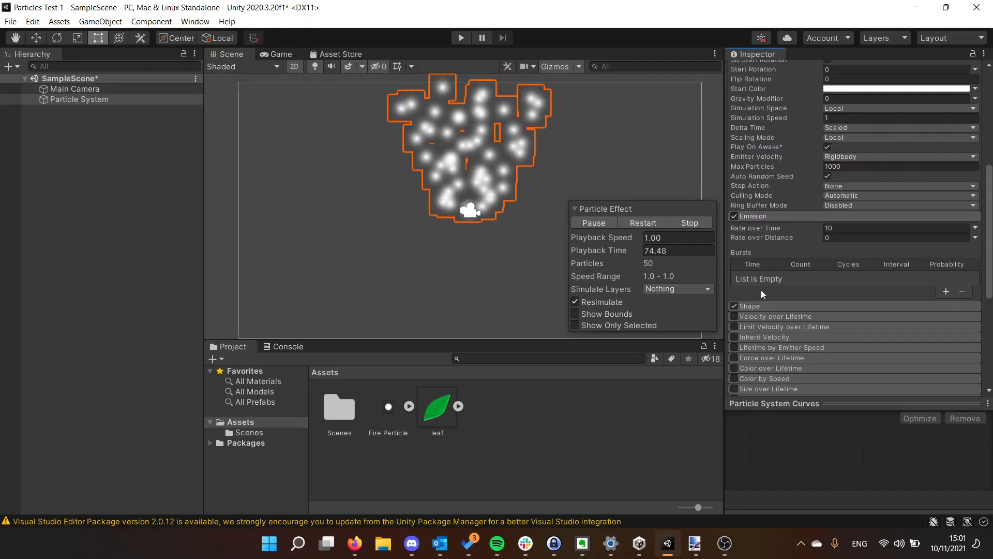
left_click(756, 306)
scroll(764, 225, "down", 5)
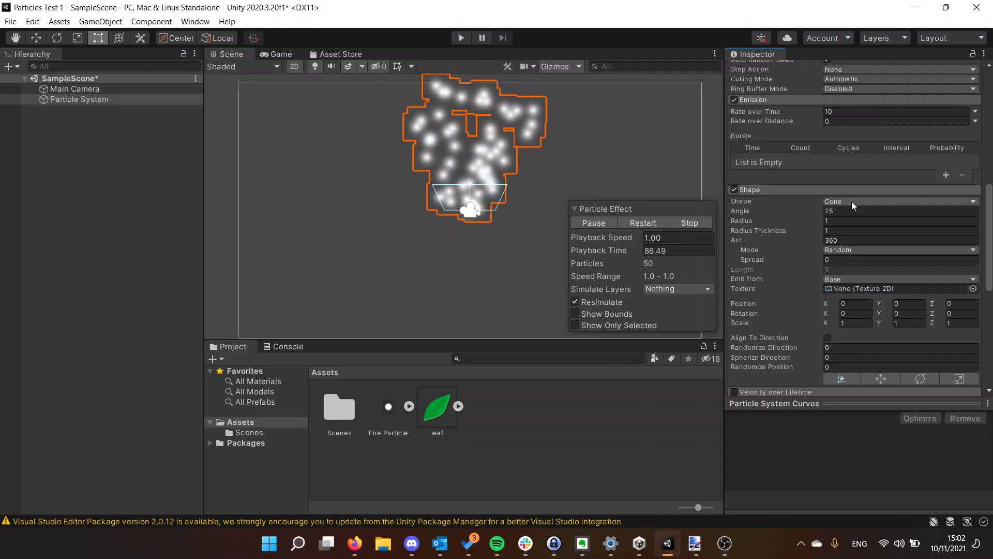
left_click(867, 203)
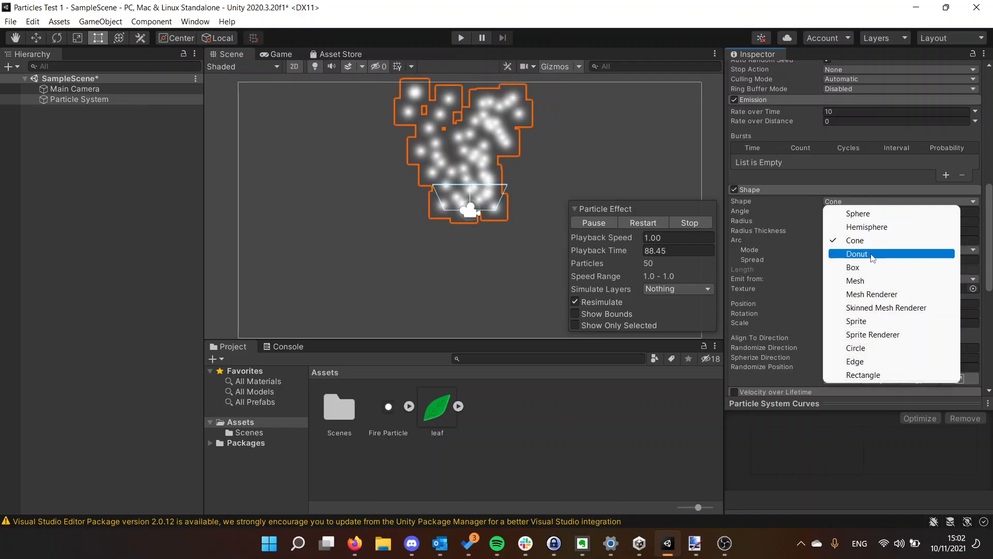
left_click(870, 267)
left_click(854, 203)
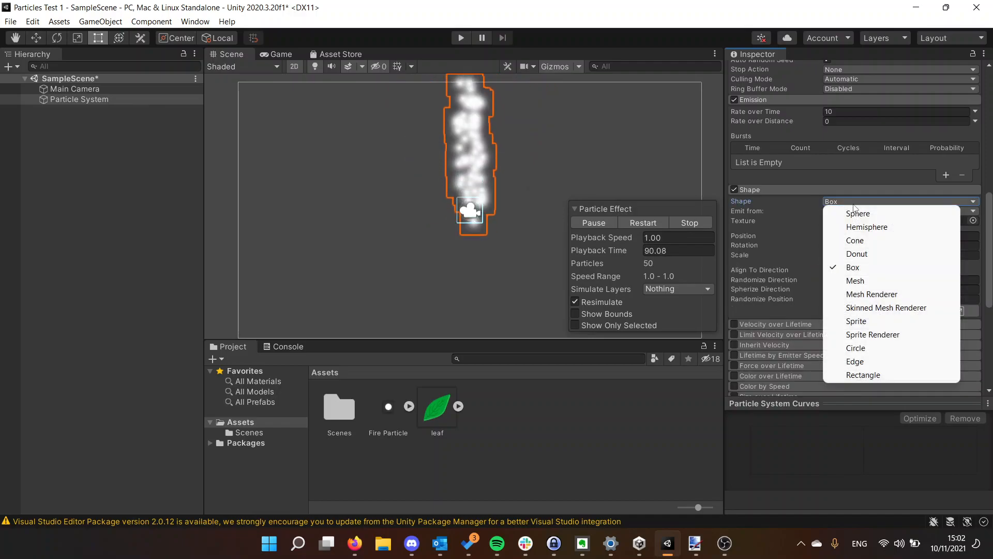
left_click(861, 374)
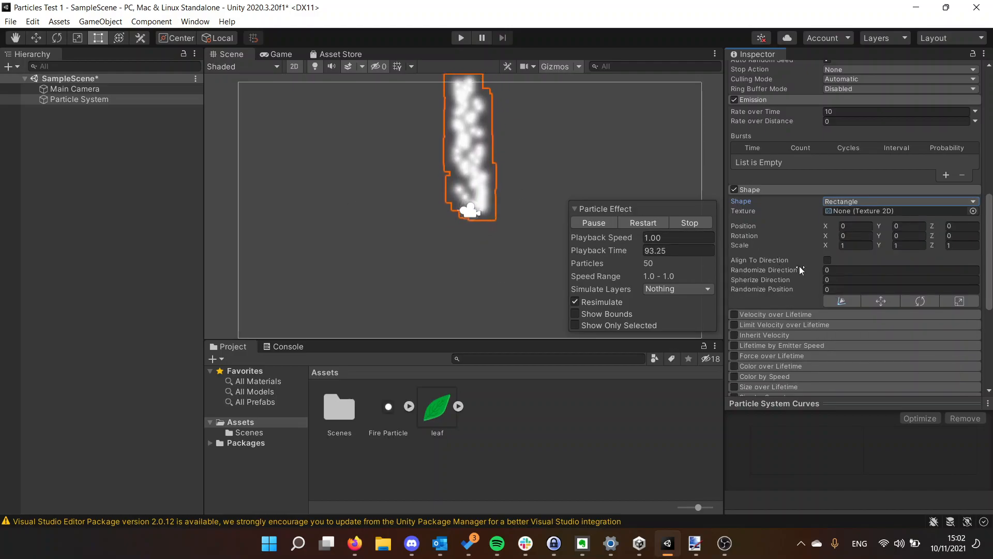
left_click(836, 202)
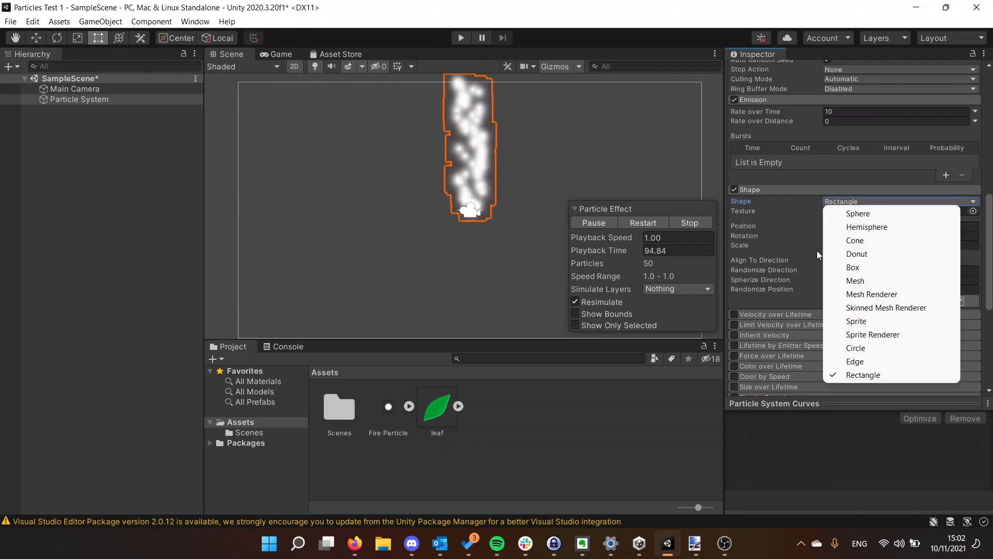
left_click(793, 229)
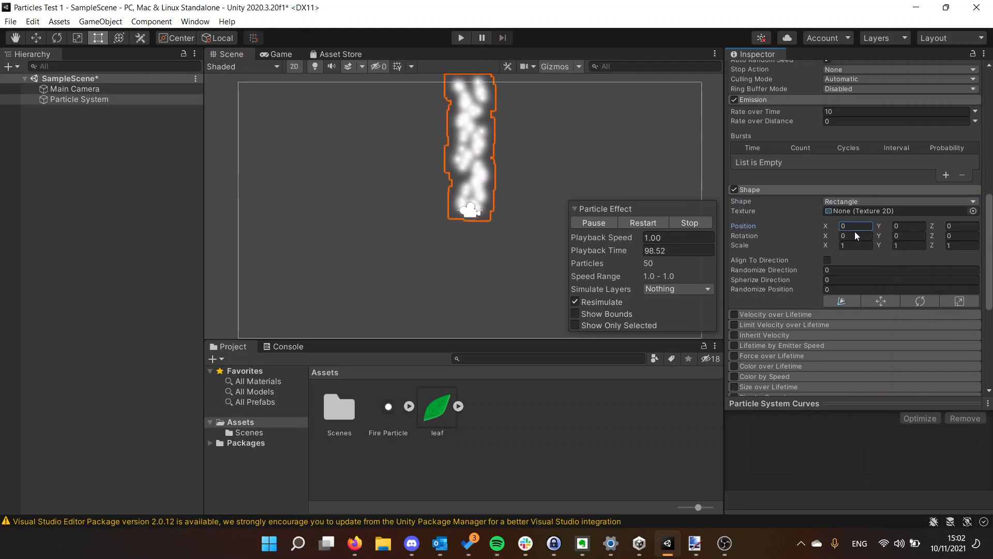
- Set the rectangle emission shape's X scale to 15, after trying 45 and 10
type("45")
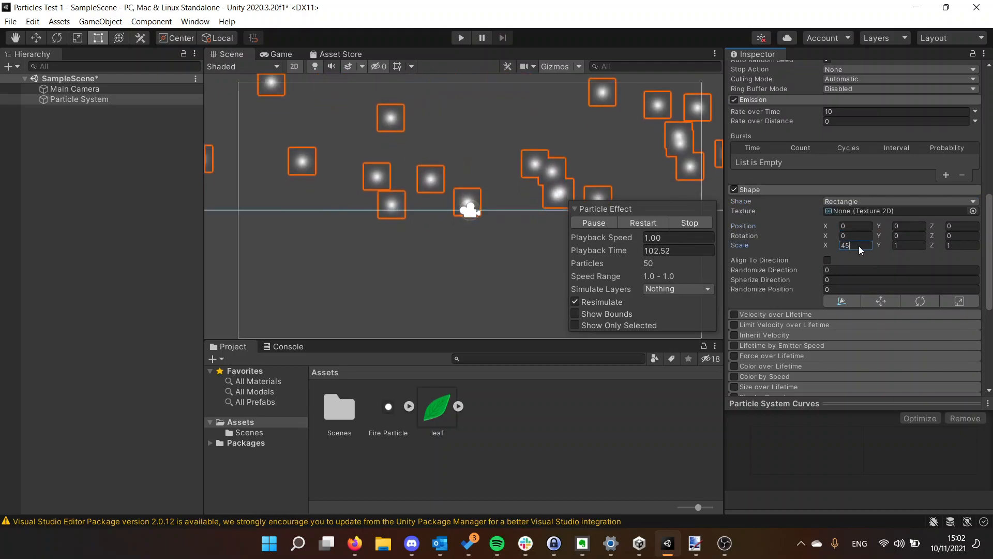
key("BackSpace")
key("BackSpace")
type("10")
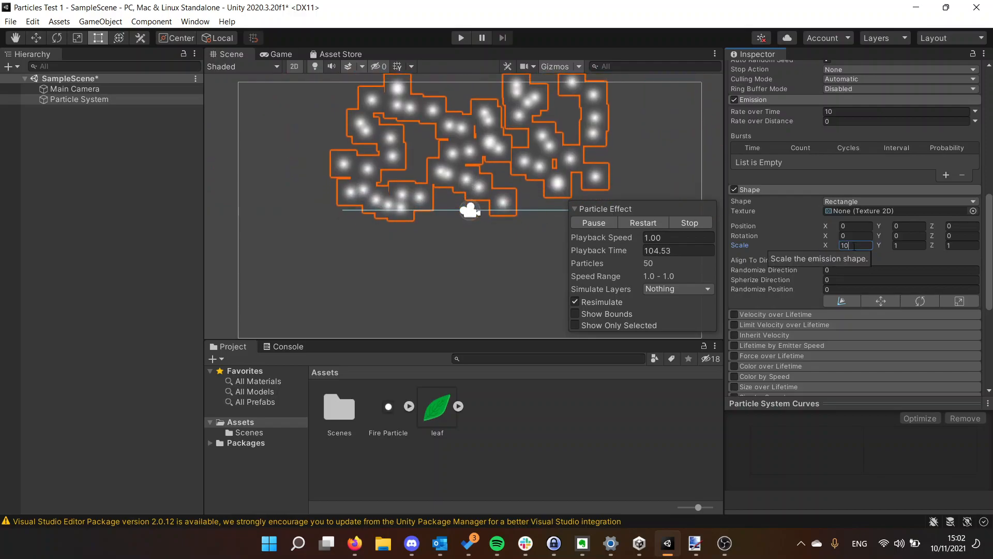
key("Return")
type("15")
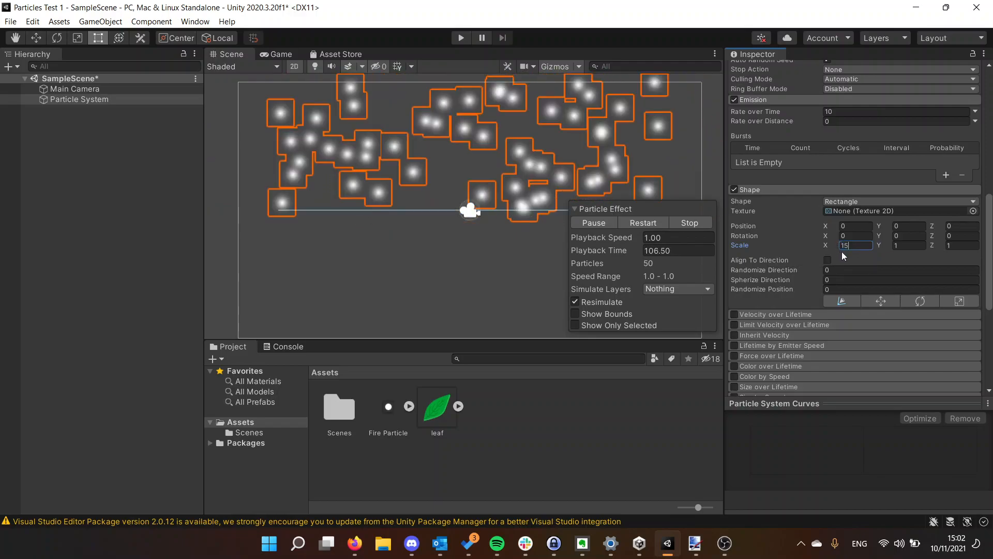
- Try a Y scale of 10 on the emission shape, restore it to 1, and set the Z scale to 10
key("Tab")
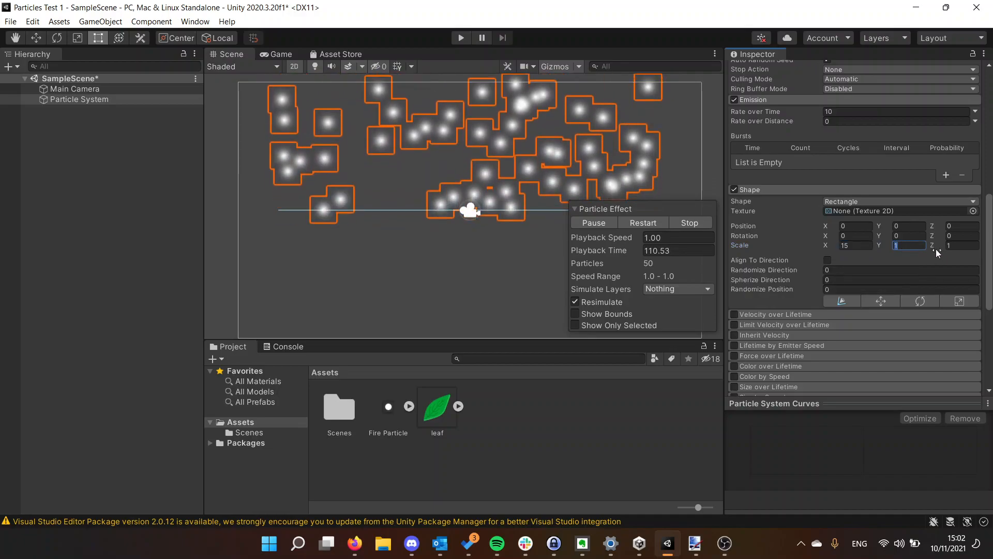
left_click(924, 248)
type("0")
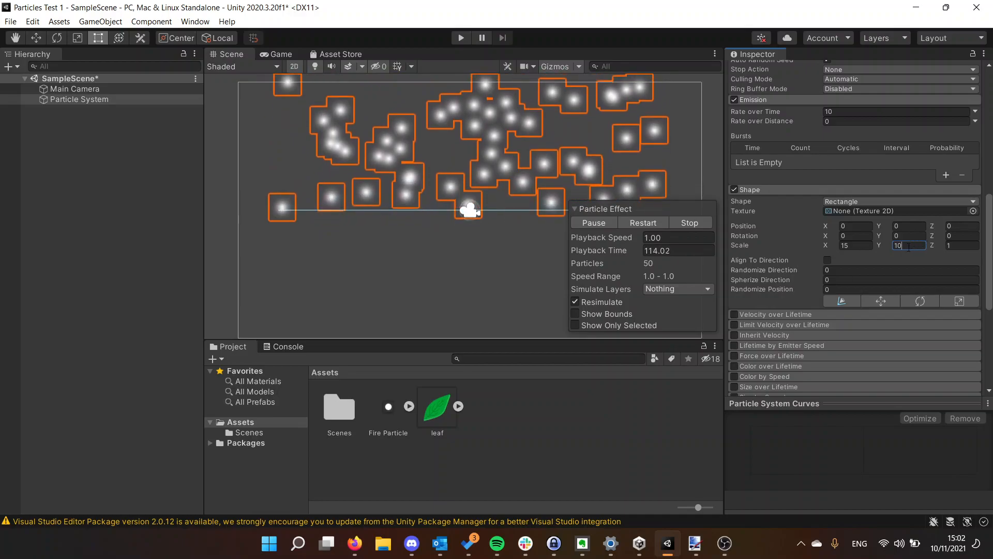
key("Return")
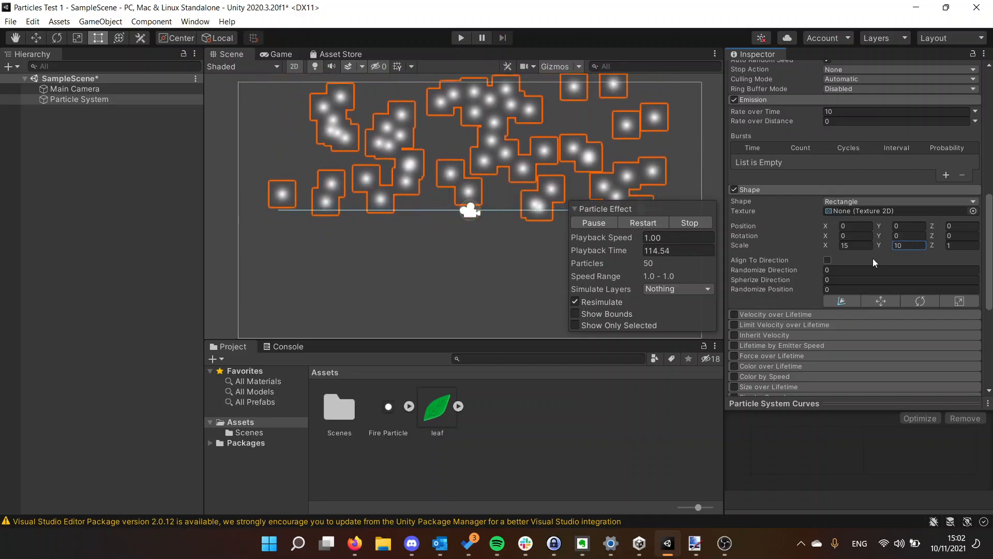
type("1")
left_click(956, 237)
left_click(959, 243)
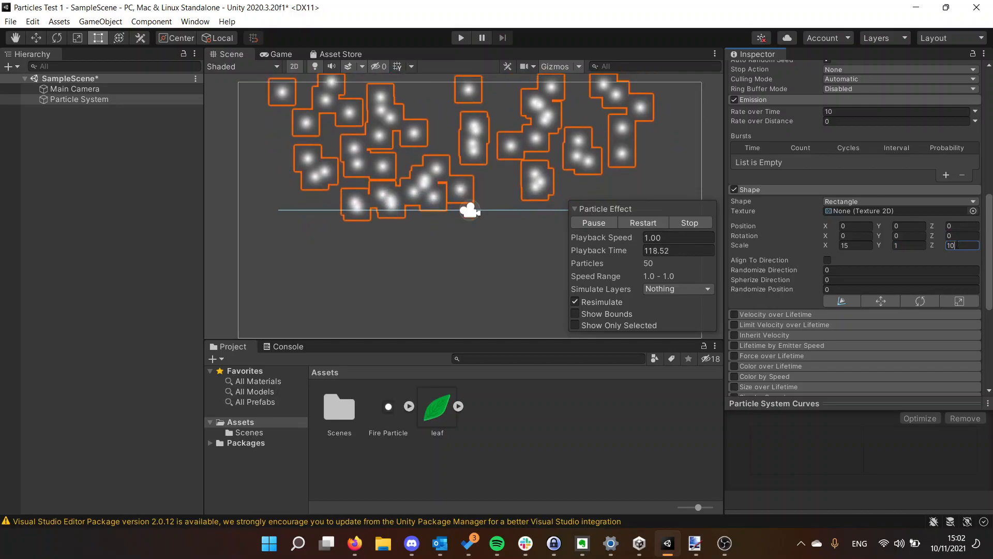
- Reselect the Particle System and try emission shape scales of 4.37 in Y and 10.34 in Z
left_click(481, 201)
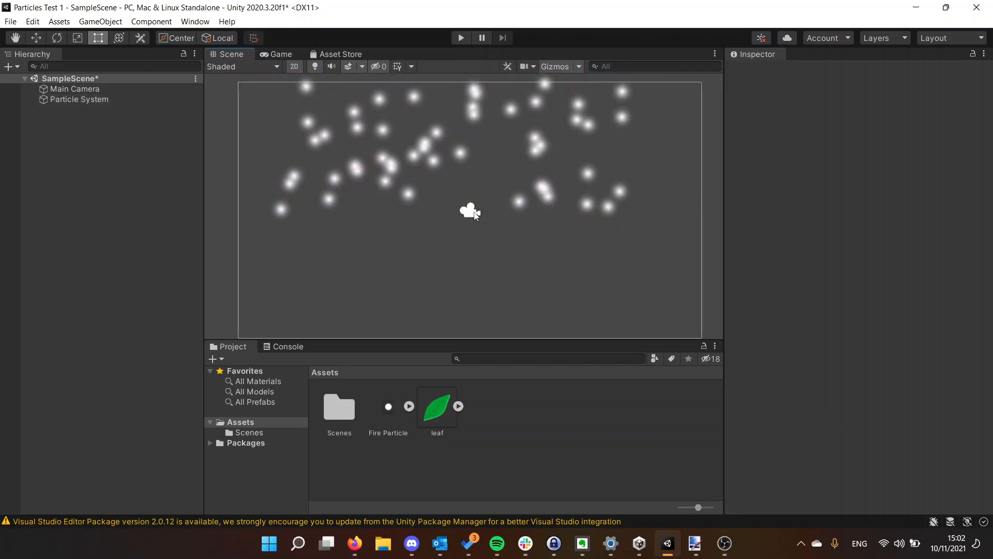
left_click(471, 211)
left_click(72, 101)
scroll(745, 225, "down", 15)
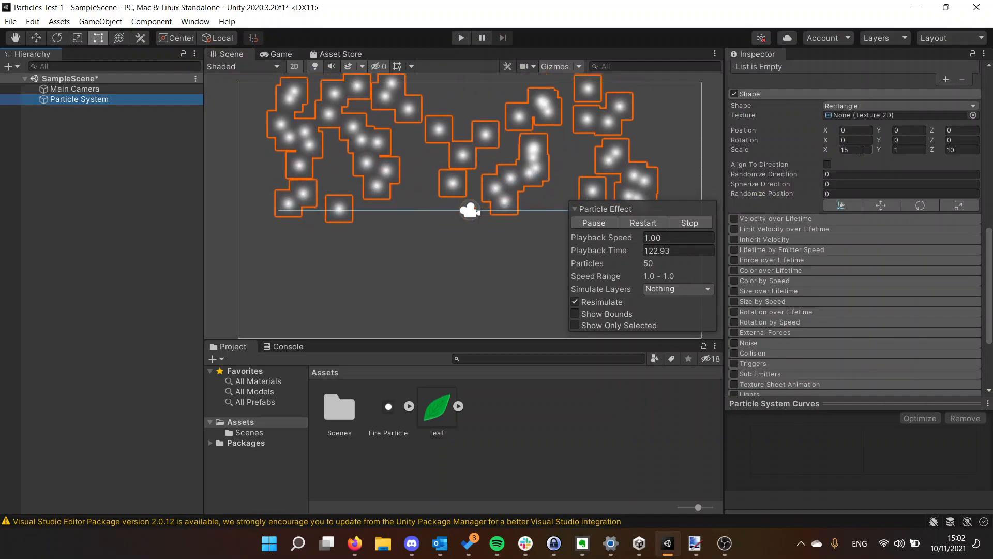
left_click(946, 150)
left_click_drag(944, 152, 945, 153)
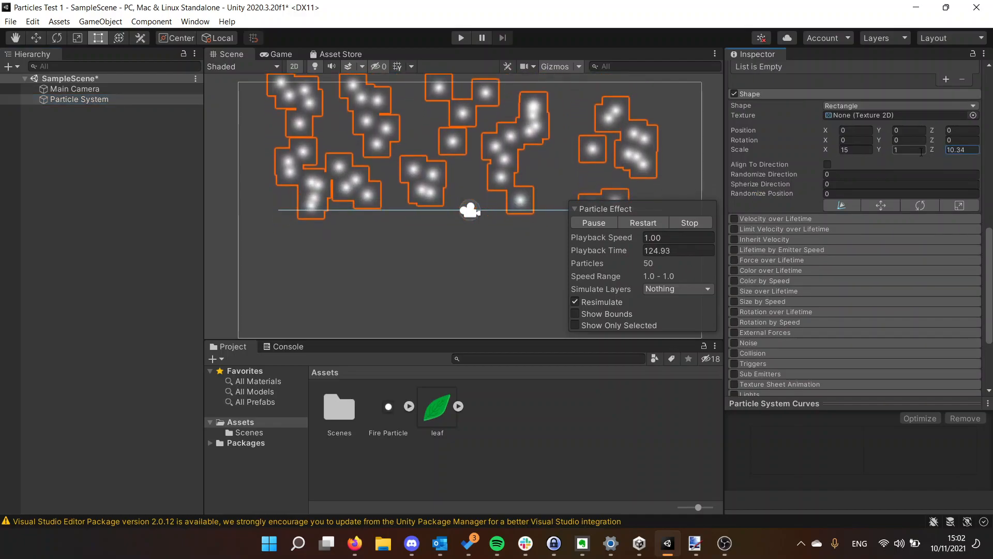
left_click_drag(883, 151, 905, 151)
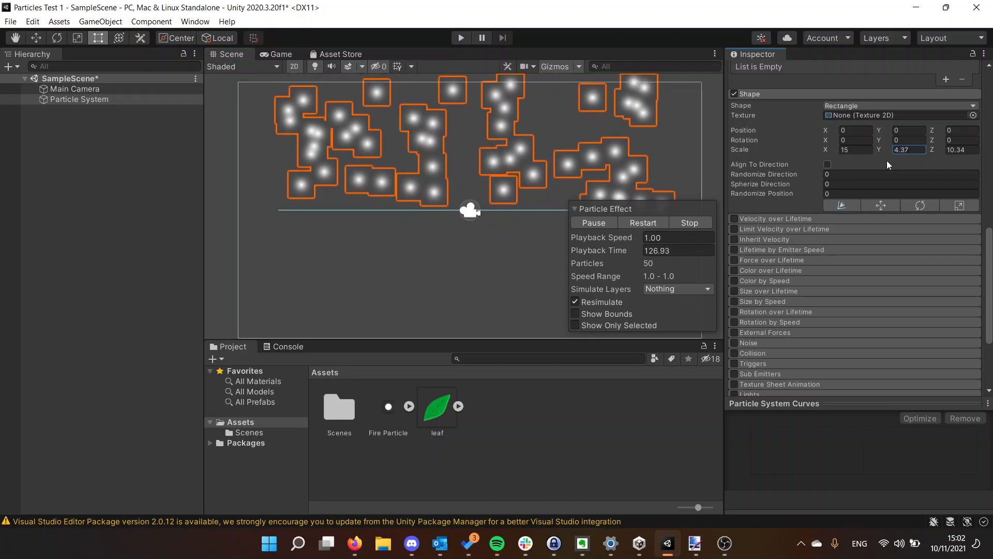
- Reset the emission shape's scale to 1 in Y and 10 in Z
left_click(908, 150)
type("1")
left_click(952, 150)
type("10")
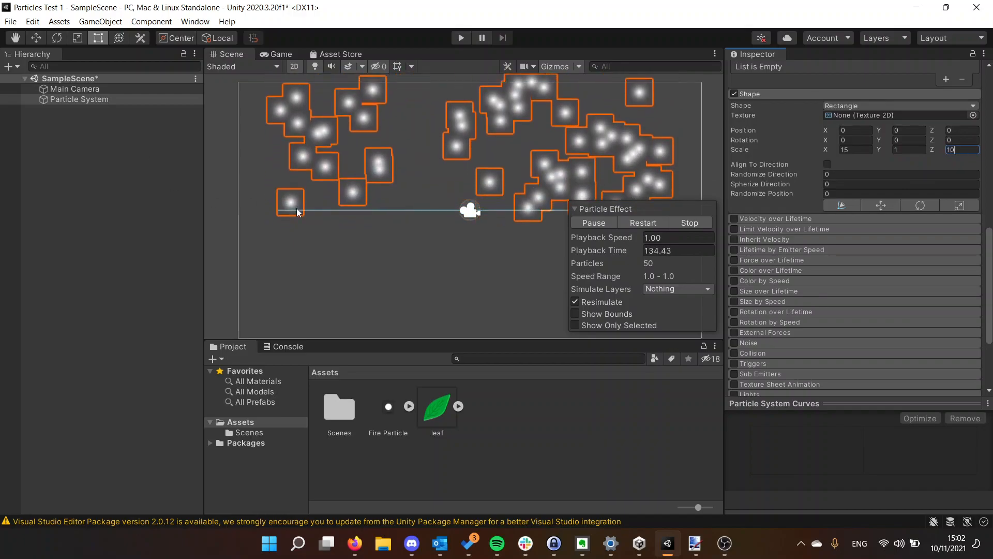
left_click(297, 209)
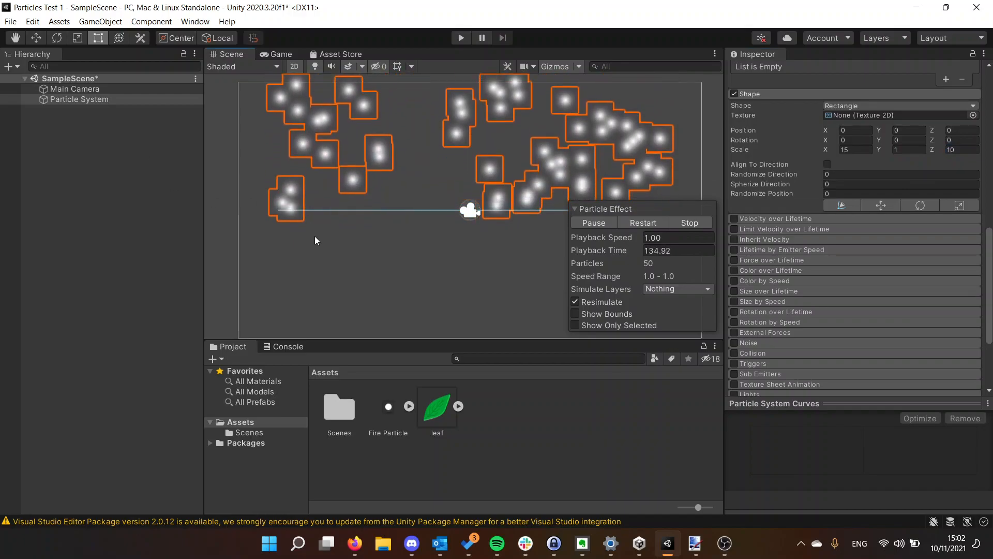
- Change the emission shape to Box, after trying Sphere, and turn off Align To Direction
left_click(870, 105)
left_click(867, 122)
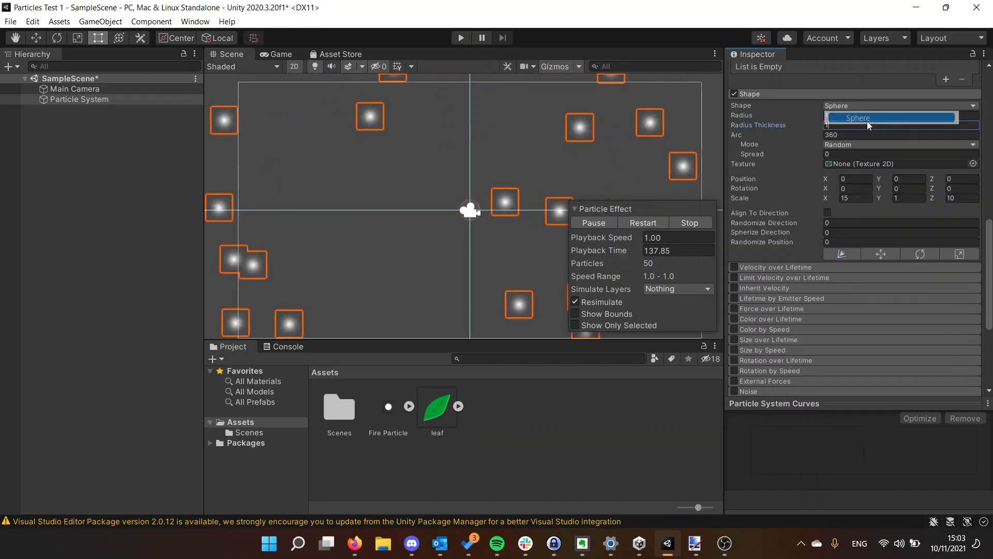
left_click(858, 108)
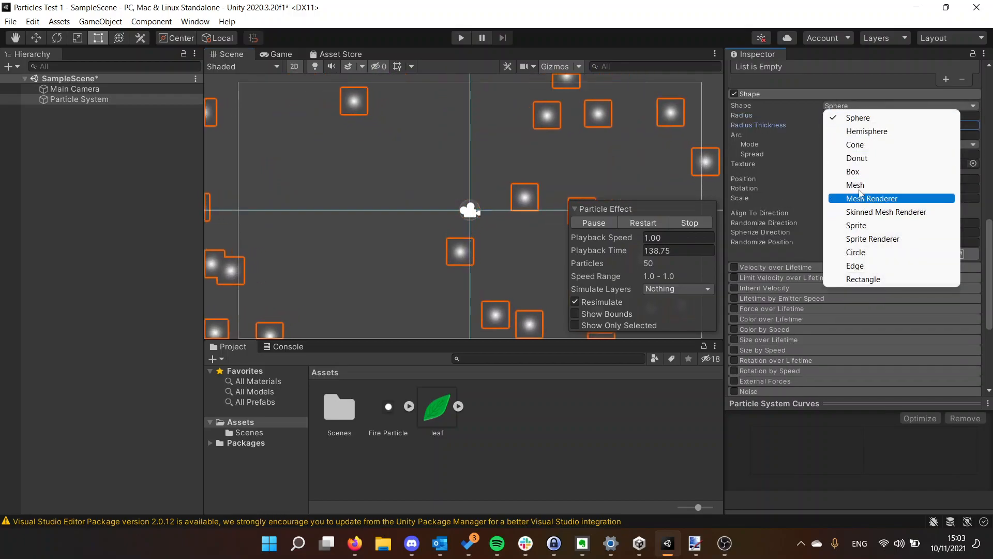
left_click(860, 172)
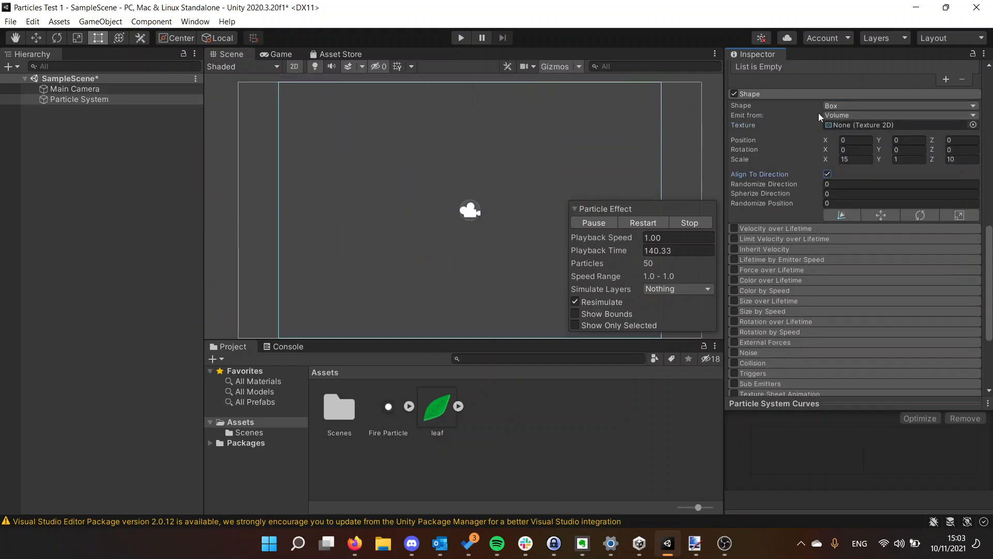
left_click(827, 174)
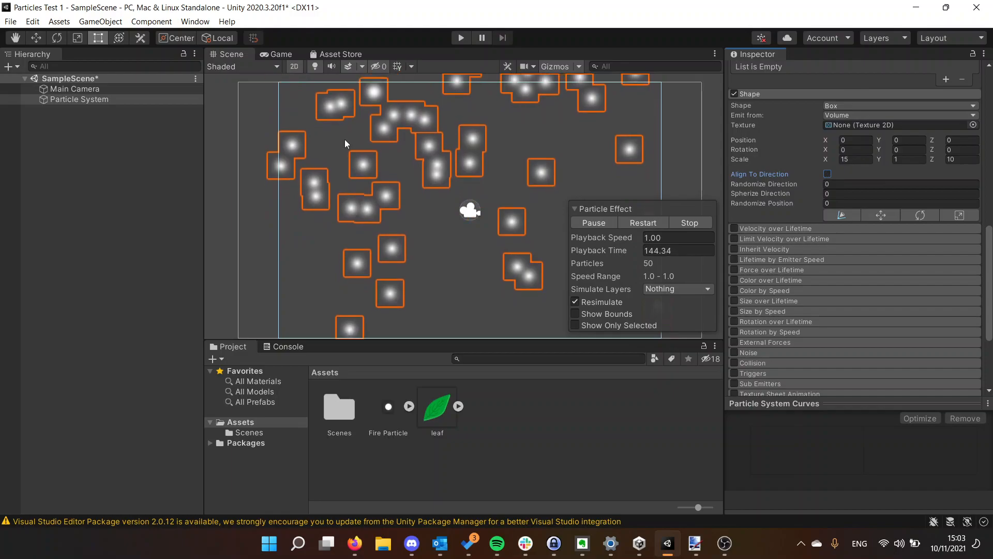
- Set the box emission shape's Randomize Direction to 1
scroll(331, 138, "down", 1)
scroll(331, 138, "down", 1)
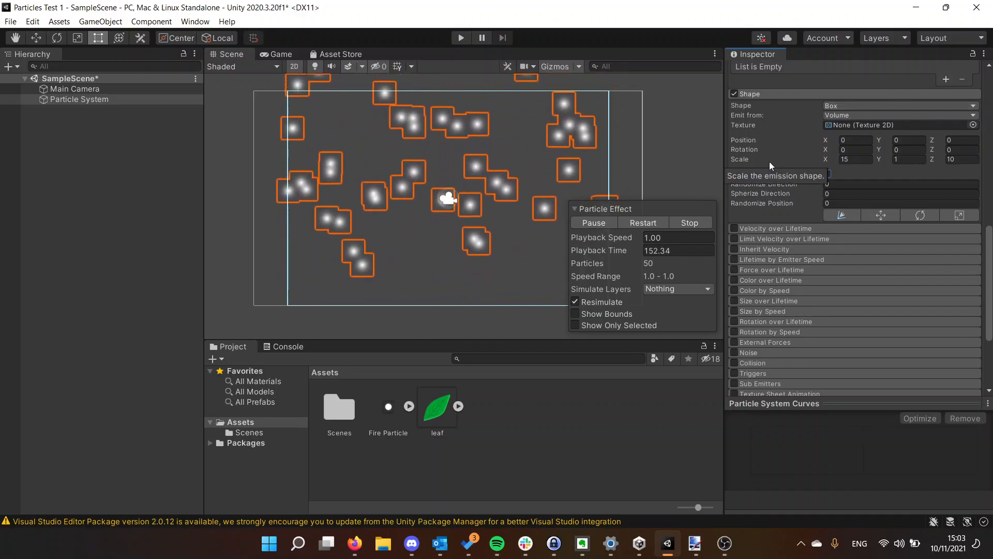
scroll(768, 161, "up", 5)
scroll(772, 169, "up", 3)
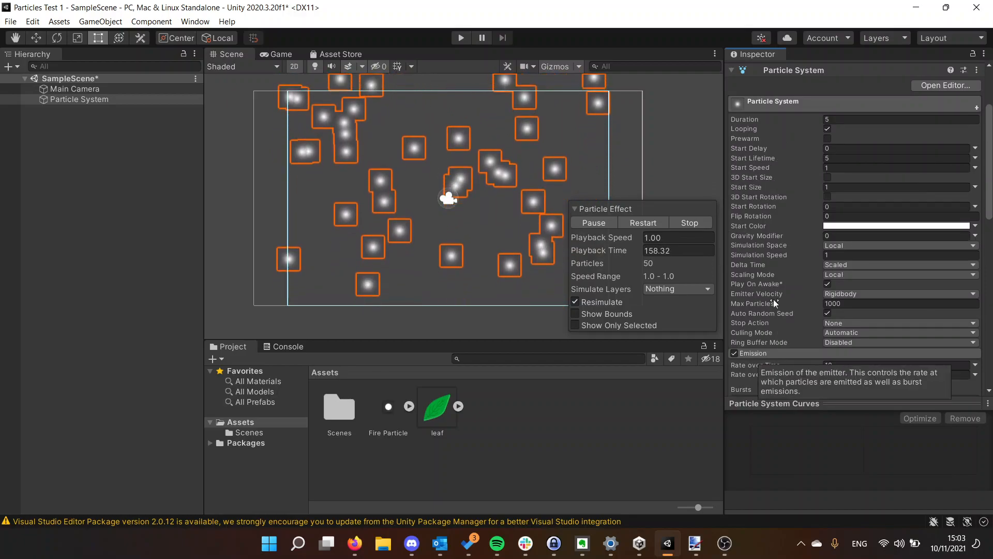
scroll(773, 311, "down", 6)
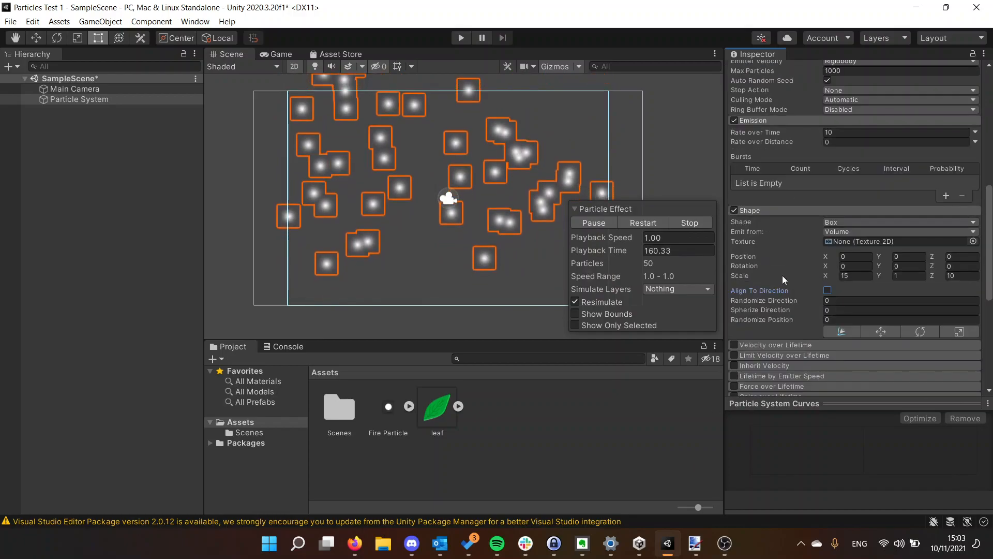
scroll(774, 309, "down", 3)
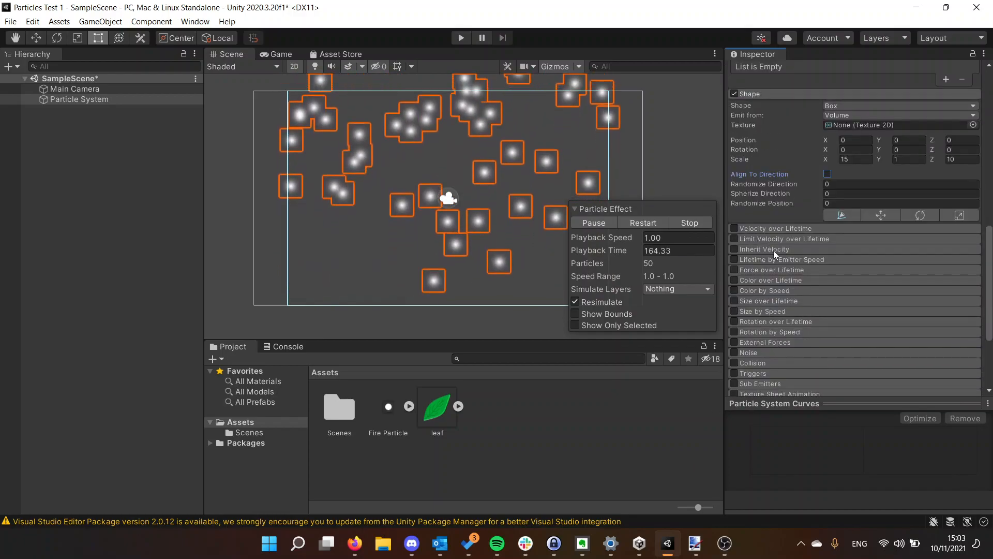
scroll(768, 242, "up", 6)
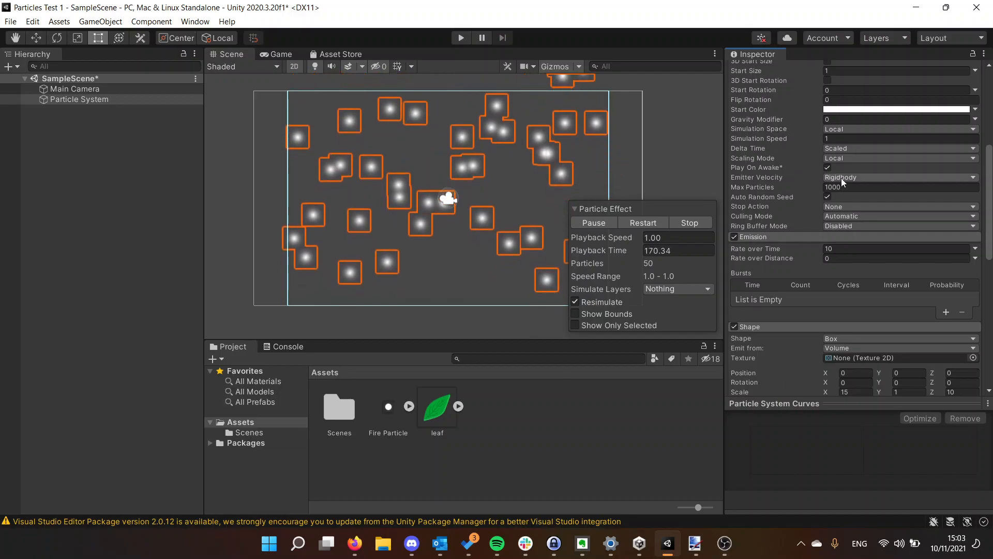
scroll(804, 171, "up", 3)
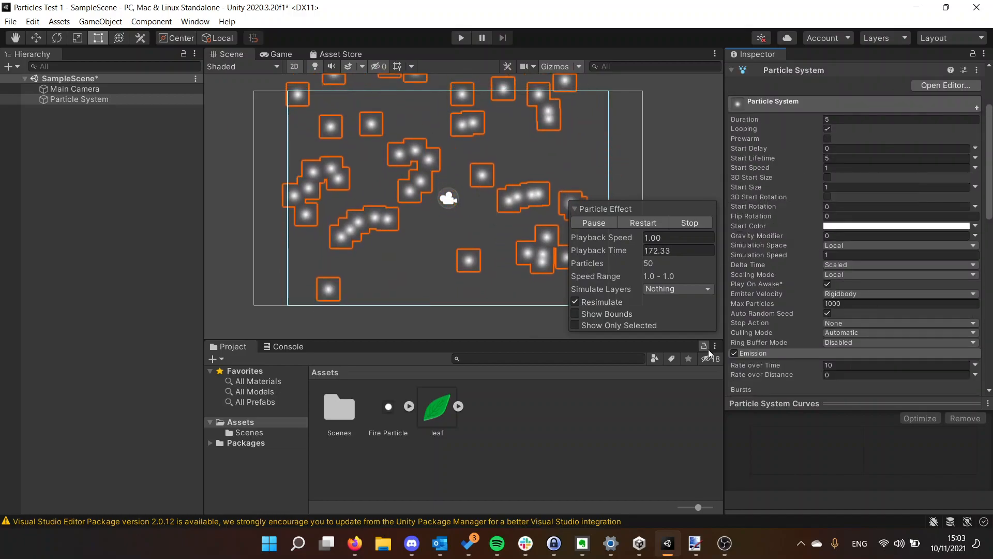
scroll(740, 292, "down", 5)
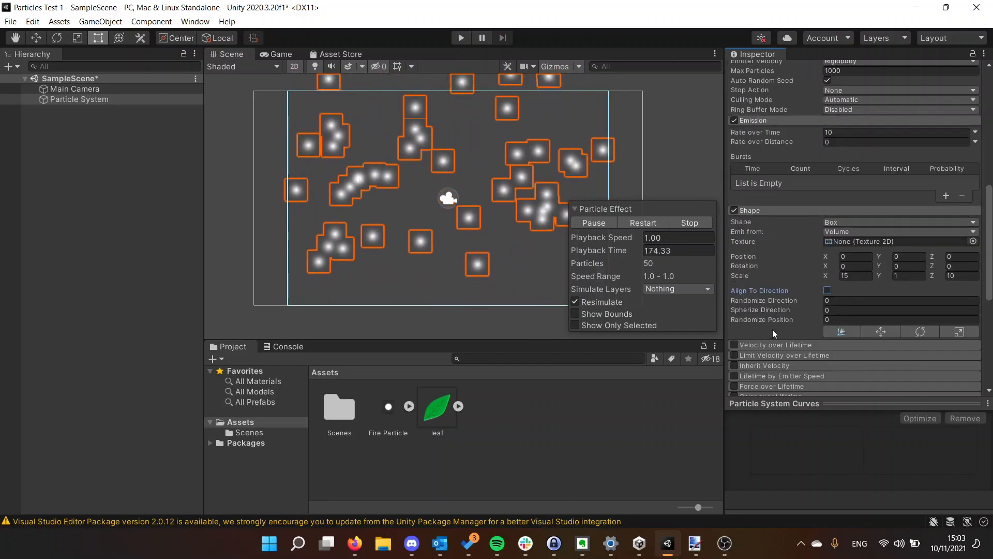
left_click(847, 299)
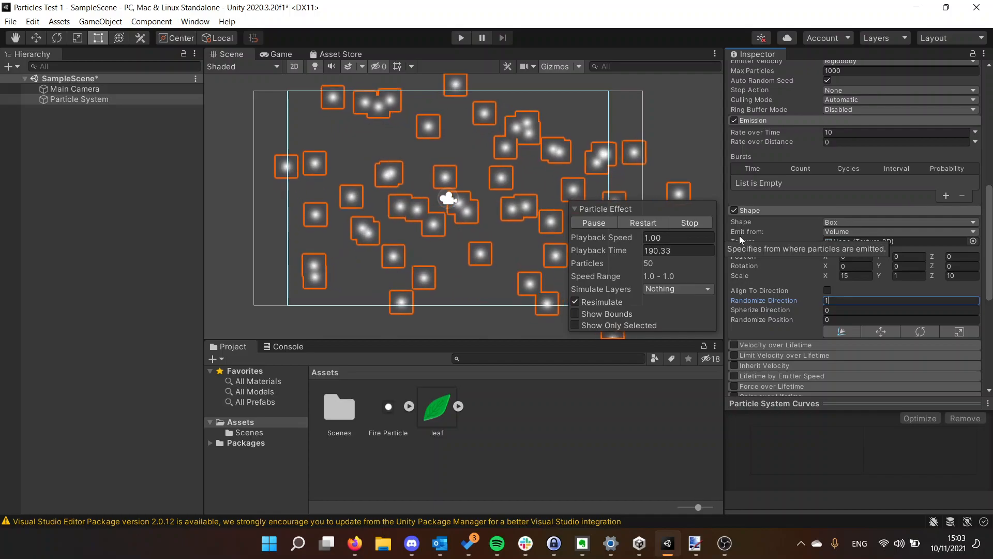
- Set the particles' Start Color to yellow, hex FFE65A
scroll(737, 237, "up", 3)
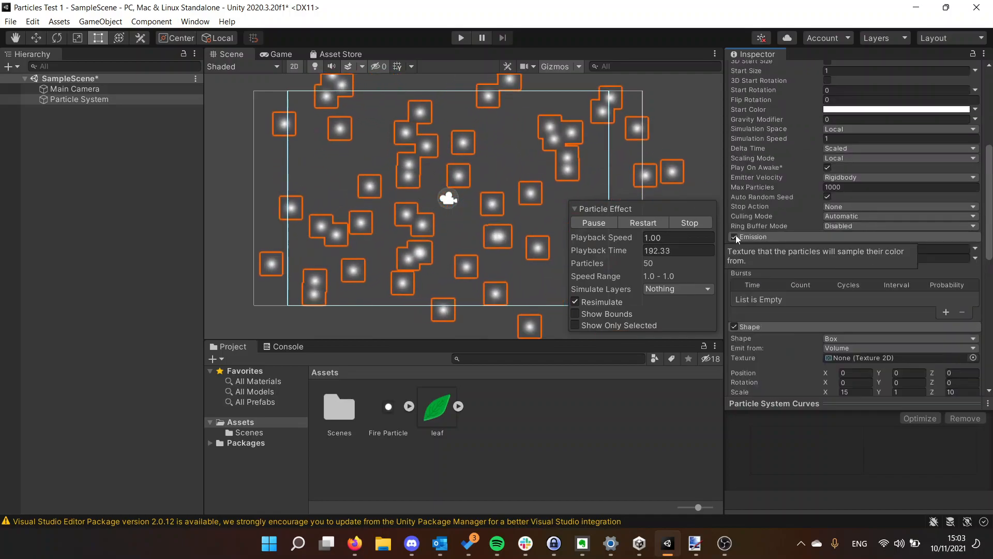
scroll(739, 232, "up", 3)
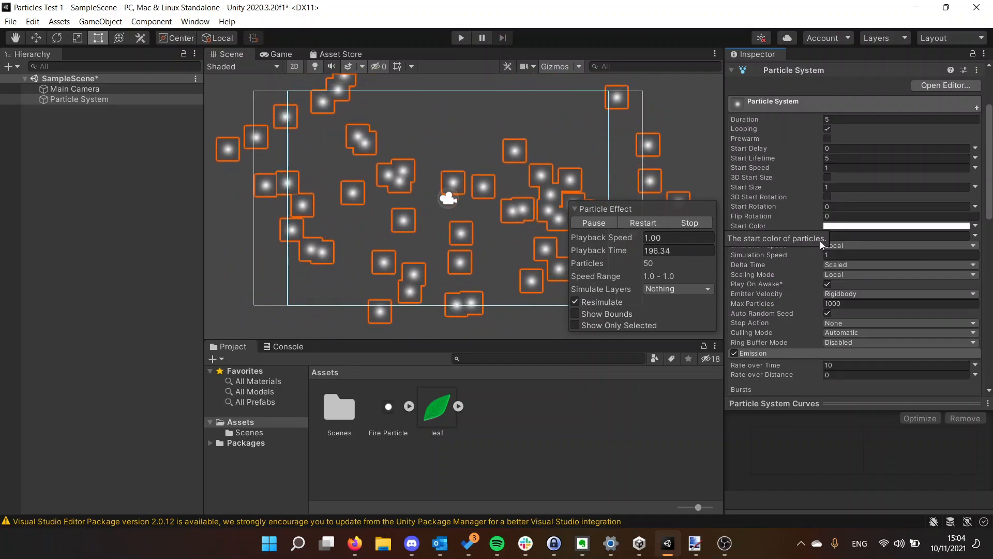
left_click(867, 226)
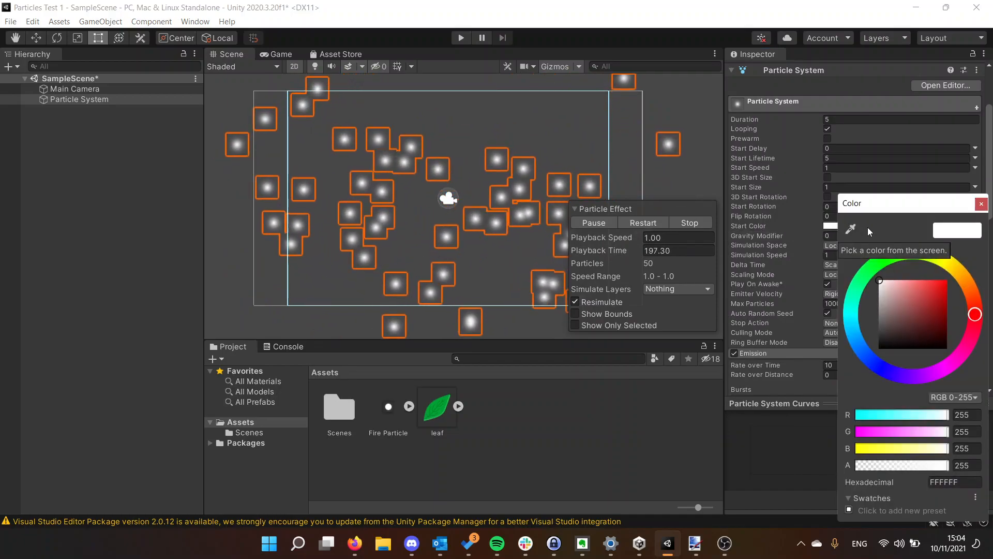
left_click(957, 280)
mouse_move(899, 302)
left_mouse_down()
mouse_move(925, 288)
mouse_move(932, 296)
mouse_move(922, 280)
left_mouse_up()
left_click(952, 265)
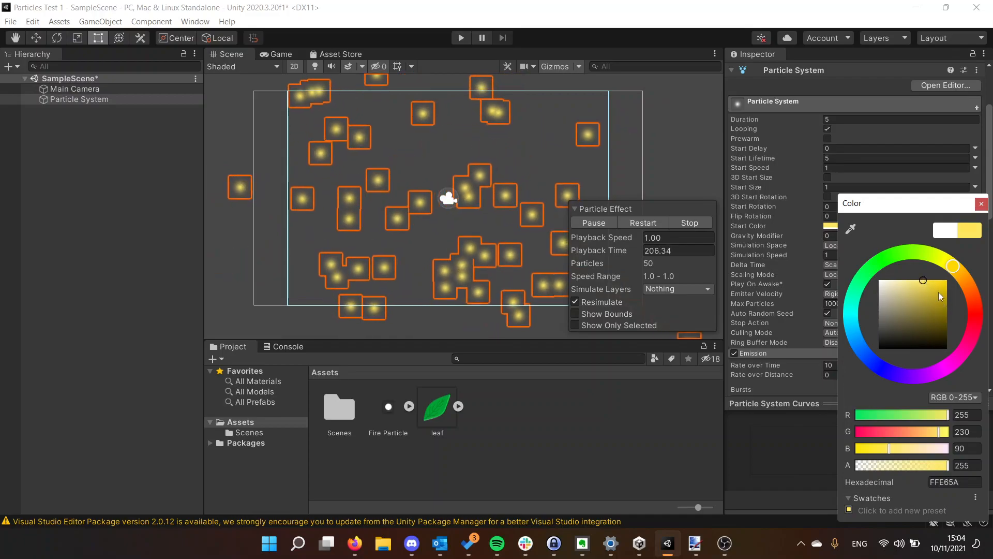
left_click(981, 204)
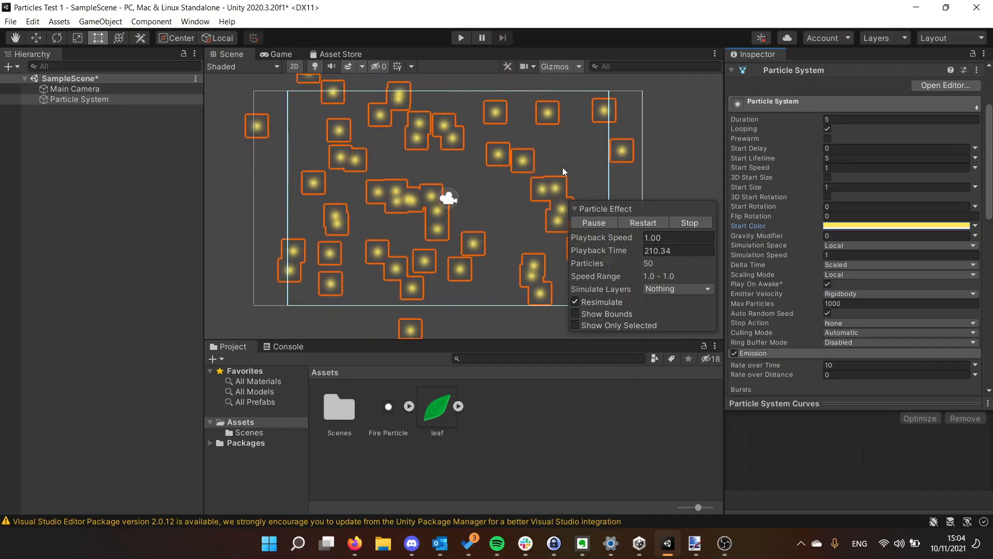
- View the particles without selection outlines, then reselect the Particle System and preview it in the Game view
left_click(671, 96)
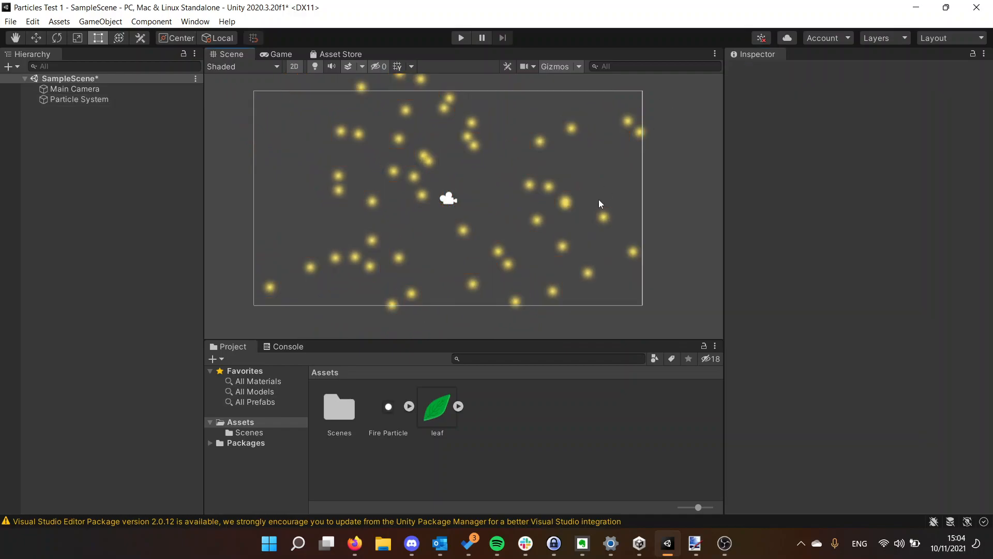
left_click(107, 98)
left_click(280, 55)
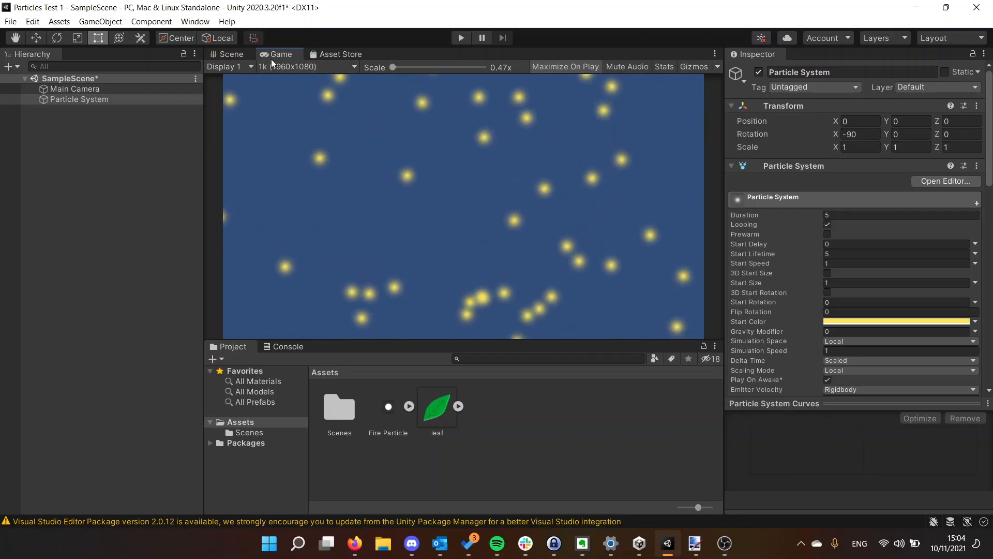
- Return to the Scene view and set the particles' Start Lifetime to 20
left_click(227, 54)
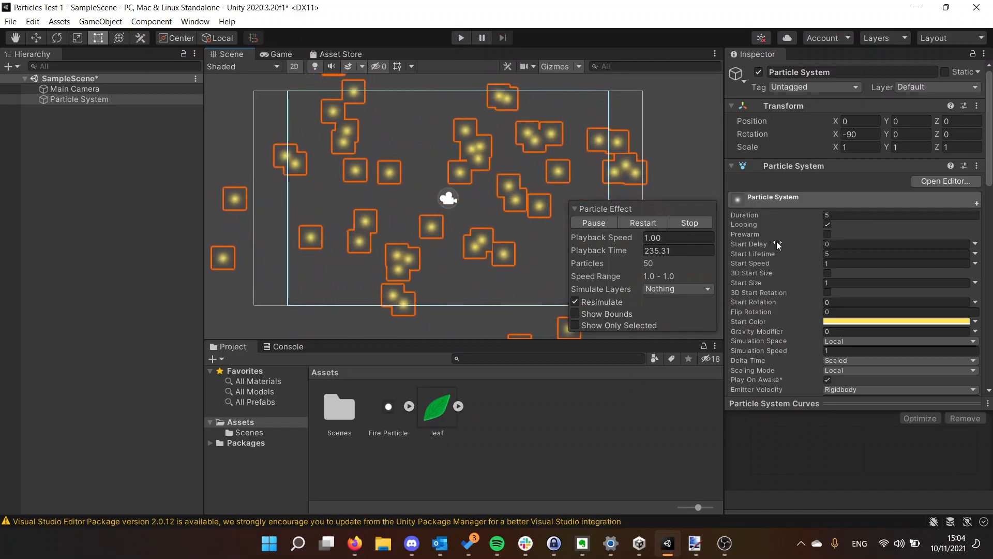
left_click(843, 257)
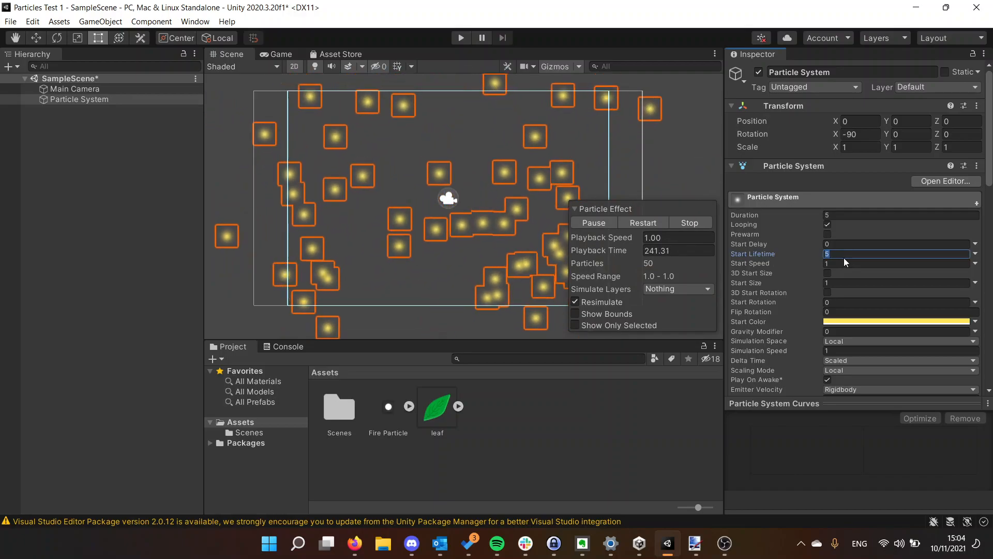
type("20")
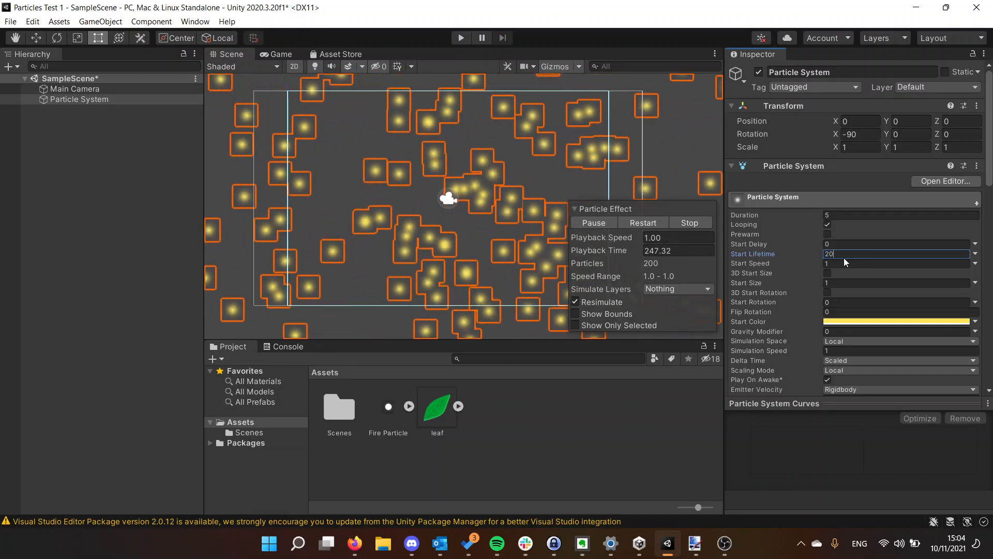
- Enable Color over Lifetime and make its gradient fade in from transparent at 0% to alpha 255 at 2.9%
scroll(787, 268, "down", 4)
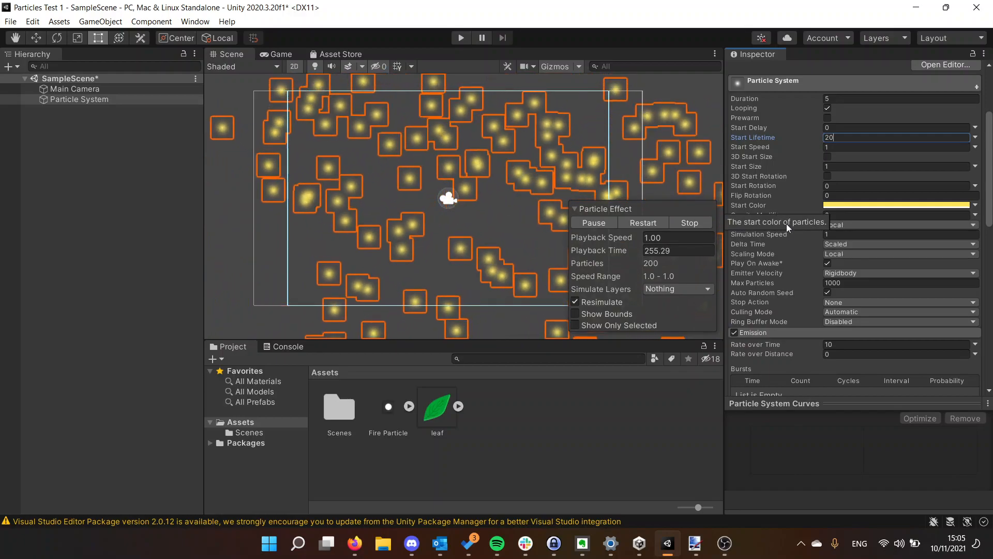
scroll(796, 224, "down", 4)
scroll(796, 228, "down", 4)
scroll(793, 237, "down", 4)
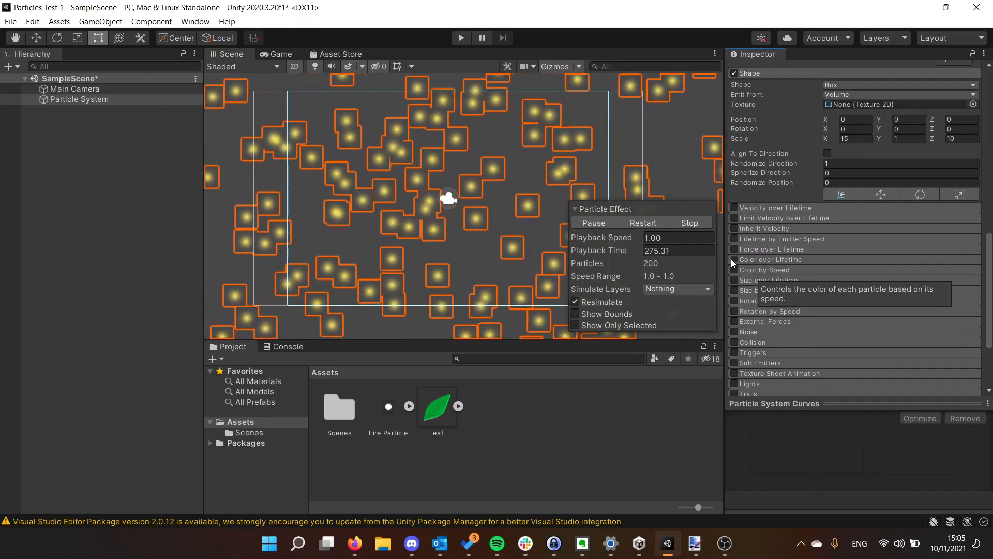
left_click(734, 259)
left_click(850, 271)
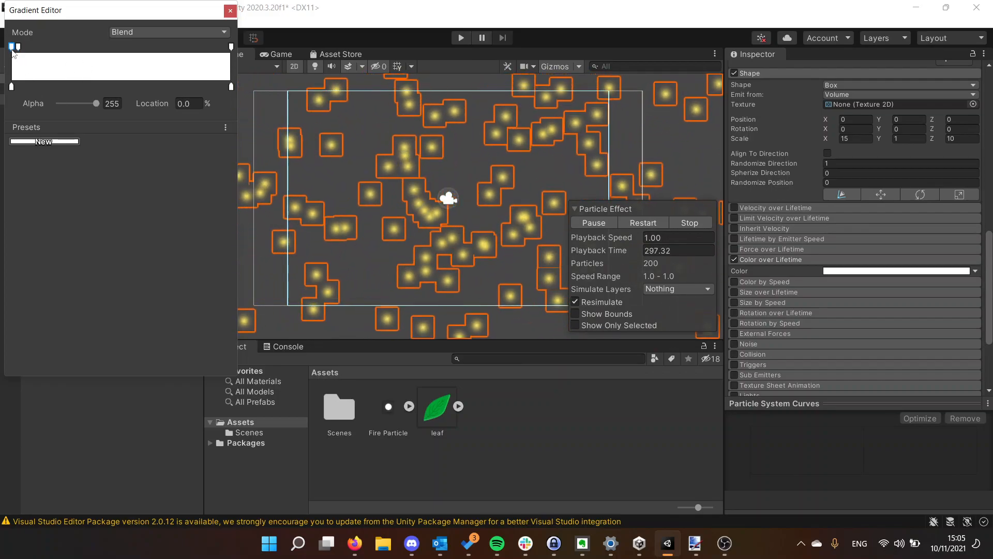
left_click_drag(77, 105, 57, 106)
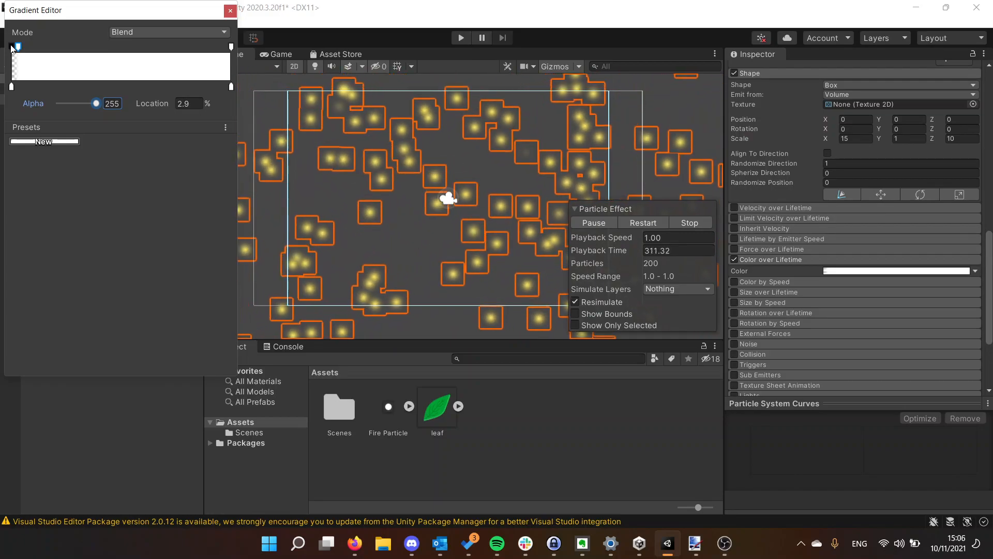
- Fade out the gradient's end with an alpha key of 255 at 96.5% and an alpha of 0 at 100%
left_click(231, 47)
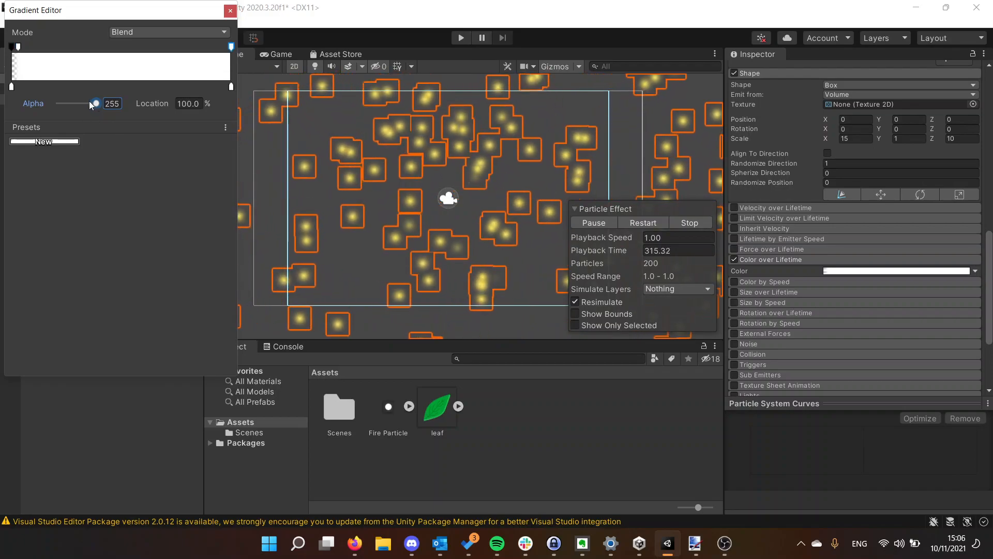
left_click_drag(89, 101, 43, 97)
left_click(224, 47)
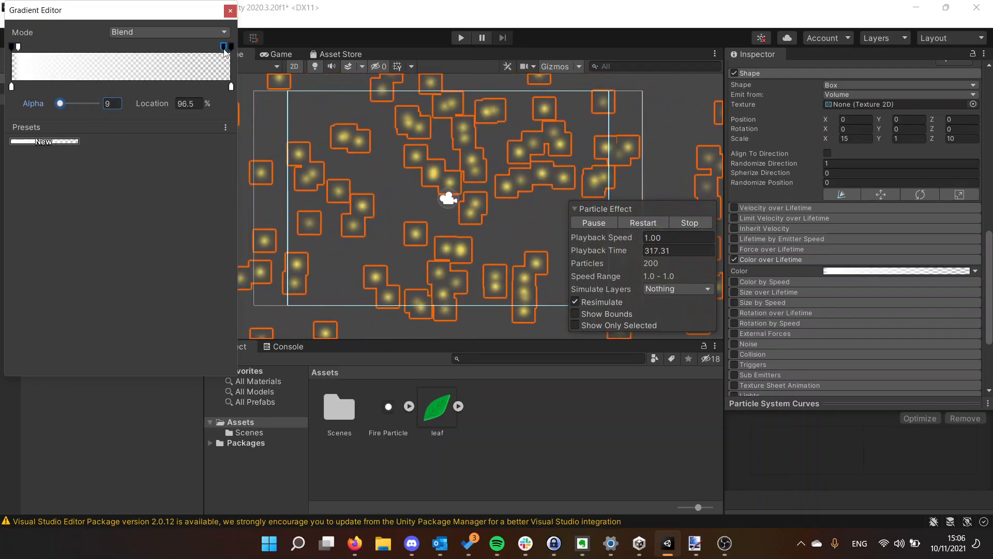
left_click_drag(60, 103, 150, 103)
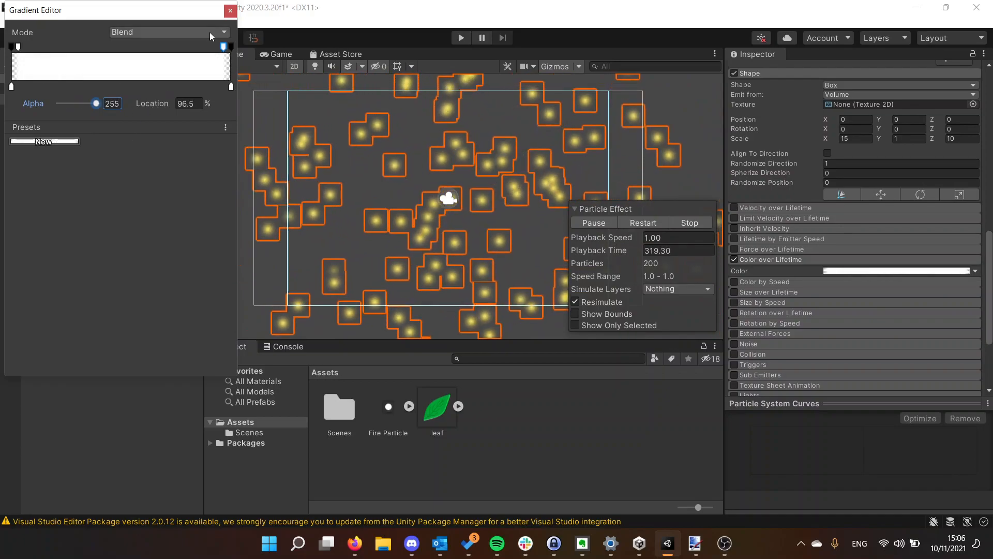
left_click(232, 47)
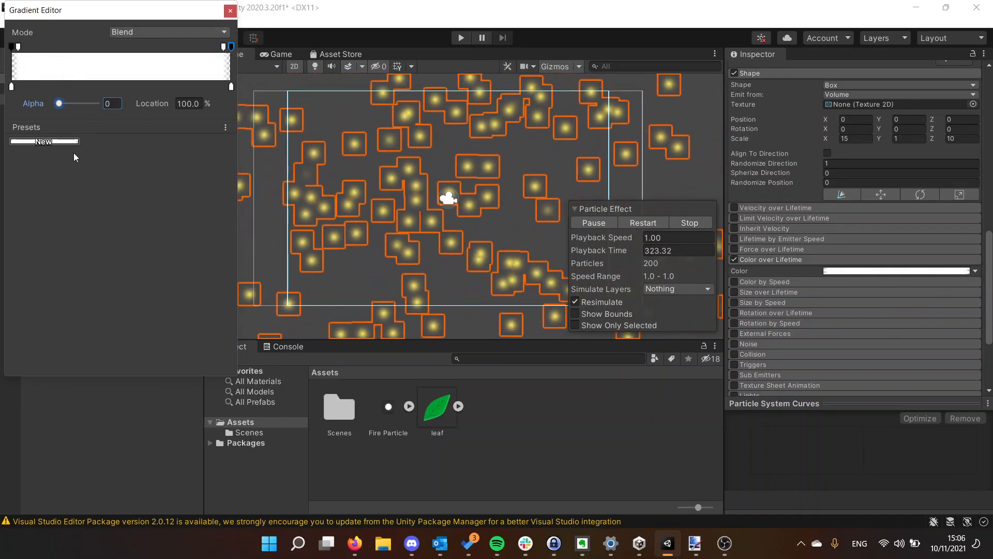
left_click(230, 10)
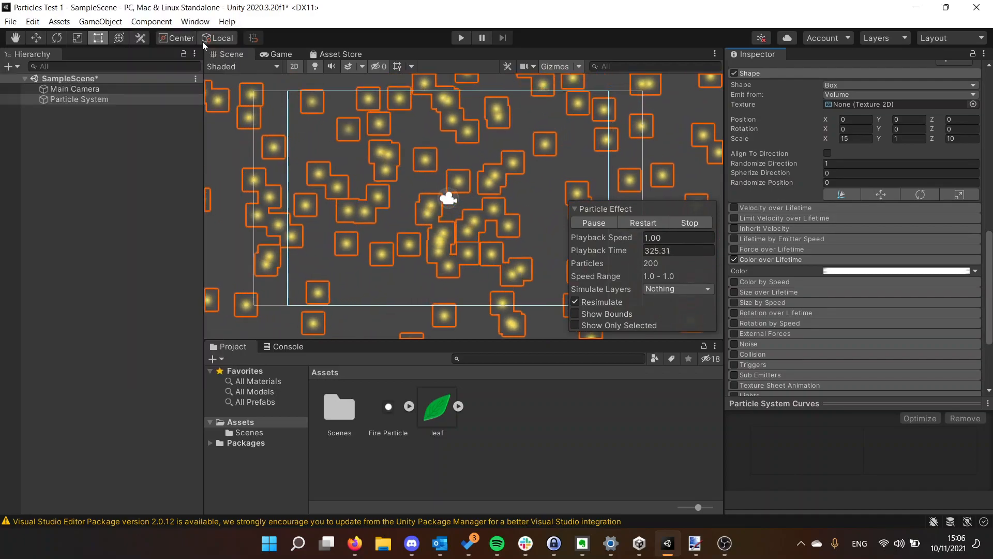
- Preview the fading particles in the Game view, review the particle settings, and return to the Scene view
left_click(275, 54)
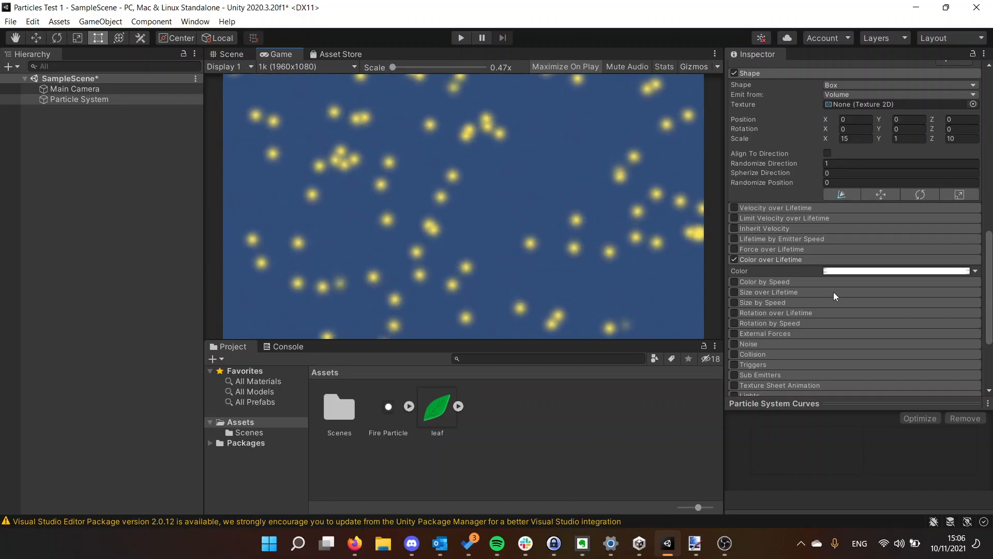
scroll(830, 290, "down", 5)
scroll(836, 289, "up", 12)
scroll(799, 277, "down", 7)
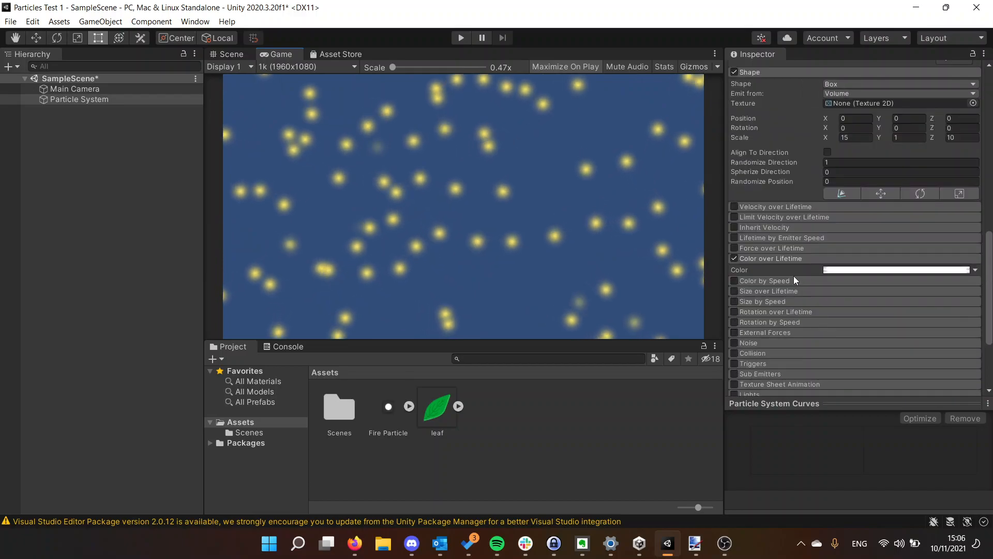
scroll(803, 345, "up", 5)
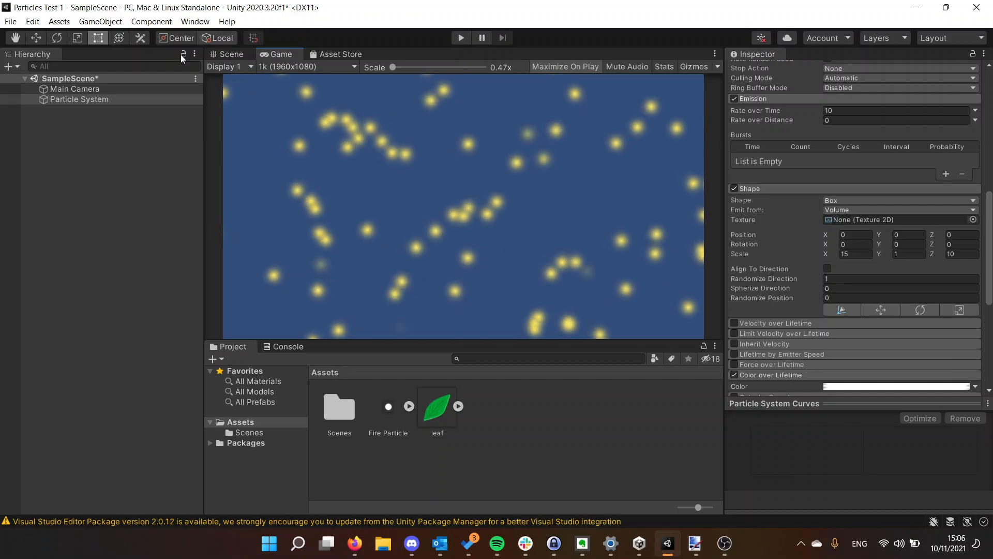
left_click(231, 53)
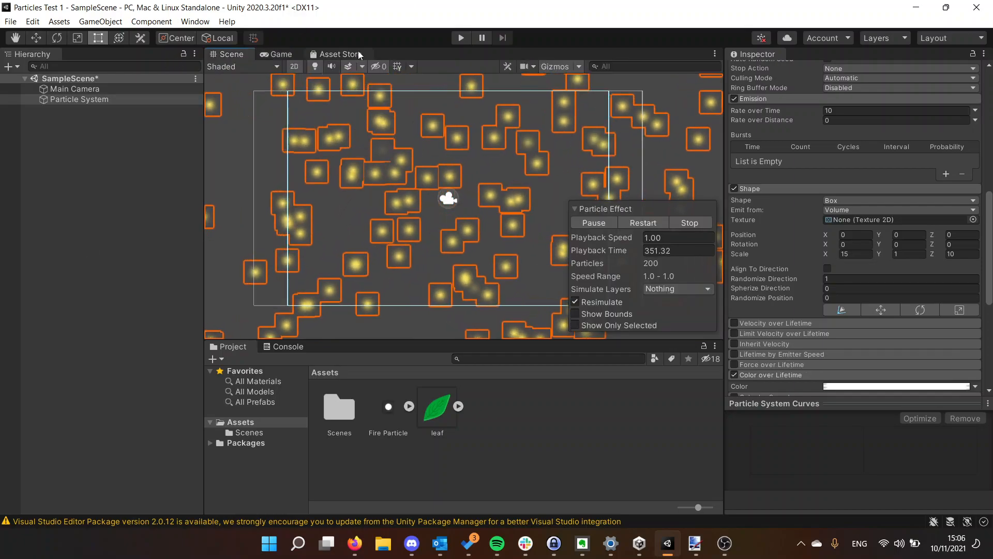
- Save the scene and open the project's Scenes folder
key("ctrl+s")
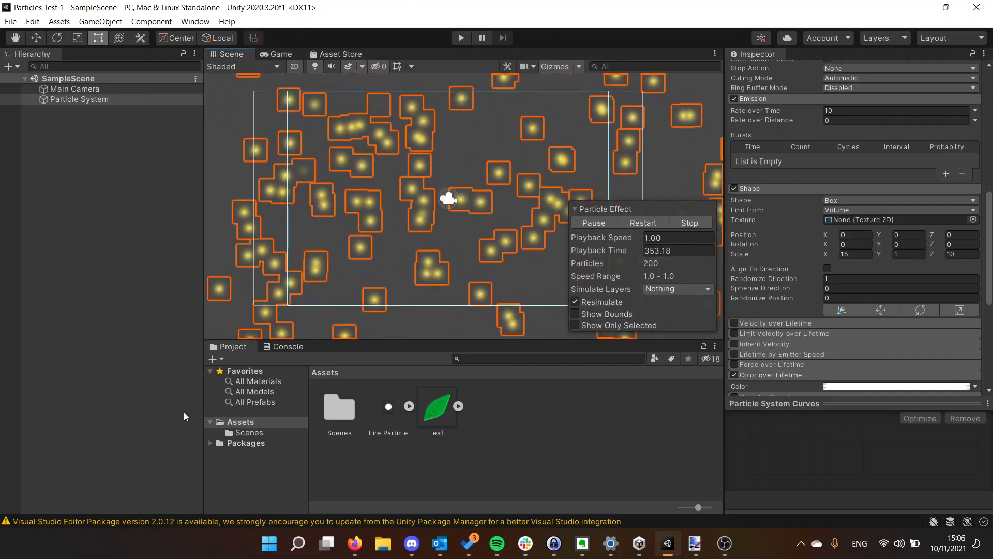
left_click(289, 432)
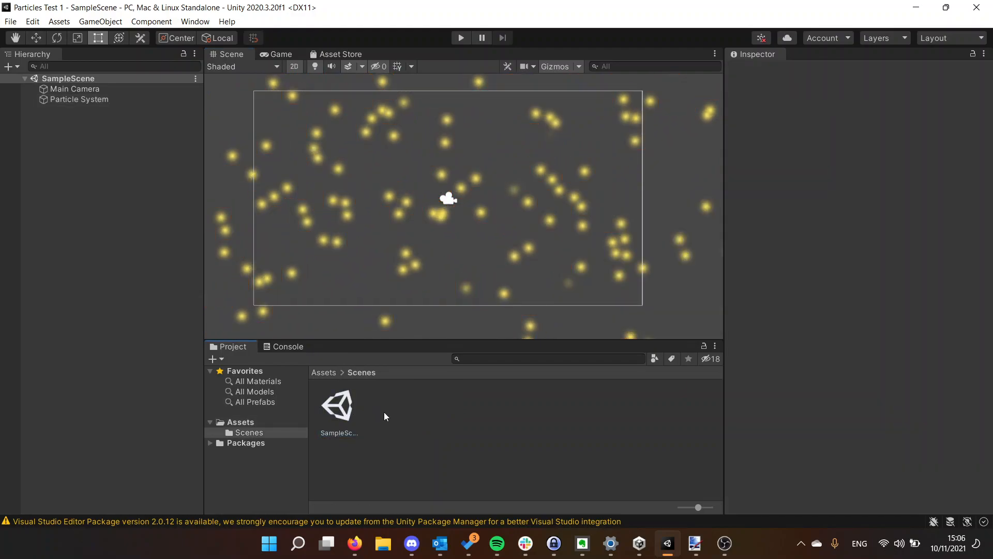
right_click(383, 412)
mouse_move(463, 82)
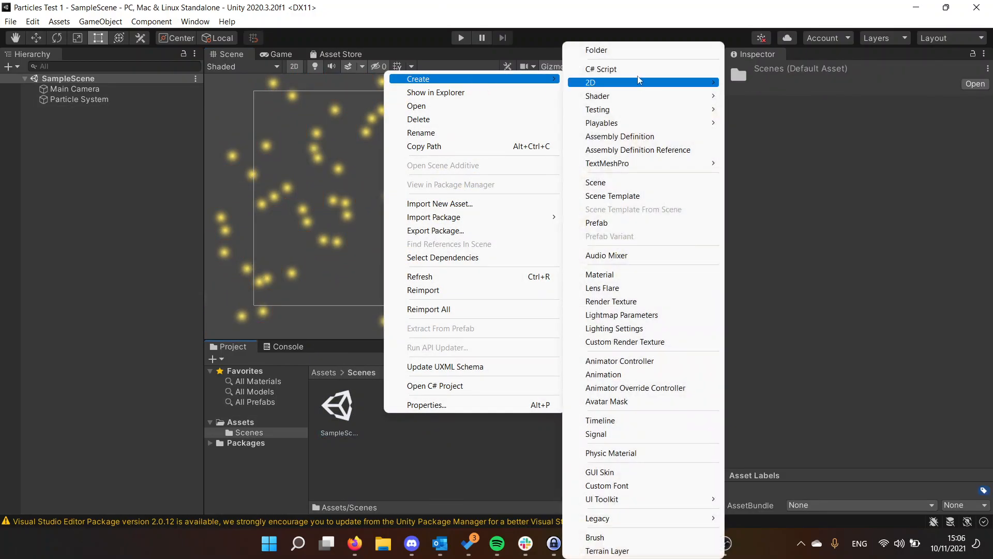
left_click(82, 157)
- Deactivate the existing Particle System object and add a new Particle System effect to SampleScene
left_click(76, 99)
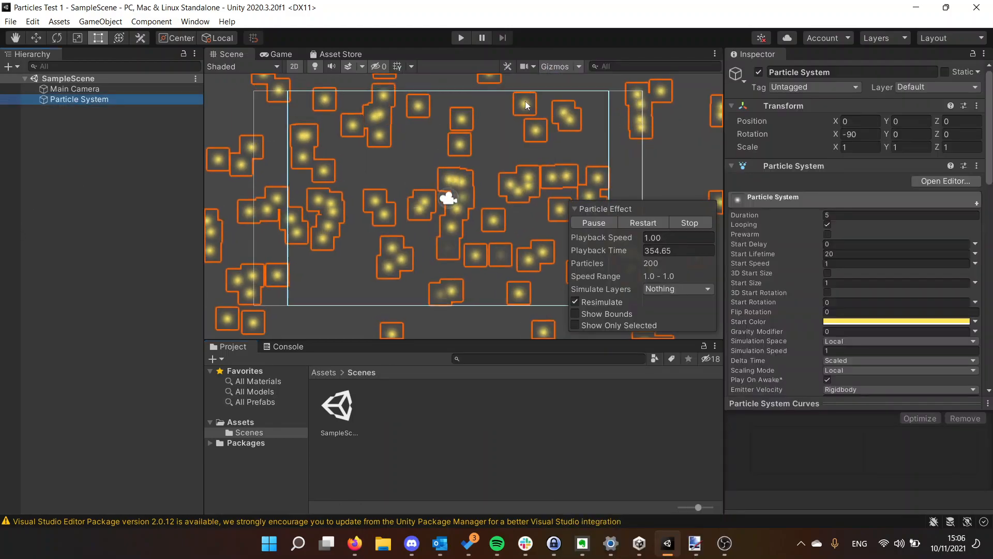
left_click(759, 73)
left_click(86, 77)
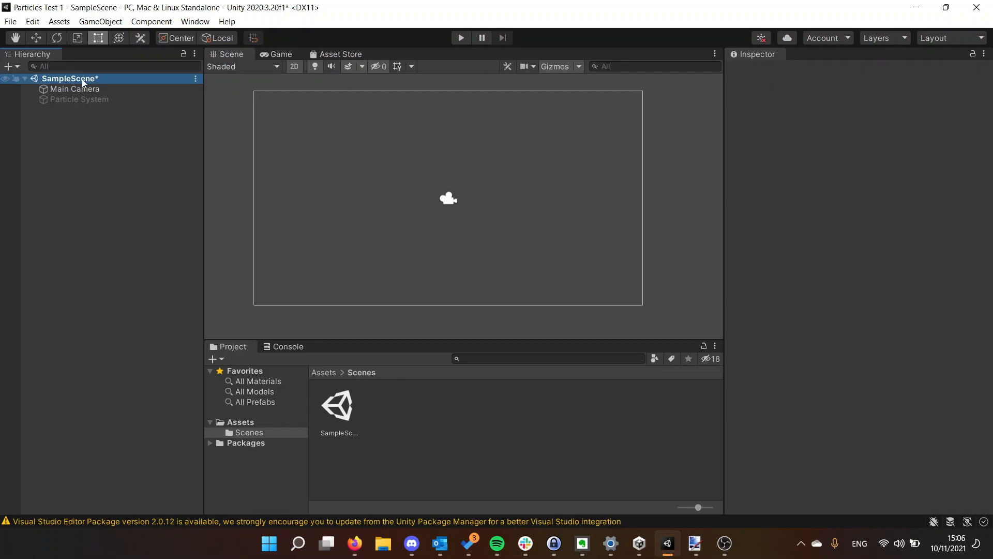
right_click(83, 80)
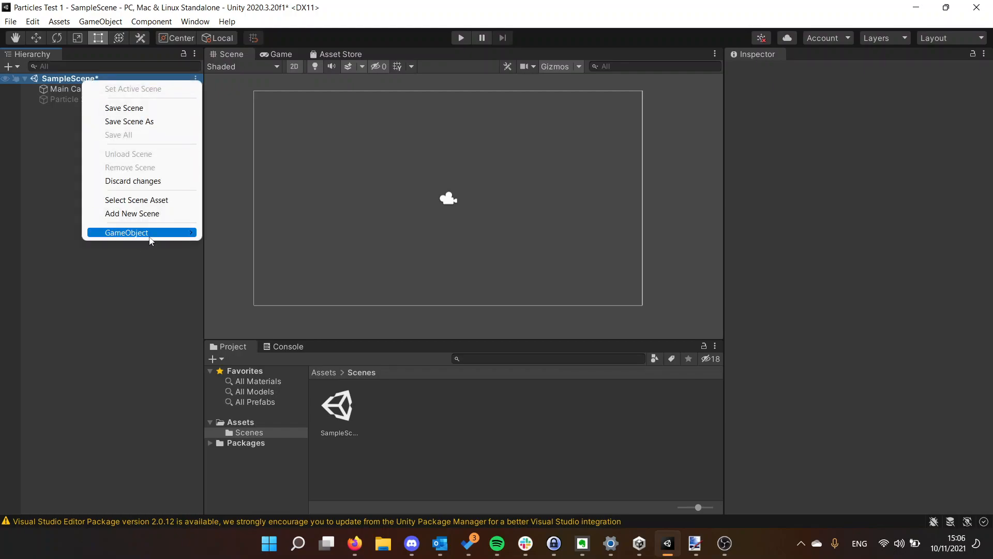
mouse_move(150, 237)
mouse_move(243, 246)
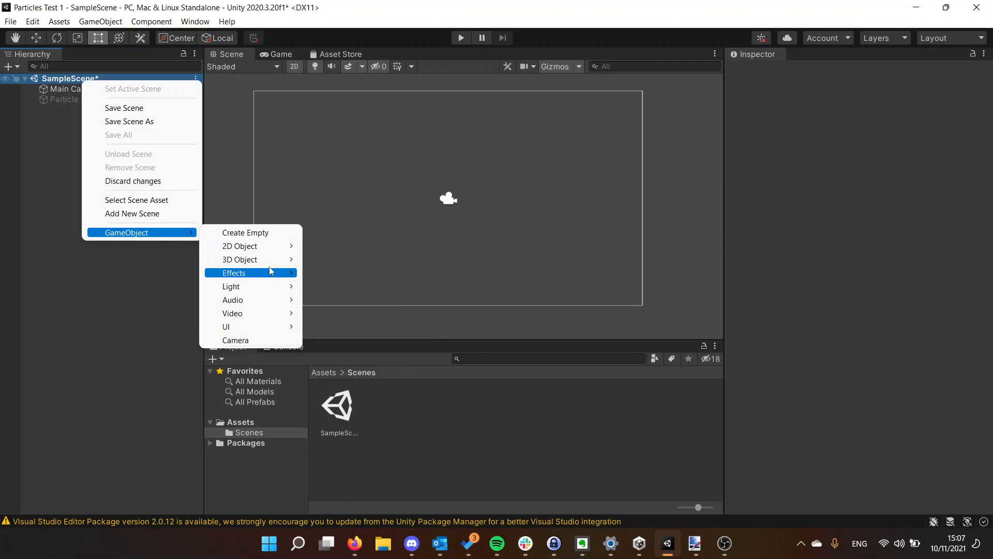
mouse_move(288, 274)
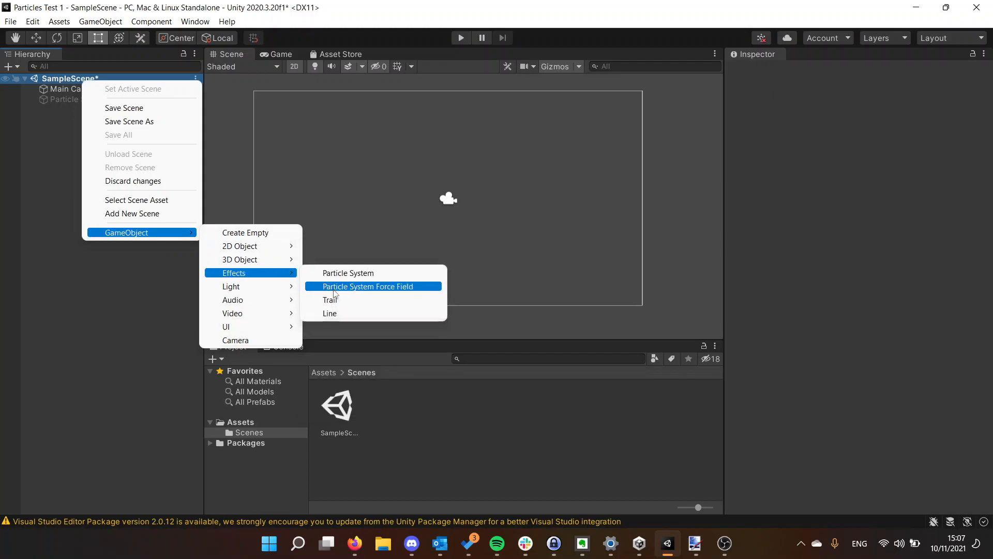
left_click(337, 272)
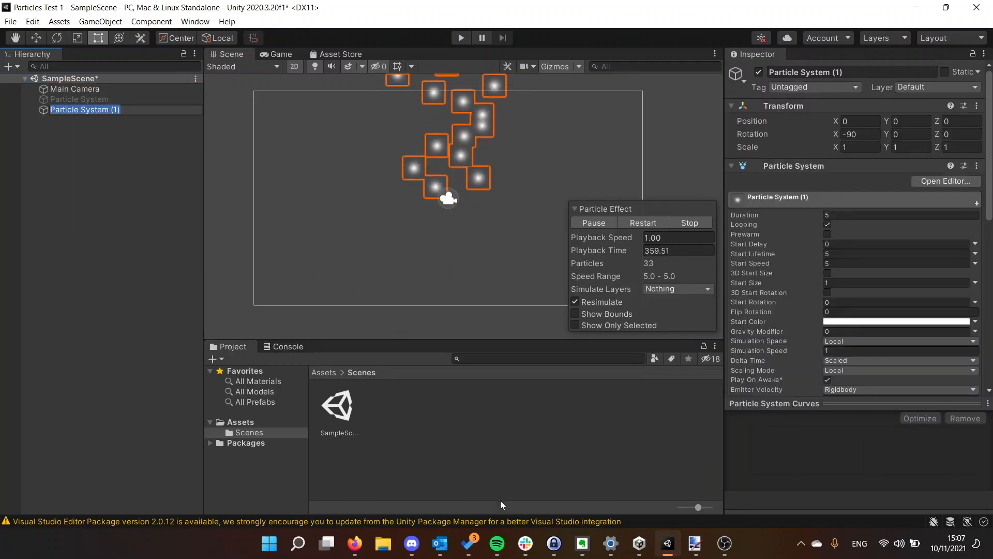
- Check the scratch pad's list of effects in Evernote, view leaf.png in paint.net, and return to Unity
left_click(579, 549)
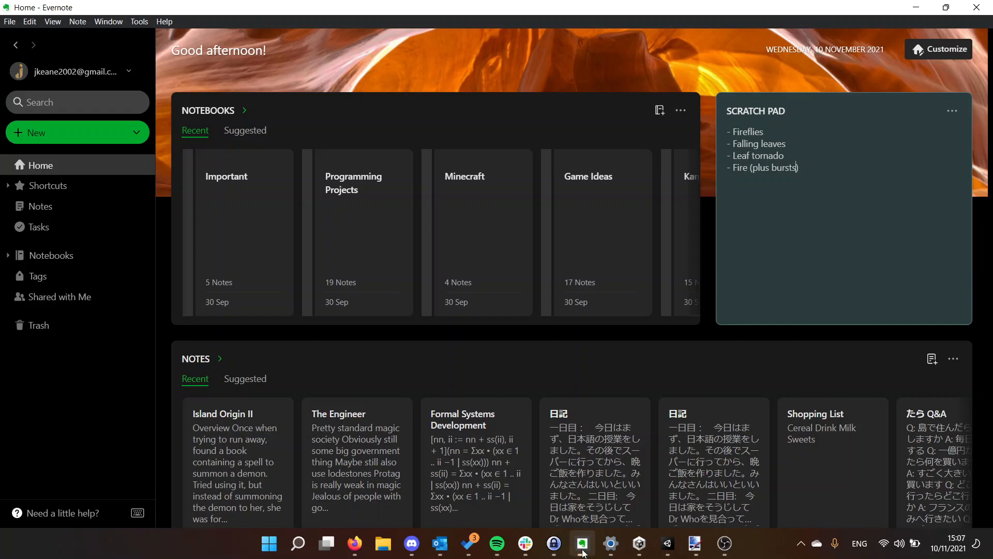
left_click(592, 537)
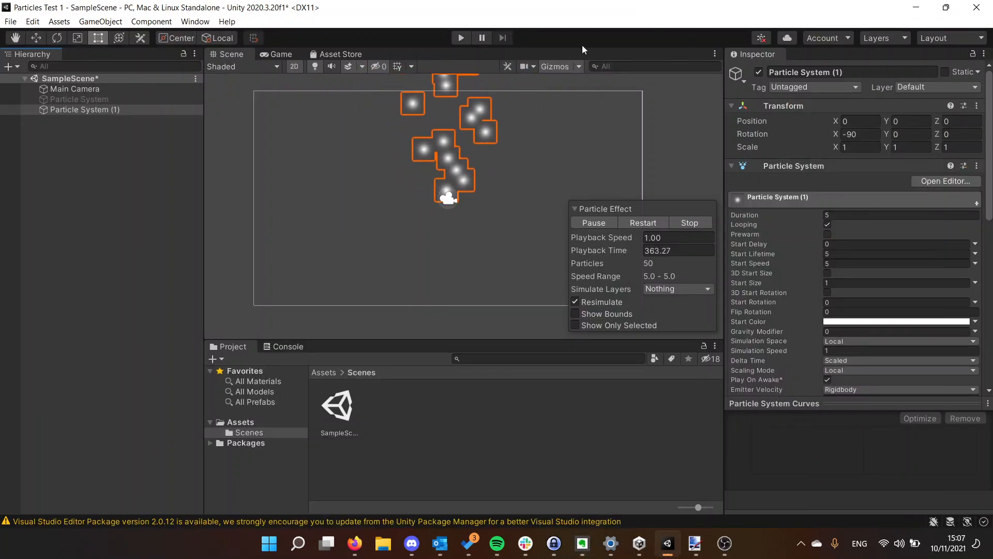
left_click(701, 536)
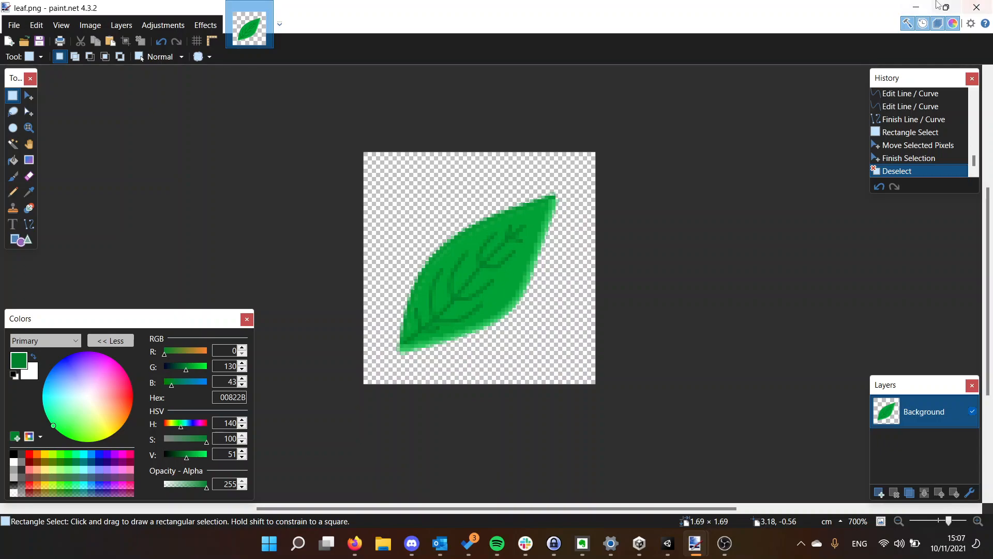
left_click(917, 6)
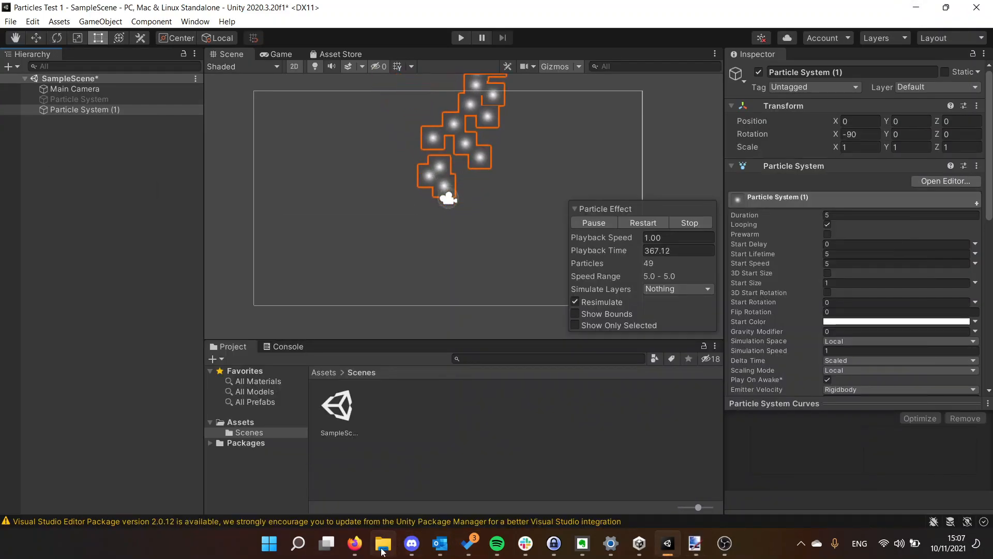
- In File Explorer, open Documents > Programming > Unity > Particles Test 1 > Assets and select Fire Particle.png and leaf.png
left_click(383, 550)
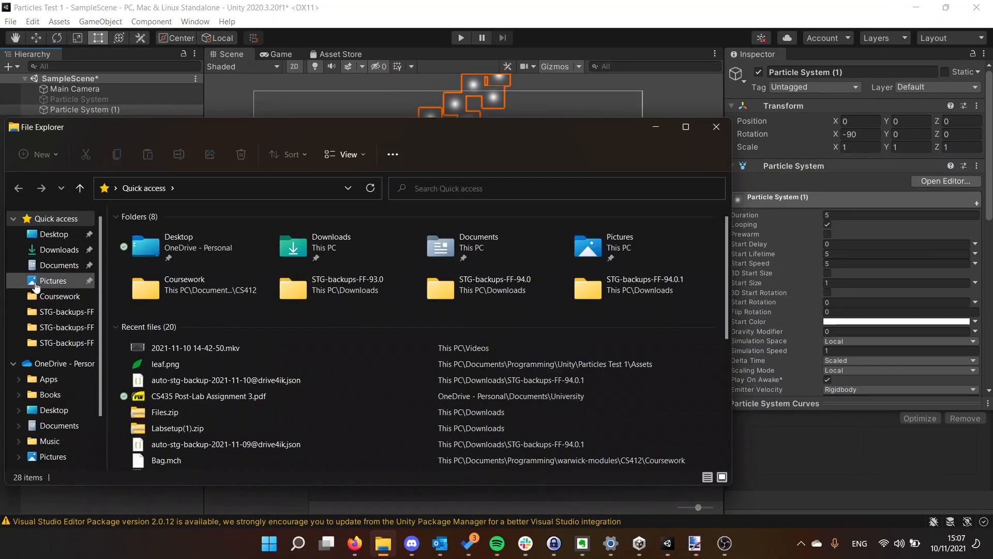
left_click(55, 266)
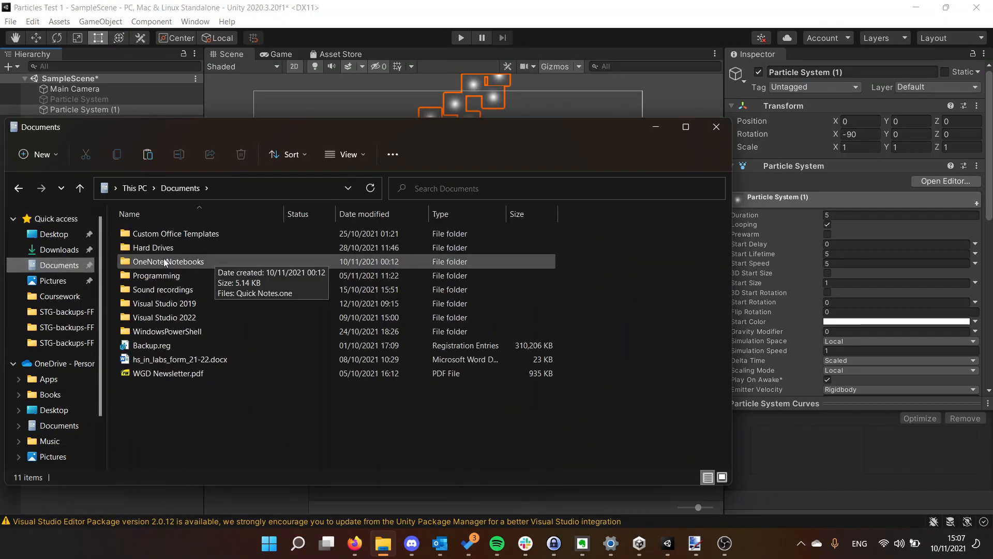
double_click(158, 276)
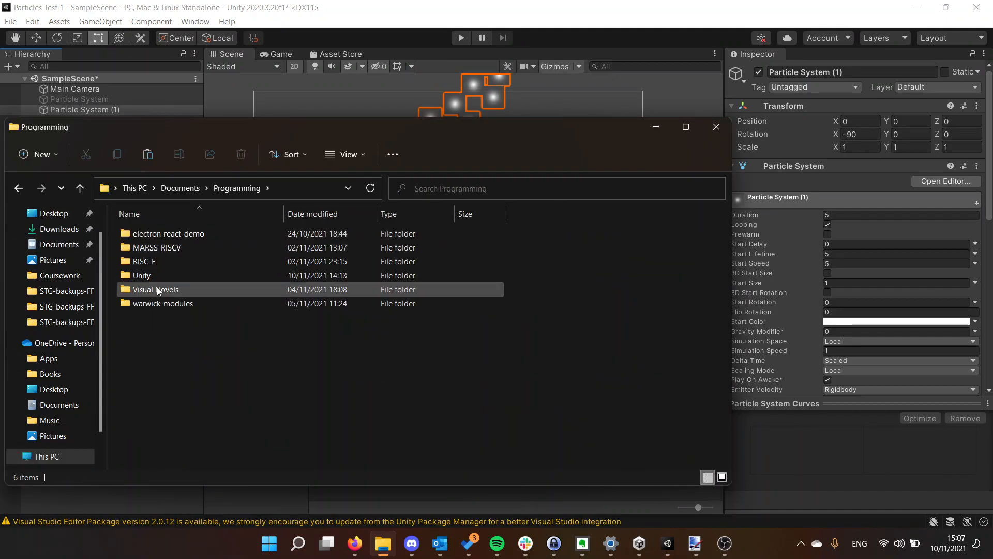
double_click(155, 278)
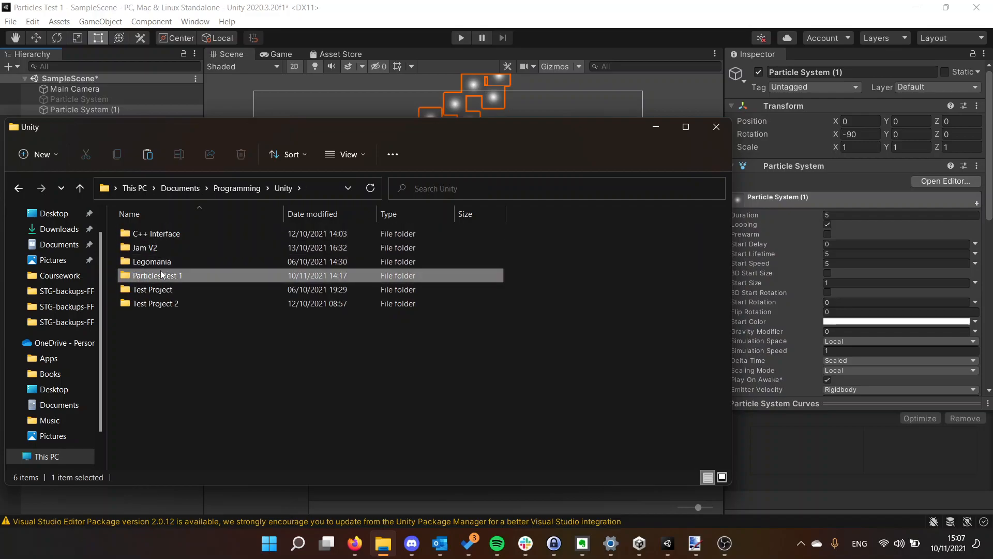
double_click(155, 275)
double_click(153, 238)
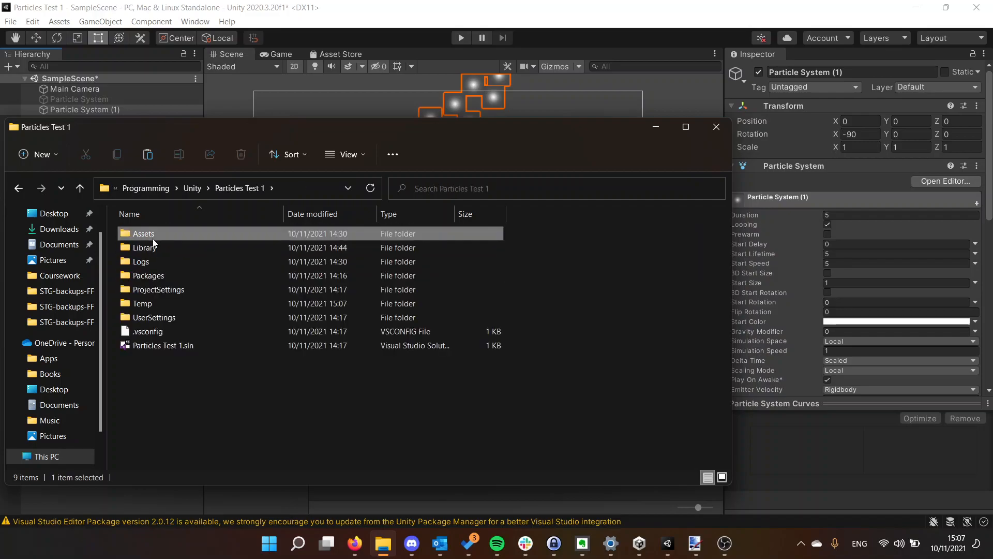
left_click(219, 260)
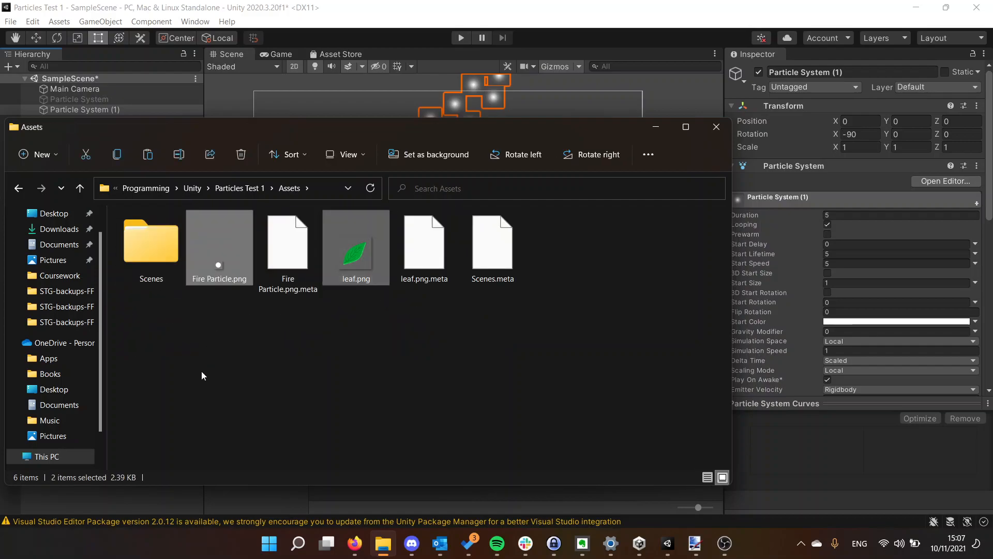
- Switch to Discord and open the teaching-sessions channel of the Warwick Game Design server
left_click(417, 546)
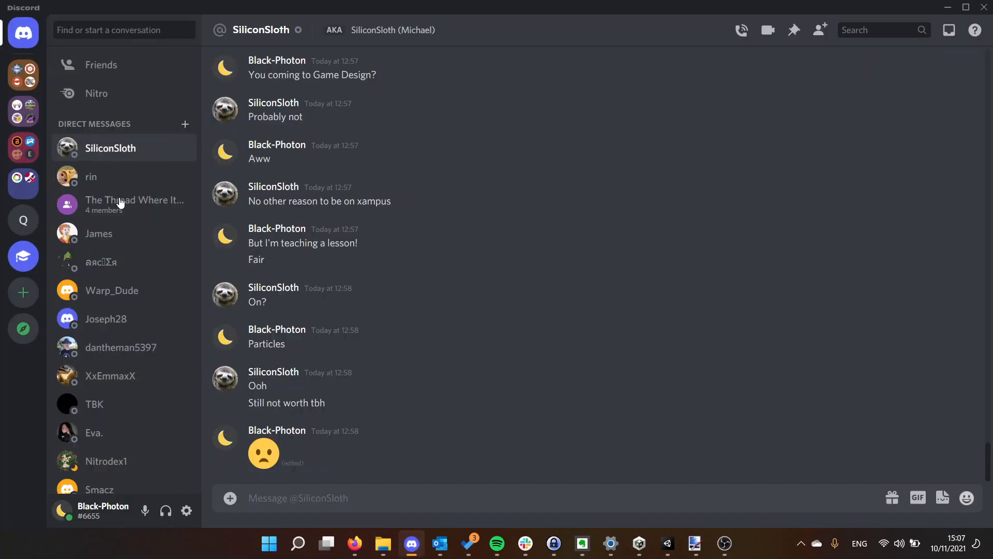
left_click(21, 112)
left_click(18, 224)
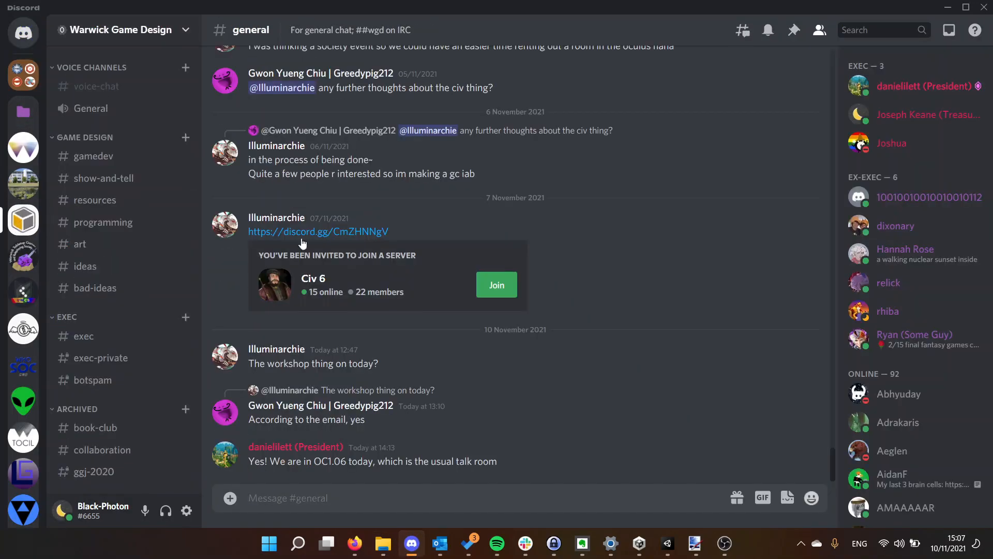
scroll(96, 100, "up", 4)
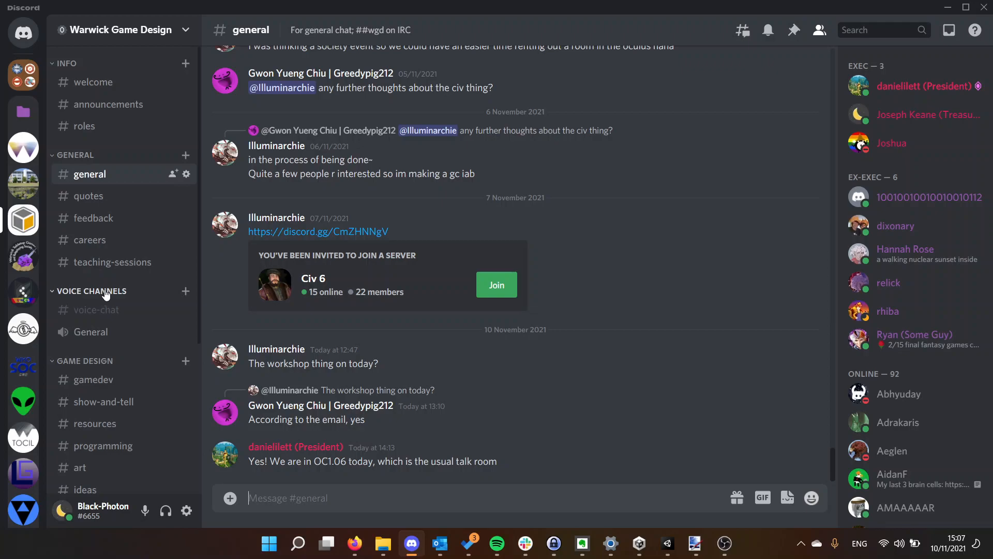
scroll(106, 294, "down", 2)
left_click(91, 367)
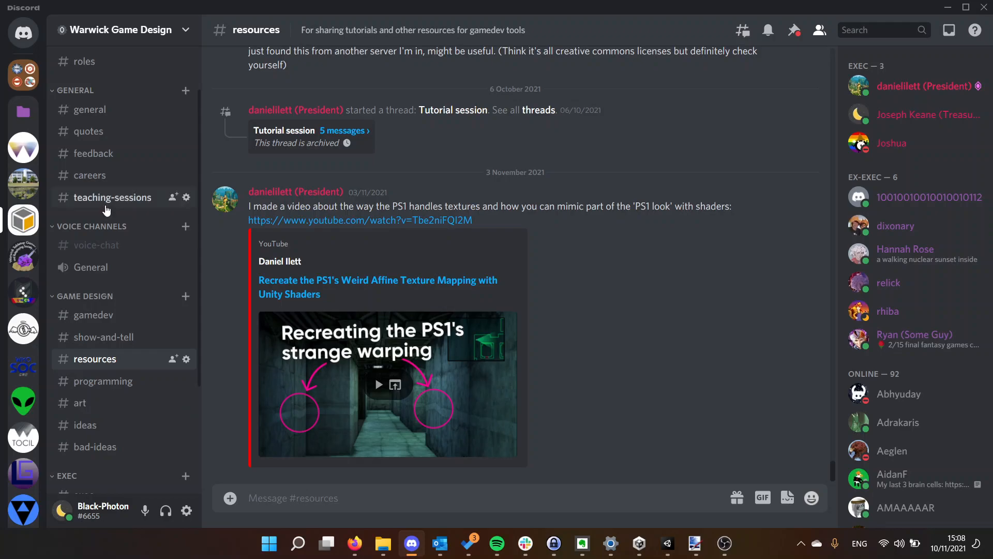
left_click(106, 199)
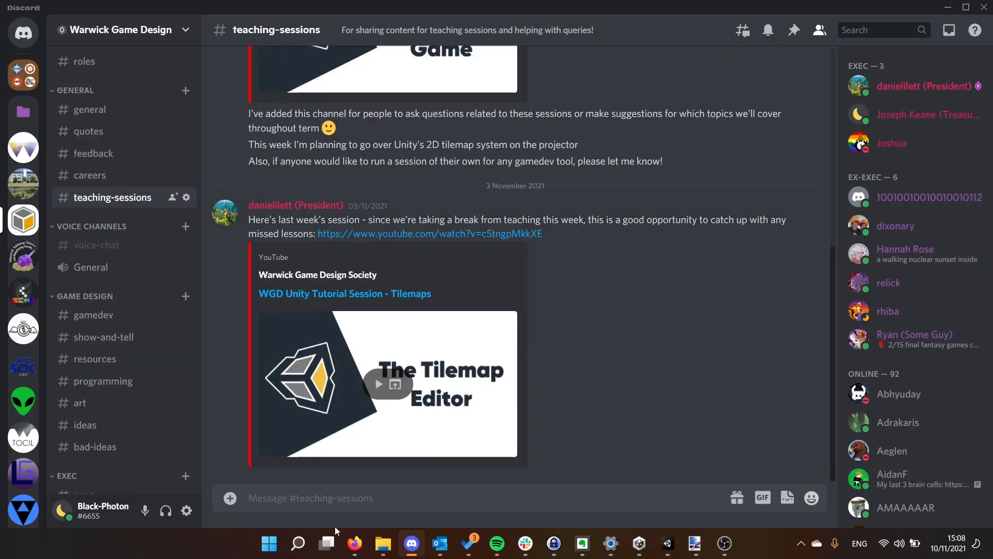
- Upload Fire Particle.png and leaf.png from the Assets folder to the teaching-sessions channel and return to Unity
left_click(384, 544)
left_click_drag(365, 491, 486, 268)
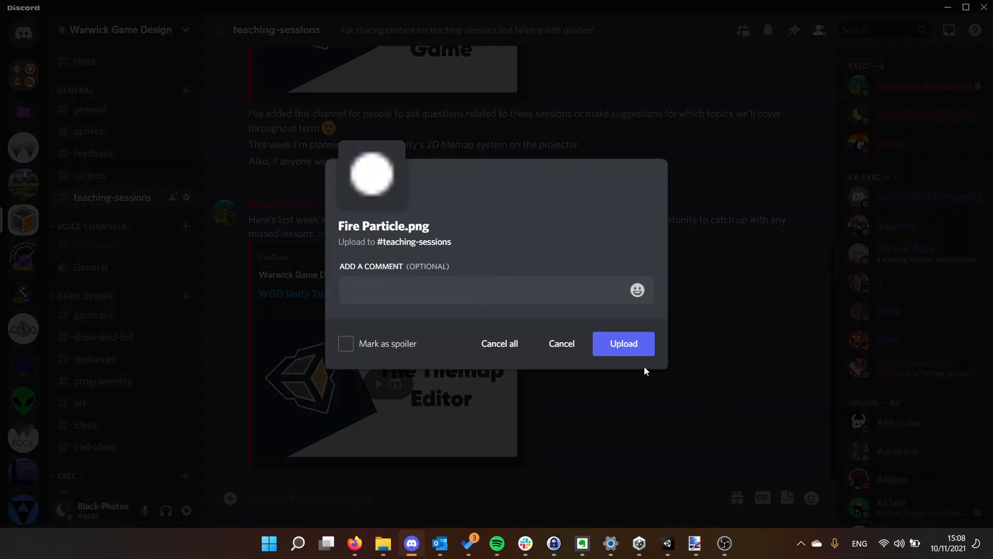
left_click(624, 344)
left_click(623, 344)
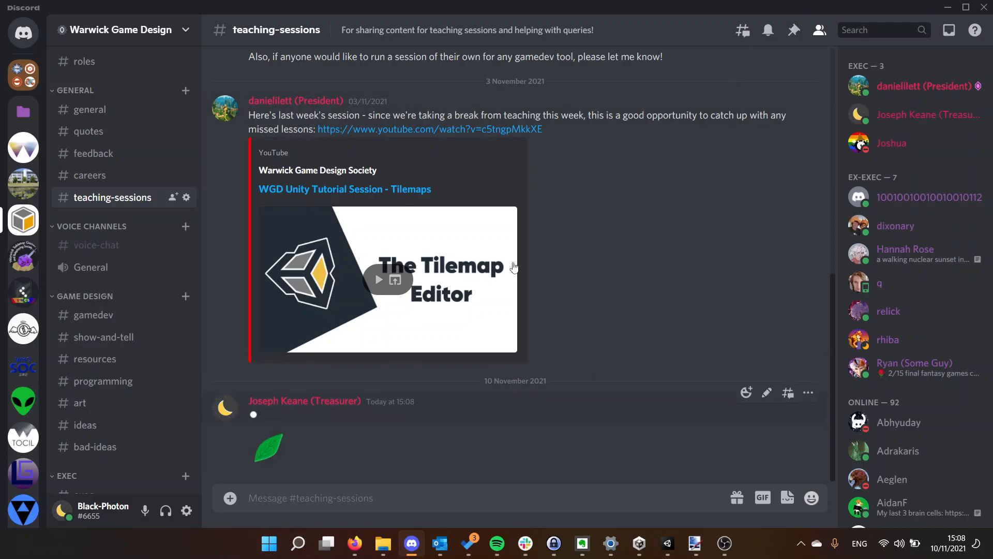
left_click(948, 7)
left_click(457, 4)
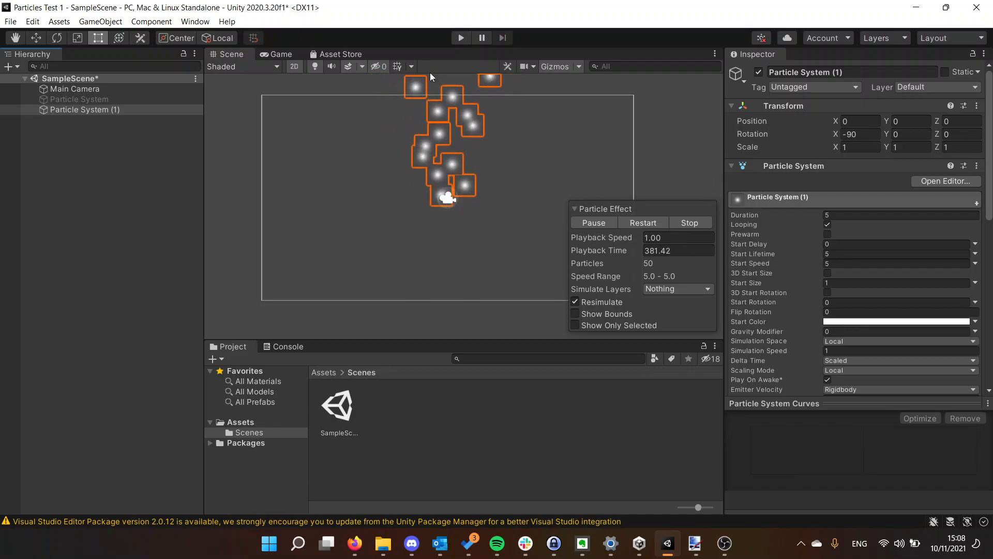
- Expand the new particle system's Shape module and try the Edge emission shape
scroll(770, 272, "down", 10)
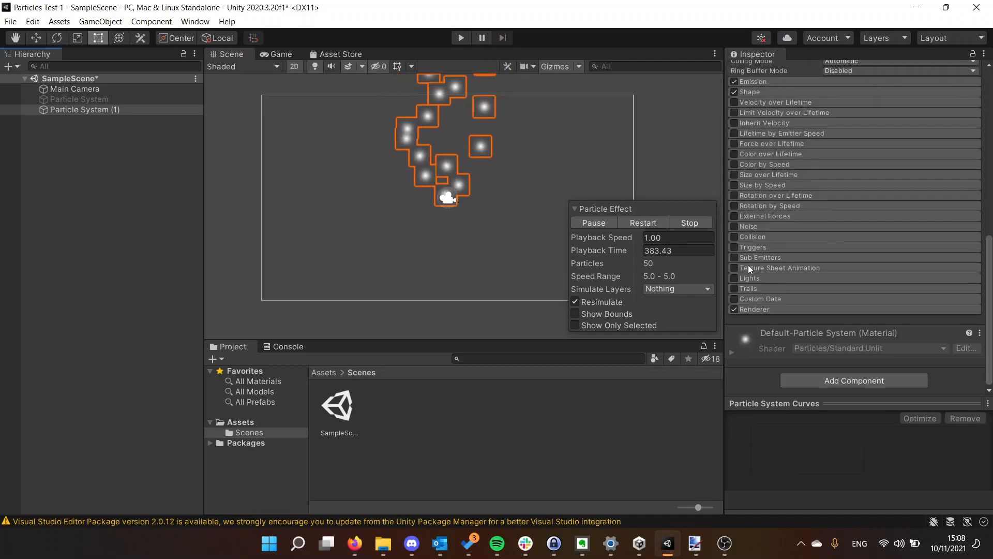
scroll(748, 269, "up", 3)
left_click(764, 208)
left_click(847, 220)
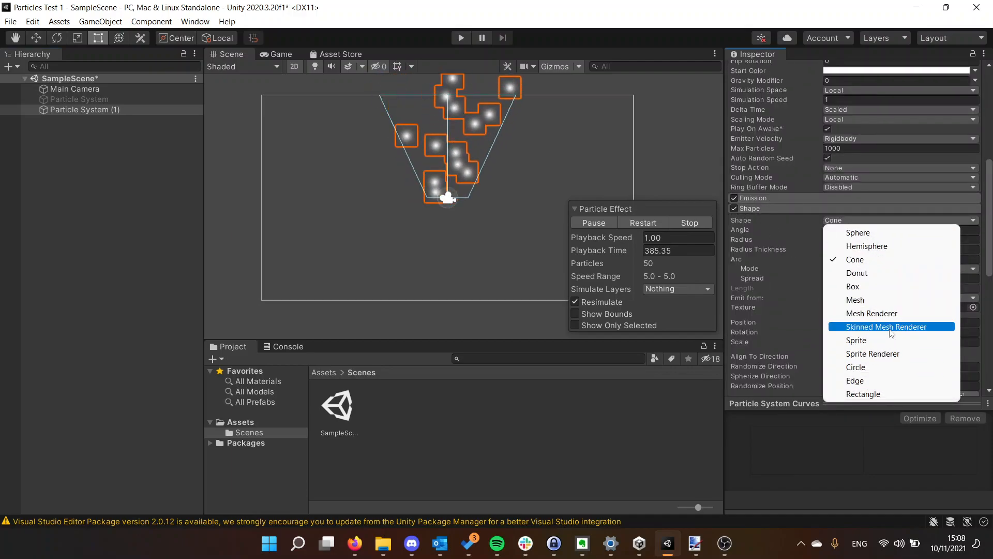
left_click(869, 381)
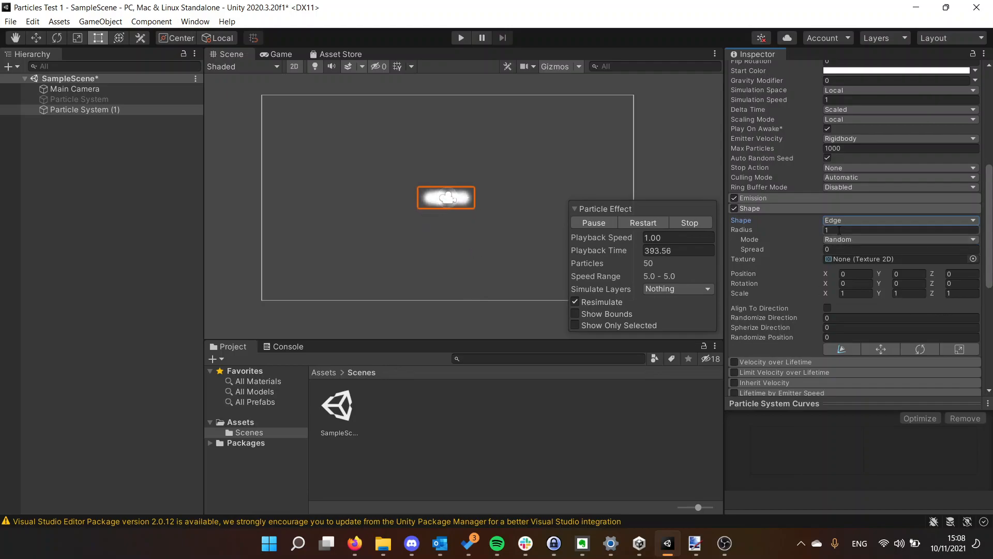
- Try Edge radius values of 2 and 23, and set the radius back to 1
type("2")
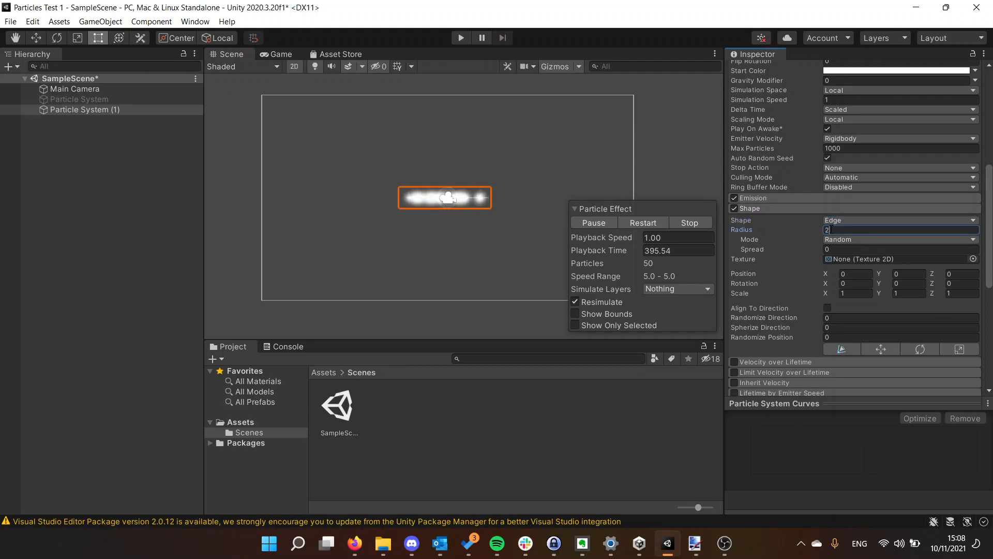
type("3")
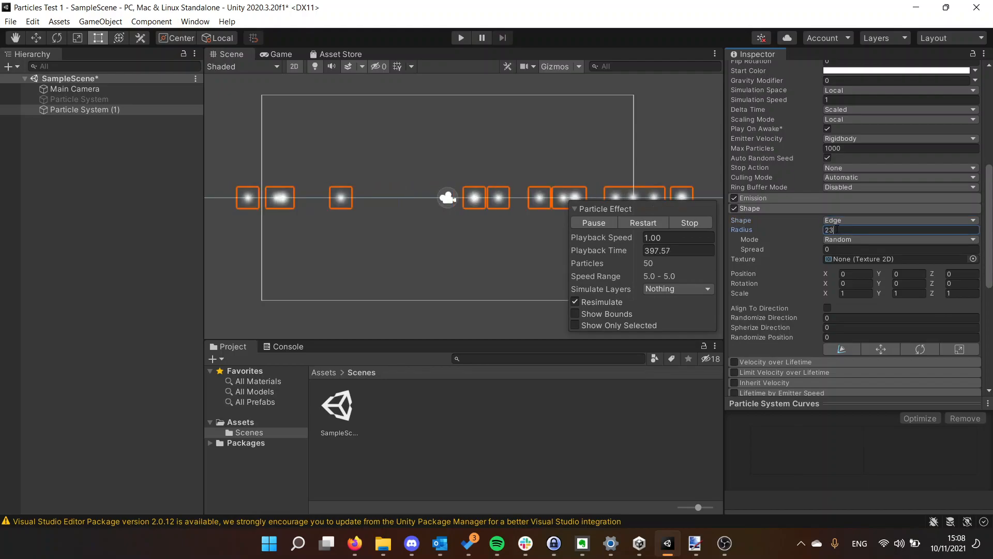
key("BackSpace")
key("BackSpace")
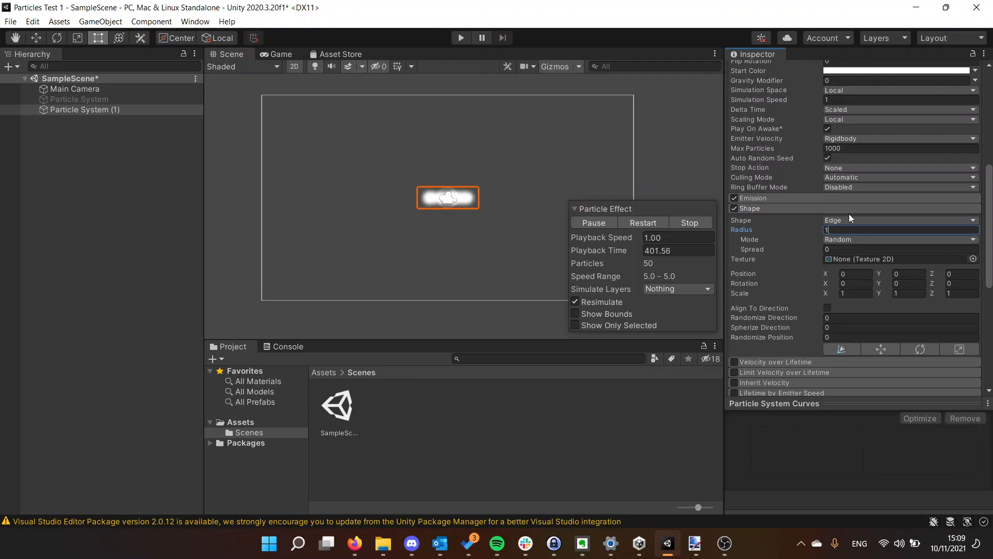
- Try the Rectangle emission shape on the second particle system and return it to Edge
left_click(851, 220)
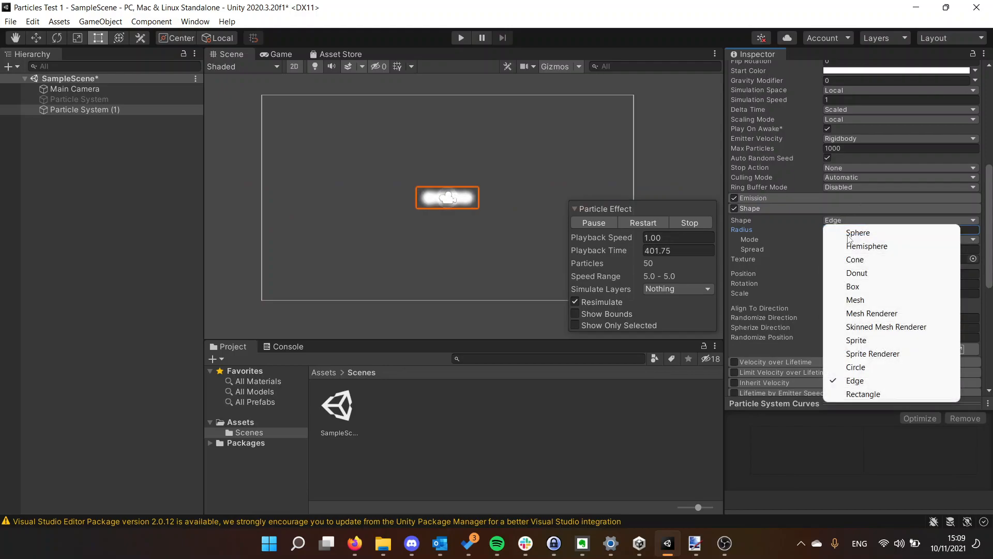
left_click(867, 394)
left_click(869, 220)
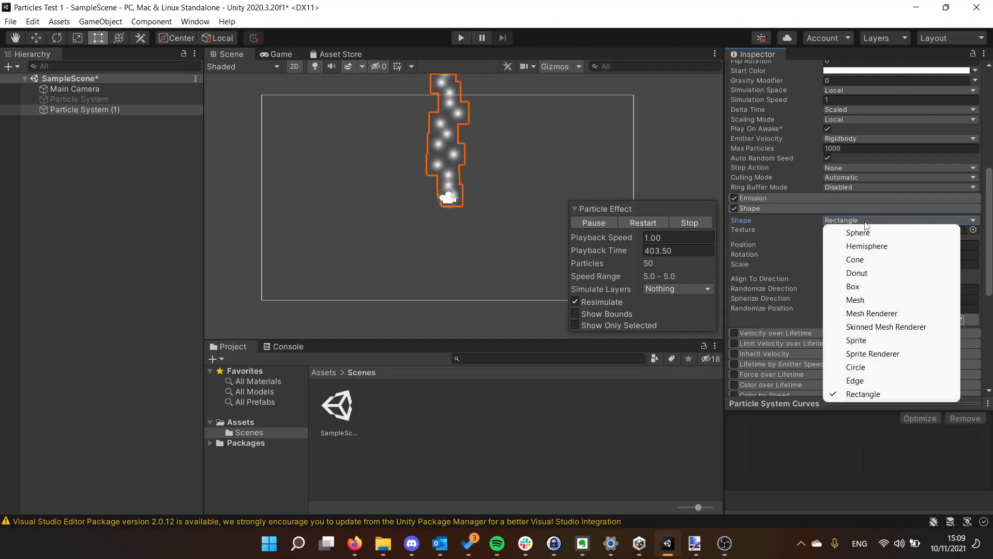
left_click(797, 230)
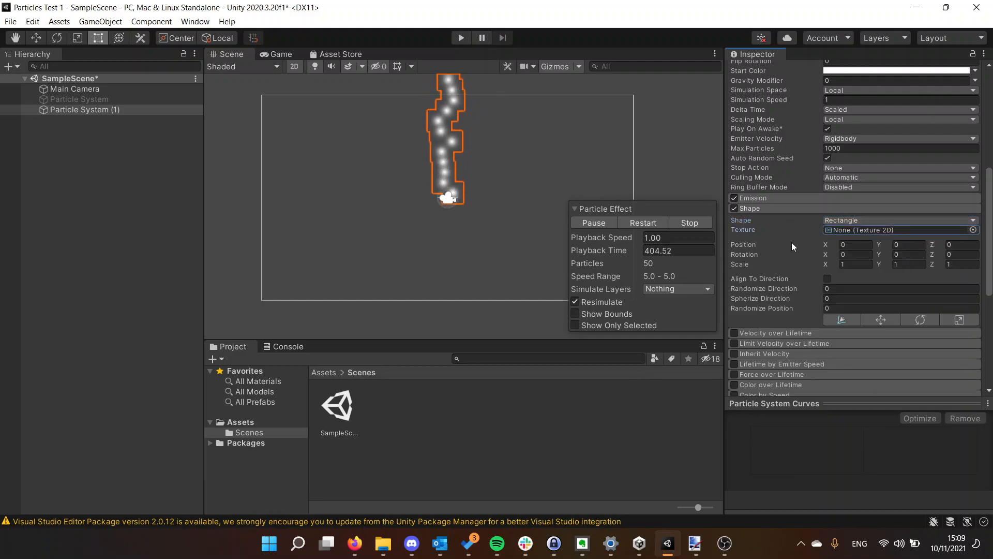
left_click(843, 221)
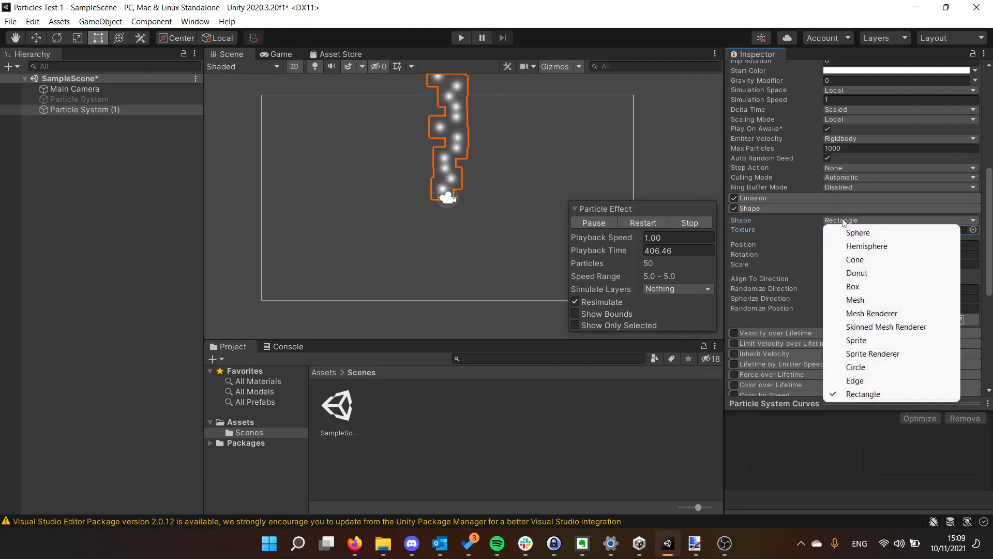
left_click(854, 380)
scroll(797, 207, "up", 3)
scroll(789, 208, "down", 6)
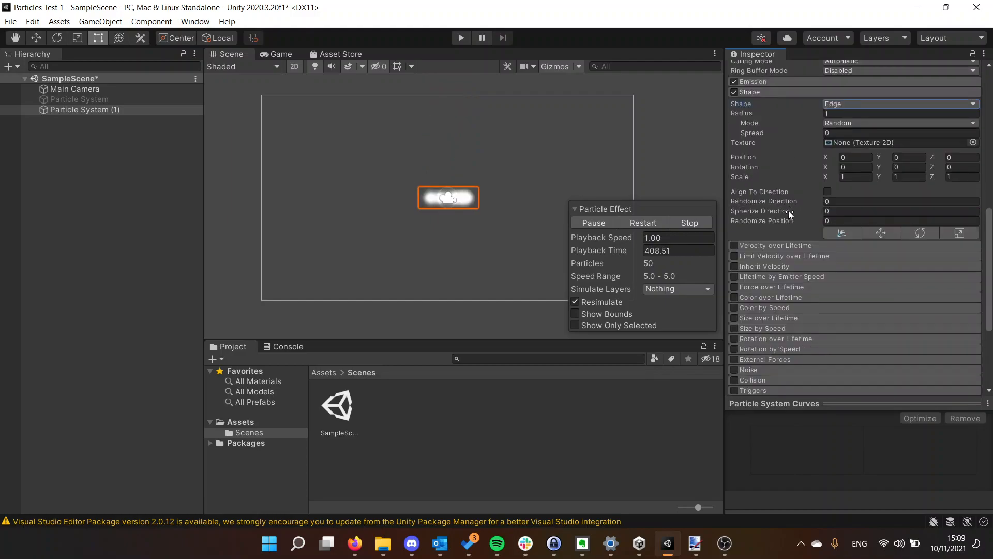
scroll(787, 218, "up", 10)
scroll(787, 219, "down", 3)
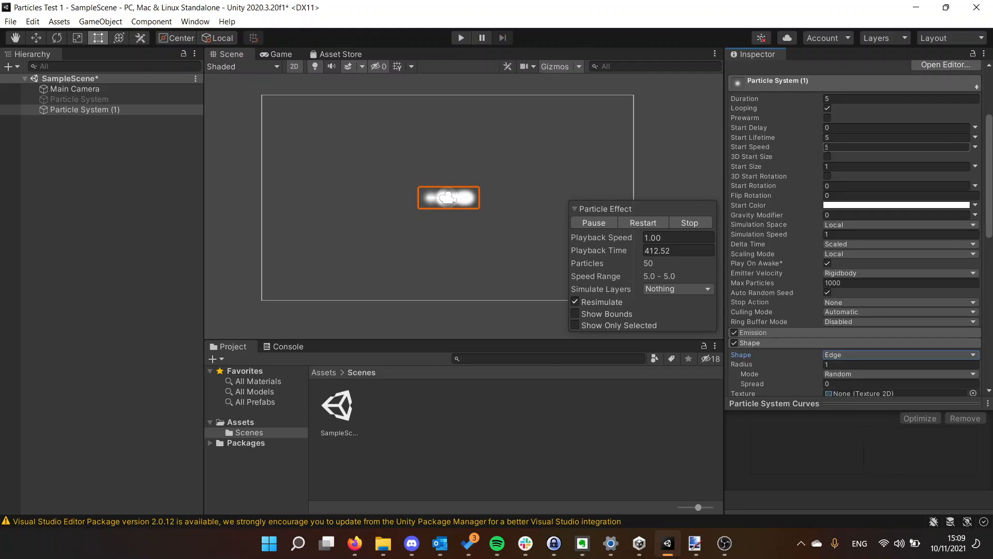
scroll(795, 165, "down", 3)
- Set the emission shape to Rectangle and its X scale to 15, after trying a scale of 4
left_click(833, 238)
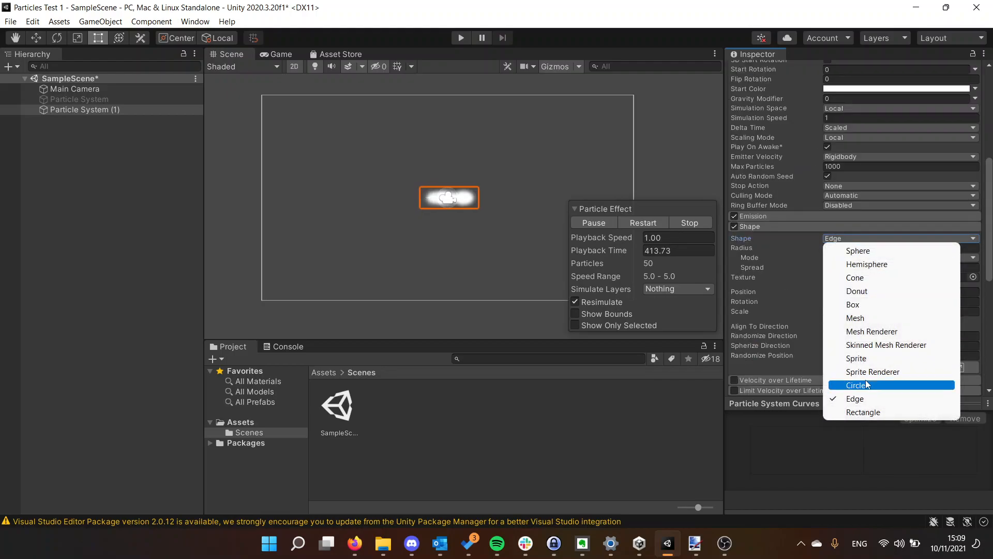
left_click(862, 412)
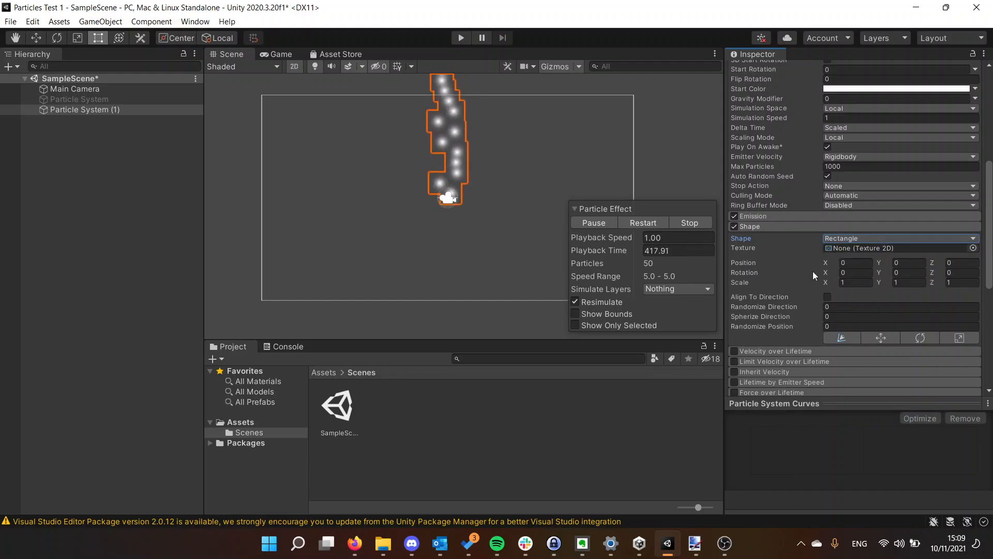
left_click(856, 282)
type("4")
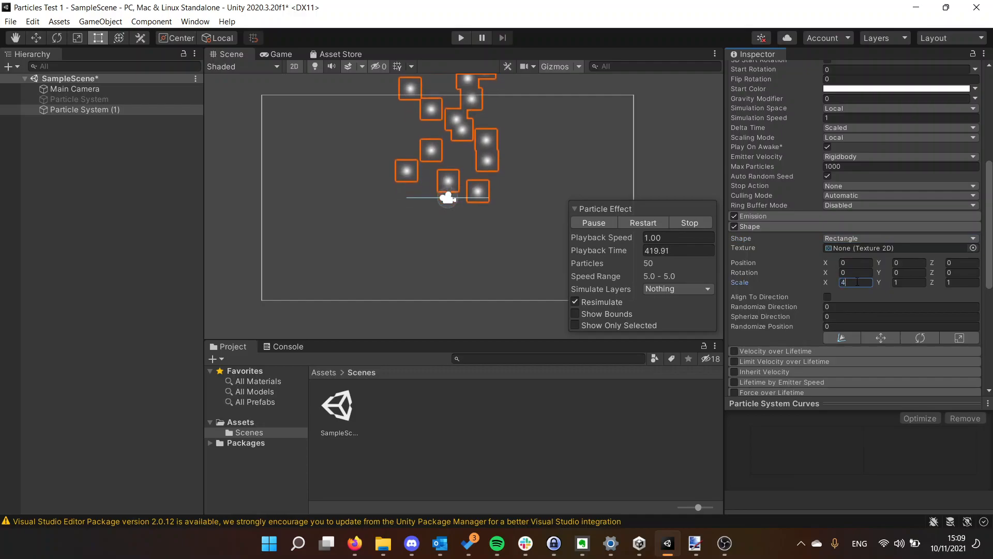
key("BackSpace")
type("15")
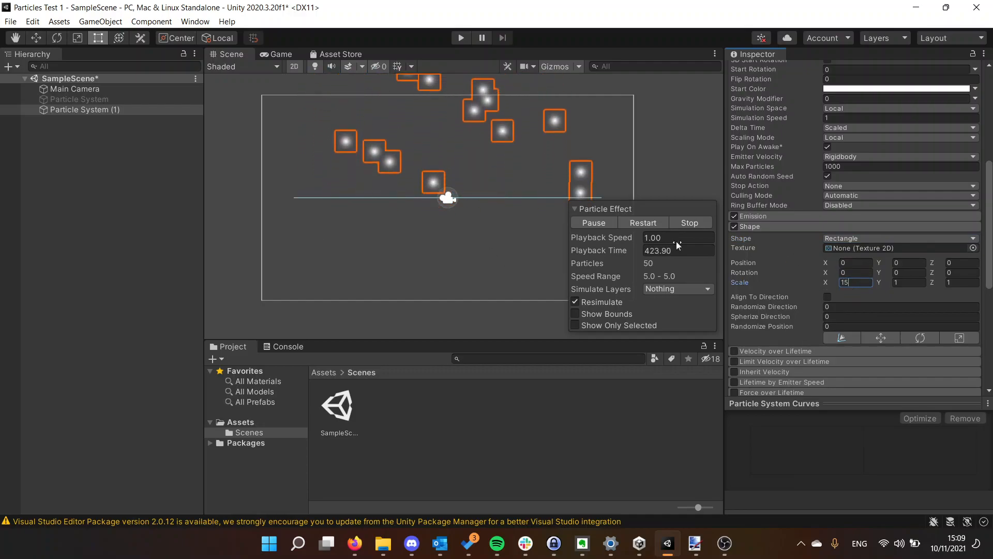
- Move Particle System (1) just above the camera frame, to about X -0.49 and Y 5.7
left_click(103, 110)
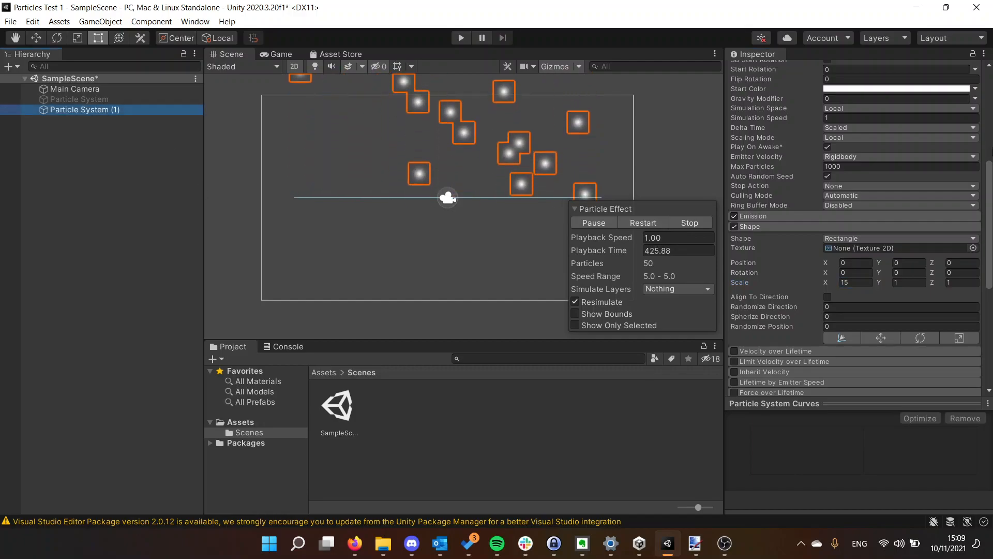
scroll(793, 131, "up", 5)
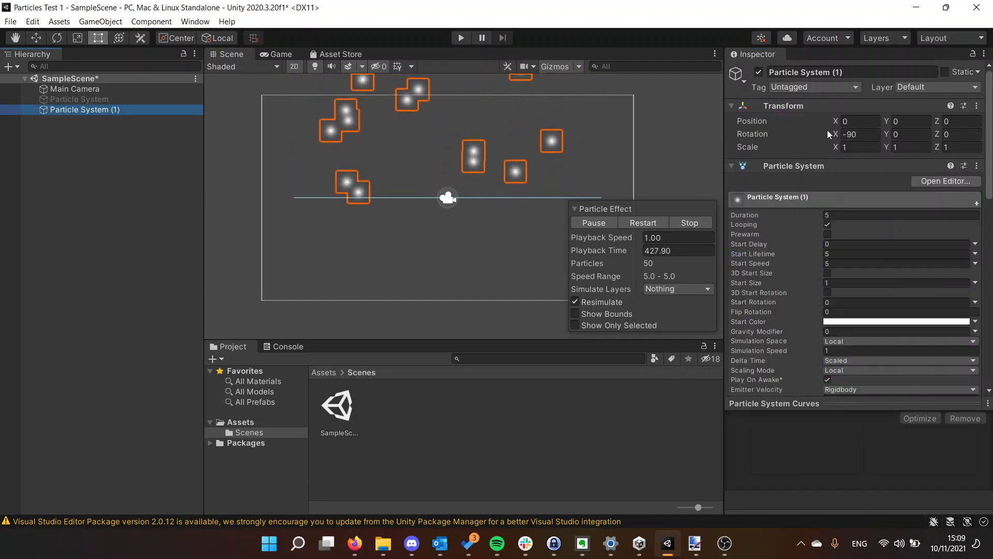
left_click_drag(836, 120, 64, 113)
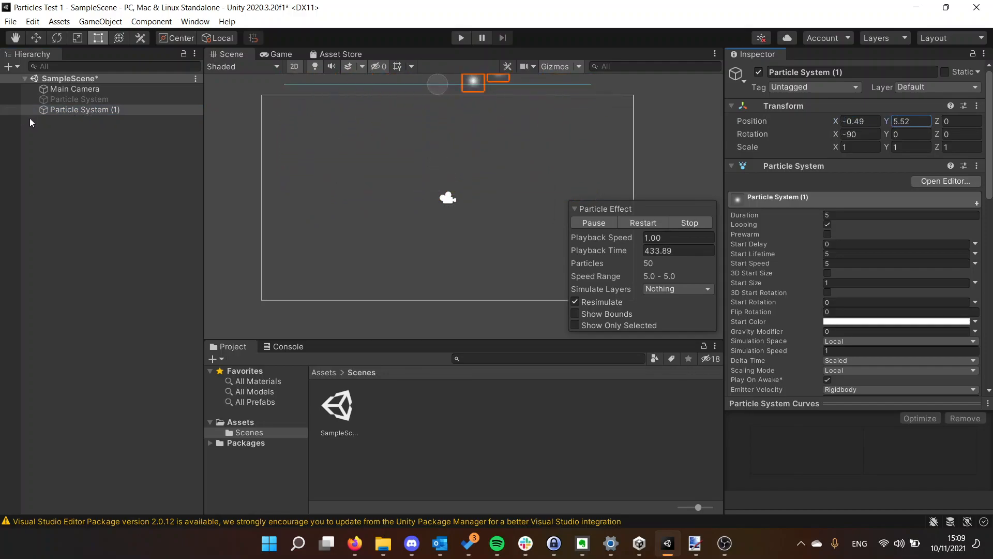
scroll(355, 174, "down", 7)
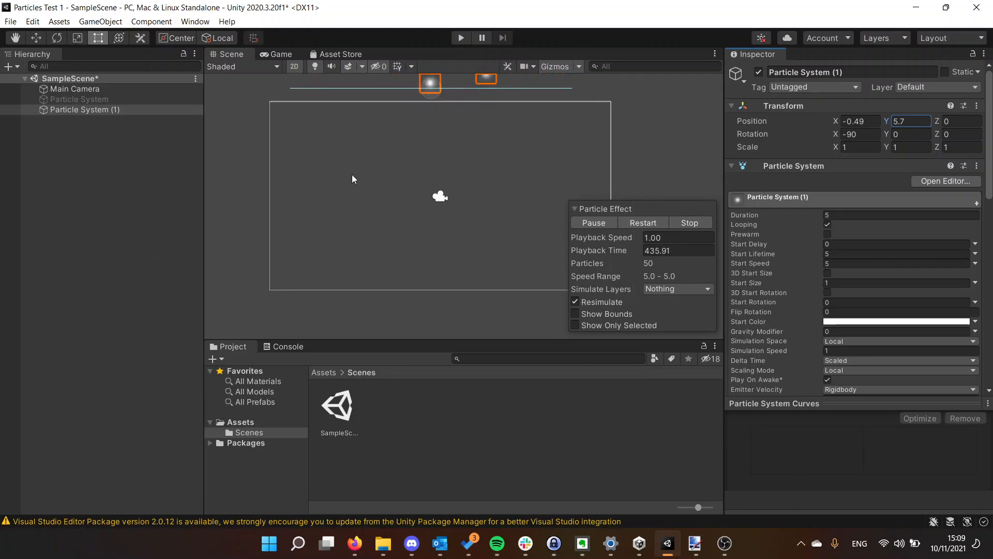
middle_click_drag(403, 156, 408, 186)
- Try a Z rotation of 90 on the rectangular emission shape and set it back to 0
scroll(737, 281, "down", 10)
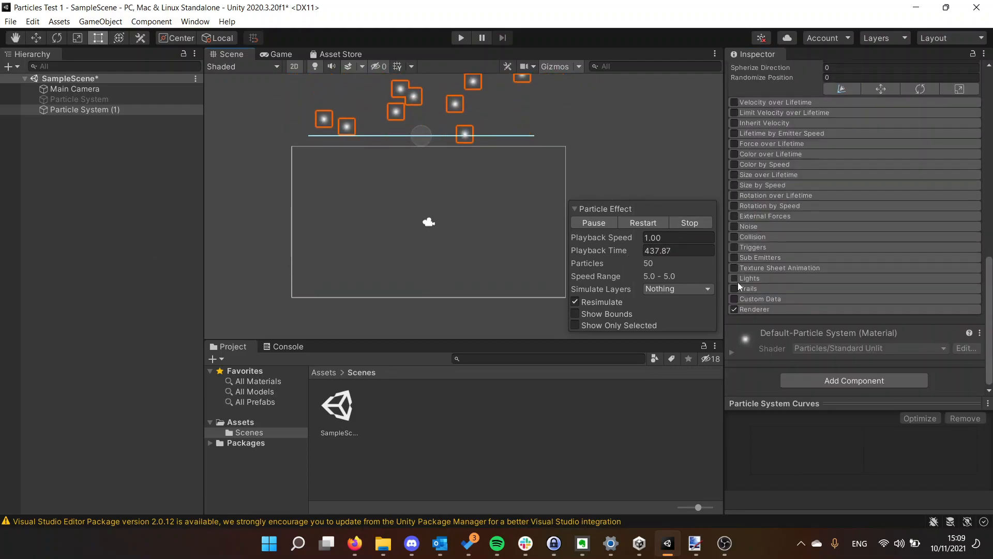
scroll(781, 277, "up", 6)
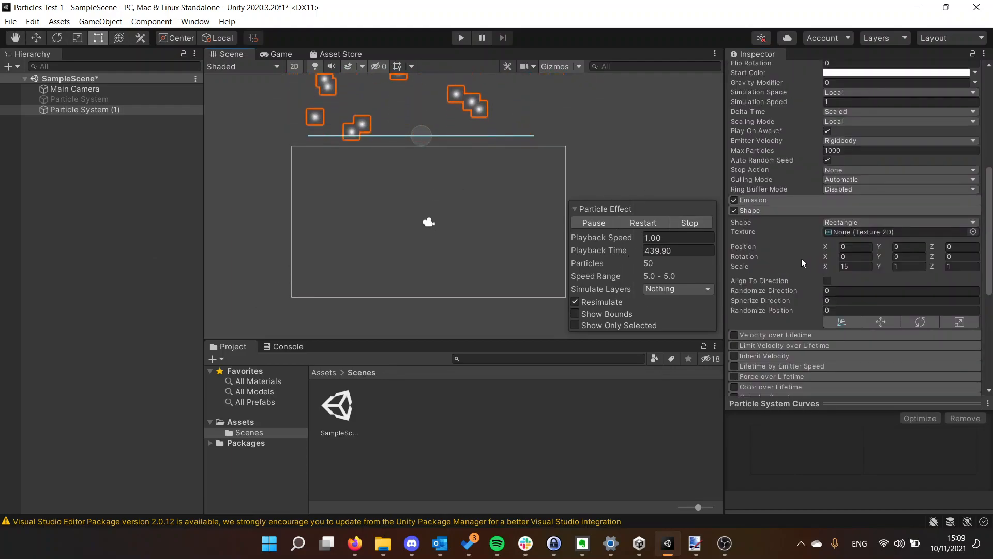
left_click(905, 256)
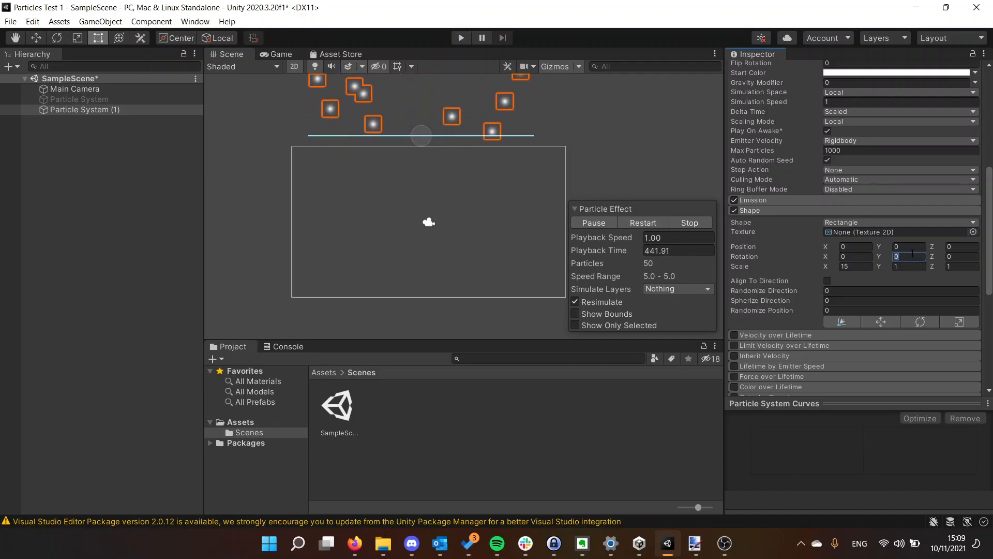
key("Tab")
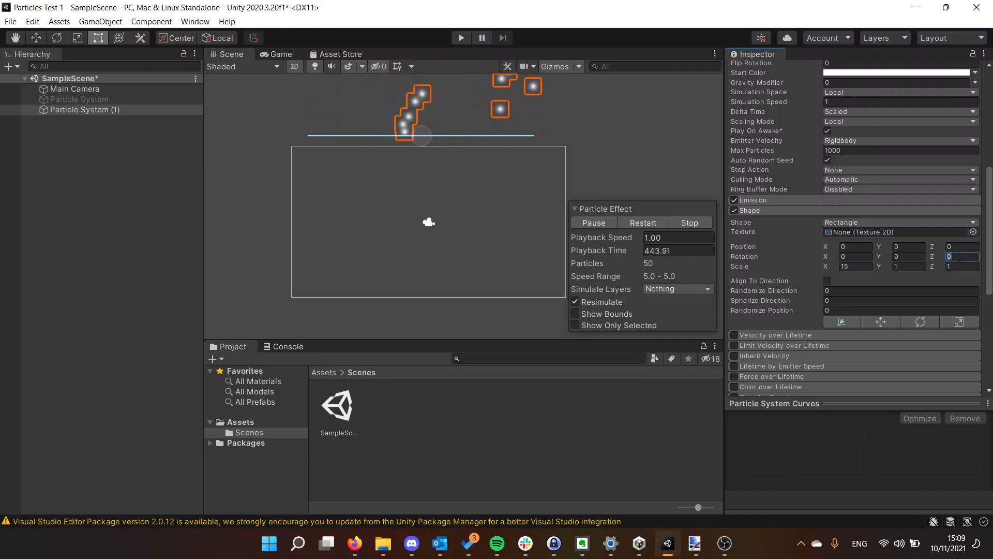
type("1")
key("BackSpace")
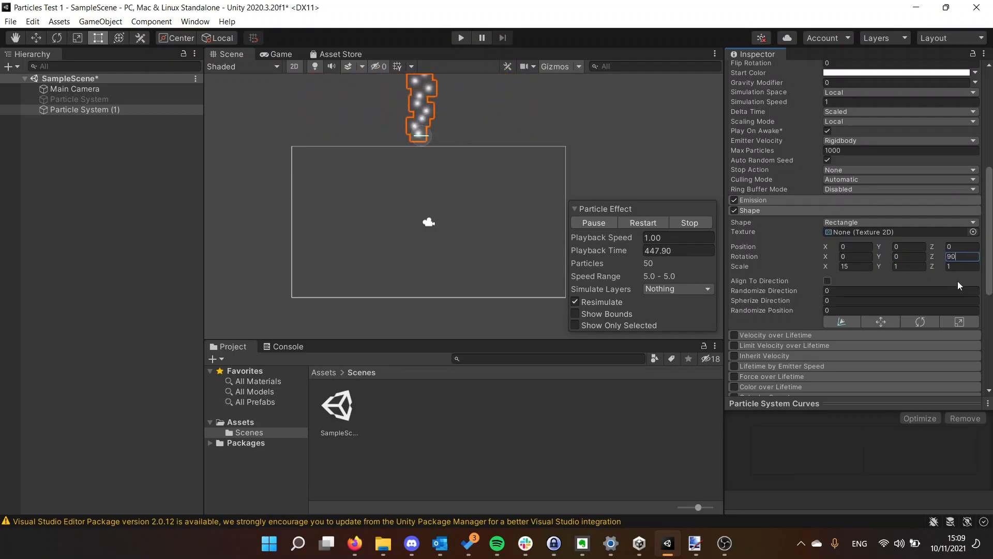
type("0")
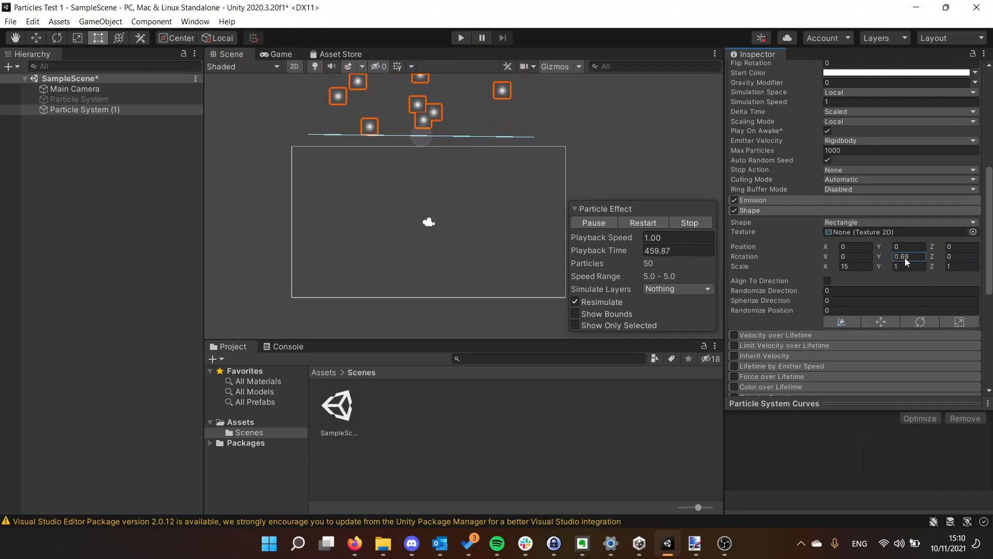
- Rotate the emission shape to about 180.1 on Y so the particles fall downward, and preview them in the Game view
left_click_drag(190, 211, 799, 94)
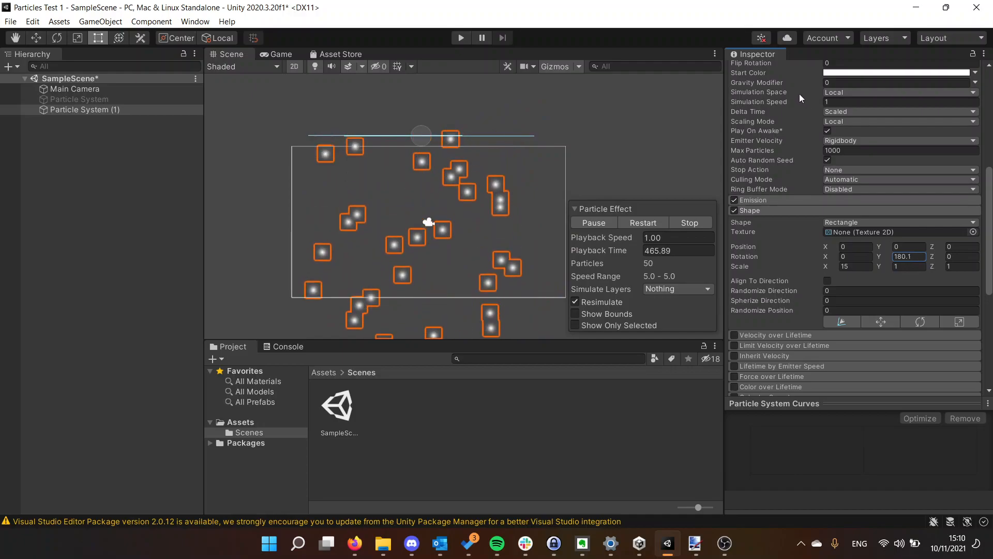
mouse_move(775, 181)
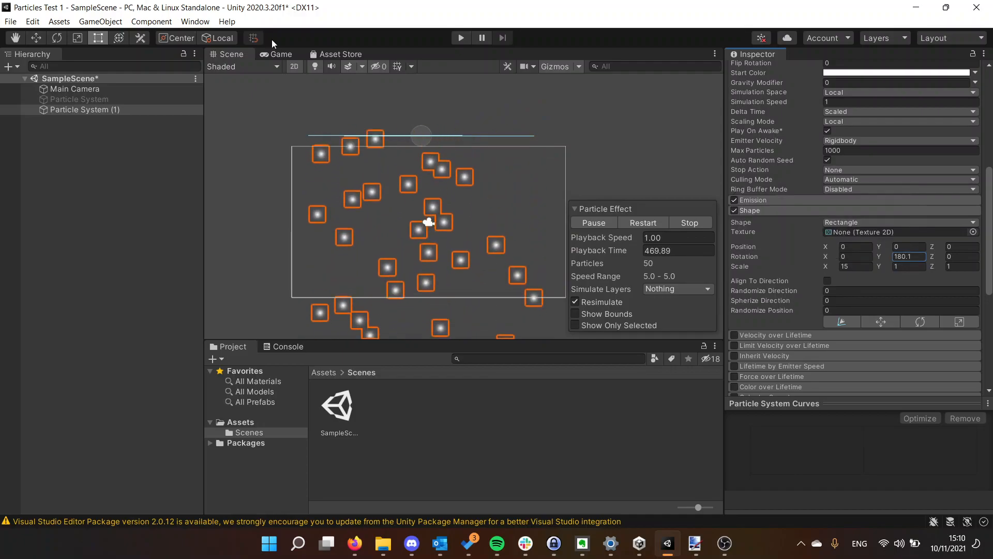
left_click(277, 54)
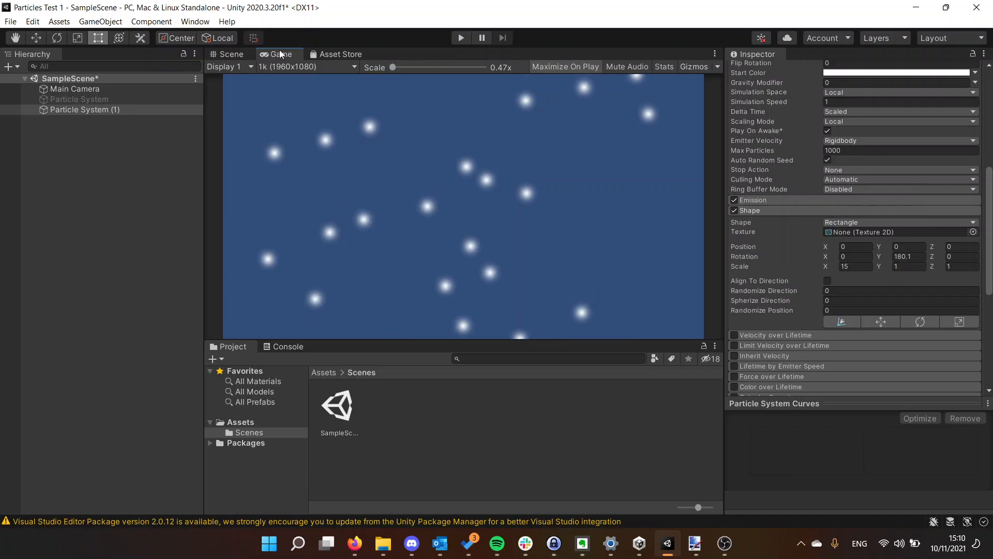
left_click(228, 54)
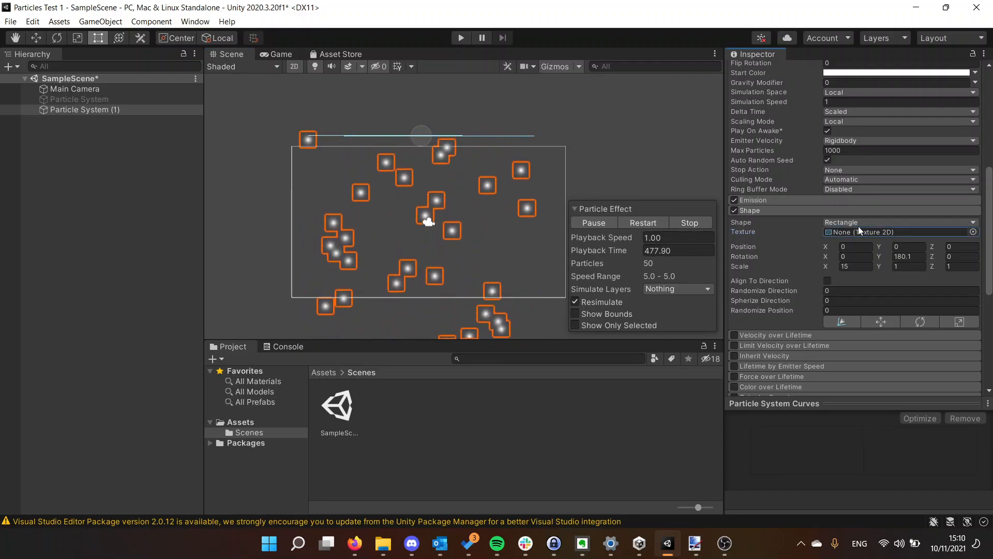
- Expand the particle system's Renderer module and look at the Render Mode options, keeping Billboard
scroll(809, 206, "up", 5)
scroll(744, 200, "down", 8)
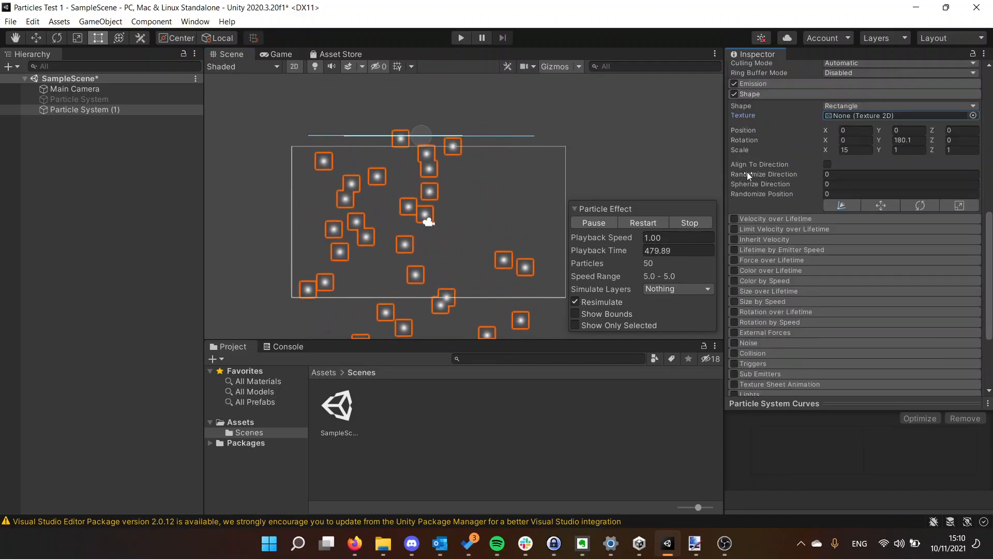
mouse_move(747, 174)
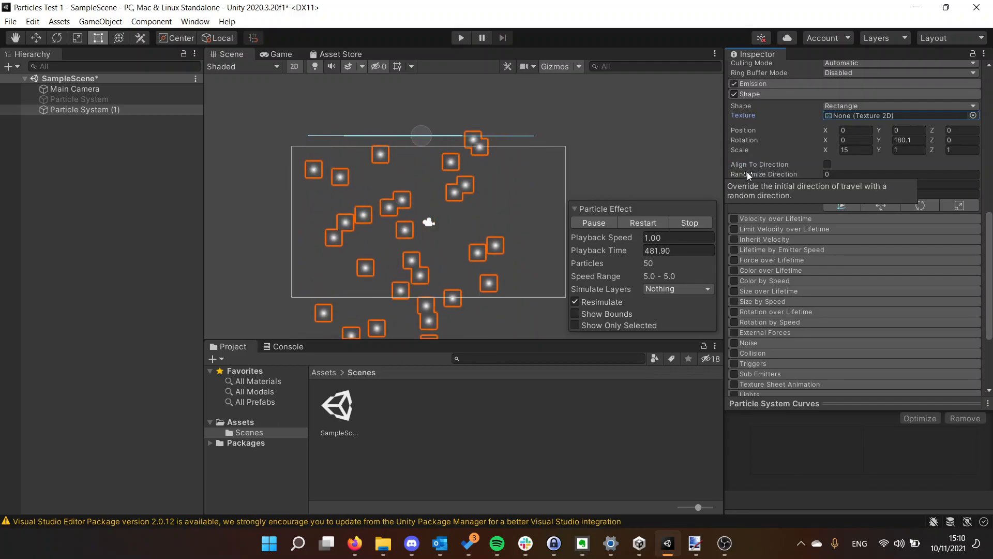
scroll(760, 334, "down", 5)
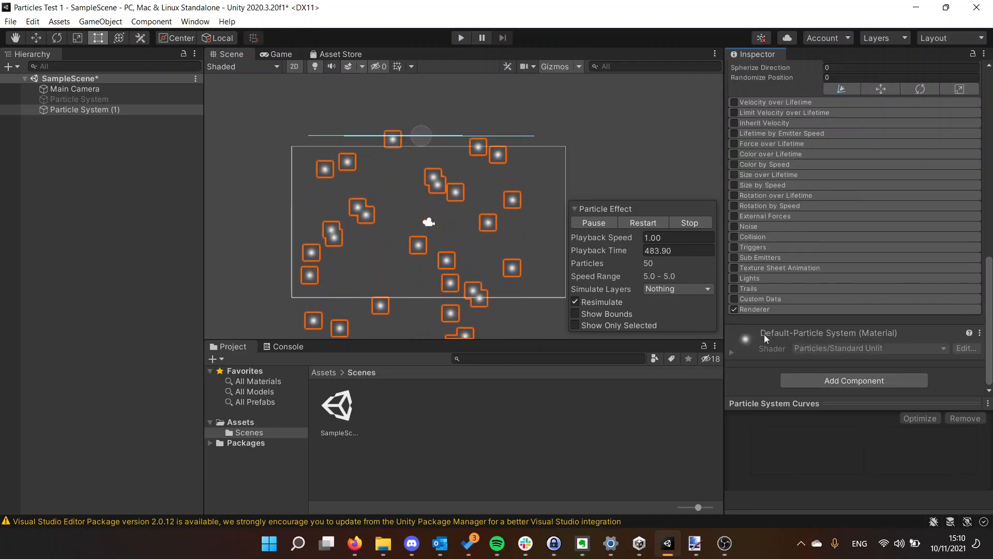
left_click(751, 313)
scroll(771, 282, "down", 5)
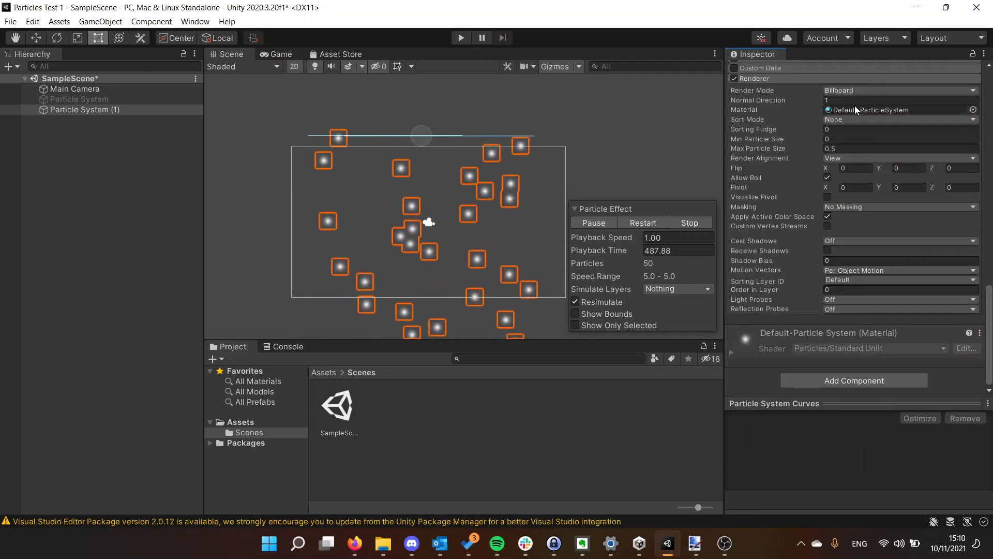
left_click(851, 90)
left_click(810, 129)
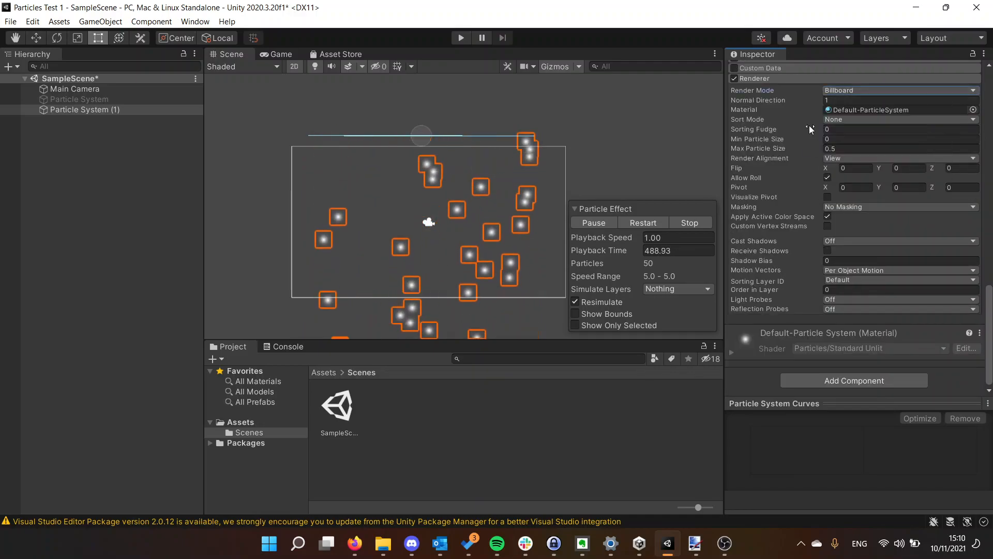
- Browse the available materials for the particle renderer and close the material picker without choosing one
left_click(855, 109)
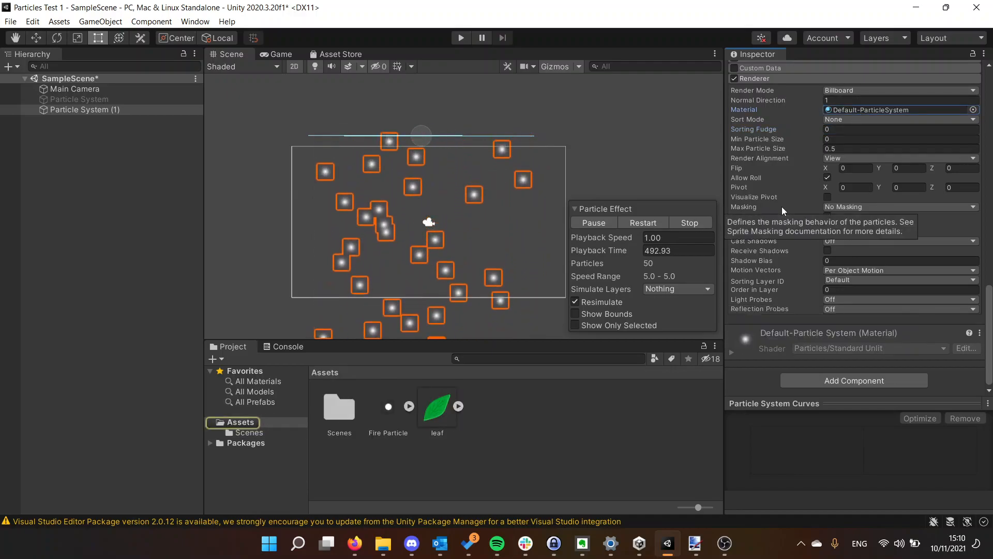
left_click(973, 110)
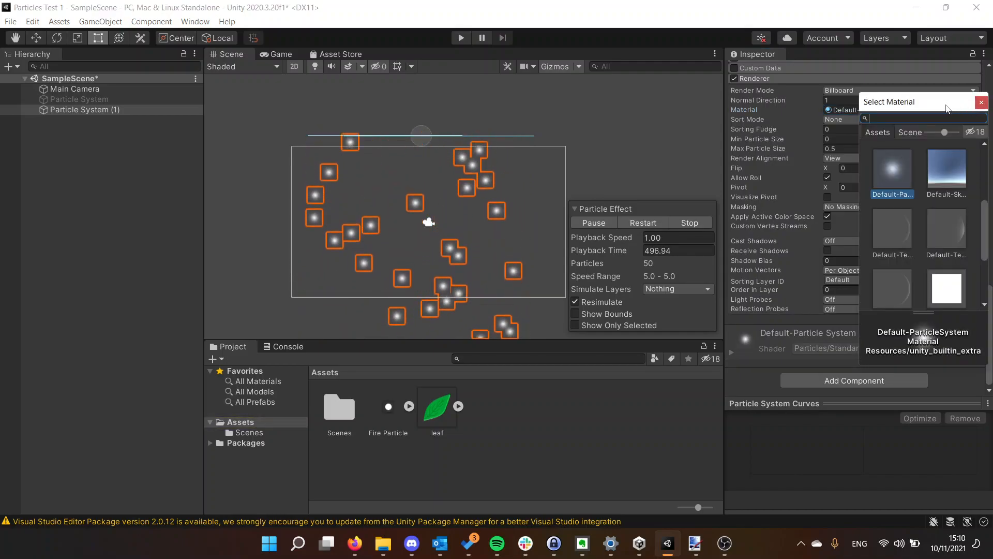
scroll(899, 196, "up", 5)
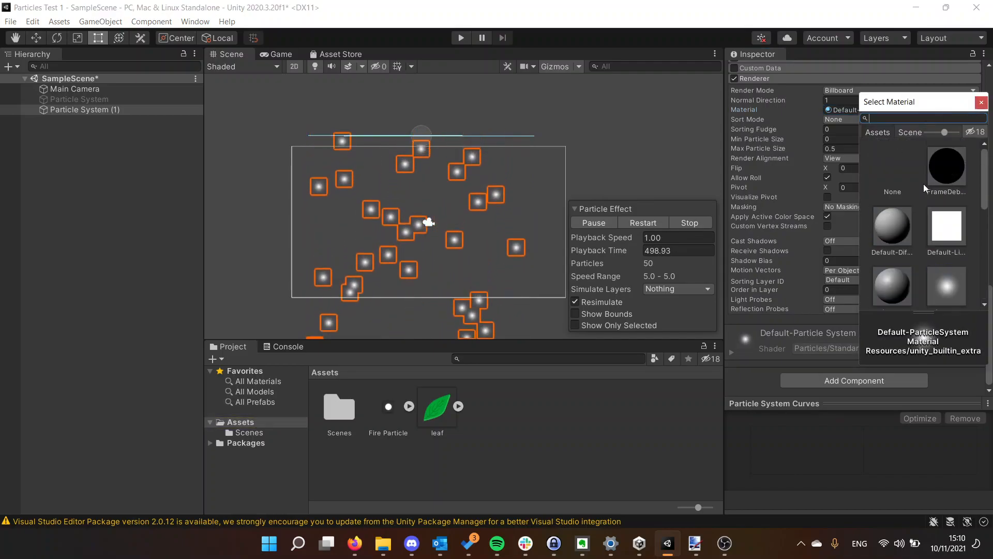
scroll(923, 185, "down", 4)
left_click_drag(924, 102, 542, 114)
scroll(547, 186, "down", 2)
scroll(560, 246, "down", 2)
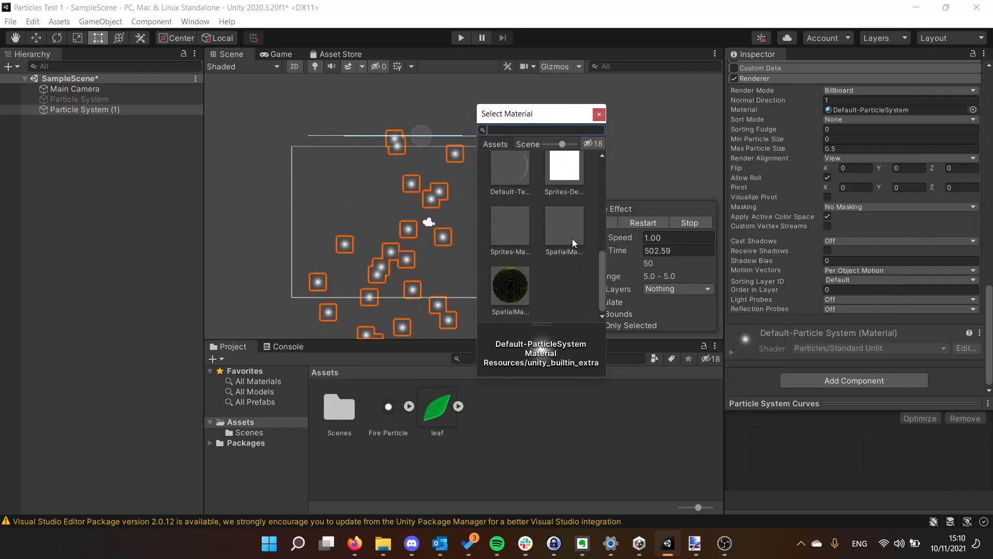
left_click(599, 114)
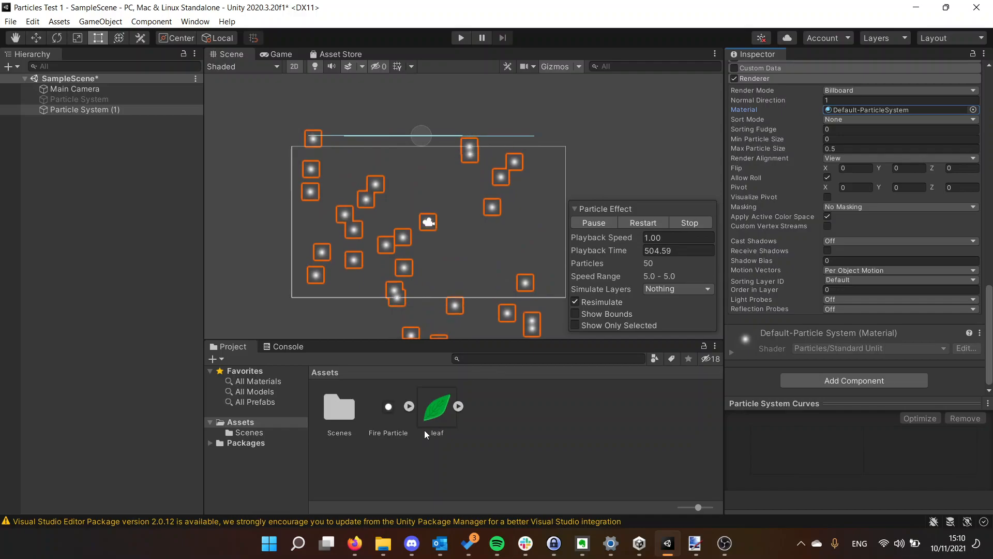
- Create a new material named Leaf in the Assets folder
right_click(453, 418)
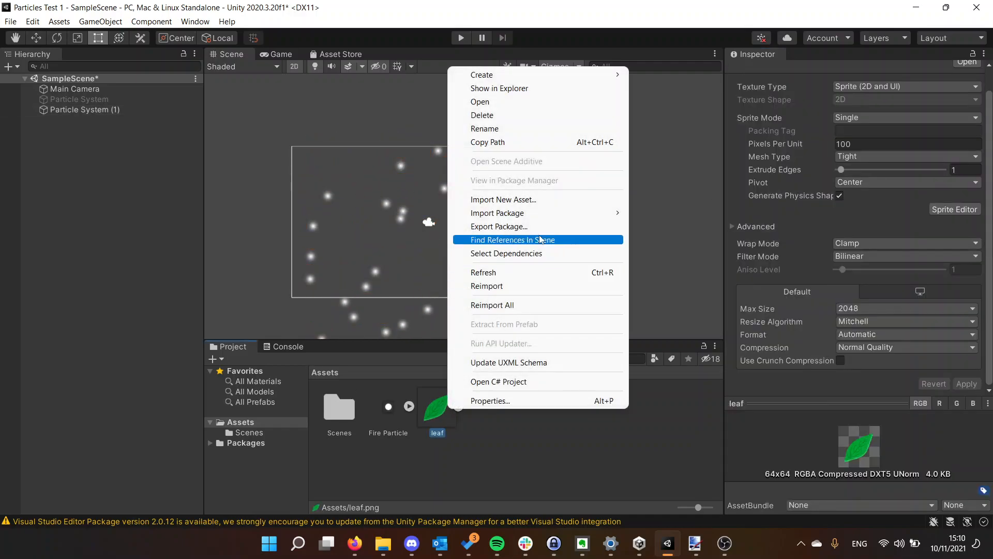
mouse_move(515, 76)
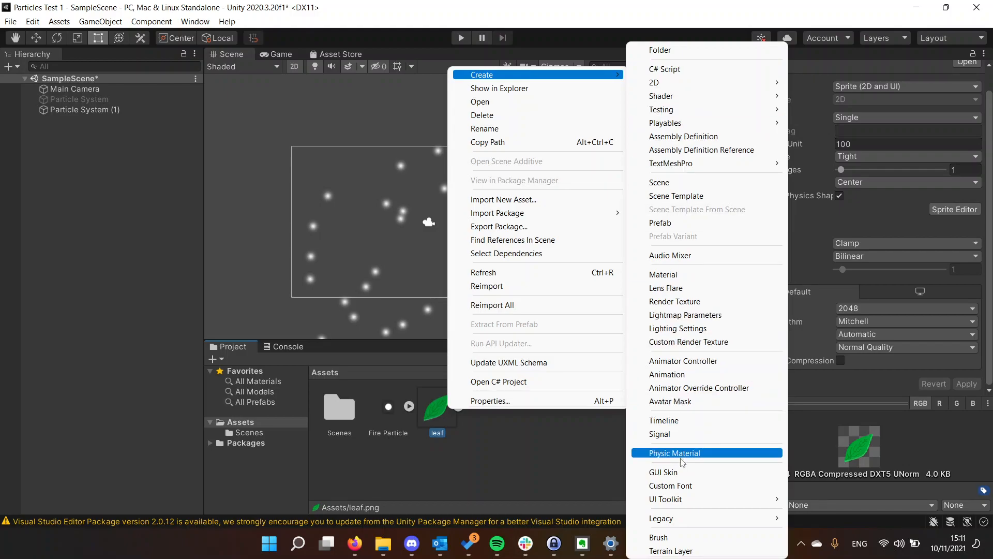
left_click(674, 274)
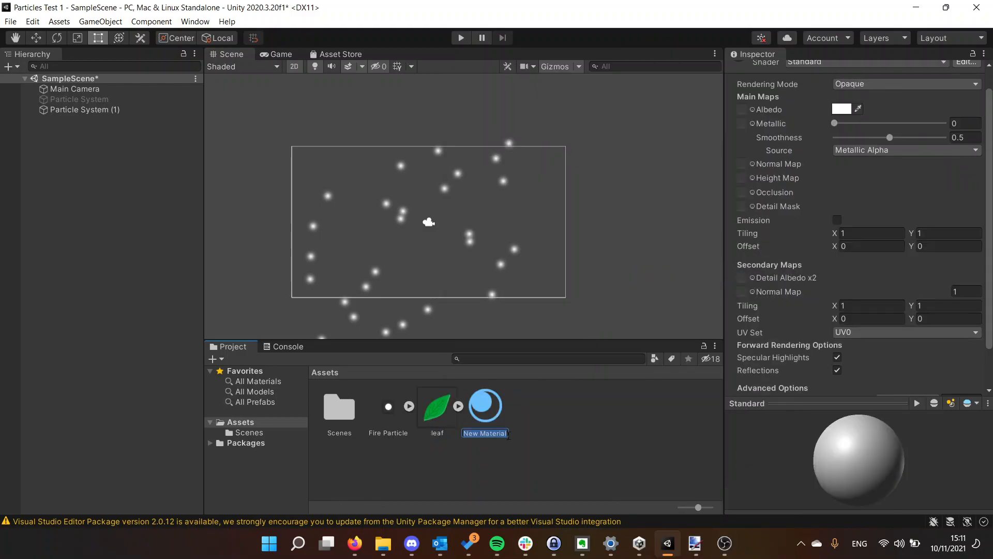
type("Leaf")
key("Return")
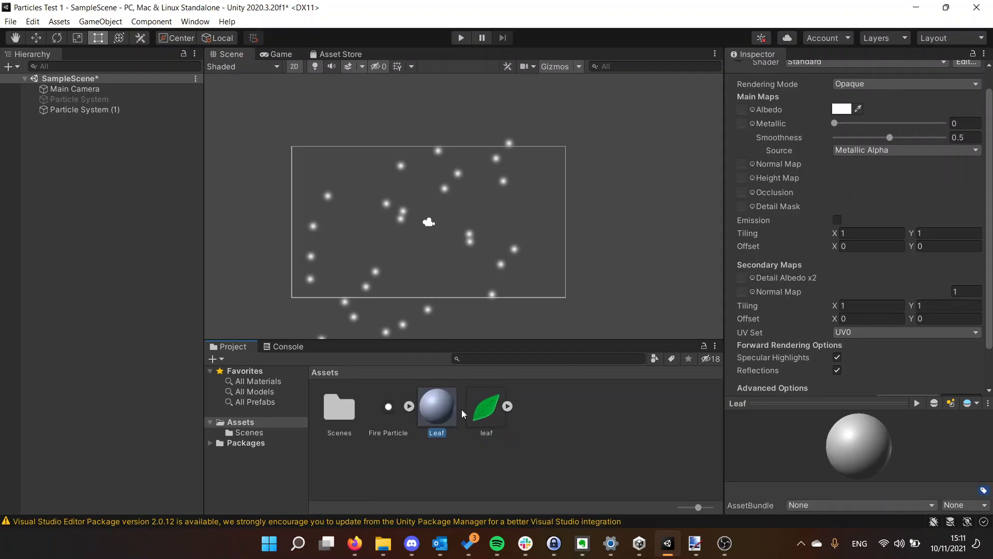
- Set the Leaf material's shader to Mobile/Particles/Additive and assign the leaf image as its particle texture
scroll(852, 103, "up", 1)
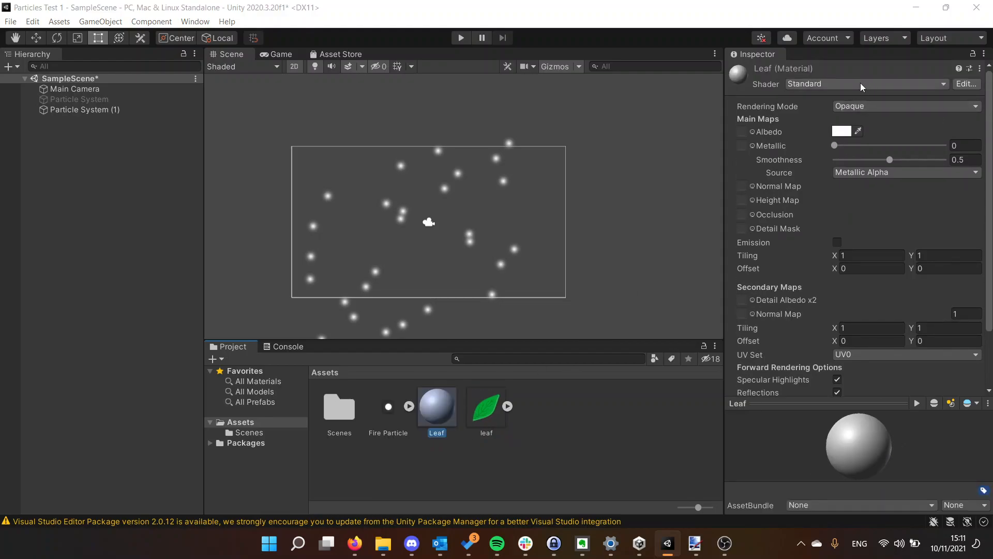
left_click(860, 86)
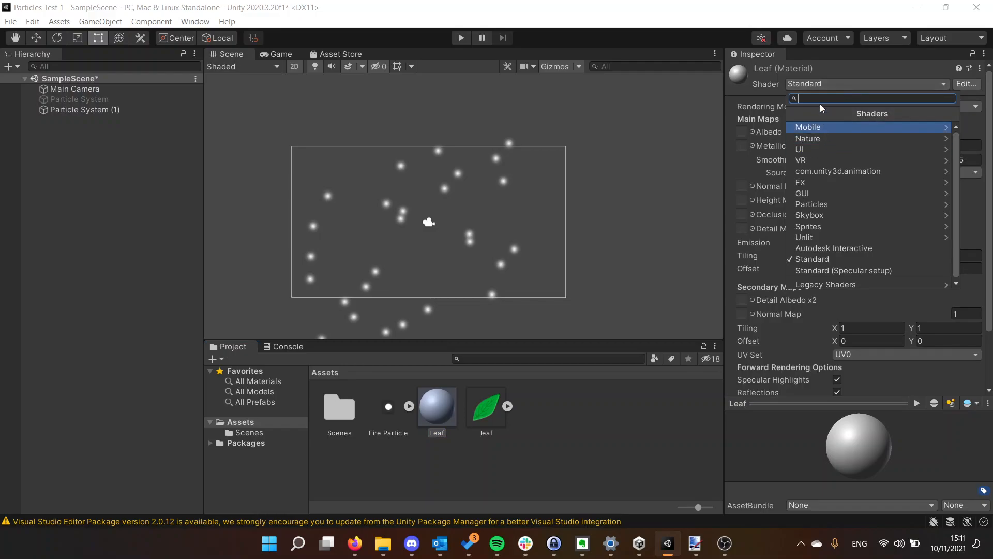
type("parti")
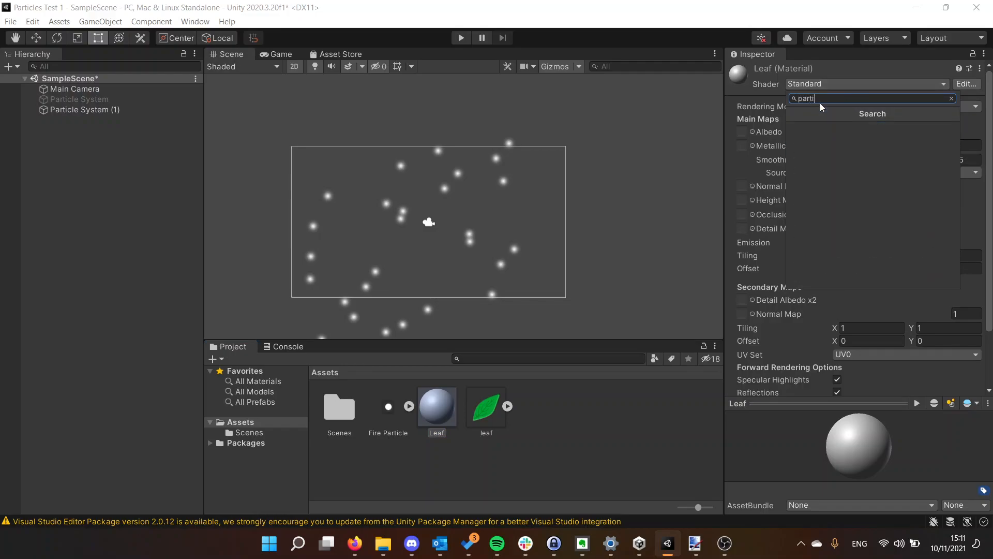
key("BackSpace")
key("BackSpace")
key("BackSpace")
key("BackSpace")
key("BackSpace")
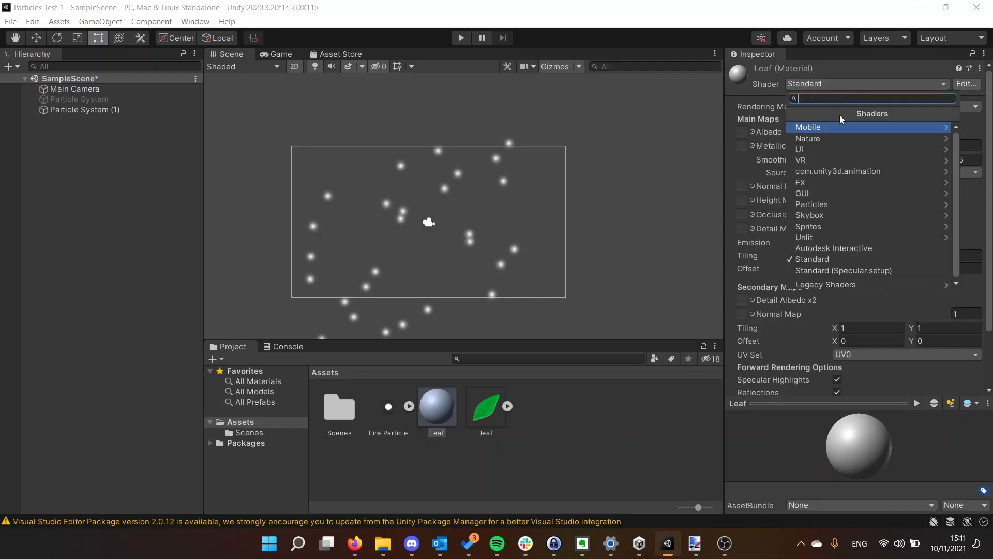
left_click(823, 127)
left_click(831, 128)
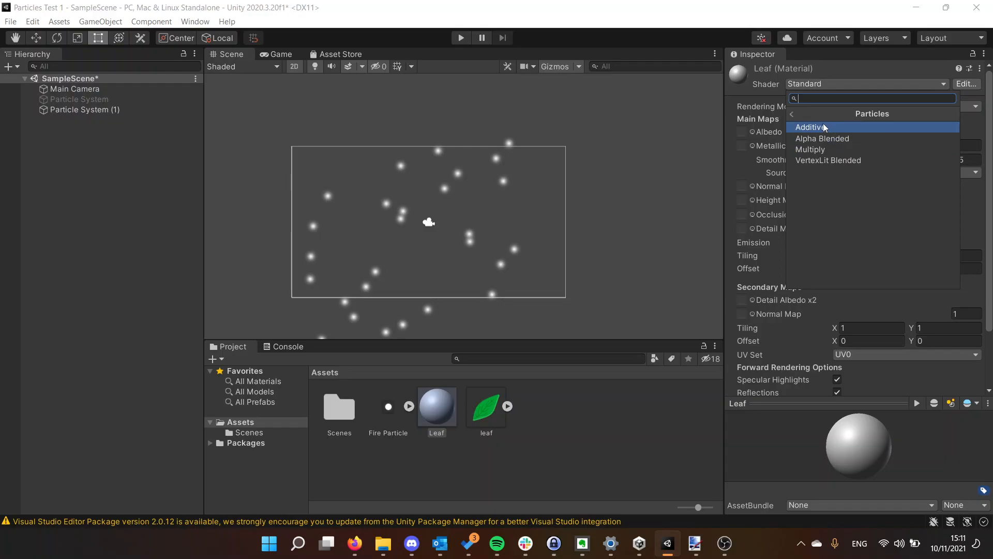
left_click(809, 127)
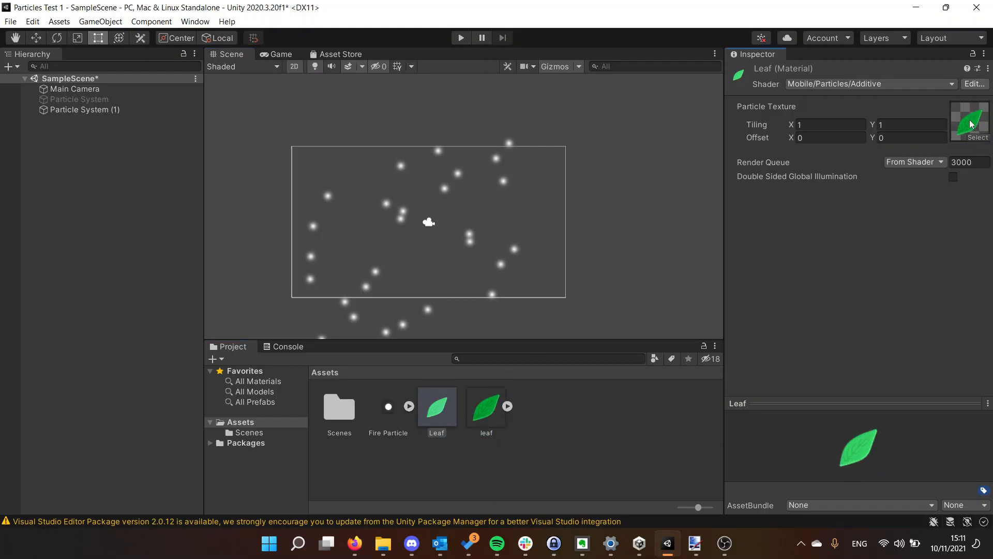
left_click(516, 423)
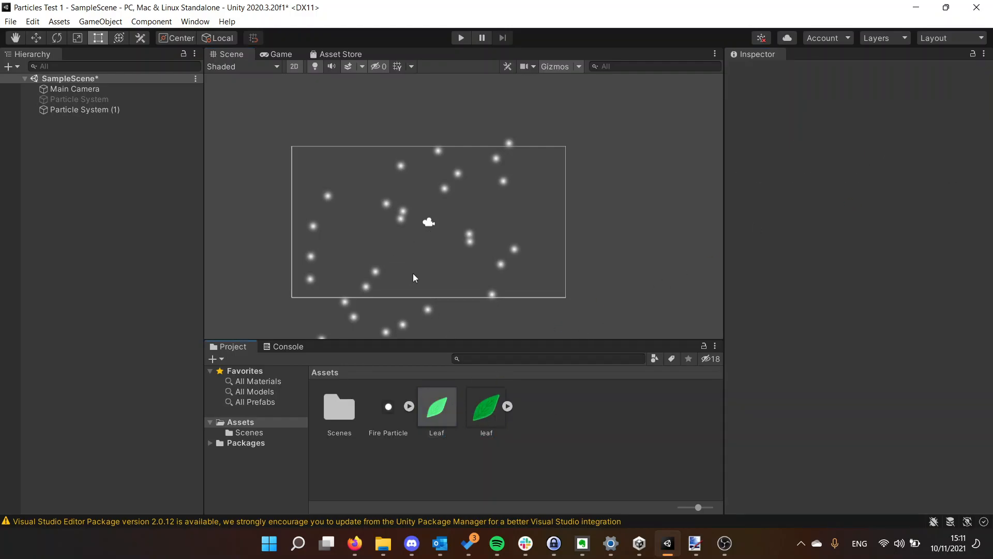
- Assign the Leaf material to the renderer of Particle System (1)
left_click(110, 110)
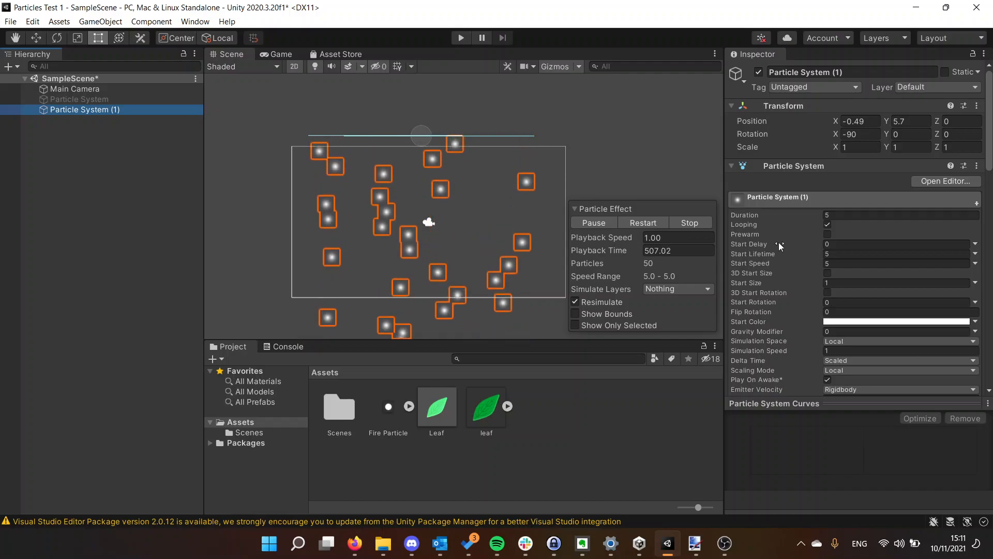
scroll(777, 243, "down", 10)
scroll(779, 222, "up", 3)
scroll(779, 222, "down", 3)
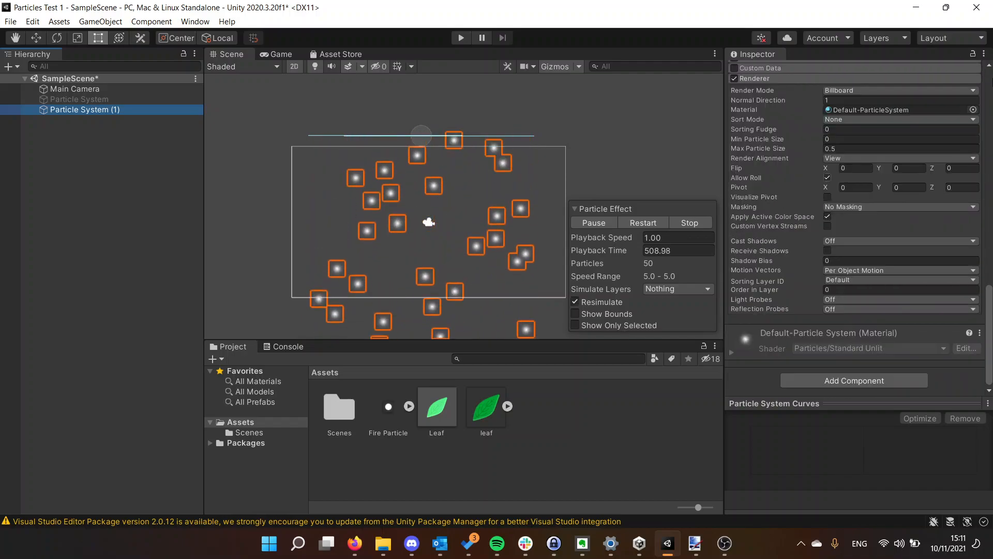
left_click(444, 413)
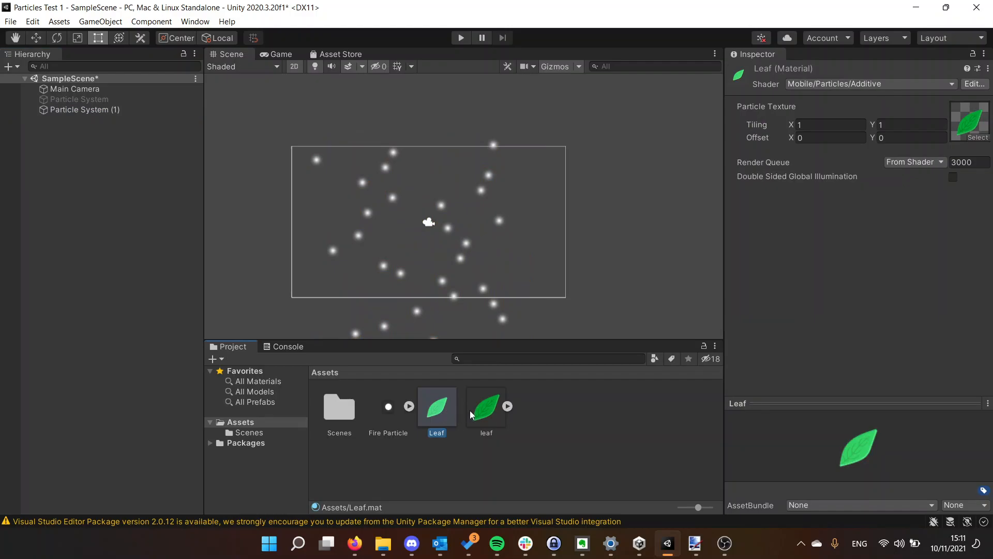
left_click(473, 408)
left_click(443, 410)
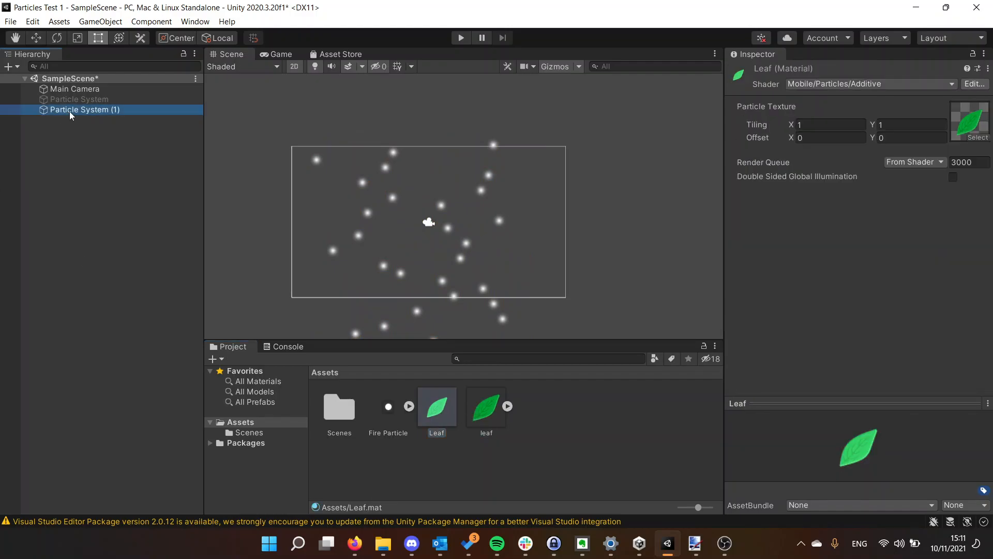
left_click(71, 116)
scroll(879, 194, "down", 15)
left_click_drag(441, 427, 958, 114)
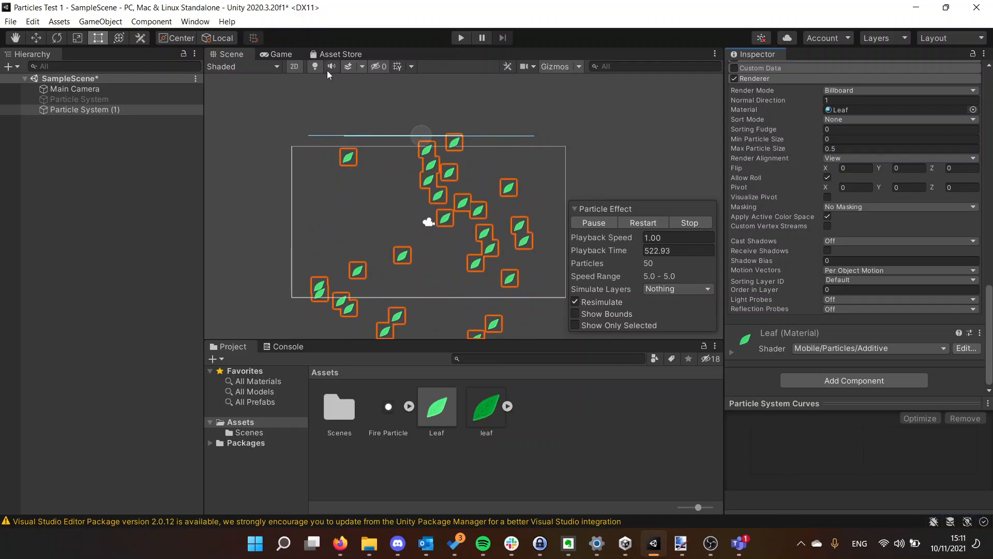
- Preview the falling leaves in the Game view and dismiss the Teams notification and its pop-up window
left_click(280, 55)
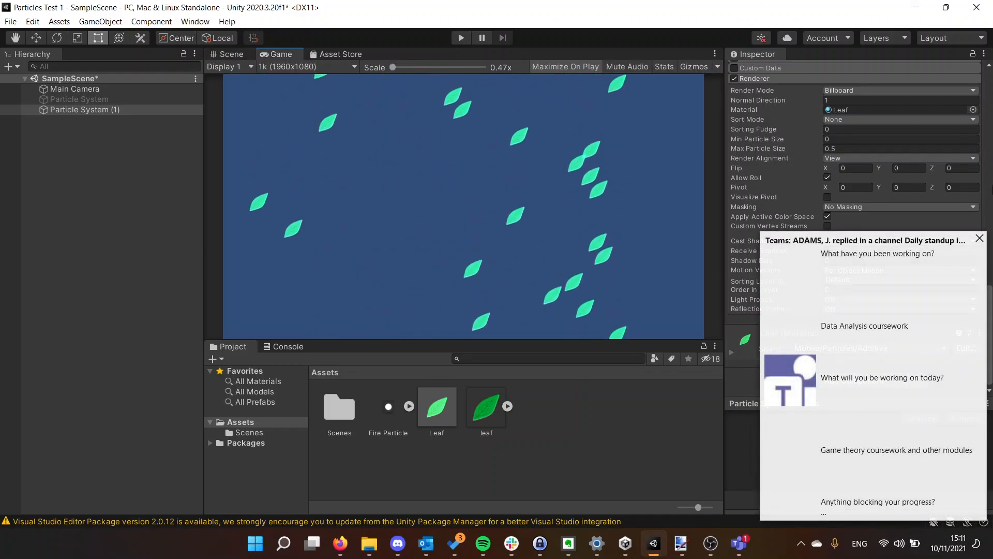
left_click(976, 244)
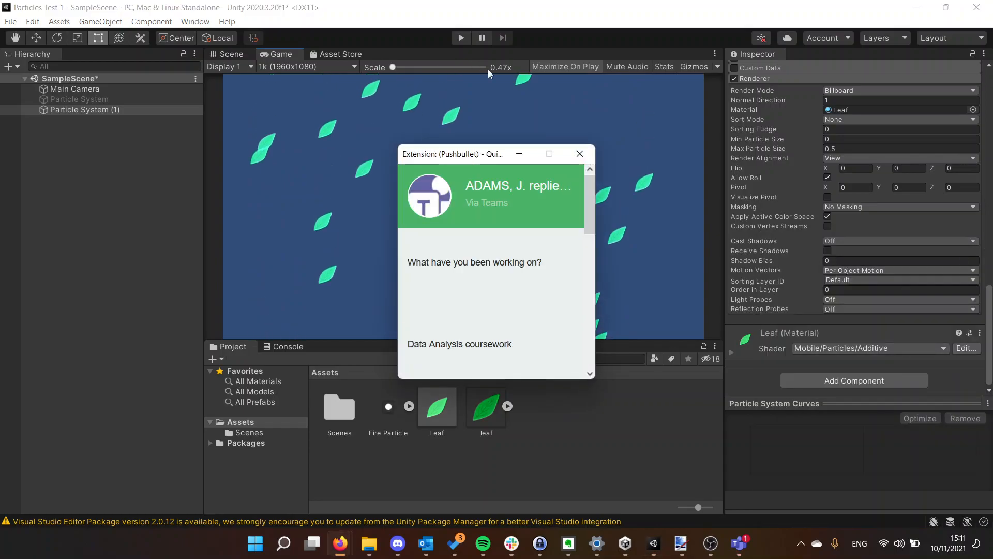
left_click(577, 157)
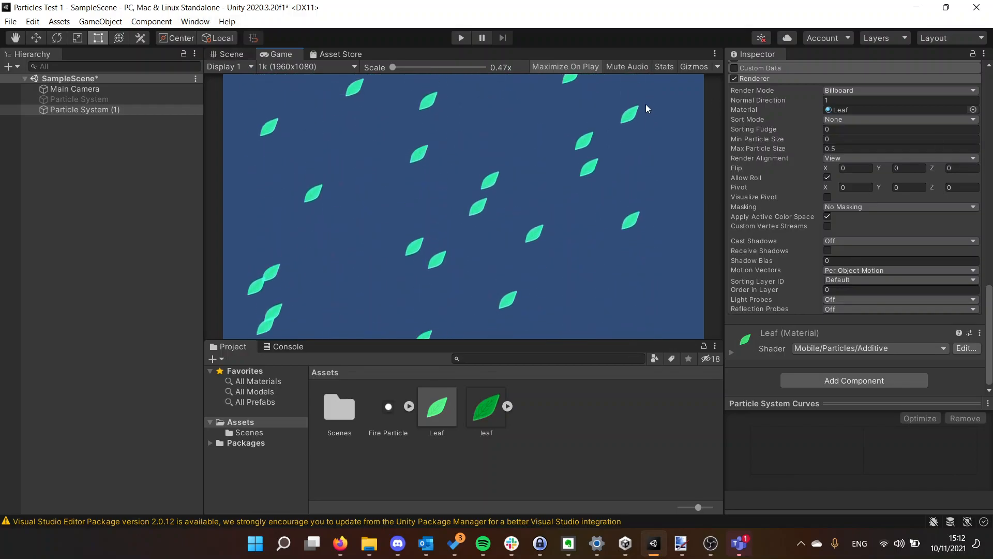
- Look through the leaf particle system's main settings and module list for options that affect rotation
scroll(733, 142, "up", 8)
scroll(734, 143, "up", 10)
scroll(740, 147, "down", 2)
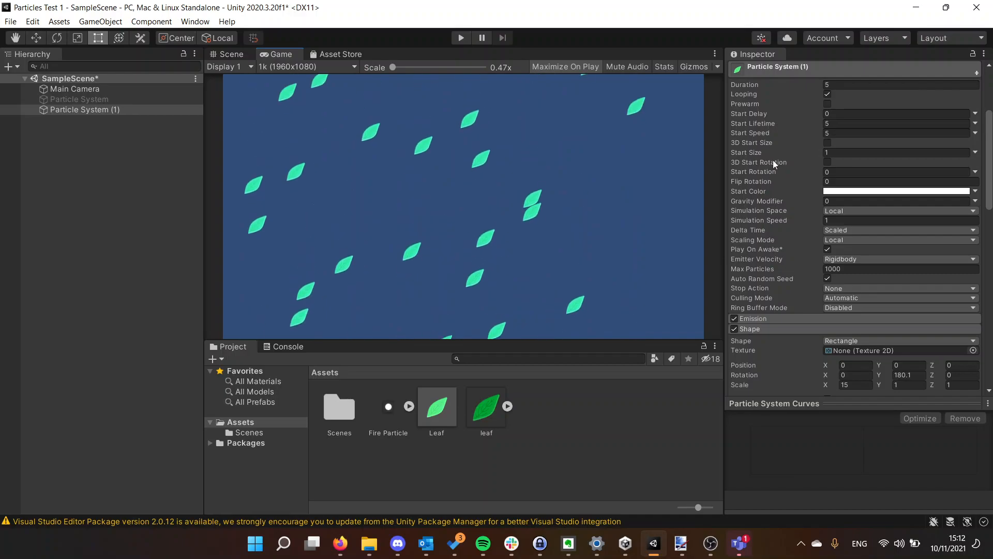
scroll(774, 212, "down", 10)
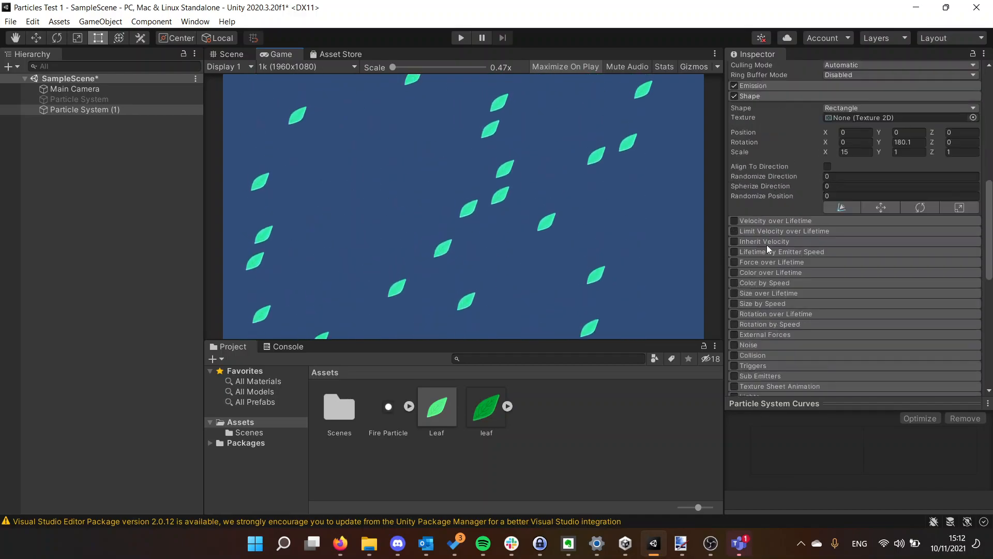
scroll(772, 218, "up", 4)
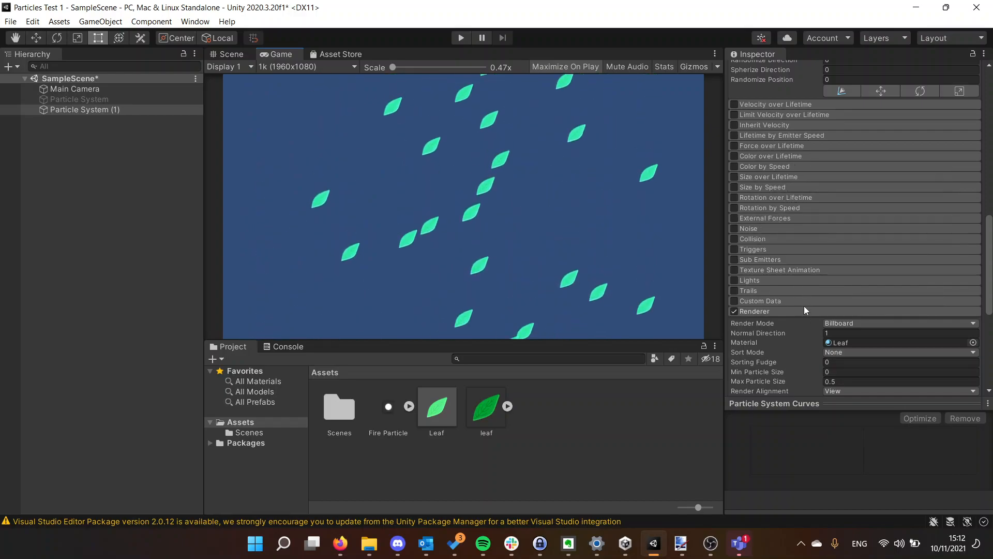
scroll(811, 204, "up", 8)
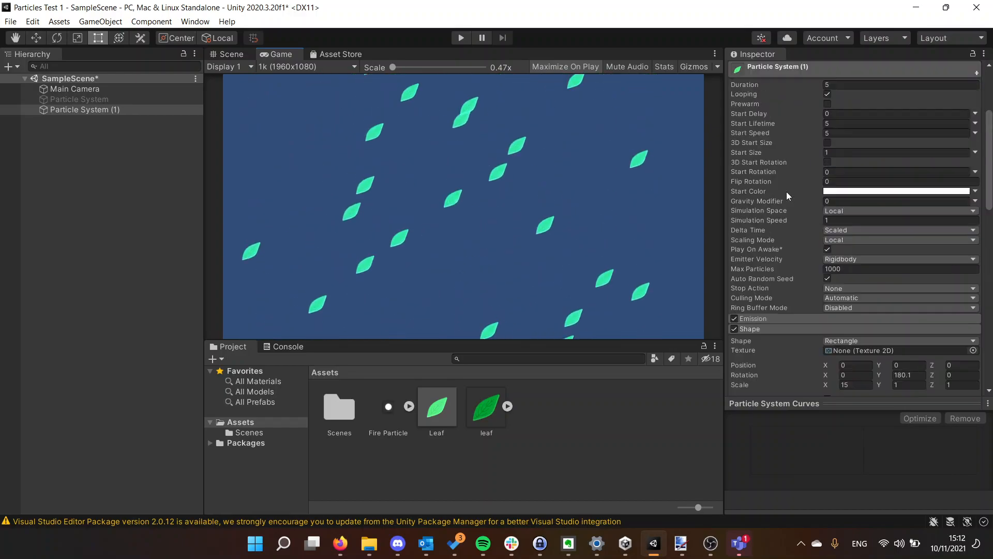
scroll(786, 194, "down", 3)
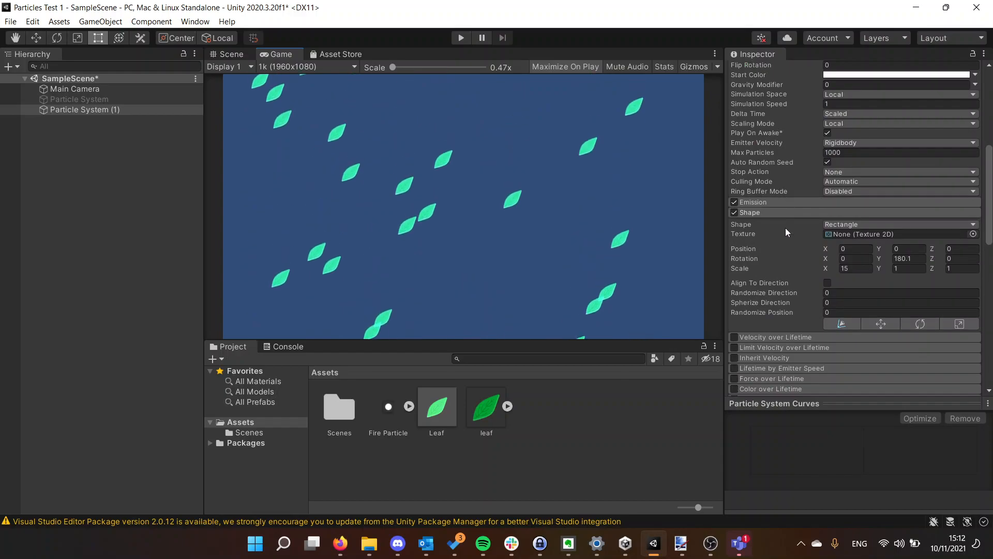
scroll(786, 217, "up", 3)
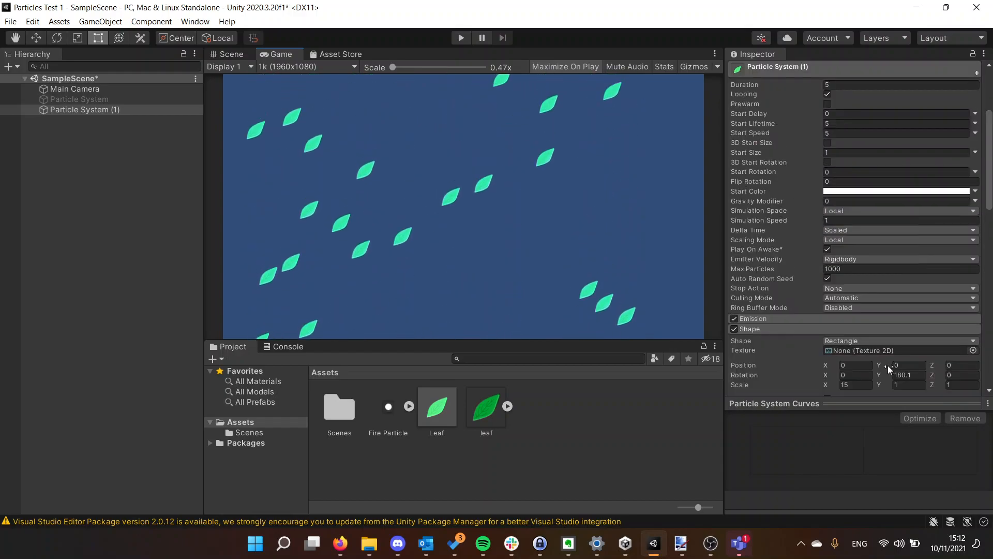
- Try Start Rotation values of 12, 3 and 200 on the leaf particles and set it back to 0
left_click(853, 172)
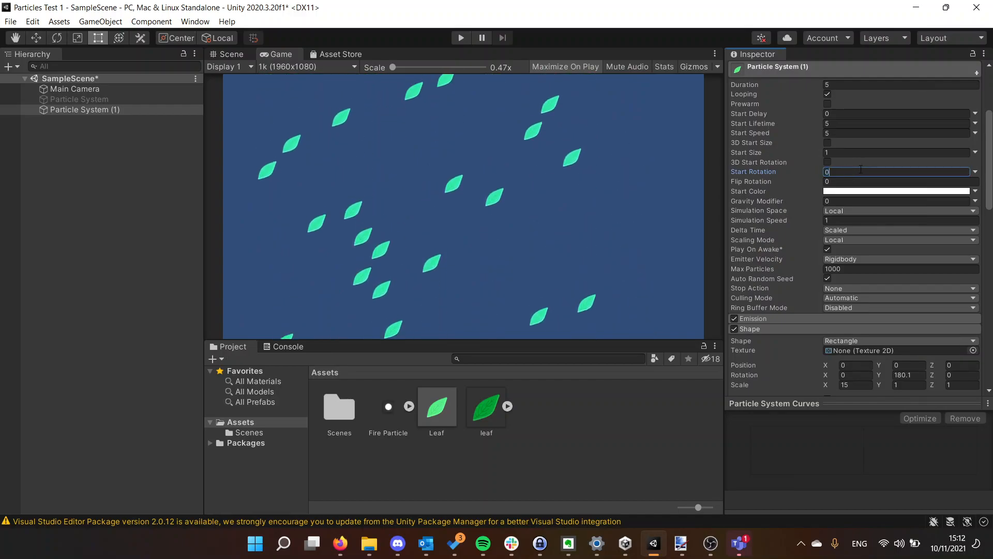
type("12")
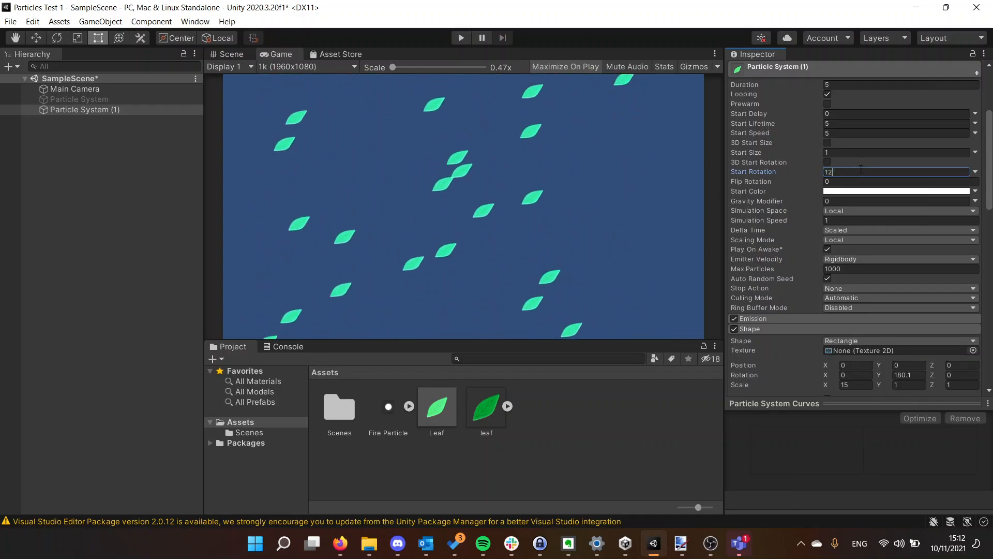
key("BackSpace")
key("BackSpace")
type("4")
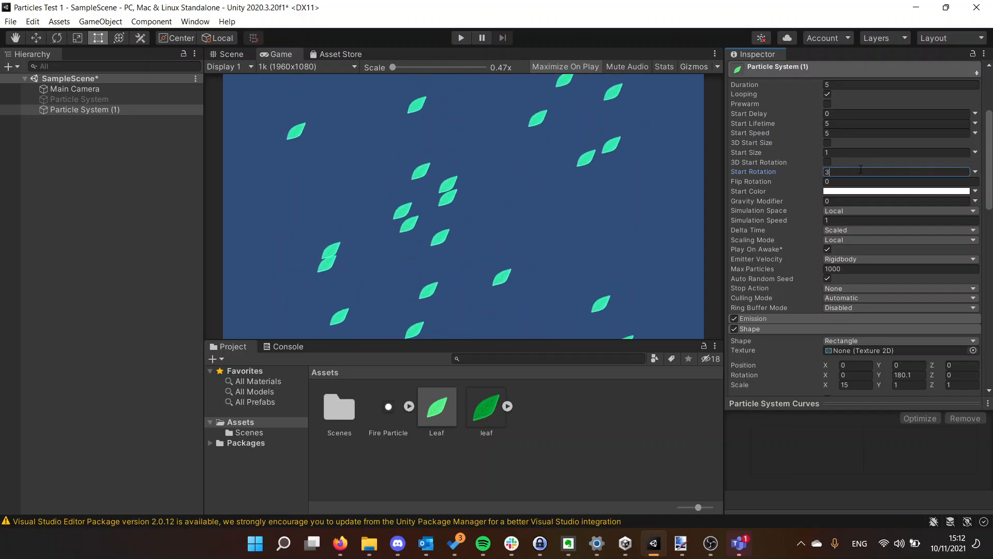
key("BackSpace")
type("200")
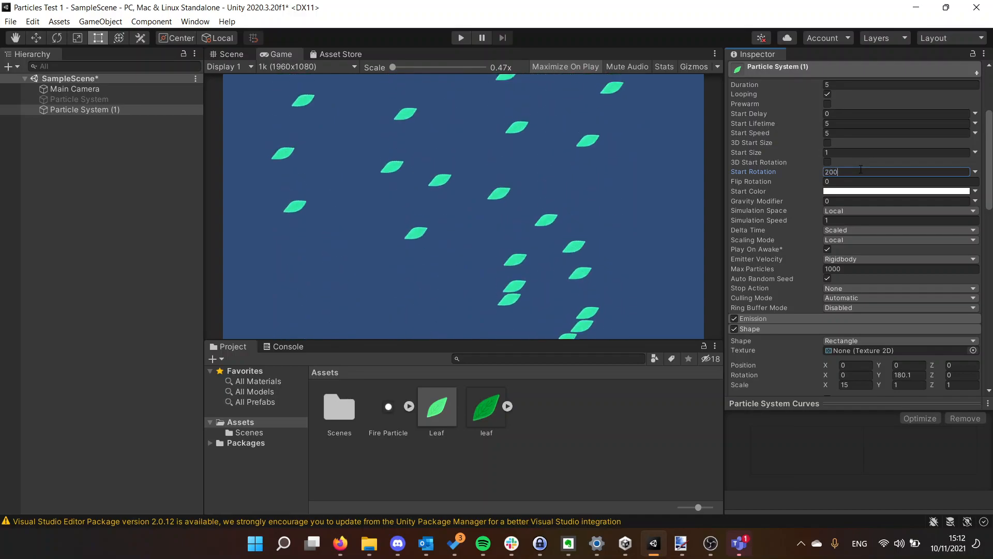
key("BackSpace")
key("BackSpace")
key("BackSpace")
type("0")
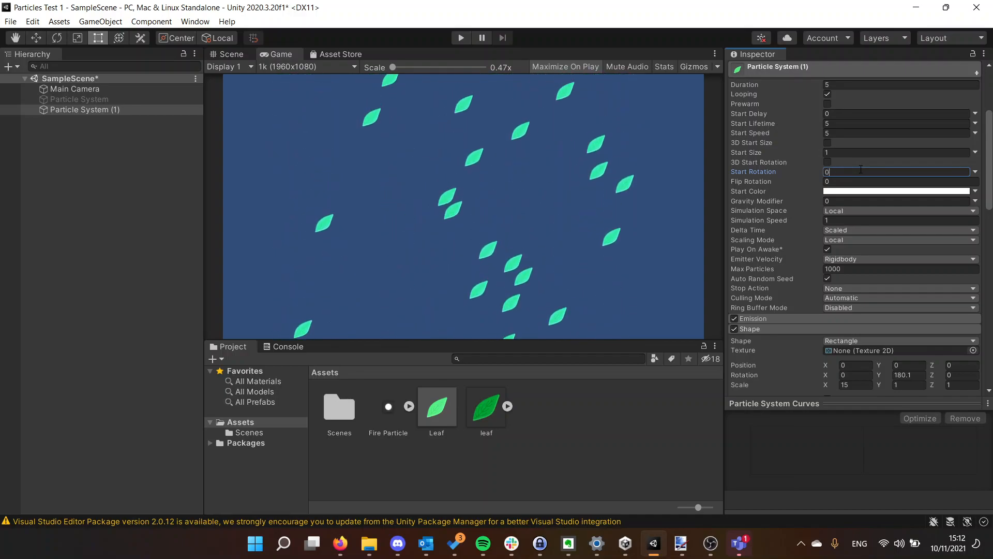
left_click(792, 179)
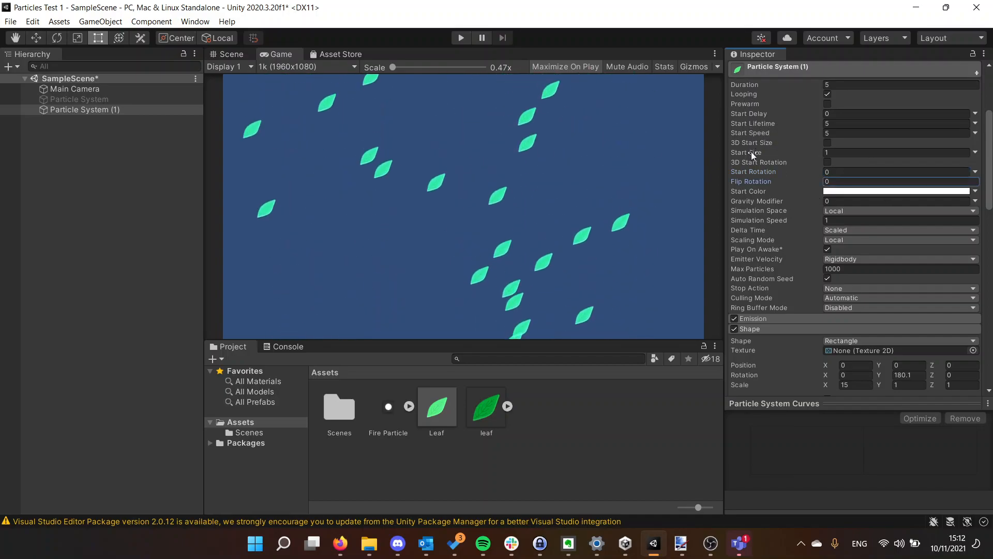
- Look into the Emission, Rotation over Lifetime and Rotation by Speed modules and collapse them again without enabling the rotation modules
scroll(750, 155, "down", 5)
left_click(767, 86)
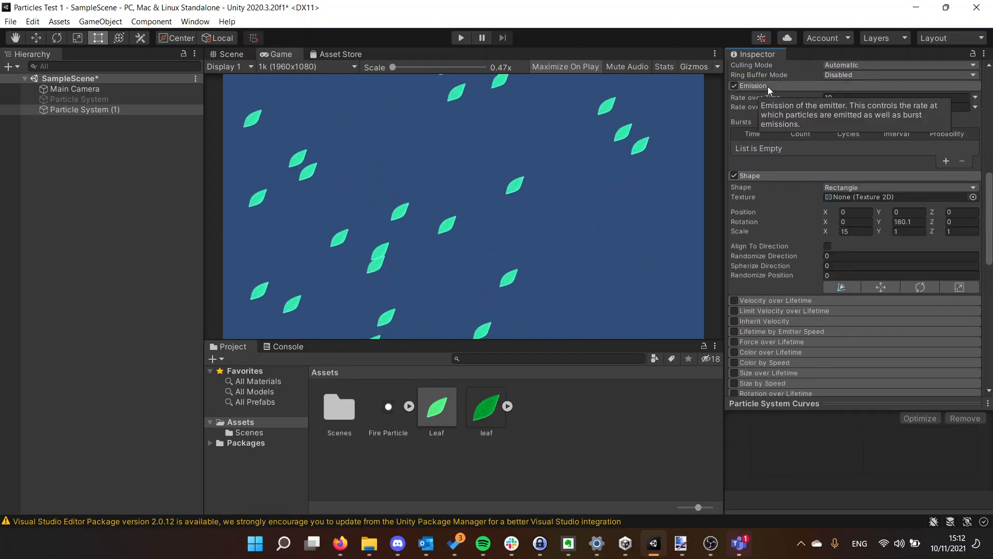
left_click(770, 85)
scroll(770, 149, "down", 3)
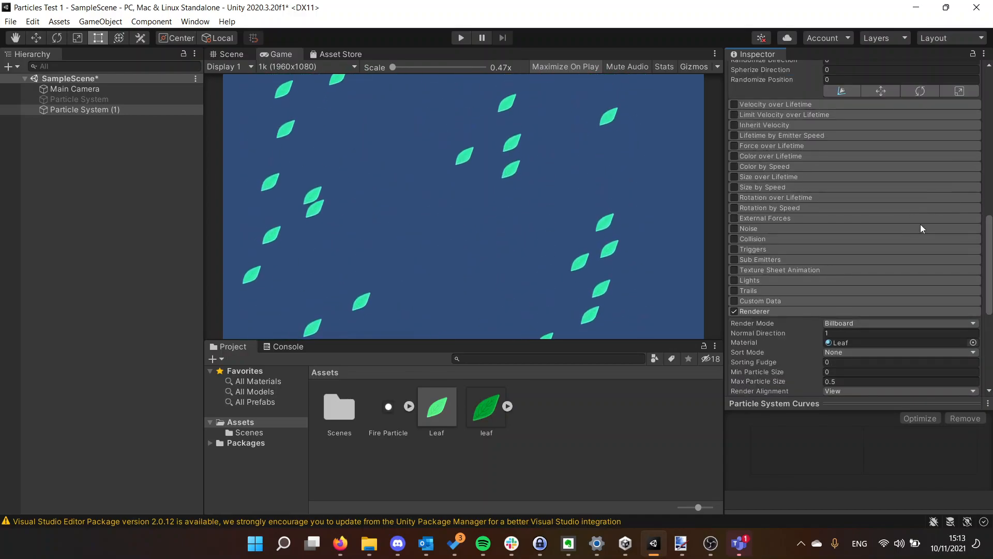
left_click(806, 197)
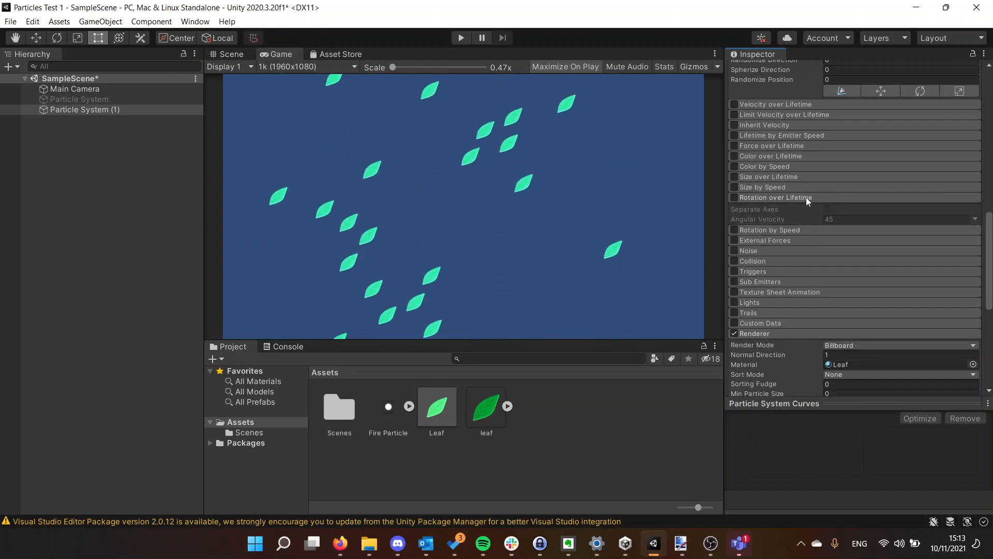
left_click(806, 197)
left_click(803, 208)
left_click(802, 208)
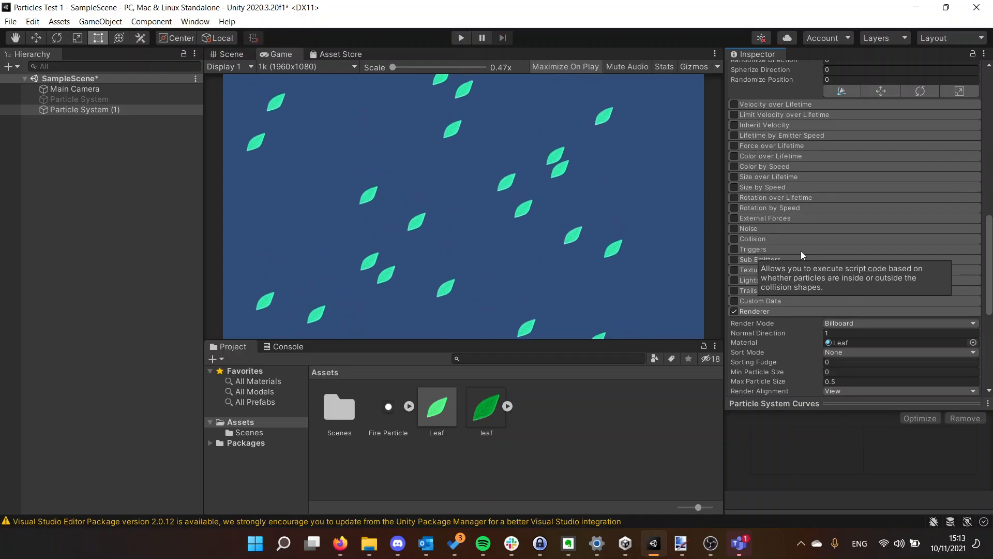
- Set the leaf particles' Start Rotation to random between two constants, 0 and 360
scroll(802, 251, "down", 5)
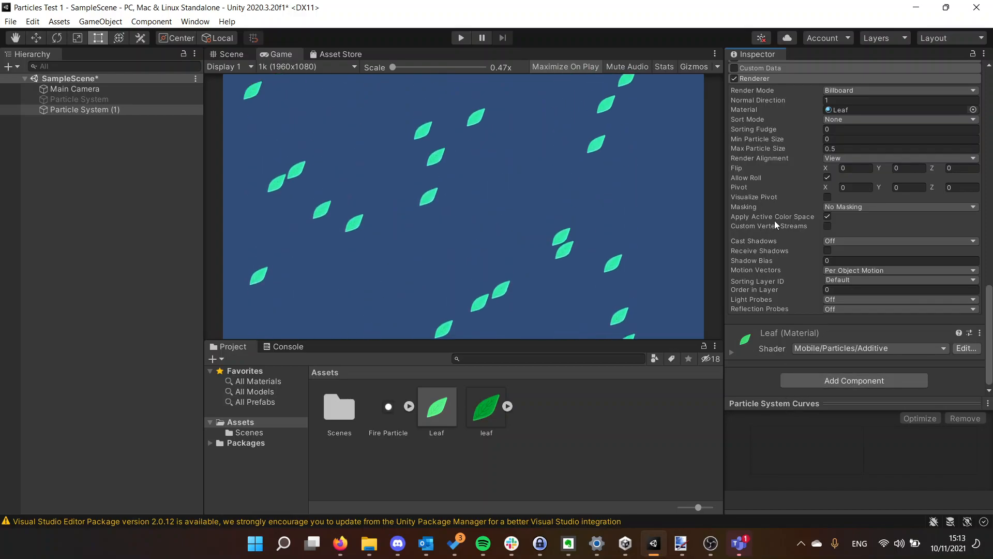
scroll(773, 218, "up", 5)
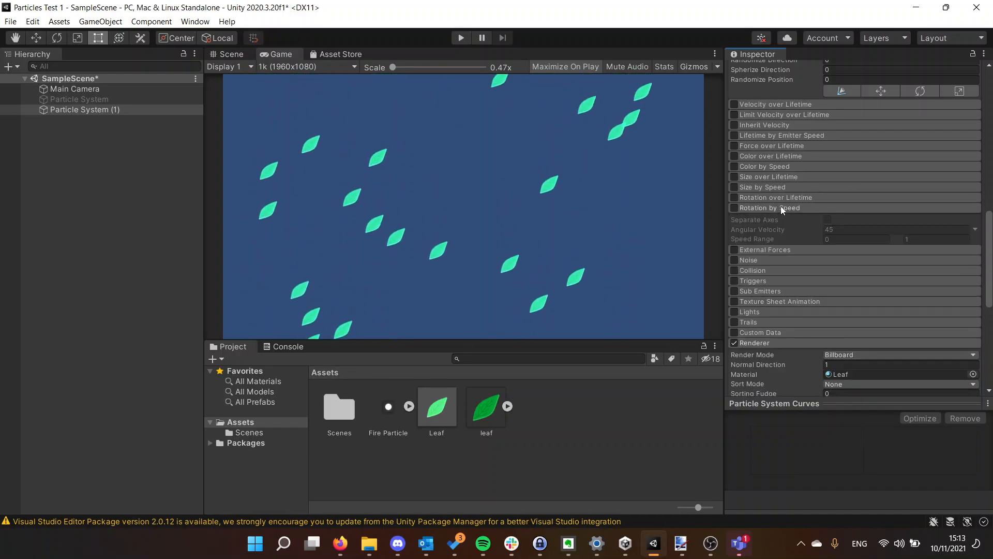
scroll(777, 192, "up", 3)
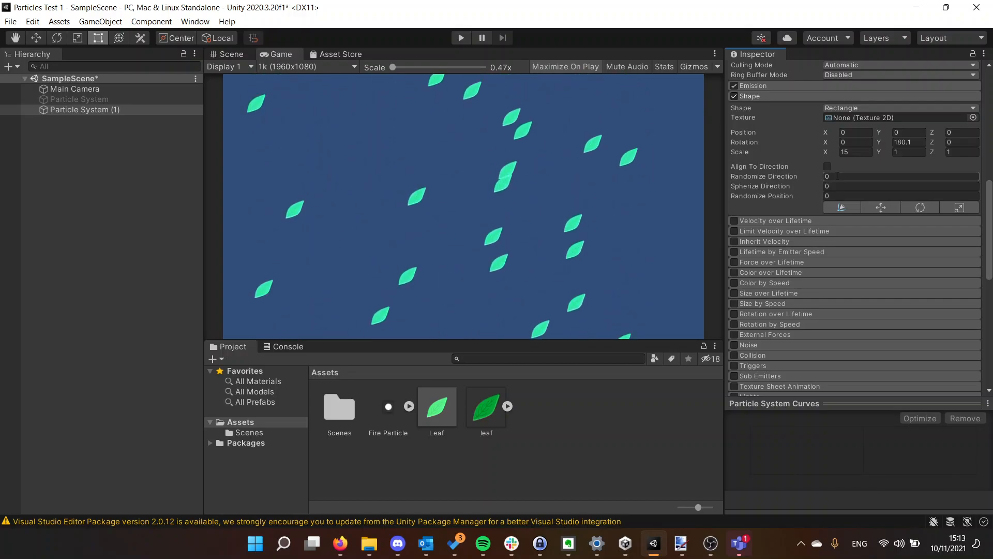
scroll(827, 165, "up", 10)
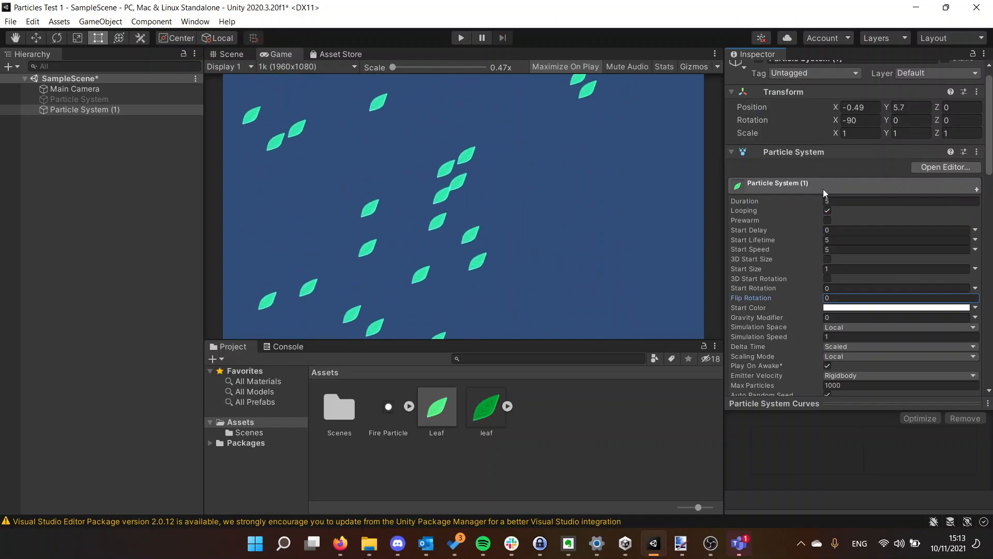
scroll(802, 190, "down", 4)
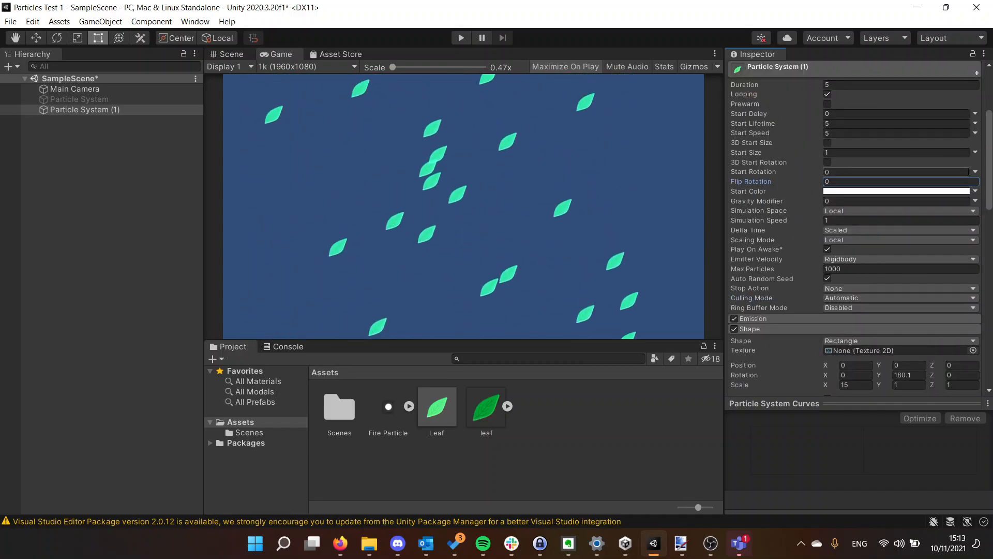
left_click(975, 172)
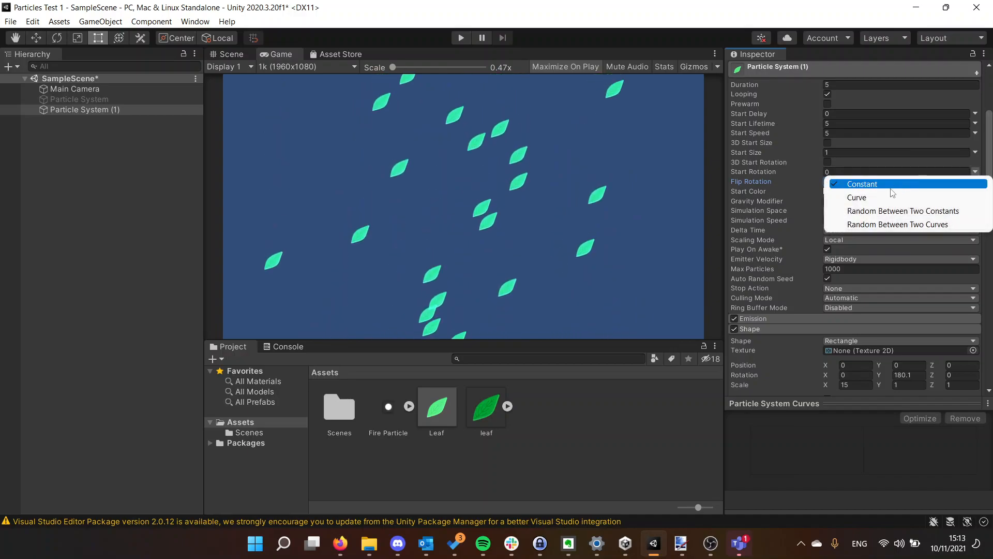
left_click(896, 212)
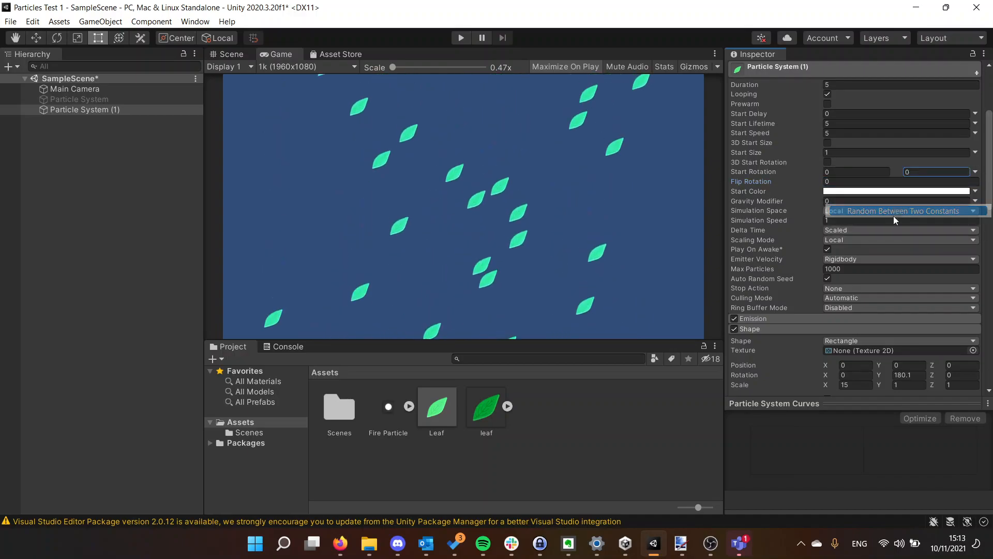
left_click(929, 162)
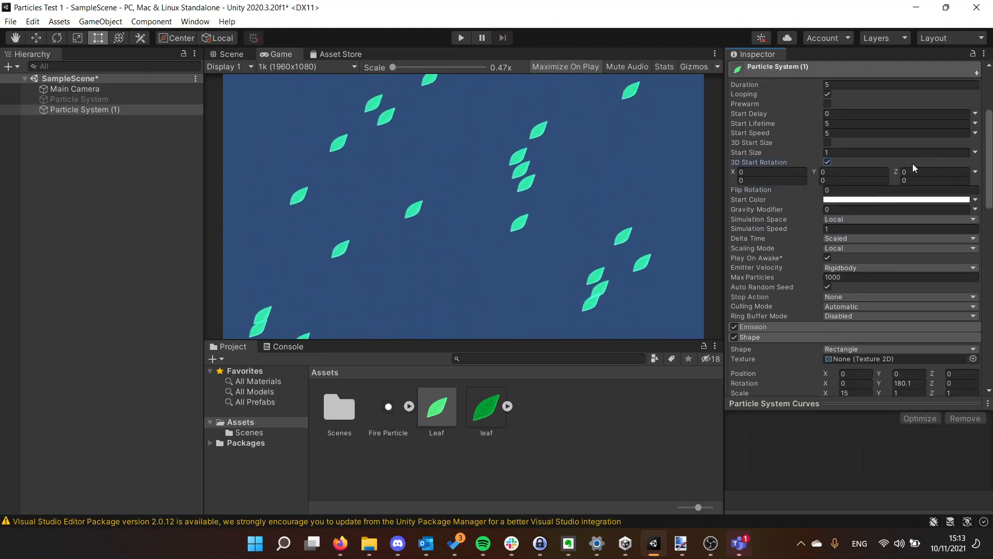
left_click(913, 163)
left_click(945, 171)
type("360")
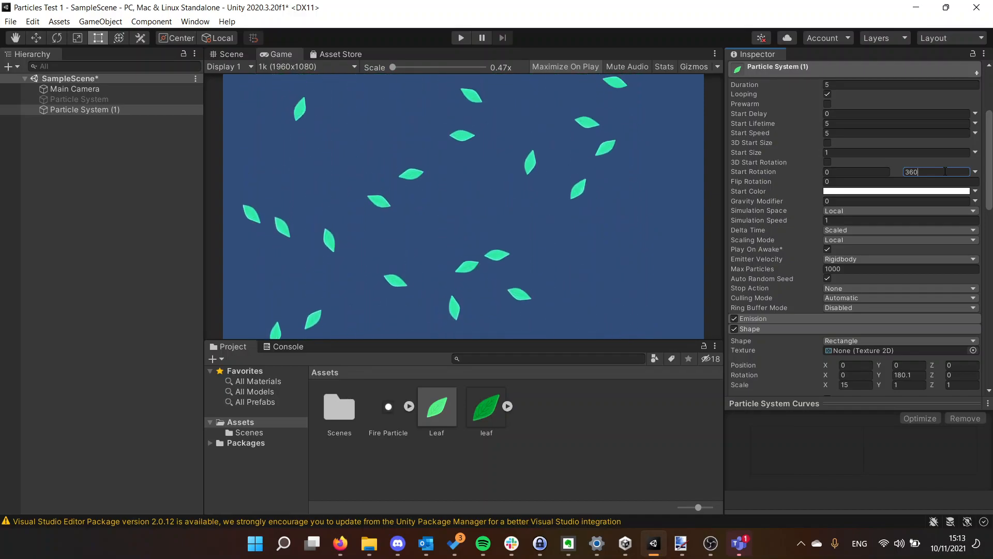
- Set the leaf particles' Start Speed to random between two constants, 2 and 5
left_click(975, 133)
left_click(882, 174)
left_click(858, 134)
type("2")
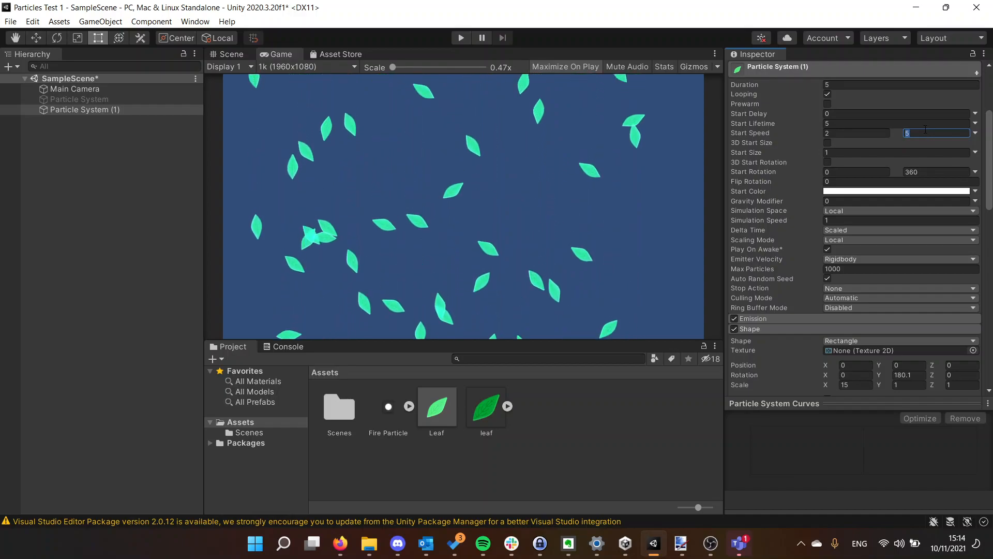
left_click(684, 164)
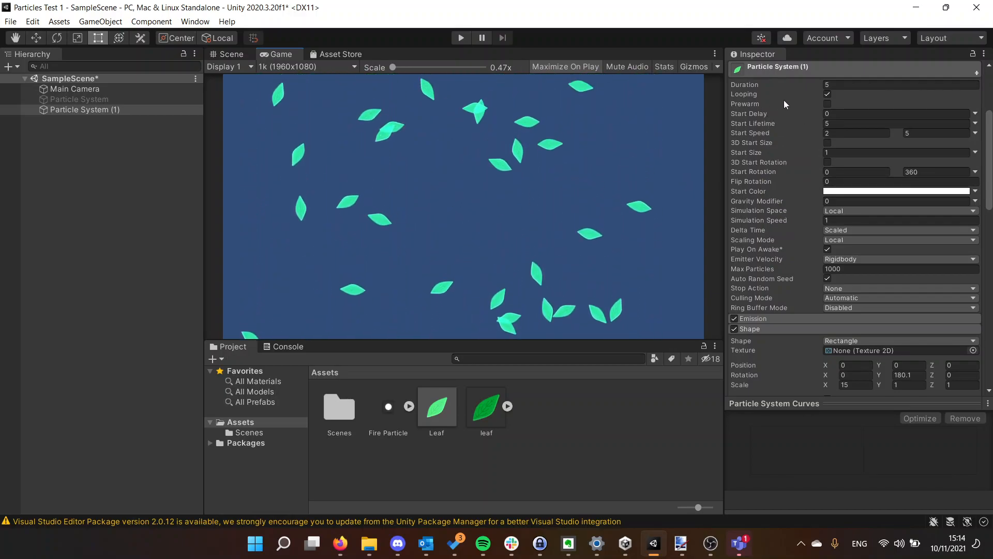
- Try Start Size as random between two constants, first with a maximum of 2 and then ranging from 0.5 to 1
left_click(975, 152)
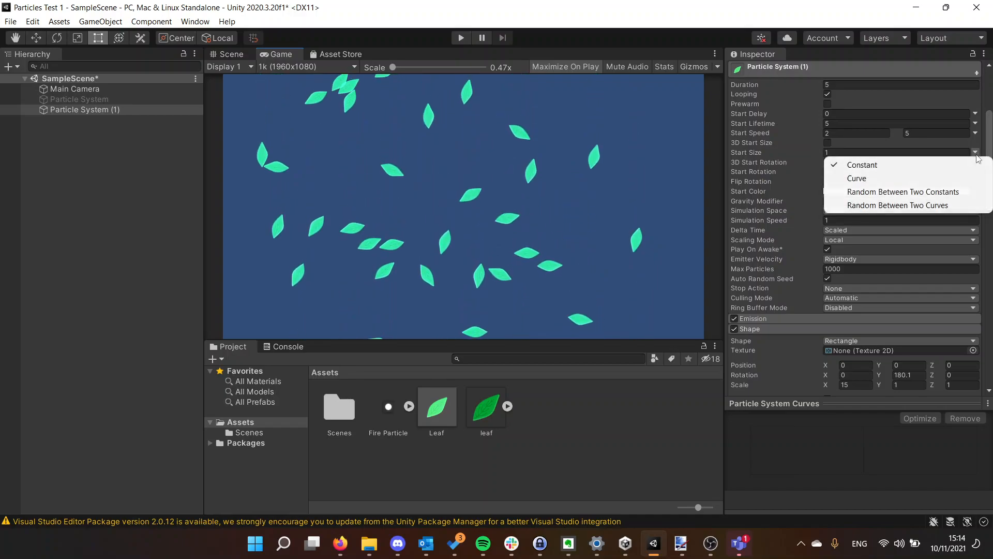
left_click(887, 191)
left_click(927, 133)
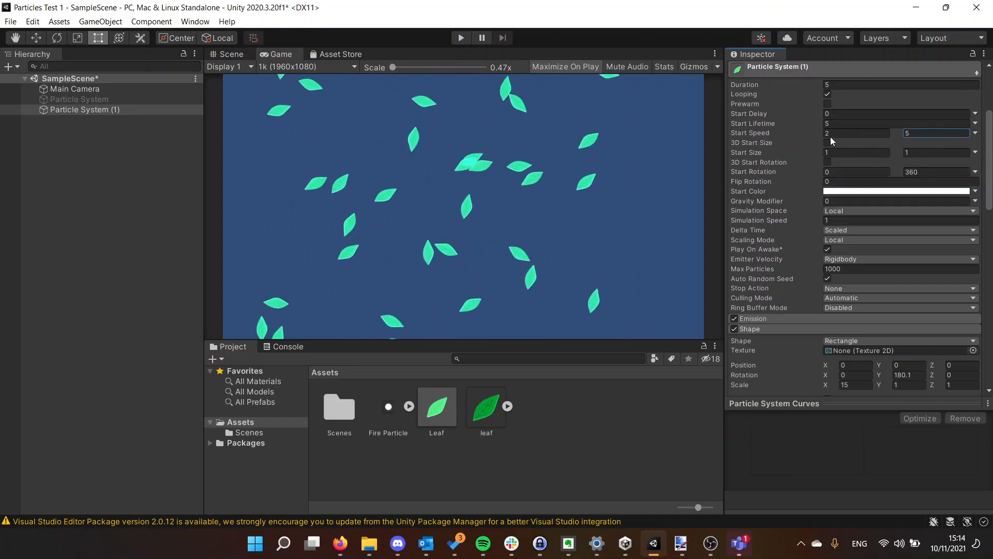
left_click(914, 152)
type("2")
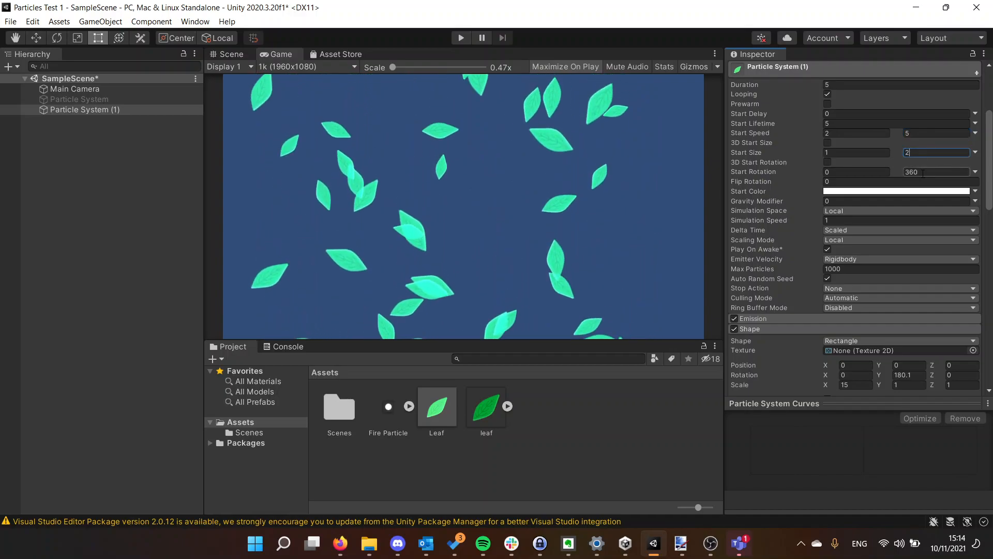
key("BackSpace")
type("1")
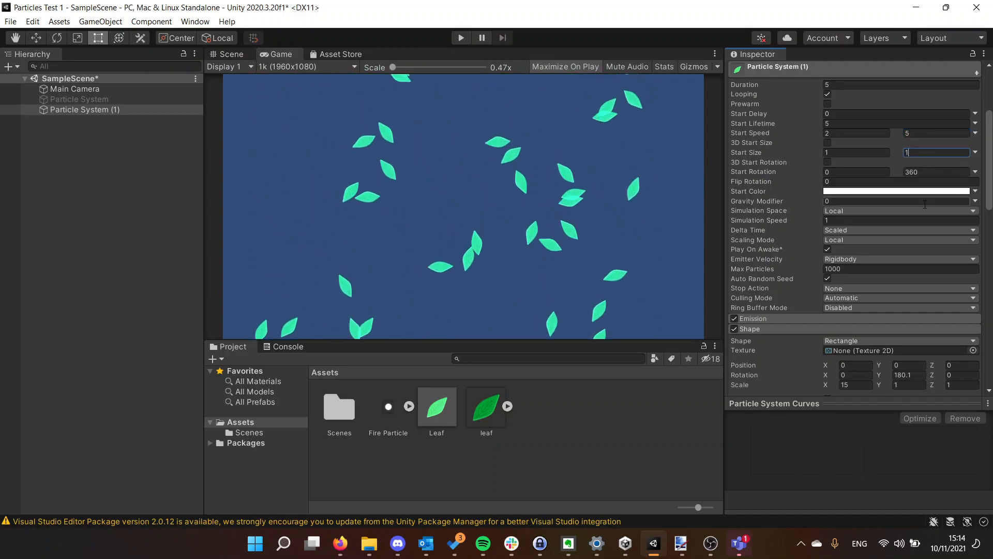
left_click(848, 152)
key("BackSpace")
type("0.5")
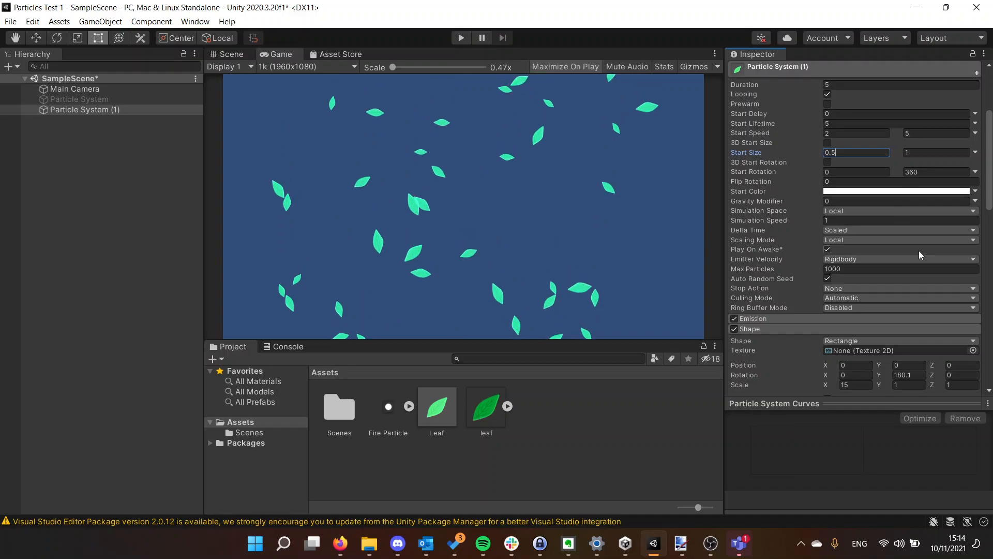
- Switch Start Size to a curve that starts and ends at about 0 and peaks at 1.0 on a new middle key
left_click(975, 152)
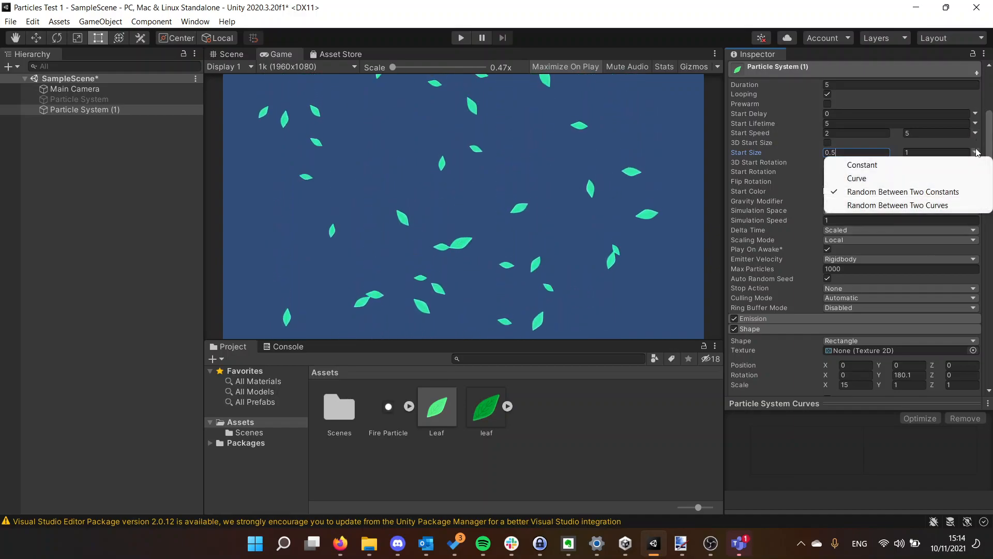
left_click(886, 181)
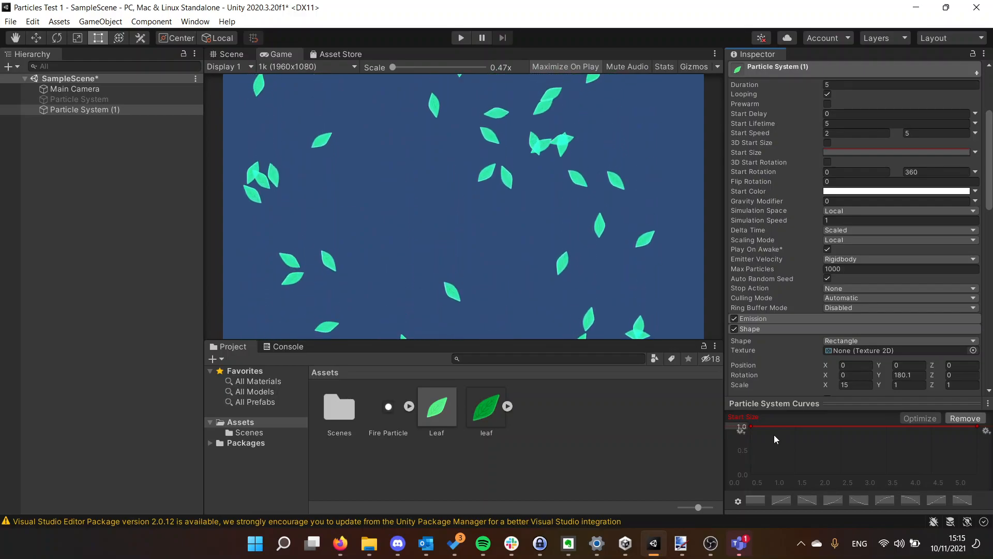
left_click_drag(749, 425, 750, 479)
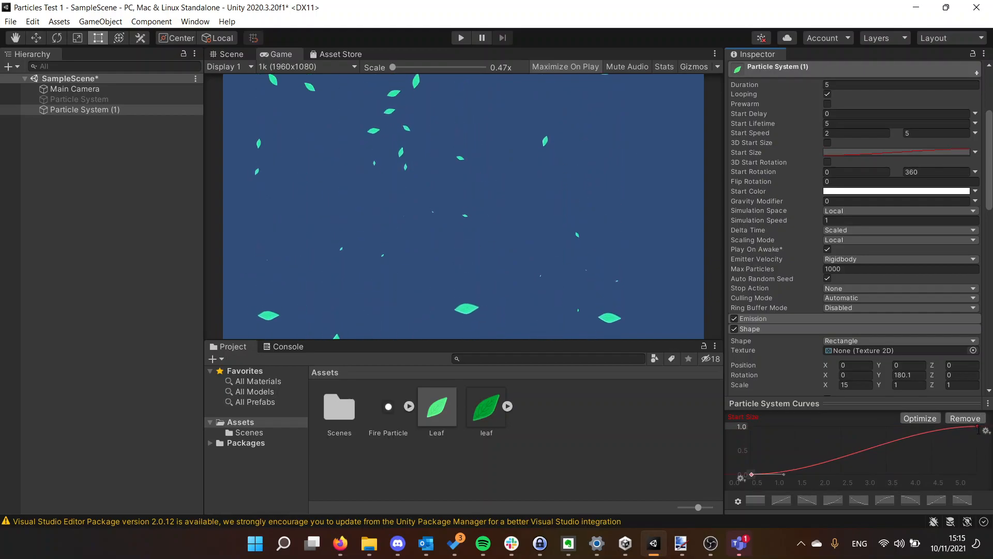
left_click_drag(977, 427, 976, 472)
left_click(853, 475)
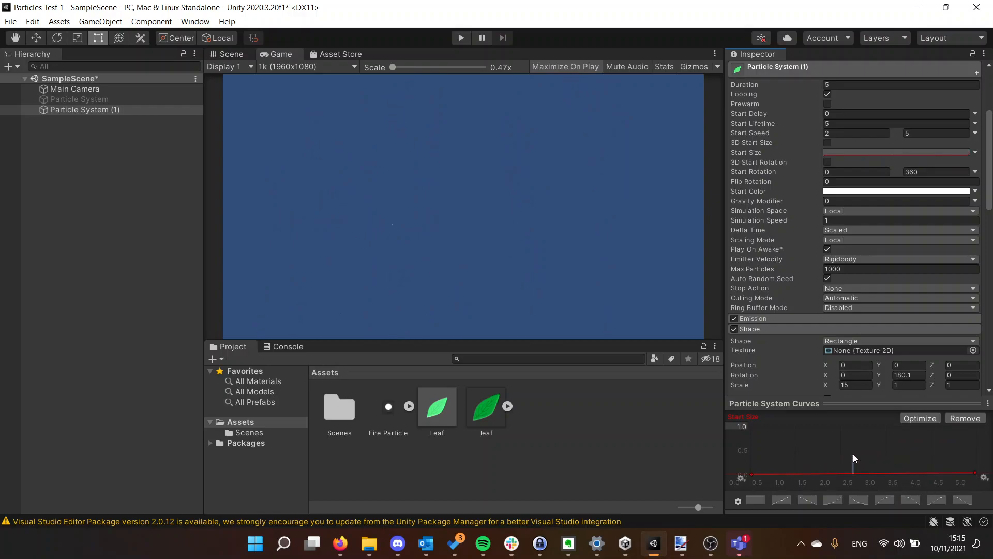
double_click(857, 474)
left_click_drag(858, 474, 859, 423)
- Try extra keys on the rising and falling sides of the Start Size curve and delete both again
double_click(774, 469)
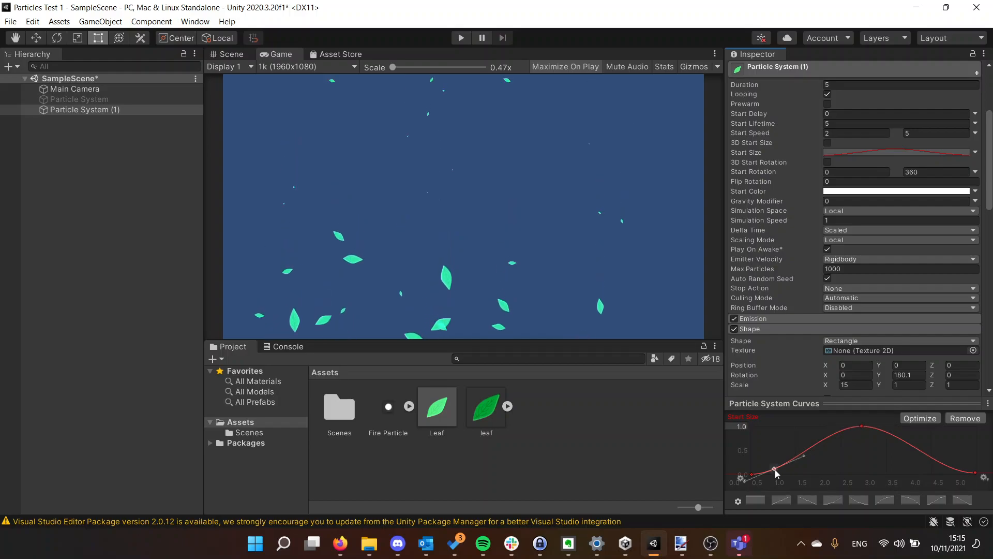
mouse_move(774, 468)
left_mouse_down()
mouse_move(763, 449)
mouse_move(784, 431)
mouse_move(768, 452)
left_mouse_up()
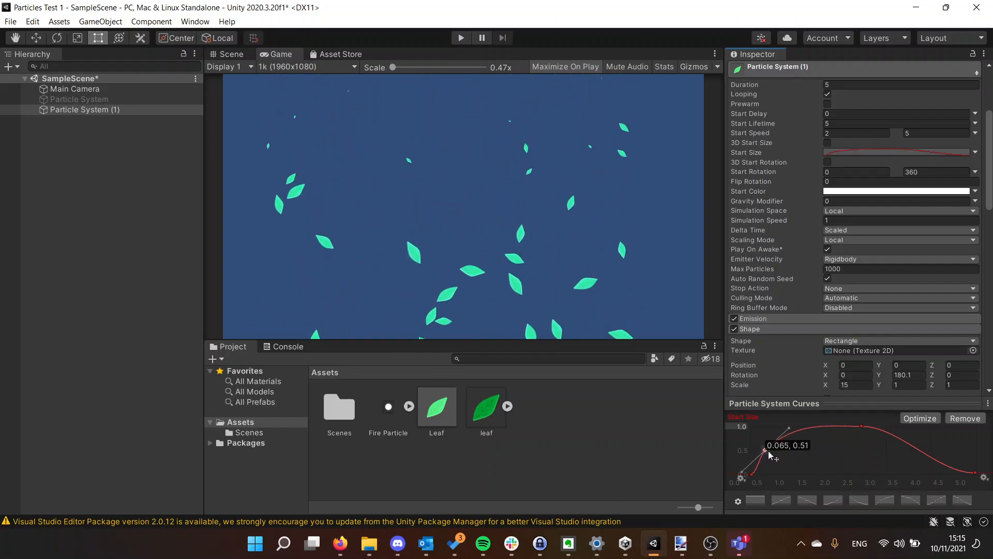
double_click(930, 457)
mouse_move(930, 457)
left_mouse_down()
mouse_move(949, 446)
mouse_move(935, 454)
left_mouse_up()
right_click(770, 453)
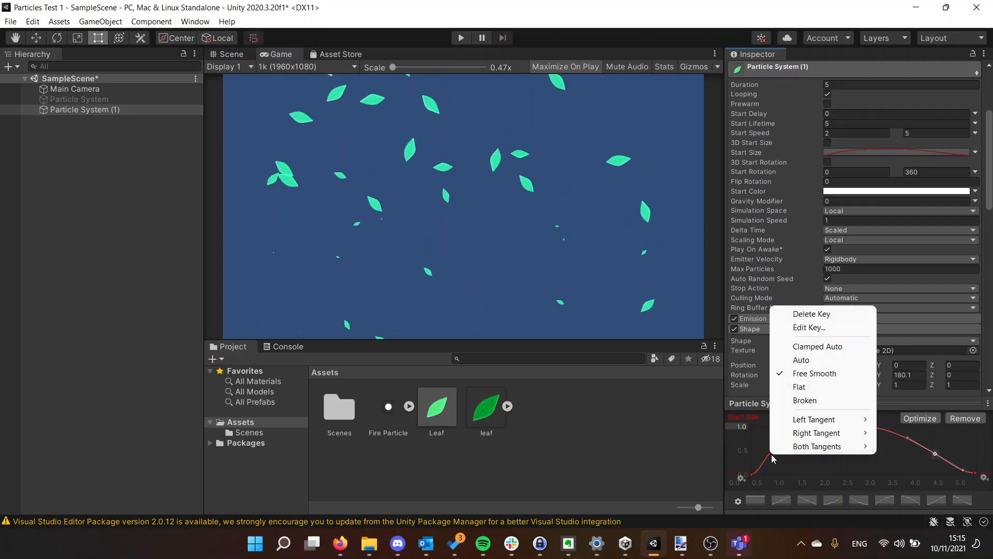
left_click(771, 454)
key("Delete")
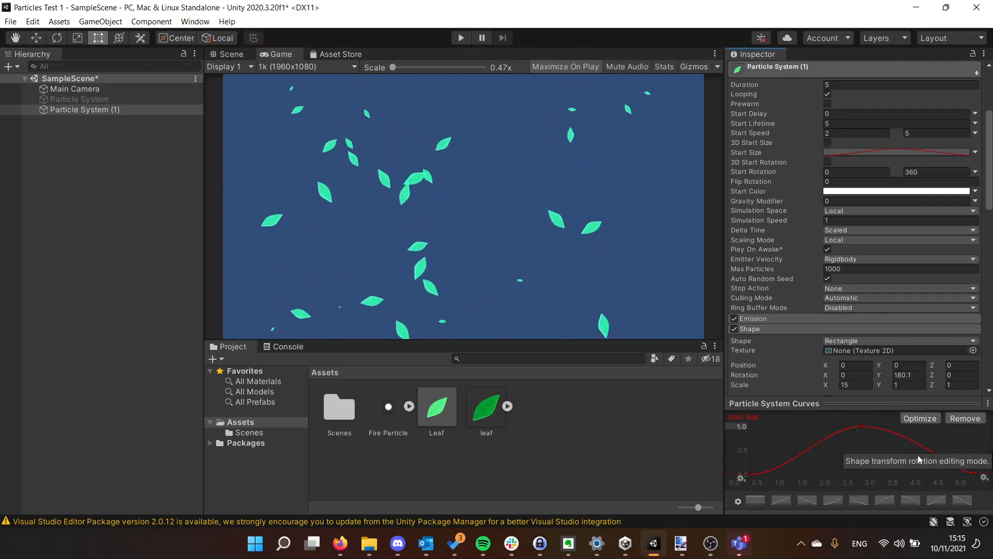
left_click(934, 454)
key("Delete")
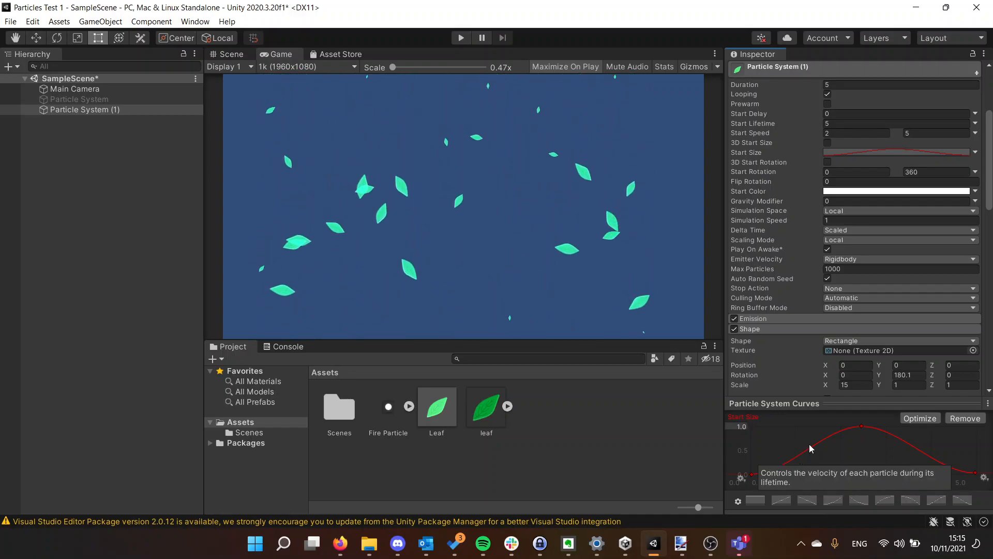
- Add a raised key on each side of the Start Size curve's peak to form a wide plateau with steep ends
double_click(792, 450)
left_click_drag(774, 445, 776, 438)
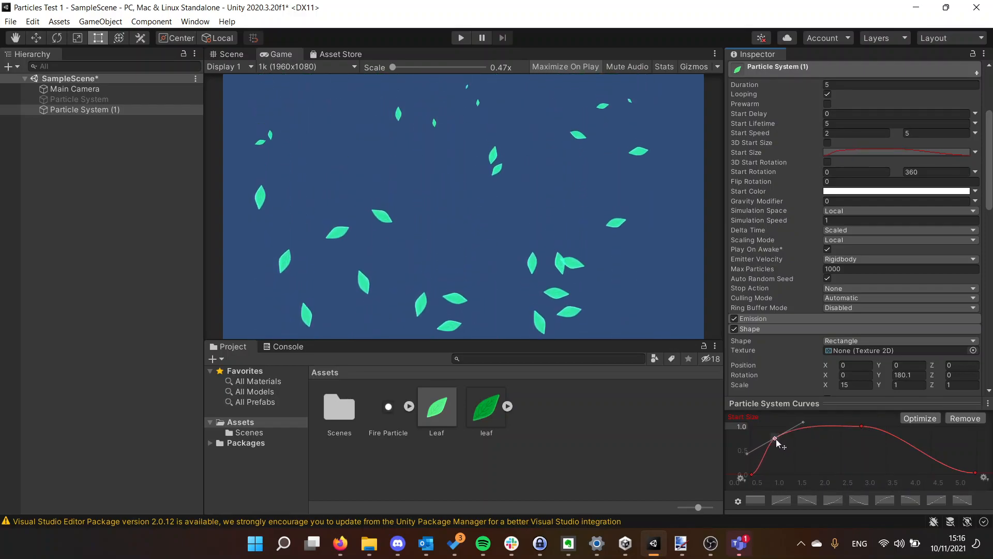
double_click(925, 456)
left_click_drag(926, 456, 954, 441)
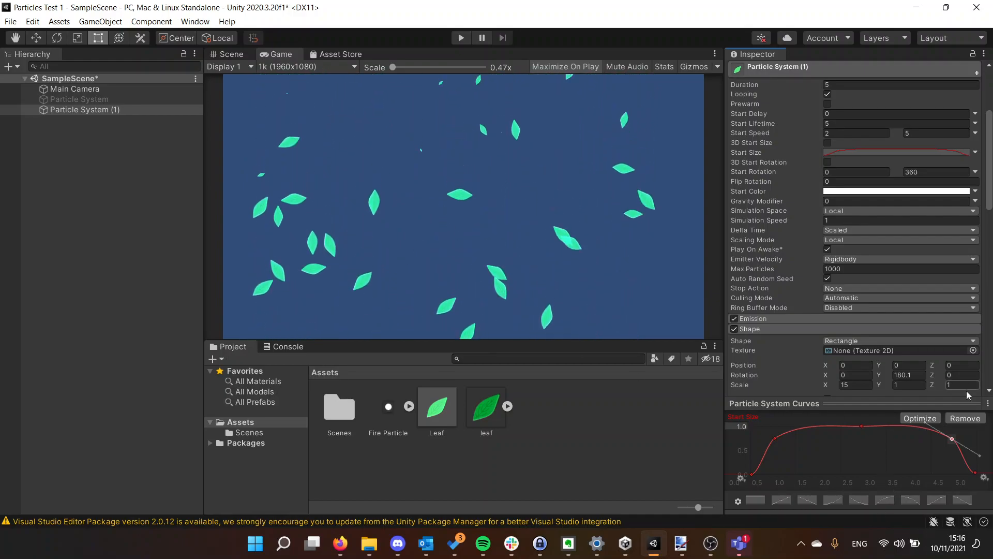
- Set the maximum value of the Start Size curve's vertical axis to 2
left_click(915, 454)
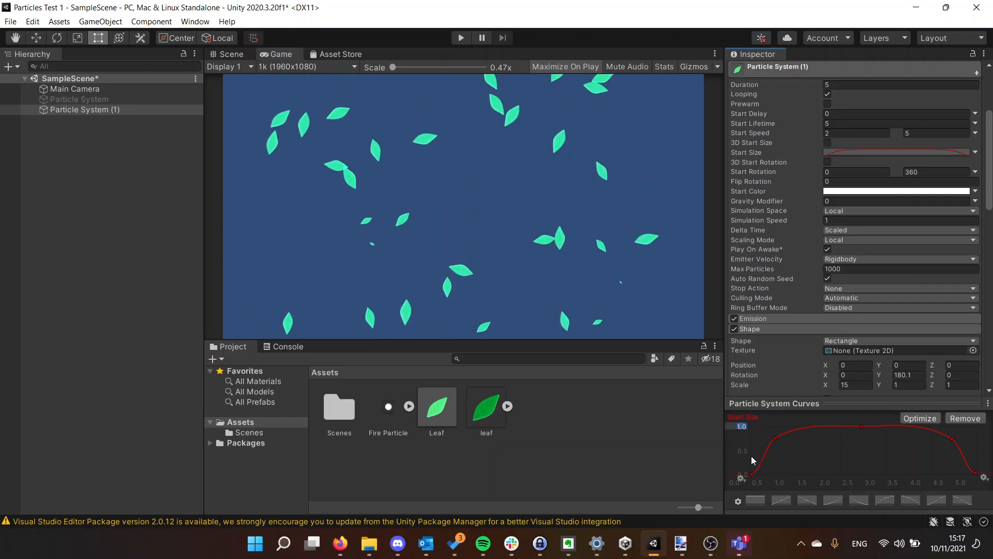
type("2")
key("Return")
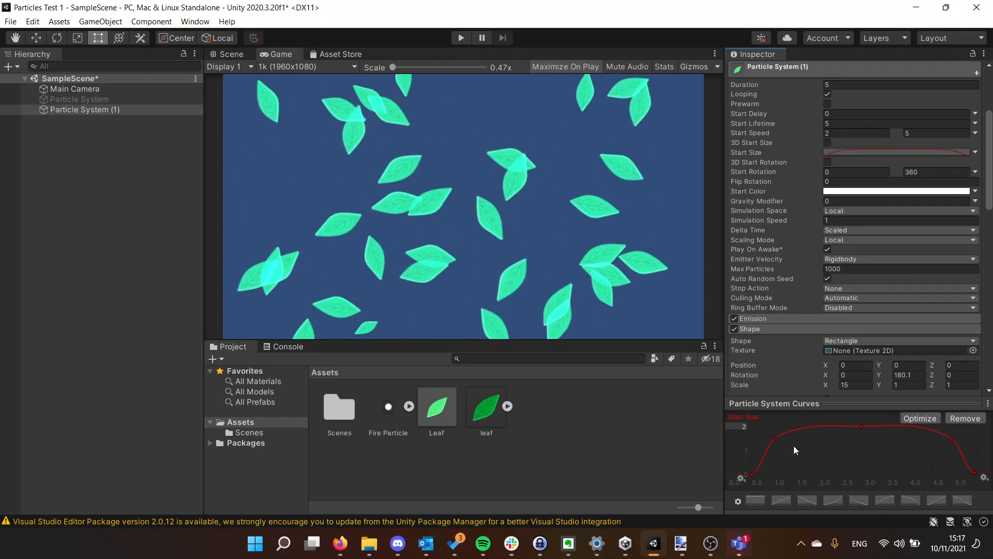
- Reshape the Start Size curve into a wave by lowering its middle key to about 1, lowering the early key and raising the end key to 2
left_click(861, 426)
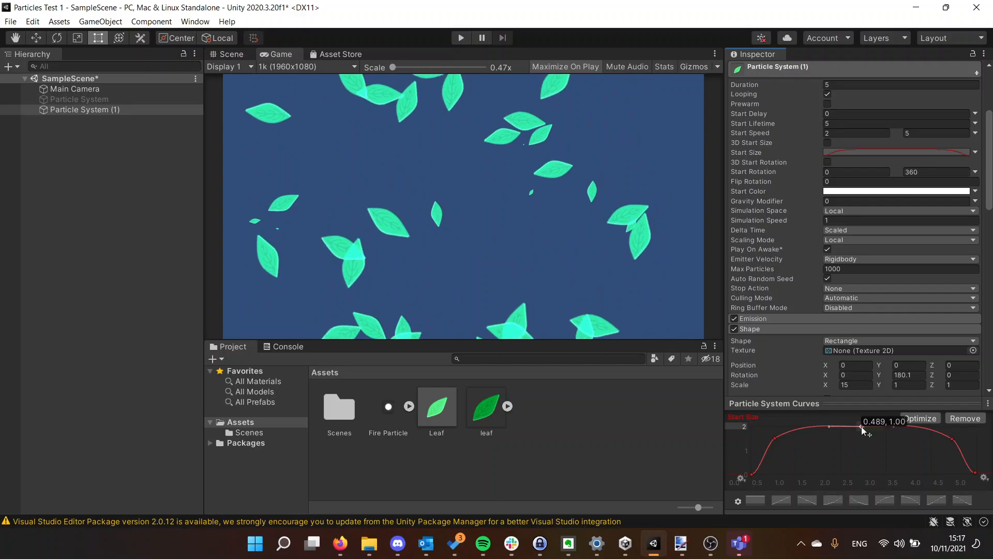
left_click_drag(858, 432, 861, 448)
left_click_drag(775, 435, 775, 468)
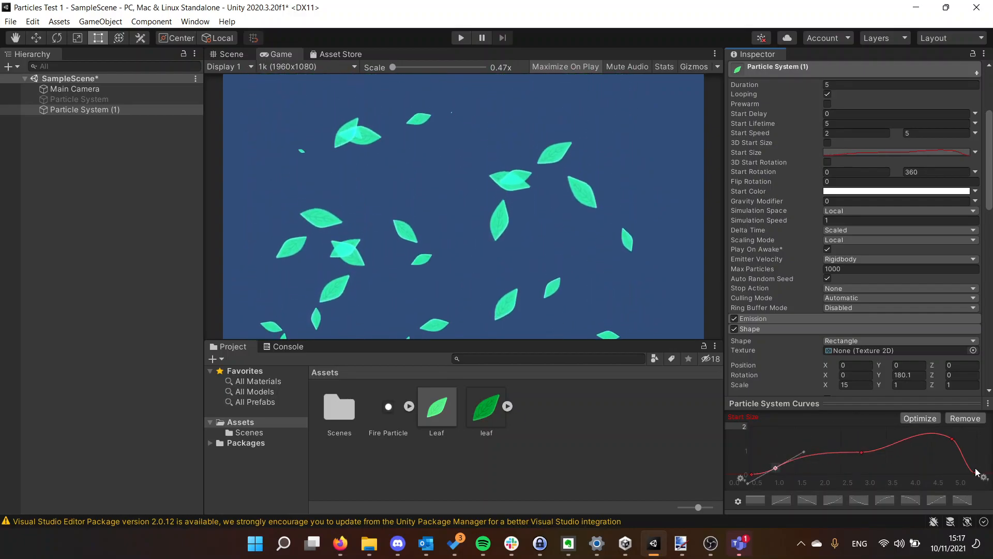
left_click_drag(976, 475, 959, 439)
left_click(775, 468)
left_click_drag(748, 483, 780, 465)
left_click(798, 483)
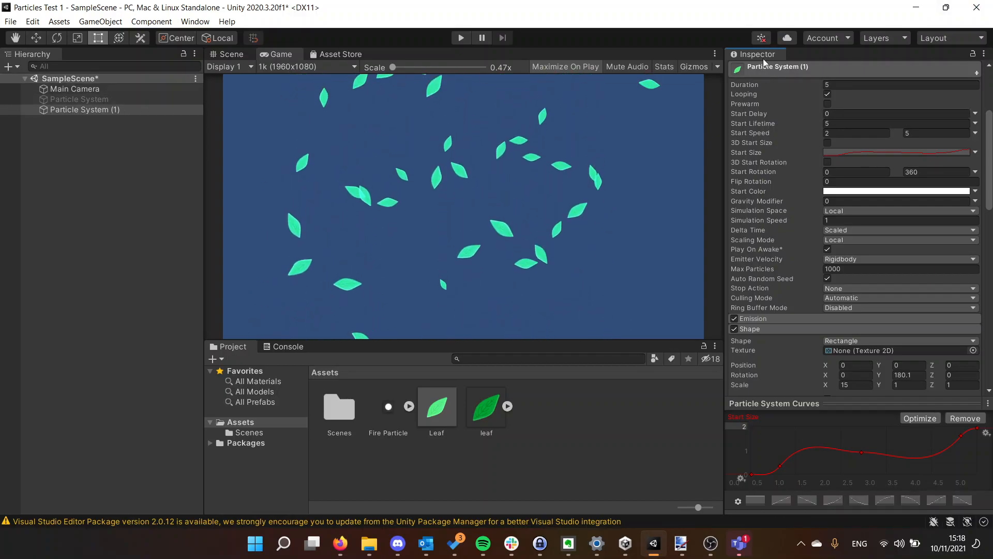
- Deactivate the leaf particle system object in the scene
scroll(758, 78, "up", 5)
left_click(758, 72)
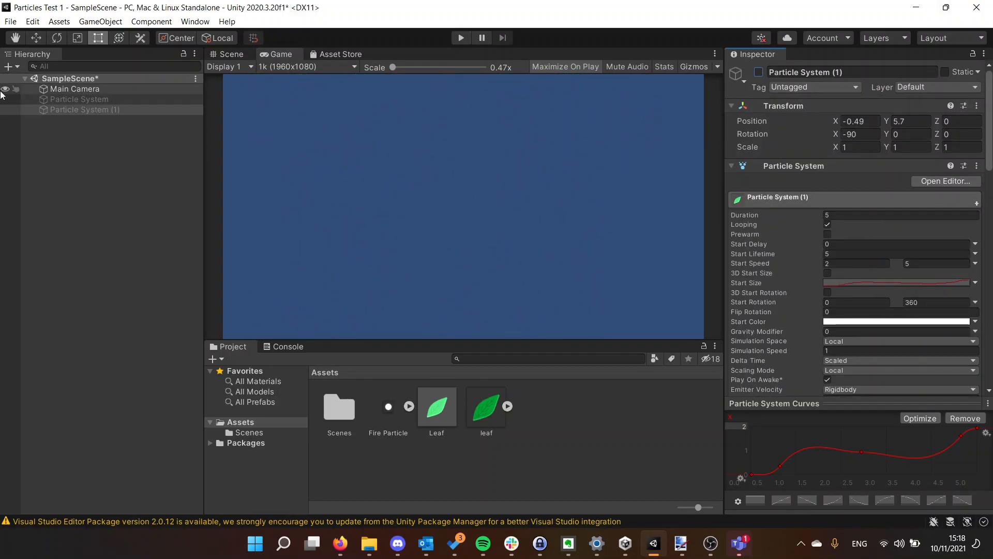
- Add a new particle system to the scene and check the effect ideas on the scratch pad in Evernote
right_click(94, 111)
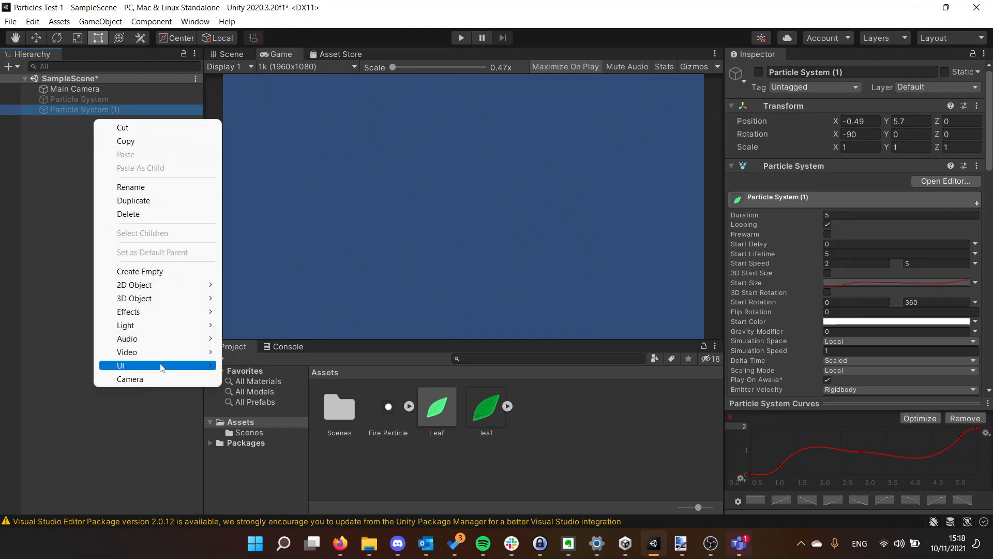
mouse_move(170, 339)
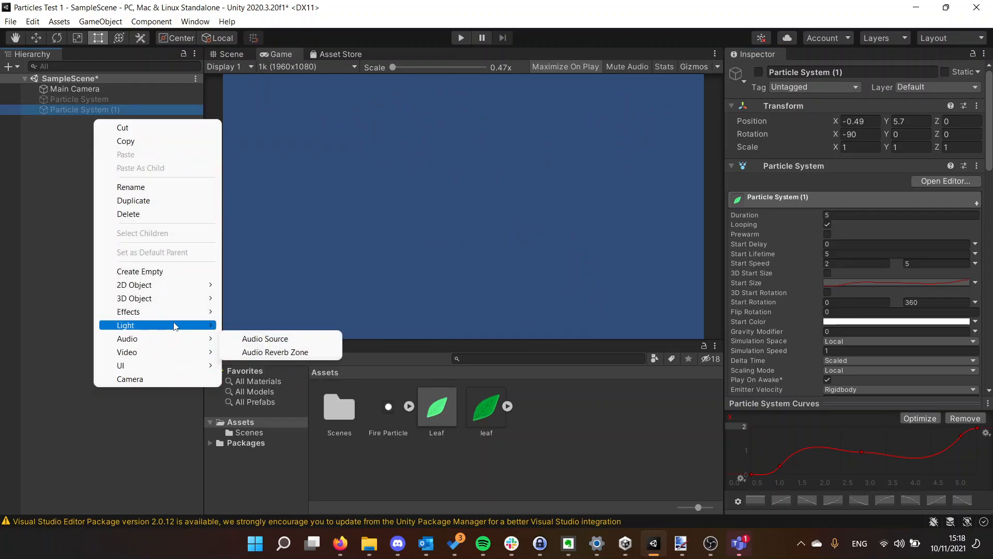
mouse_move(176, 357)
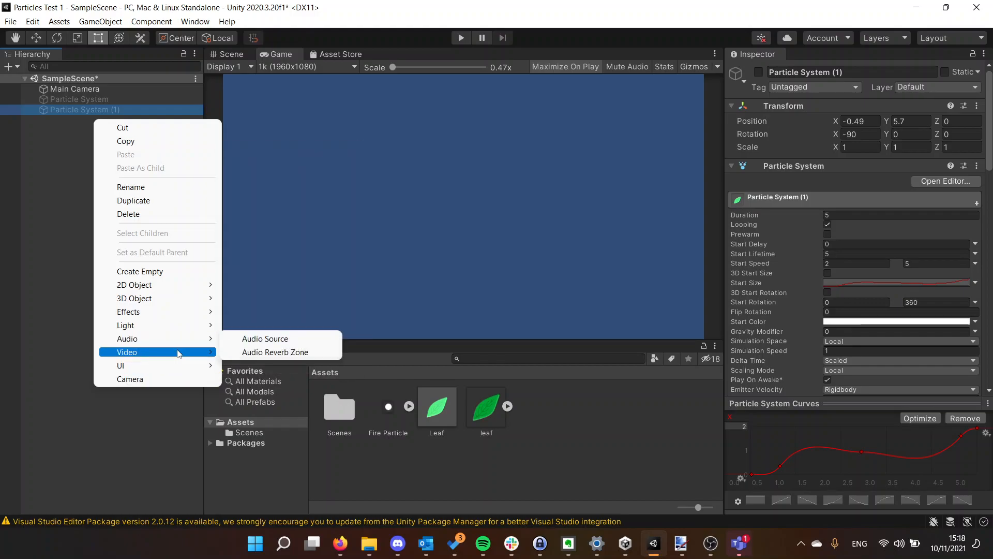
mouse_move(191, 312)
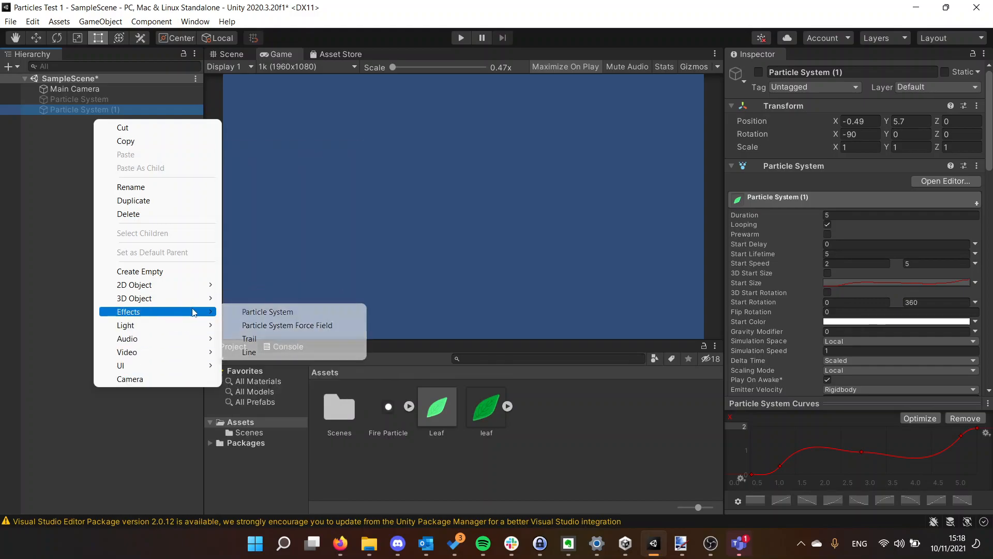
left_click(230, 311)
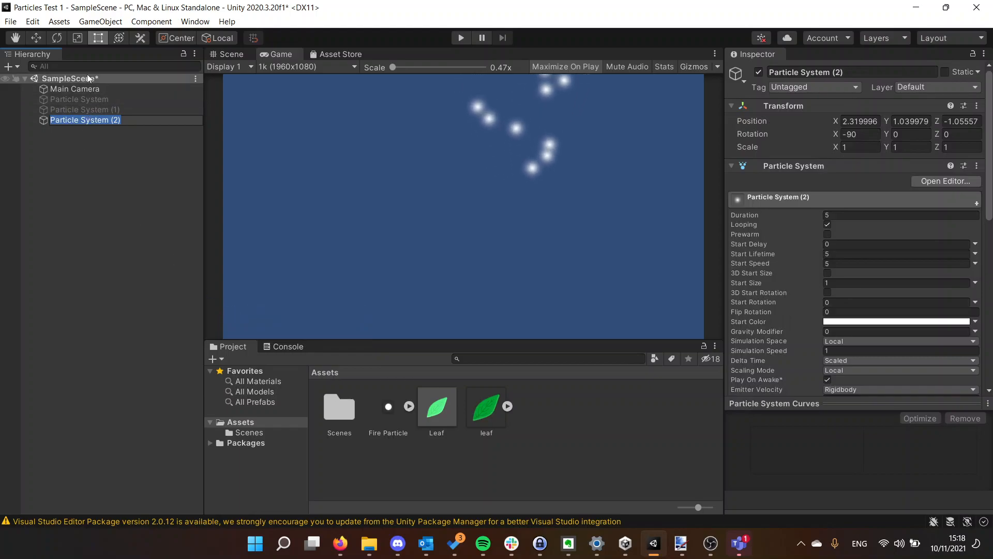
left_click(578, 544)
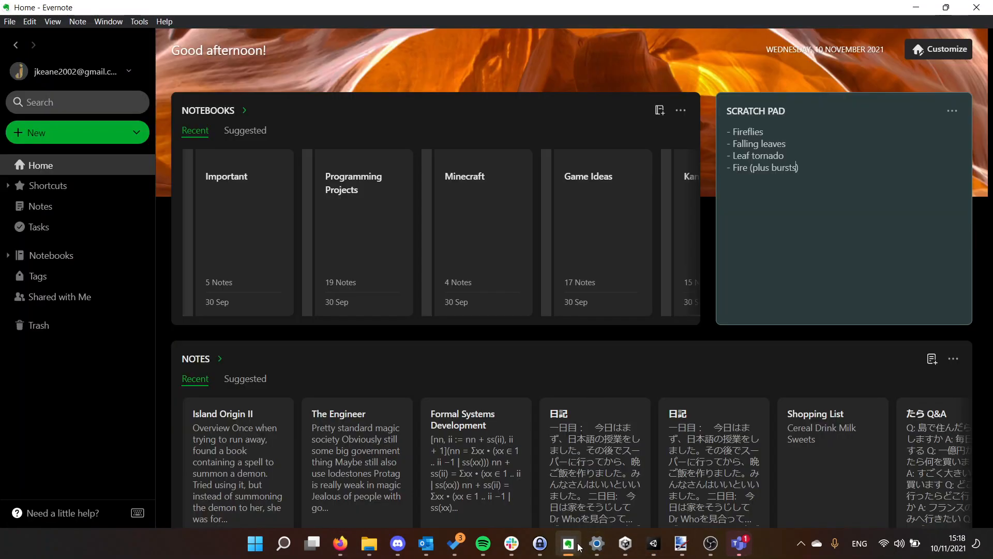
left_click(578, 545)
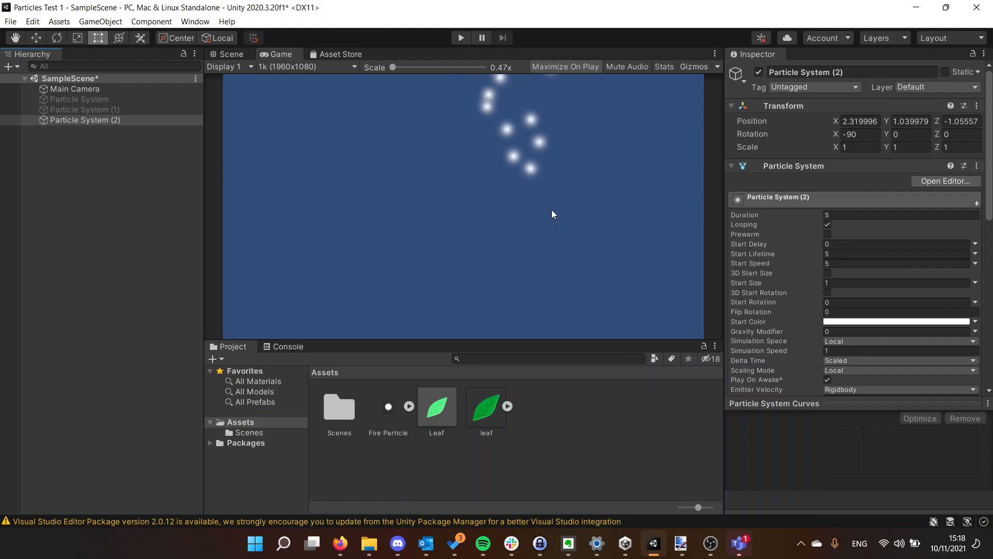
- In the Scene view, enable and expand the new particle system's Velocity over Lifetime module and set its Orbital X to 1
left_click(226, 53)
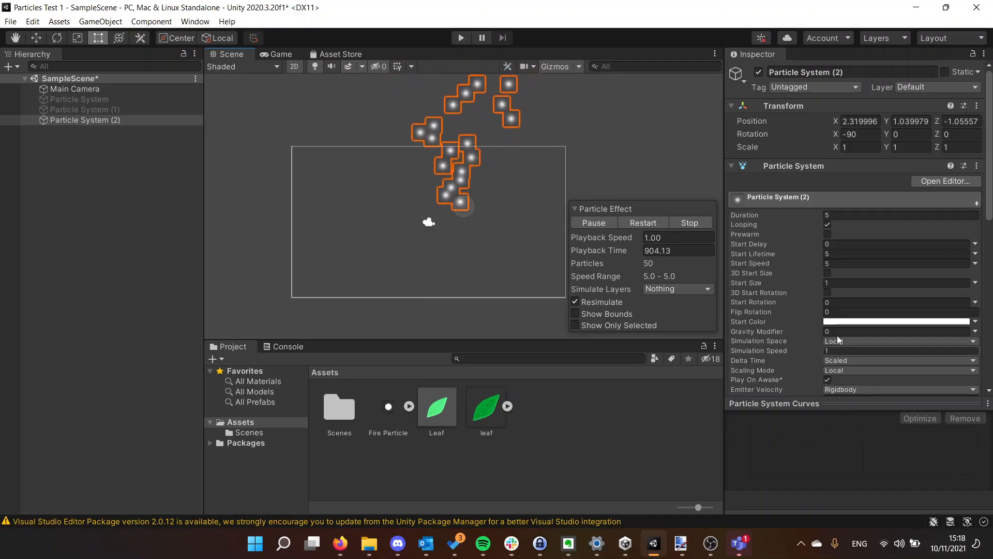
scroll(761, 286, "down", 3)
scroll(765, 287, "down", 3)
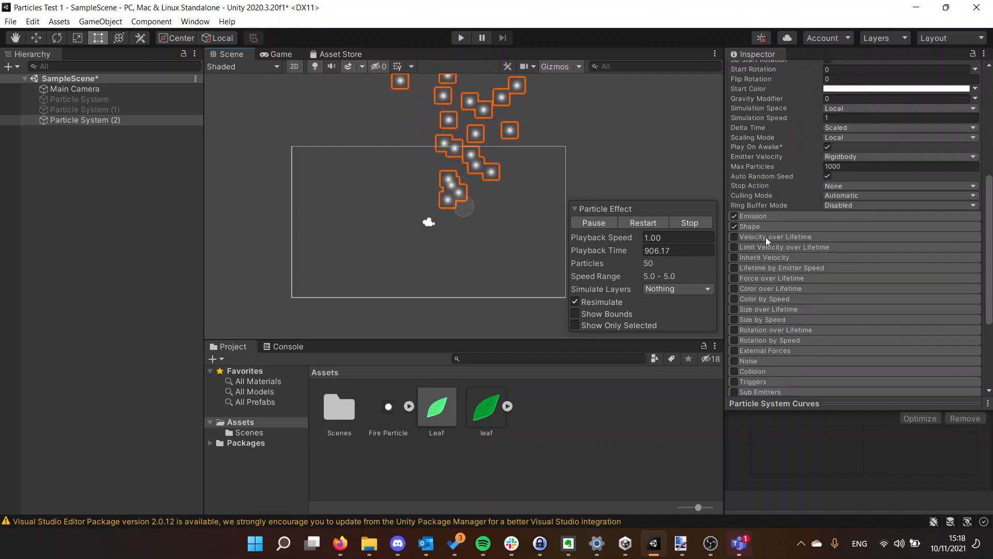
left_click(735, 236)
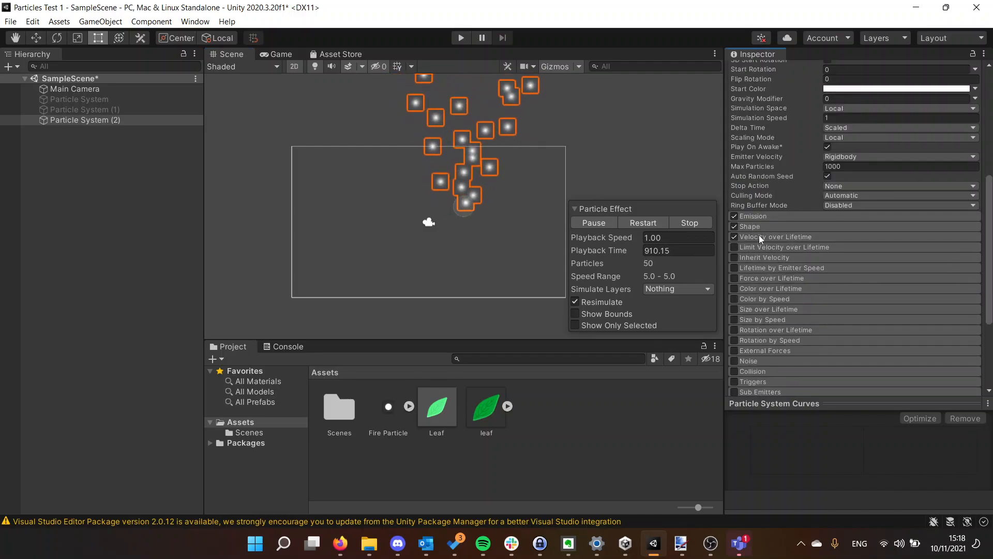
left_click(759, 236)
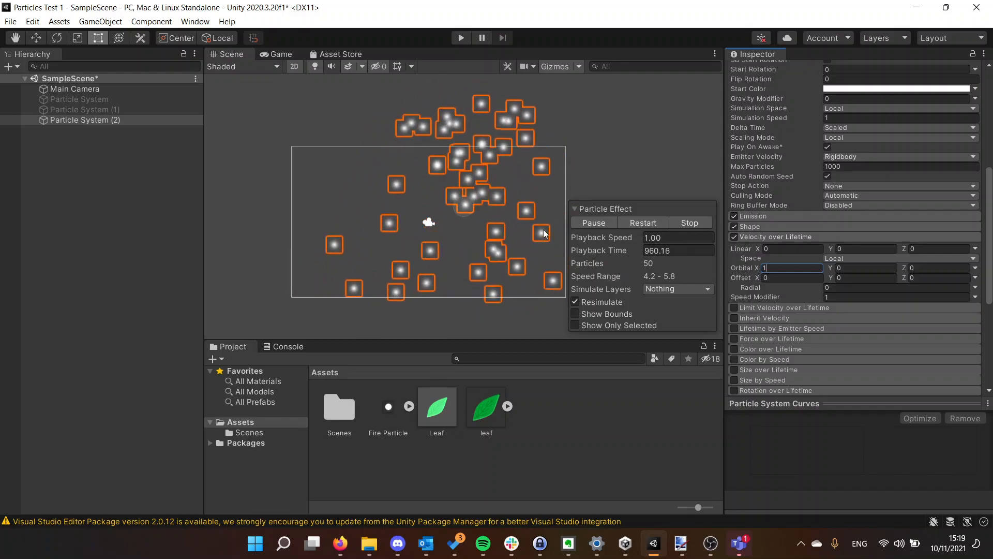
- Set the new particle system's Start Speed to 2, after trying 1
scroll(803, 122, "up", 6)
scroll(796, 117, "down", 9)
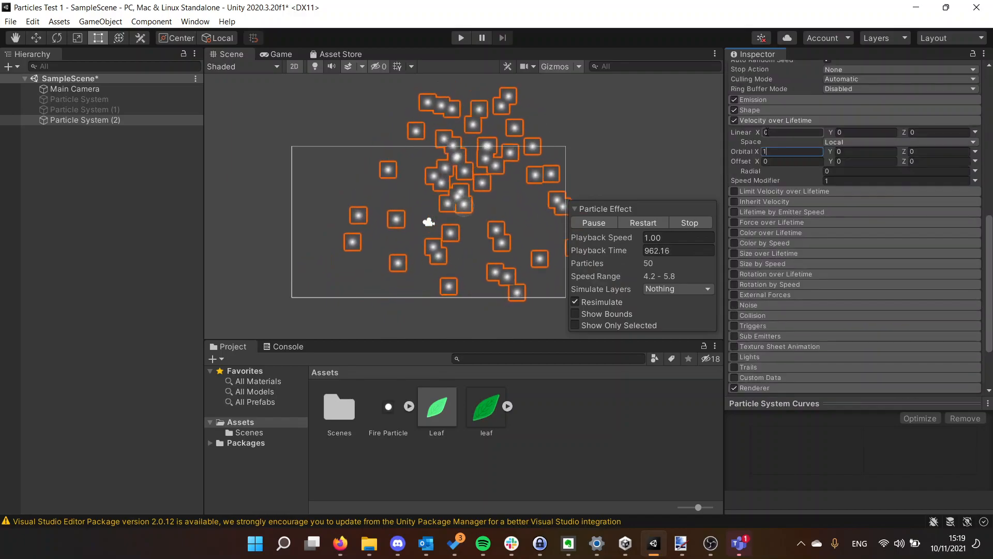
scroll(762, 128, "up", 9)
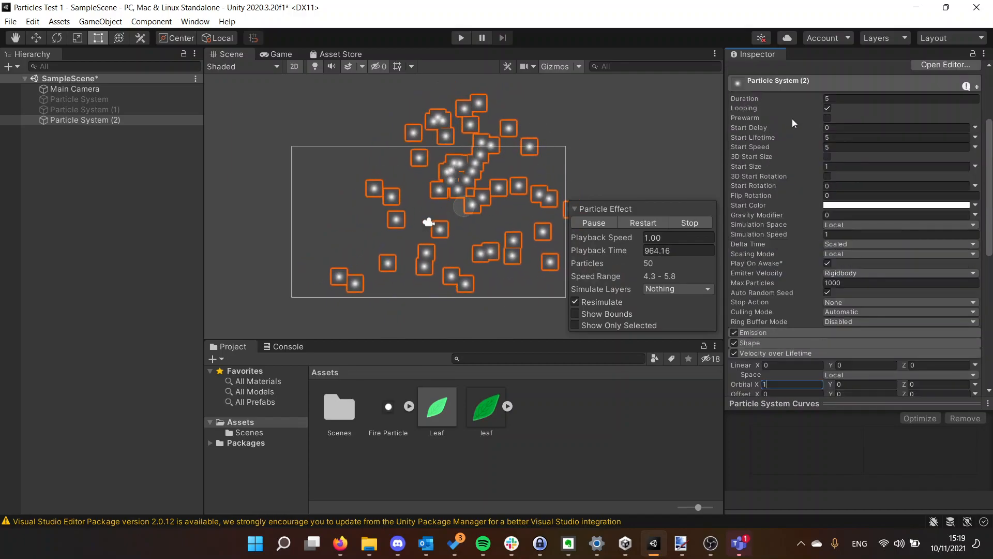
left_click(838, 148)
type("1")
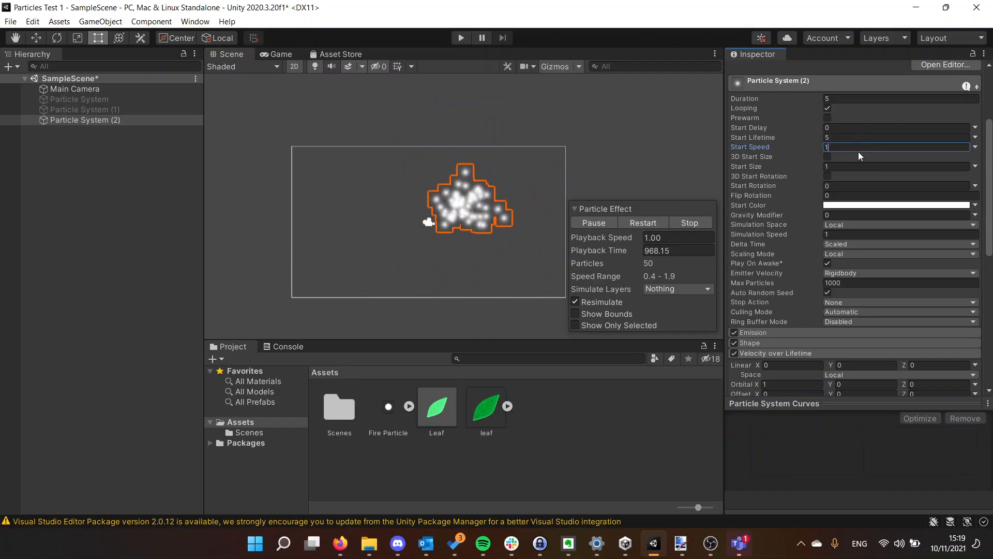
key("BackSpace")
type("2")
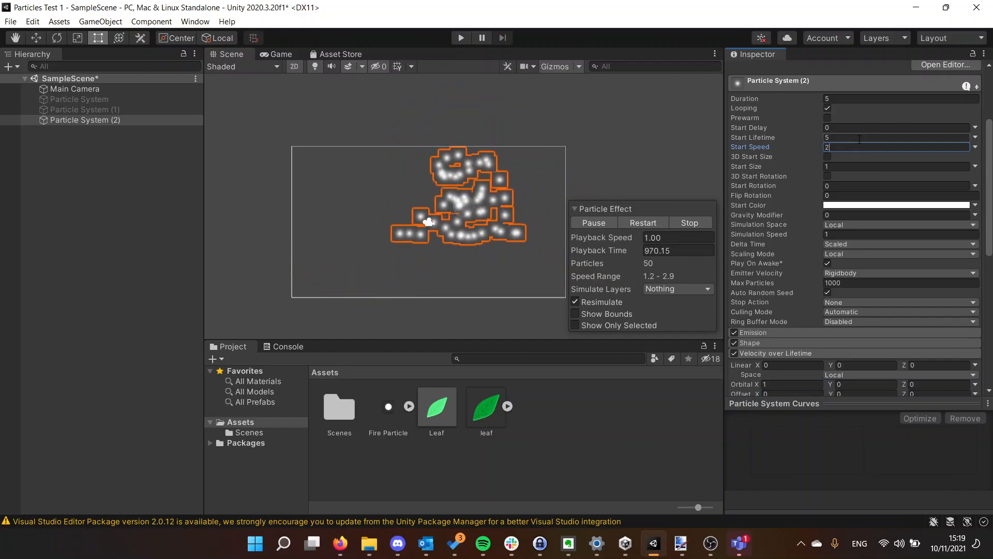
- Set the Orbital X value in Velocity over Lifetime to 4
scroll(749, 156, "down", 5)
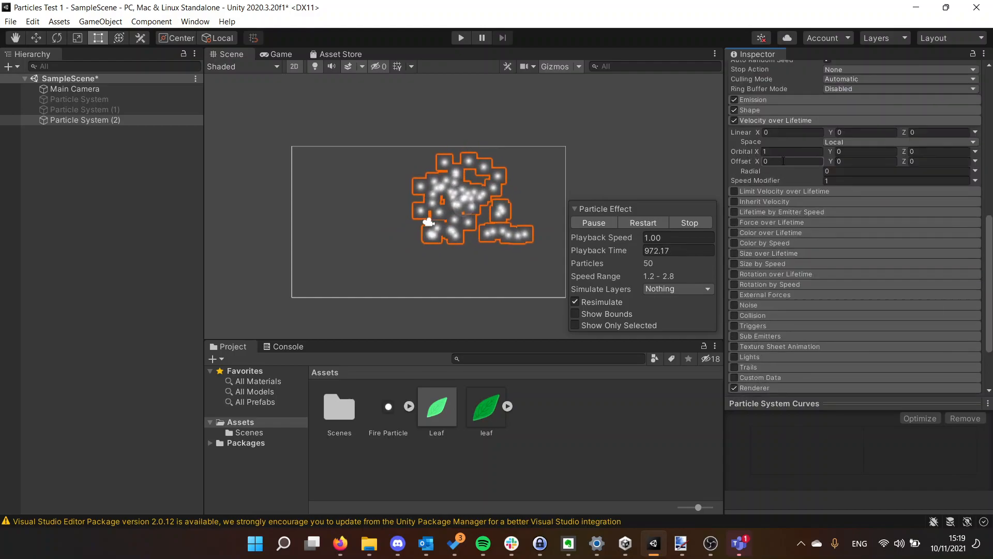
left_click(789, 152)
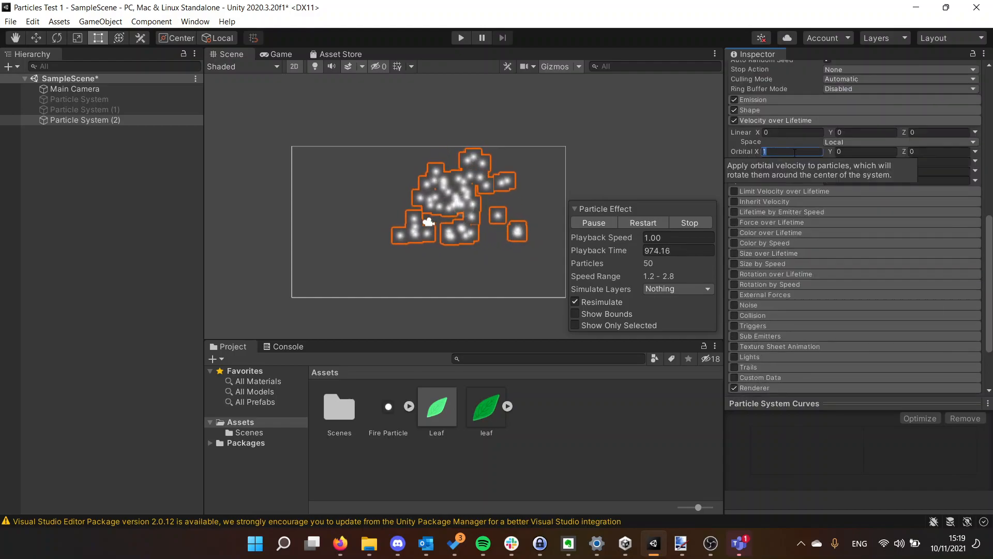
type("4")
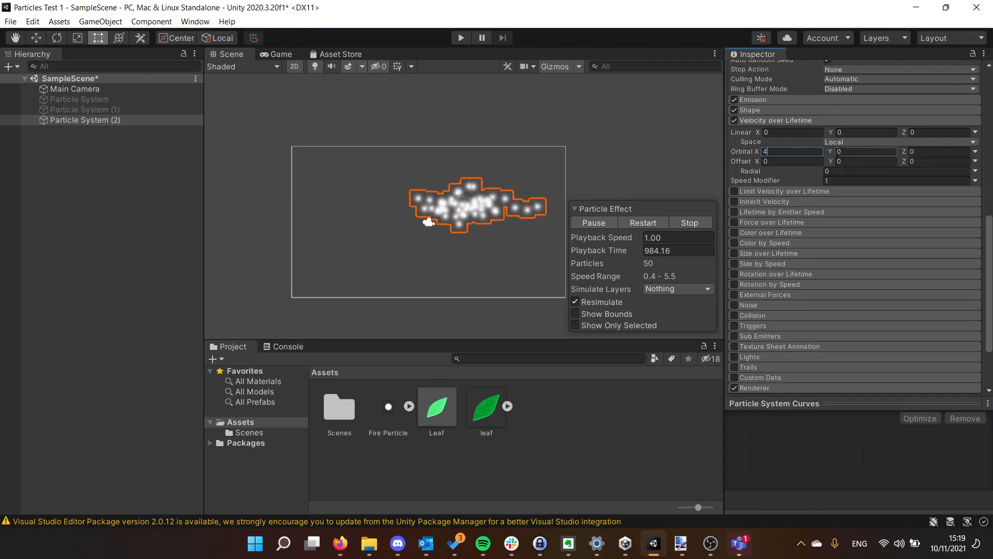
left_click(832, 143)
left_click(851, 154)
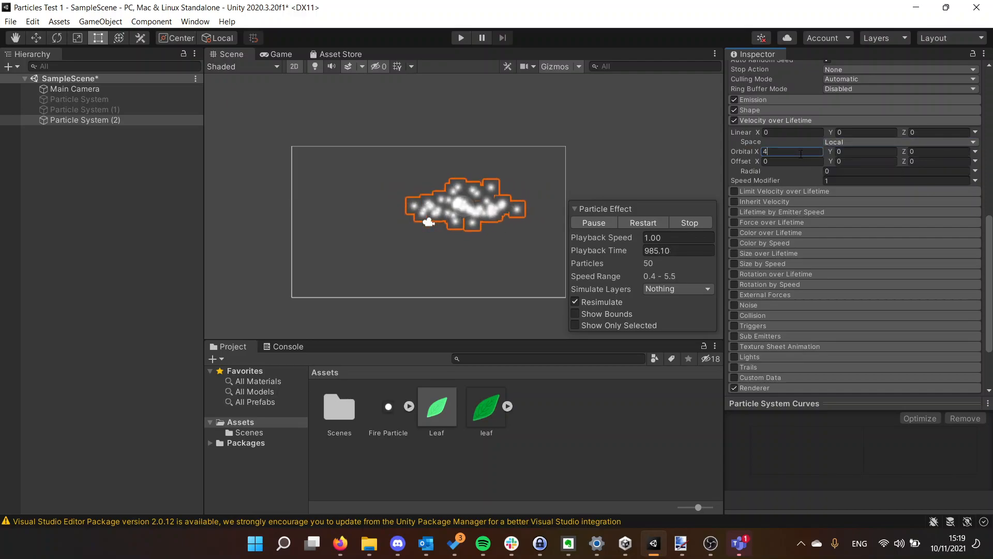
- Set the Orbital Y value in Velocity over Lifetime to 1 and Orbital X to 0
left_click(890, 153)
type("1")
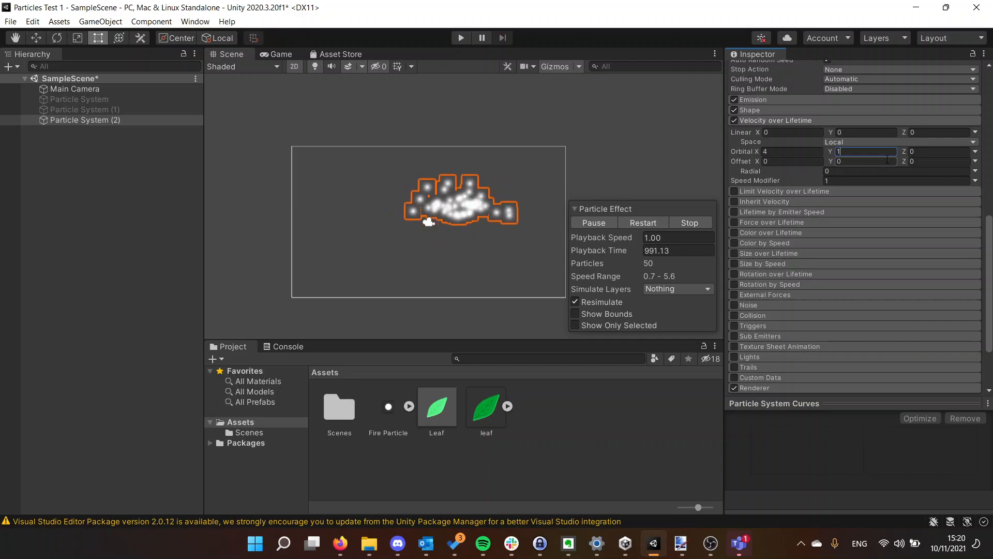
left_click_drag(780, 151, 739, 149)
type("0")
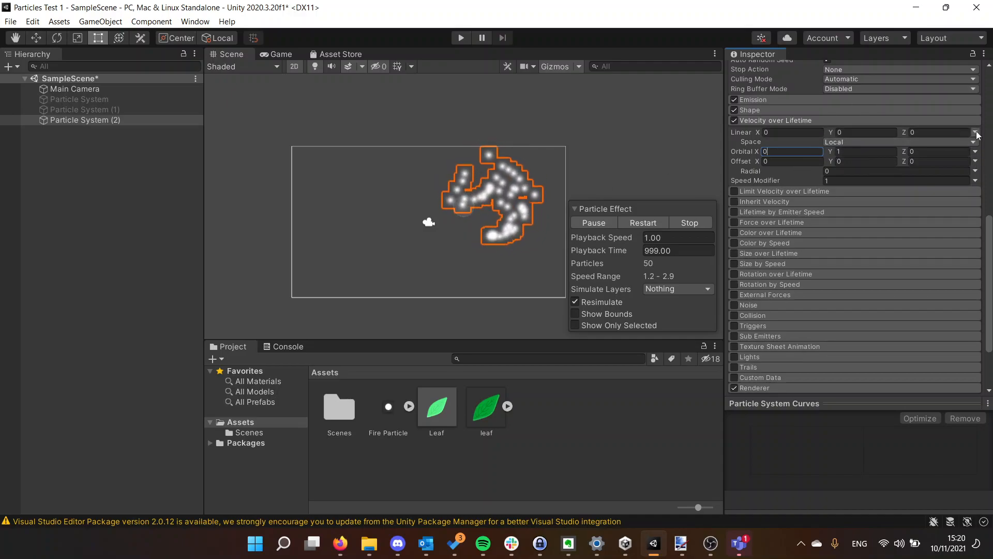
- Switch the orbital velocity to Curve mode and add an early key to the flat Z curve
left_click(974, 151)
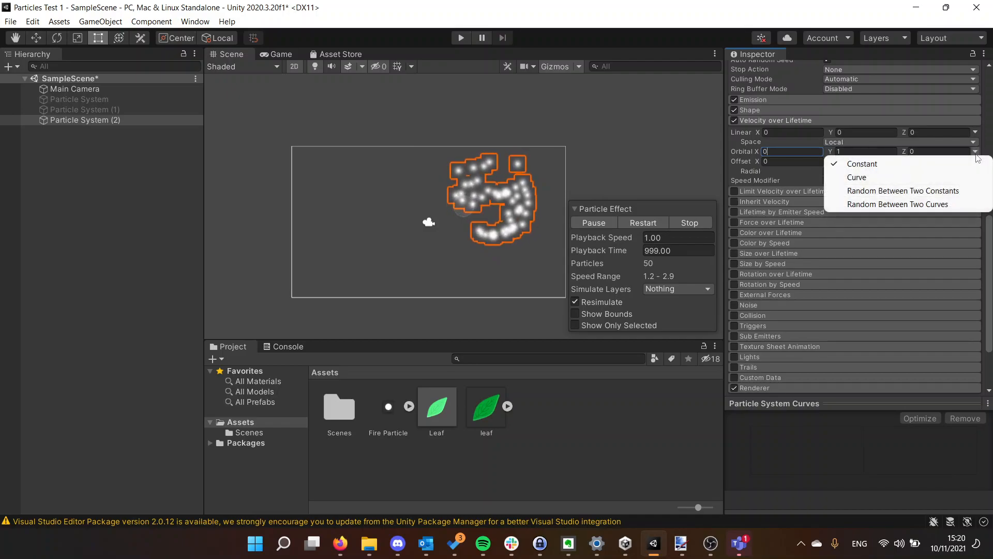
left_click(743, 159)
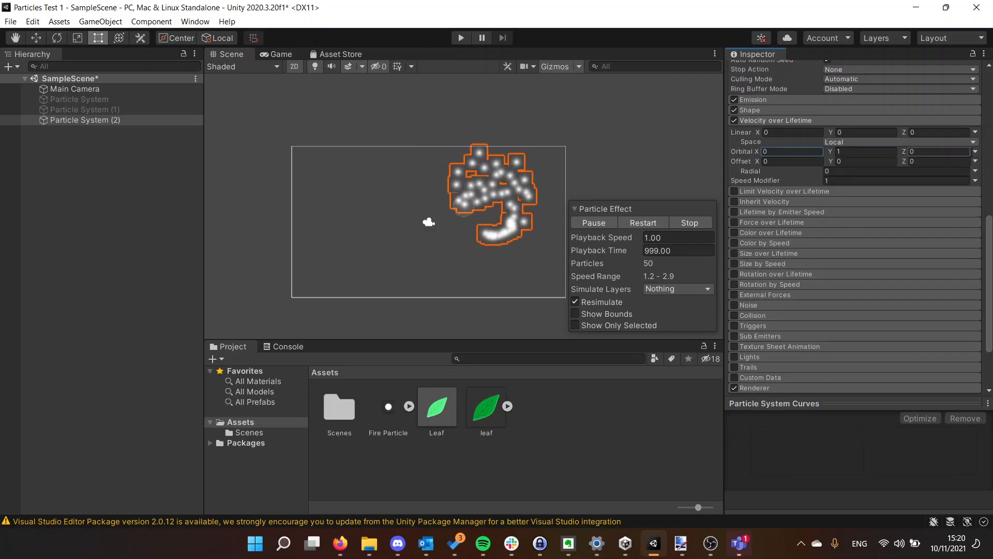
left_click(975, 151)
left_click(859, 177)
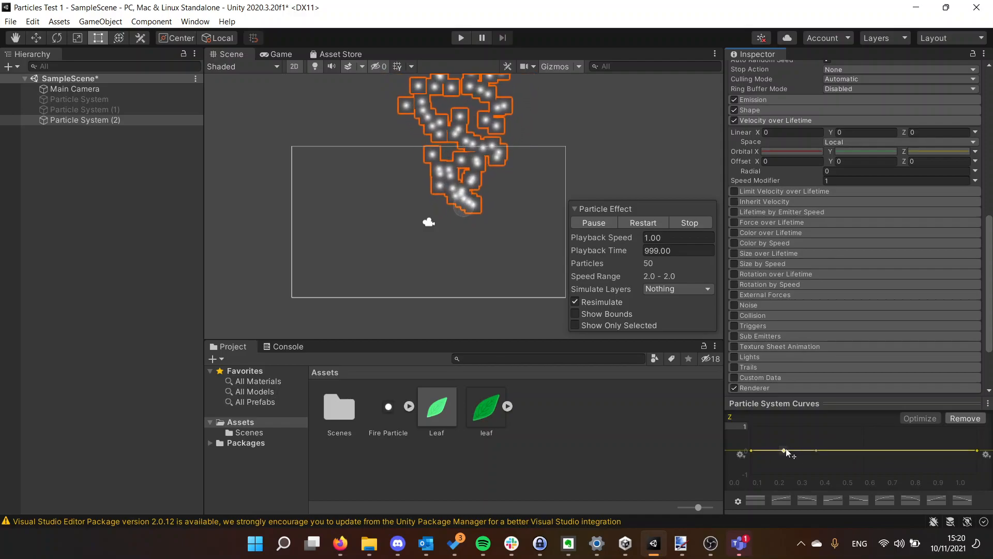
left_click_drag(778, 436, 779, 427)
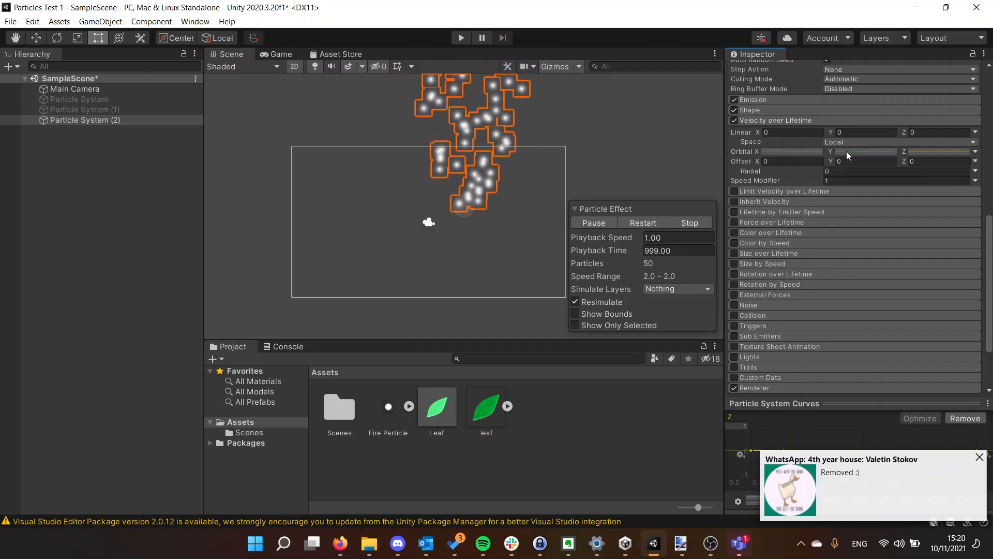
left_click(980, 458)
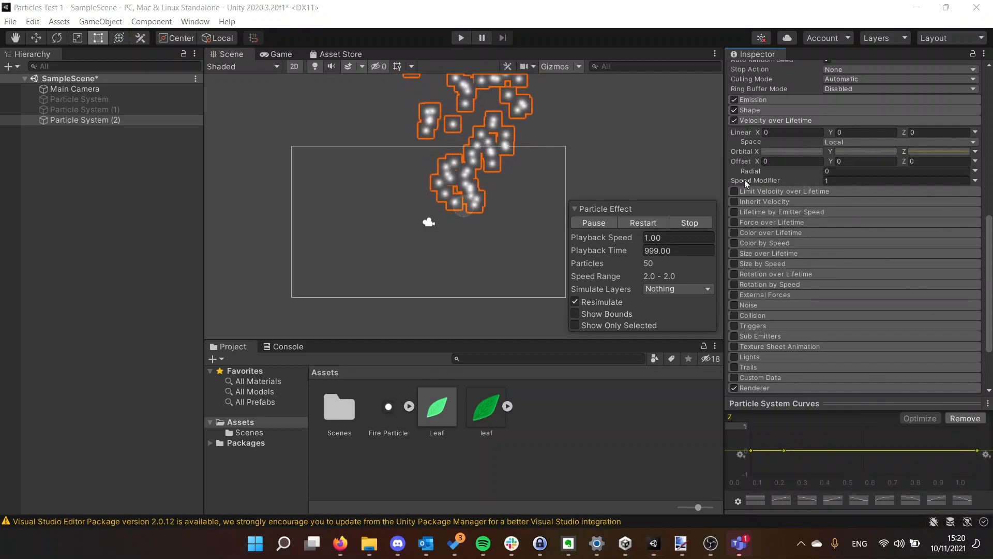
- Add an early key to the Orbital Y curve and raise it to 1
left_click(848, 151)
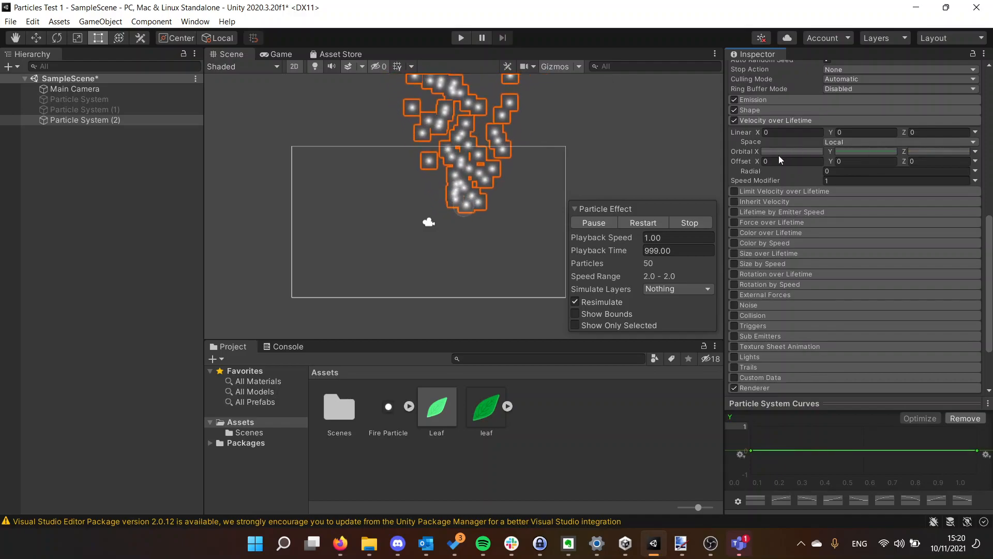
left_click(799, 152)
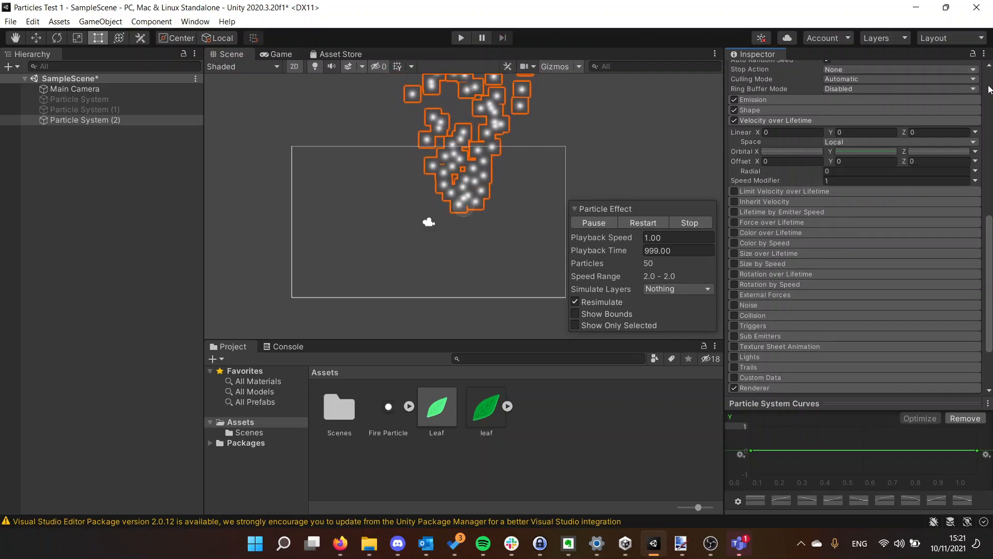
left_click(863, 154)
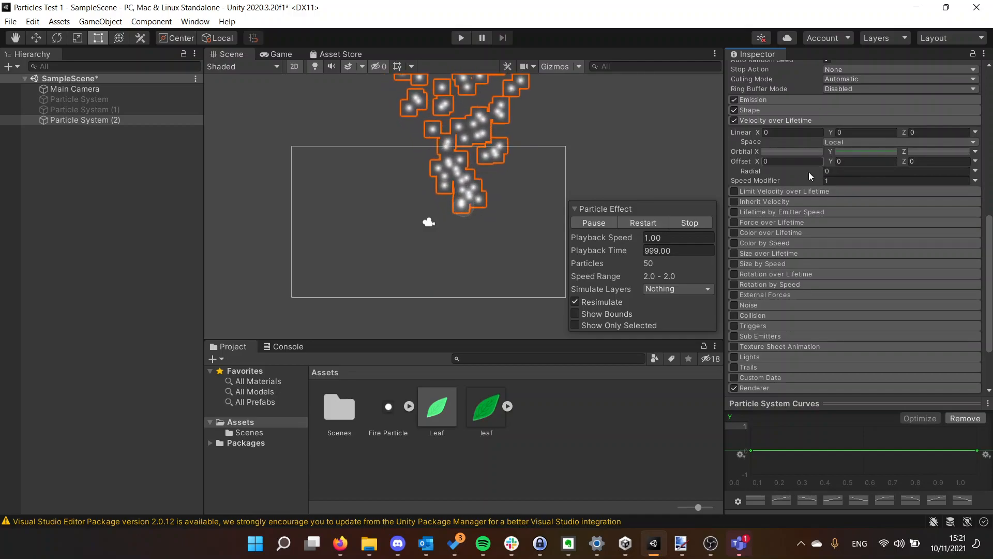
double_click(788, 450)
left_click_drag(788, 450, 787, 428)
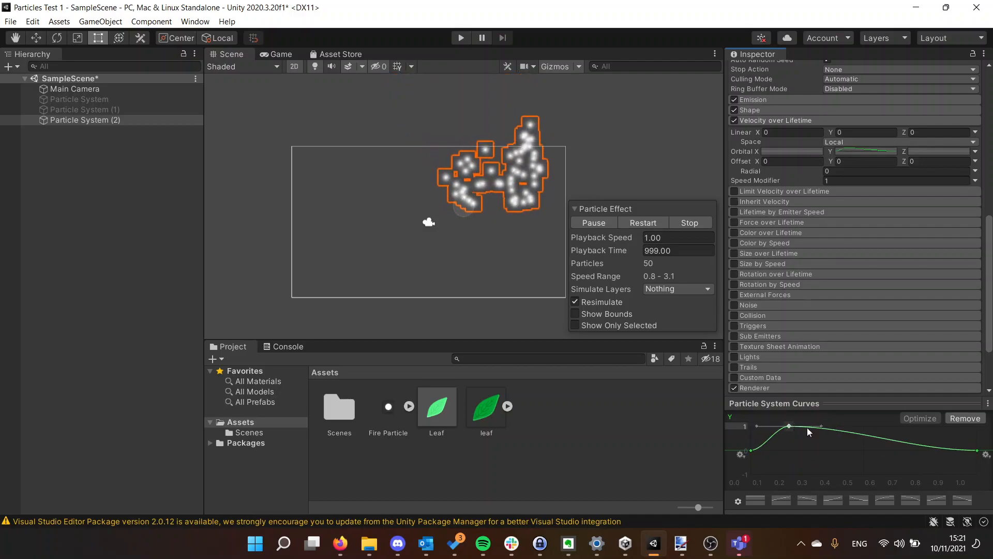
- Move the Orbital Y curve's middle key closer to mid-lifetime at about 0.5 and raise the end key to 1
left_click(976, 451)
left_click_drag(976, 454, 974, 421)
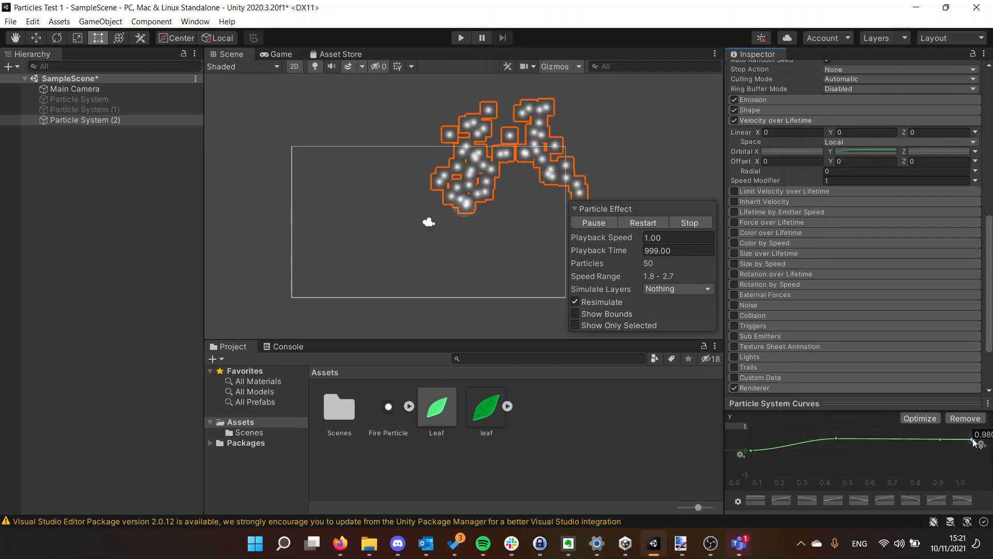
left_click_drag(959, 421, 969, 423)
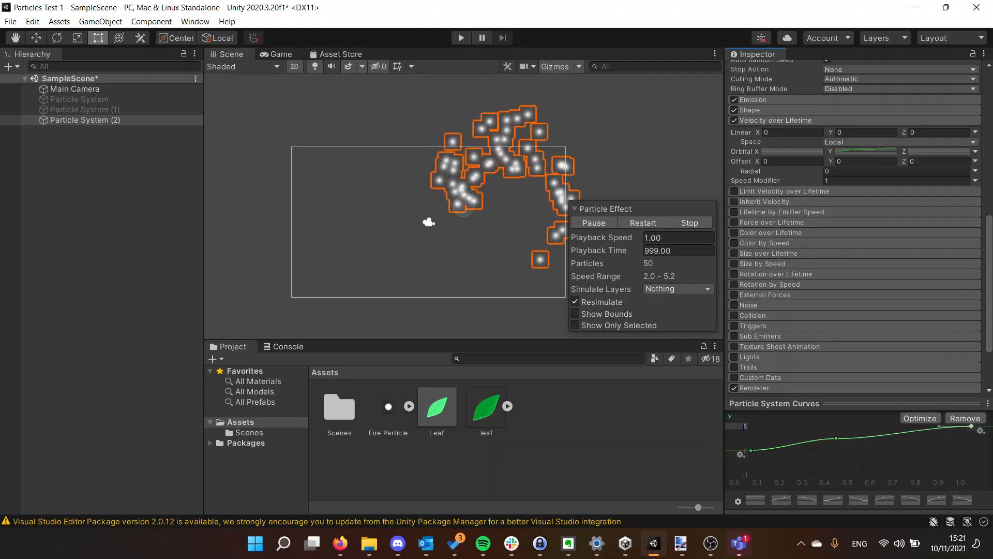
- Set the maximum of the Orbital Y curve's vertical axis to 2 and raise the middle key to 2
type("2")
key("Return")
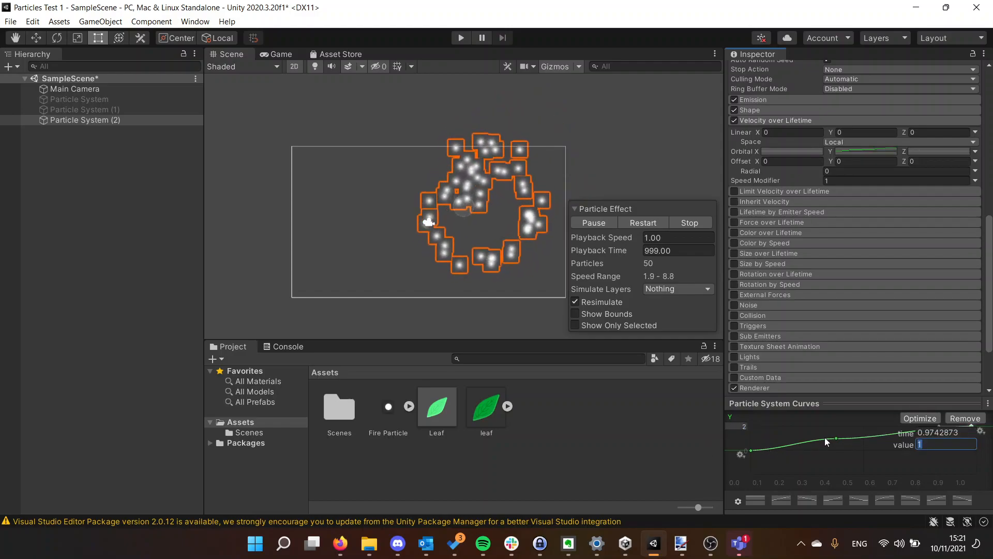
left_click(793, 429)
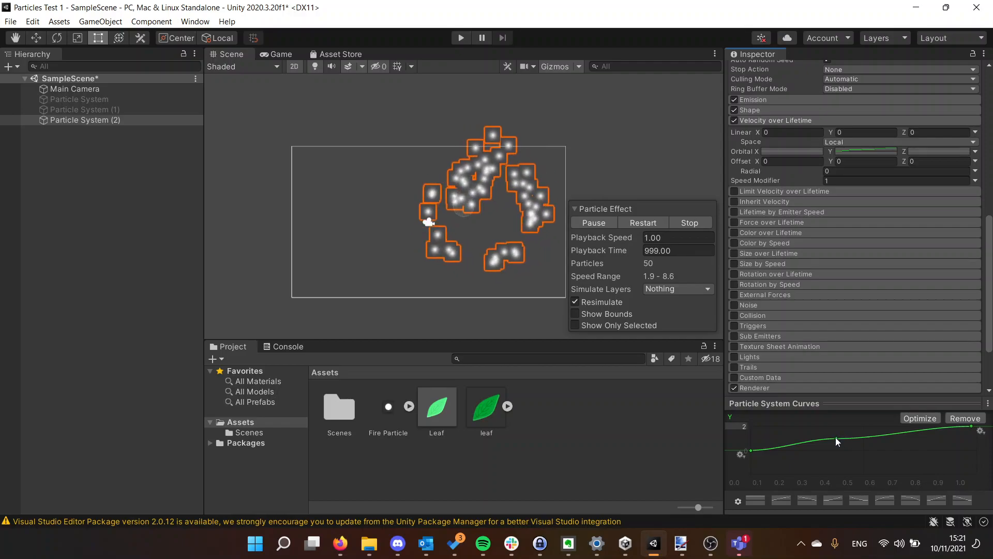
left_click_drag(836, 440, 834, 426)
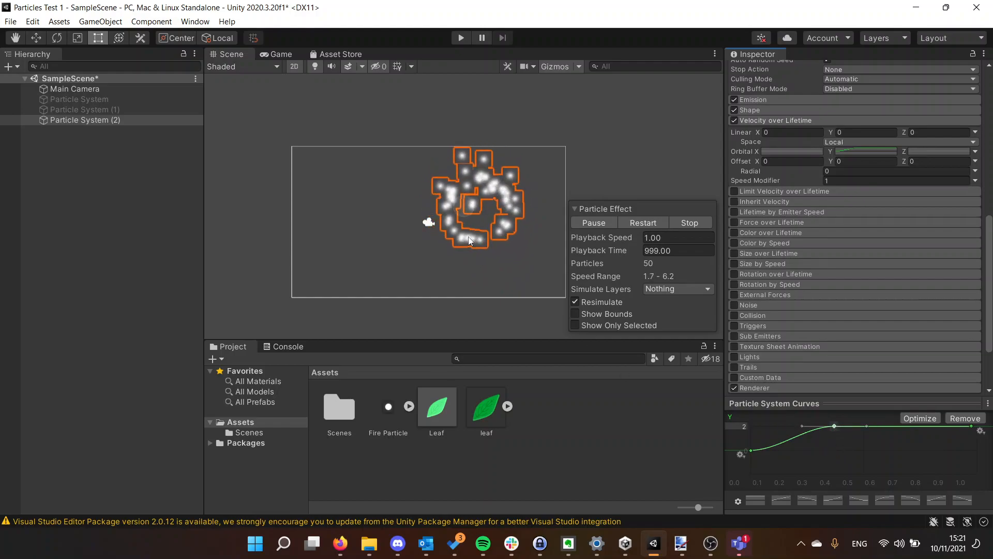
- Show the effect in the Game view with Particle System (2) selected
left_click(100, 148)
left_click(281, 53)
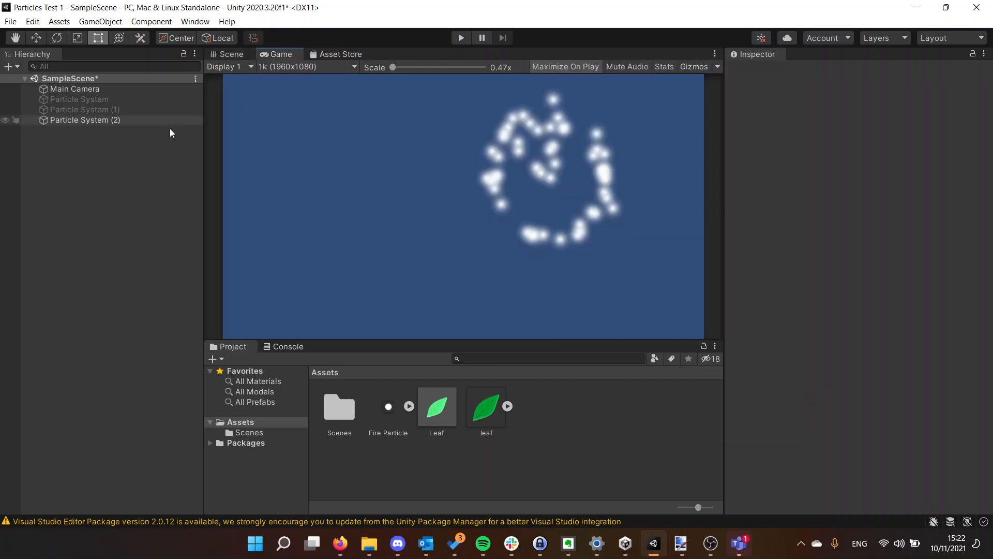
left_click(104, 120)
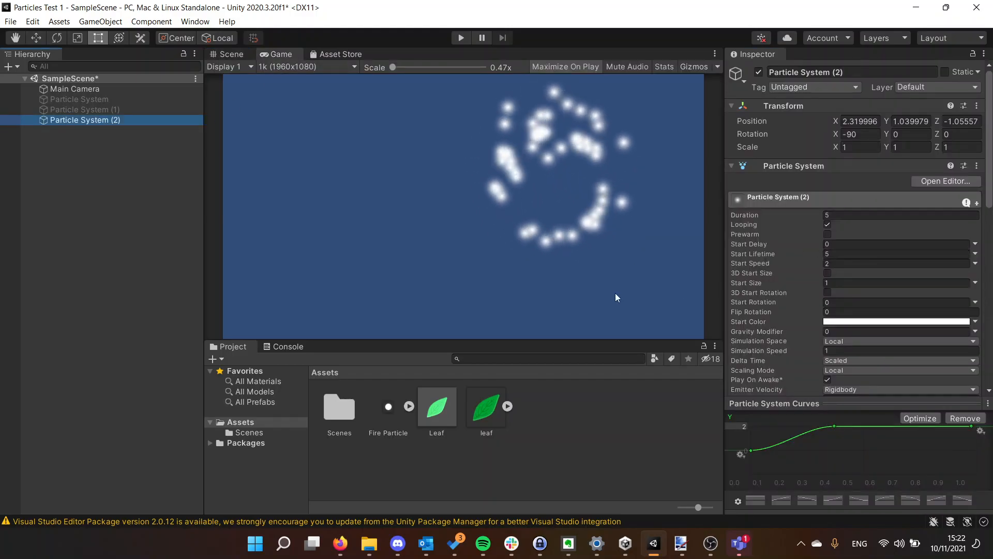
- Change the emitter shape of Particle System (2) to Sphere
scroll(755, 256, "down", 5)
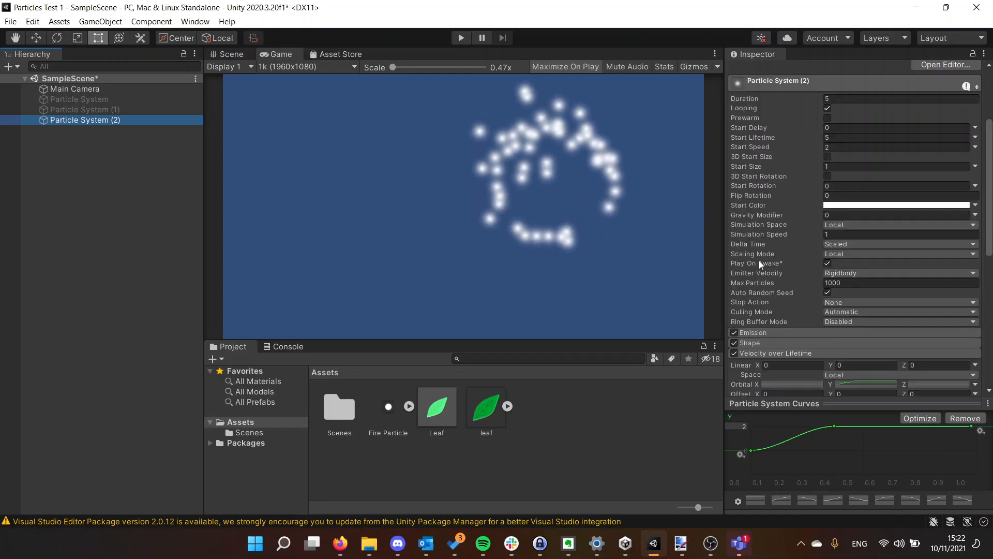
left_click(759, 216)
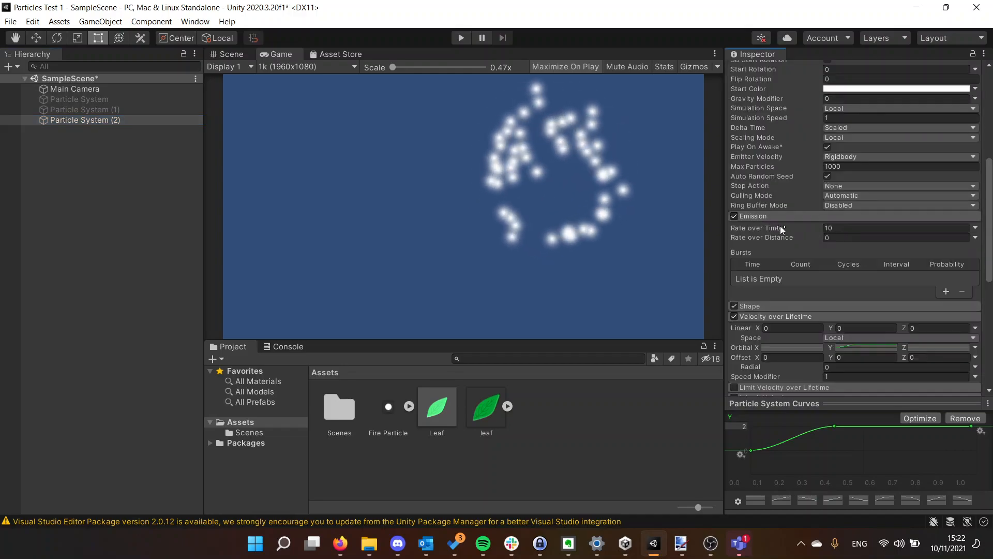
left_click(771, 215)
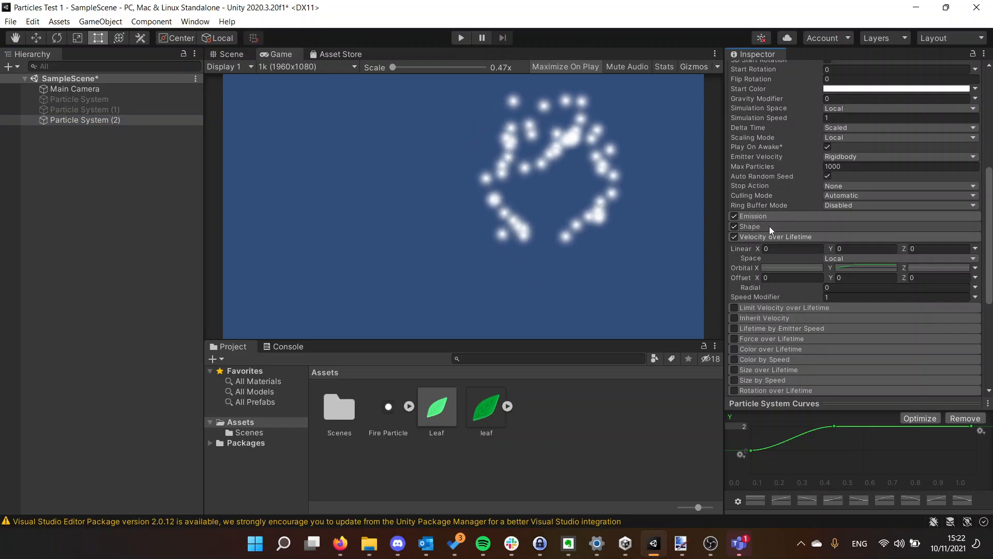
left_click(769, 226)
left_click(865, 239)
left_click(867, 252)
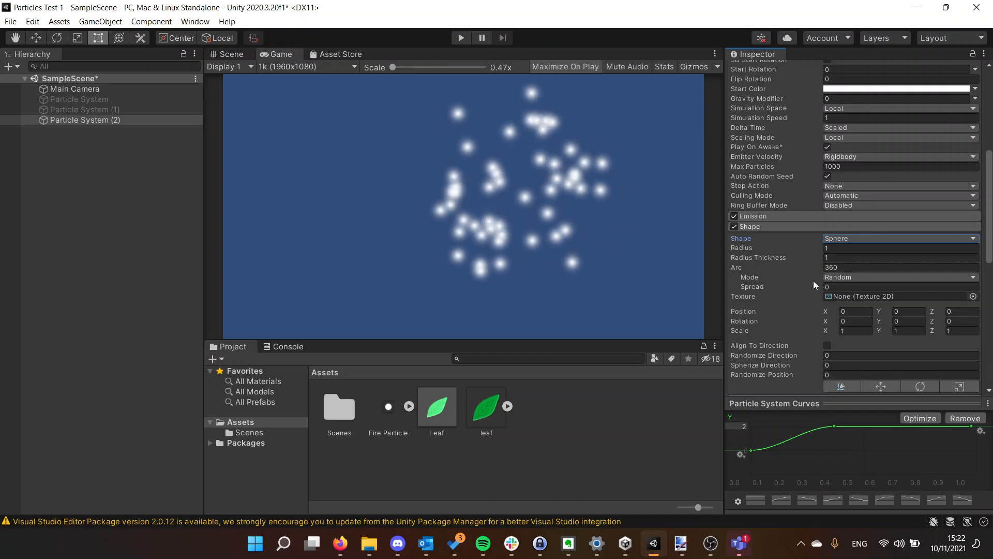
- Try a lower middle key on the Orbital Y curve, and bring it back up to nearly 2
left_click_drag(834, 426, 836, 446)
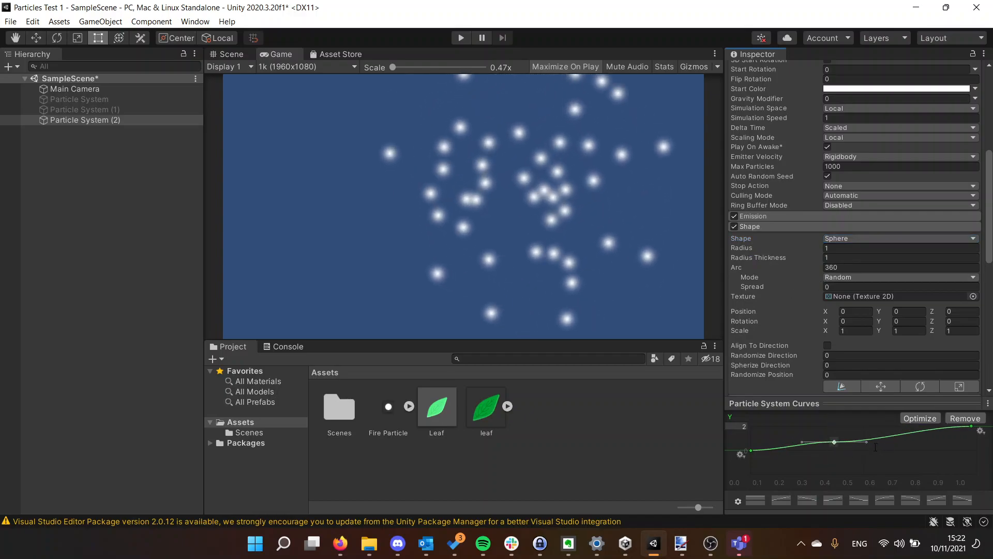
left_click_drag(972, 429, 971, 429)
left_click(834, 441)
left_click_drag(835, 429, 836, 427)
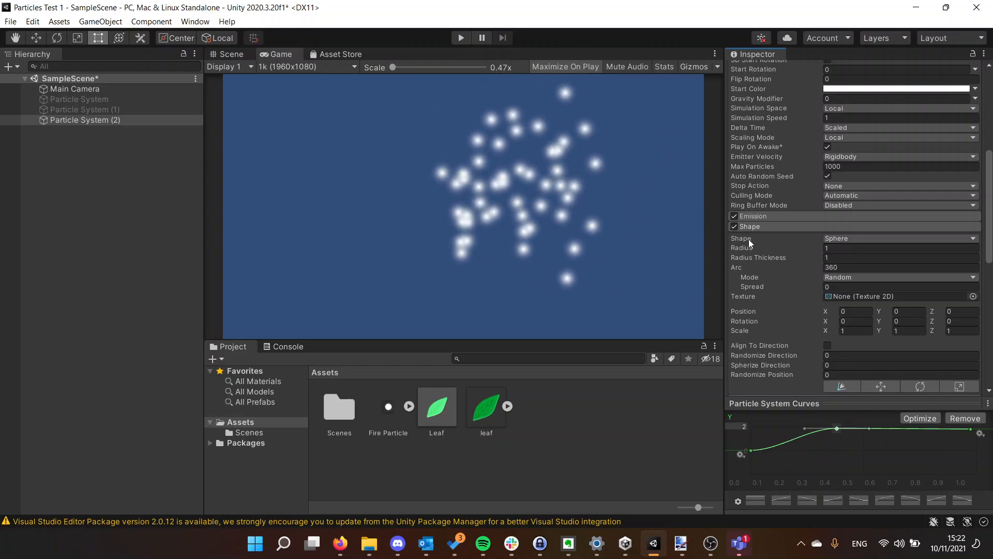
- Try a Start Speed of 0.5 for the particles
scroll(749, 239, "up", 4)
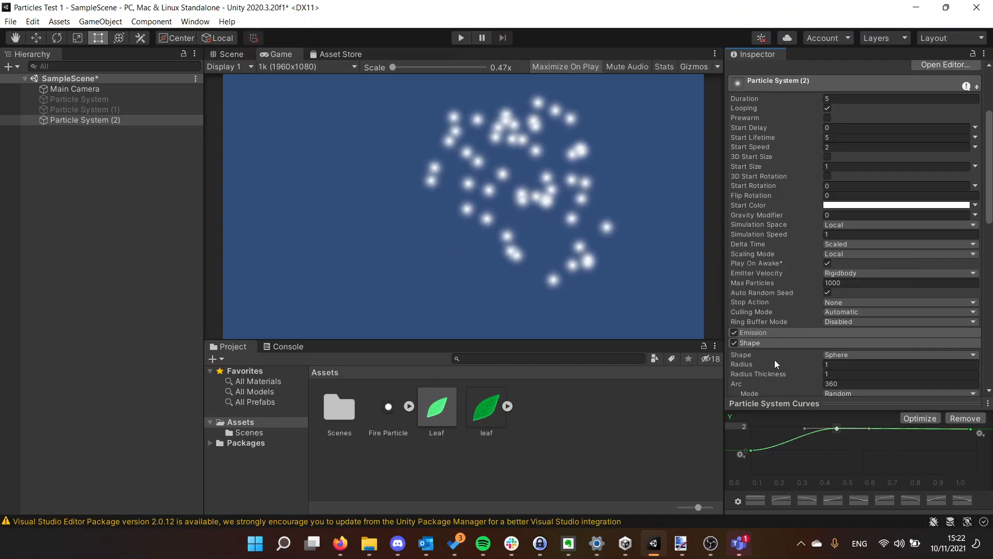
scroll(781, 284, "down", 4)
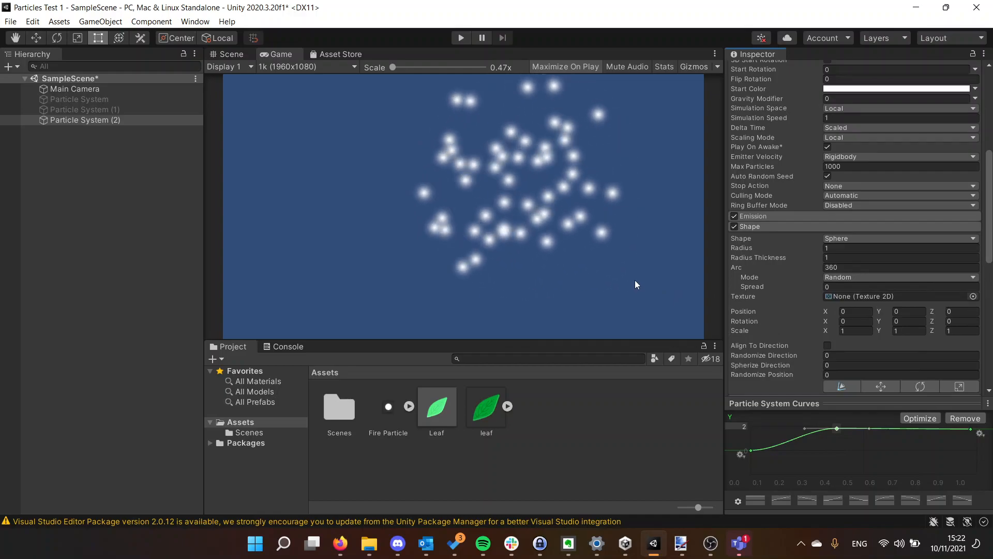
scroll(752, 269, "up", 8)
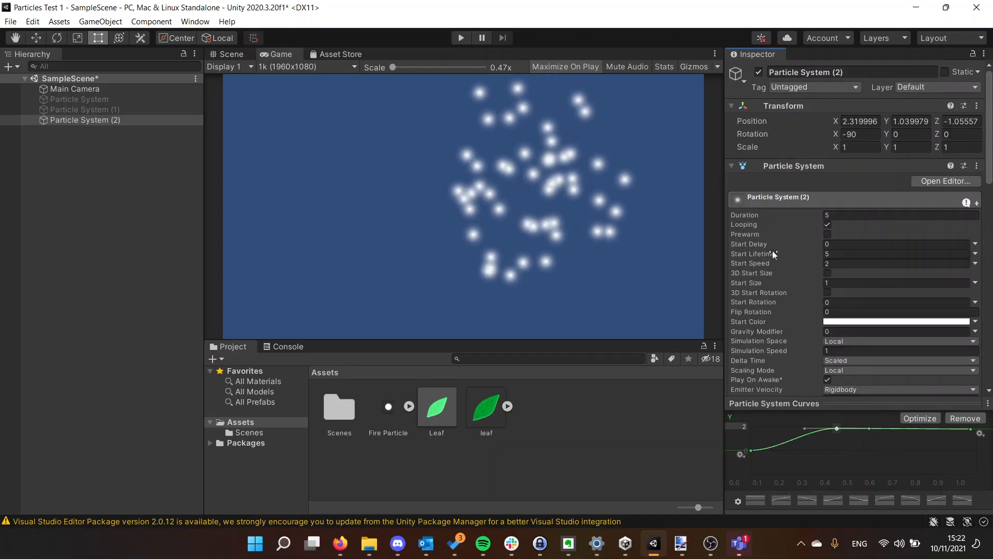
left_click(849, 266)
type("0.5")
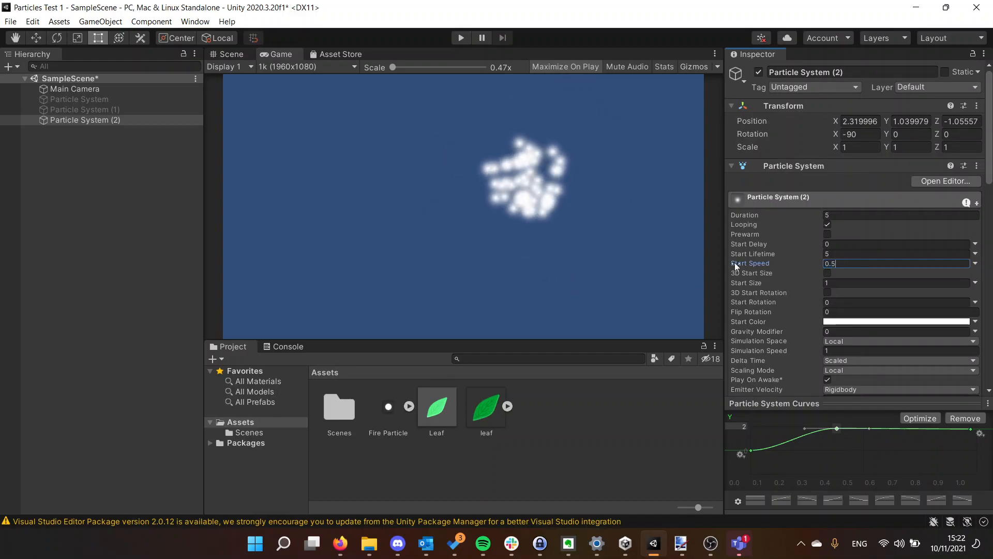
- Try lowering the Orbital Y curve's middle key to about 1 and its end key to about 0.4
scroll(752, 265, "down", 8)
left_click_drag(836, 429, 836, 439)
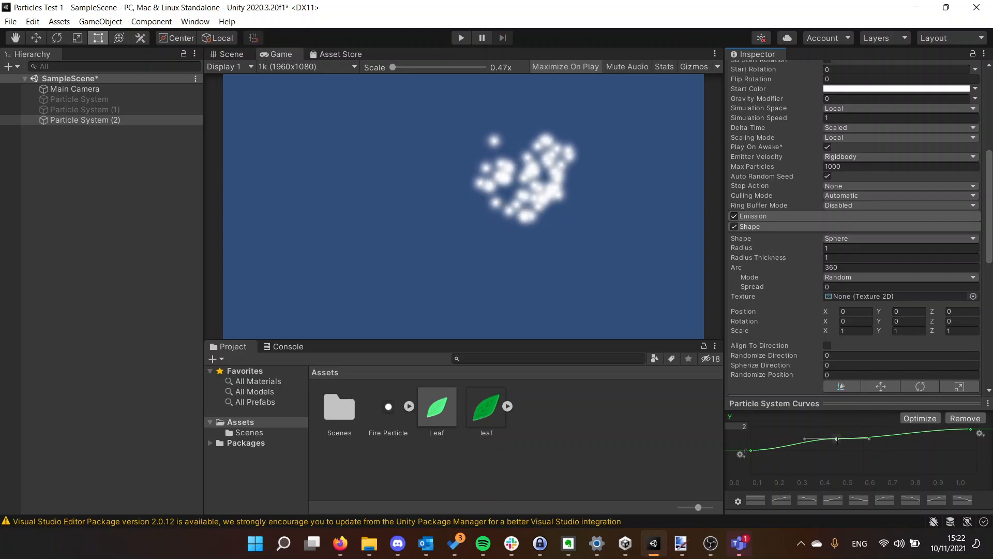
left_click_drag(971, 428, 967, 446)
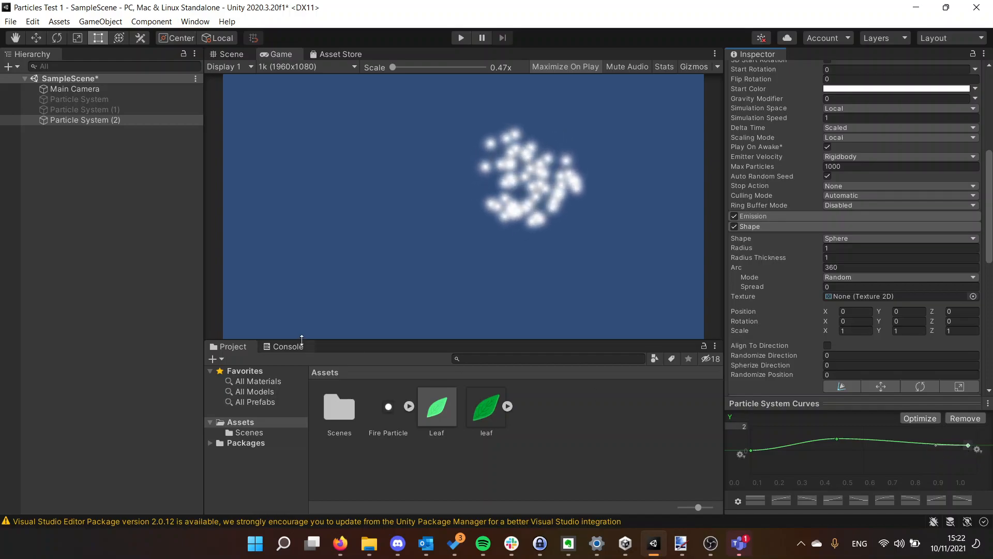
- Raise the Orbital Y curve's middle and end keys back near 2, and set Start Speed to 1.5 after trying 3
scroll(799, 172, "up", 5)
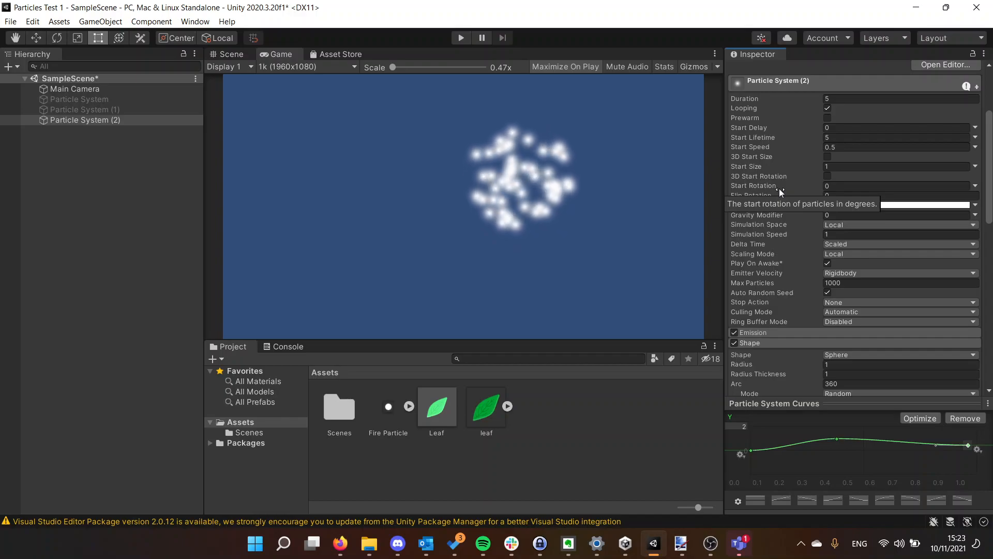
left_click_drag(838, 440, 834, 428)
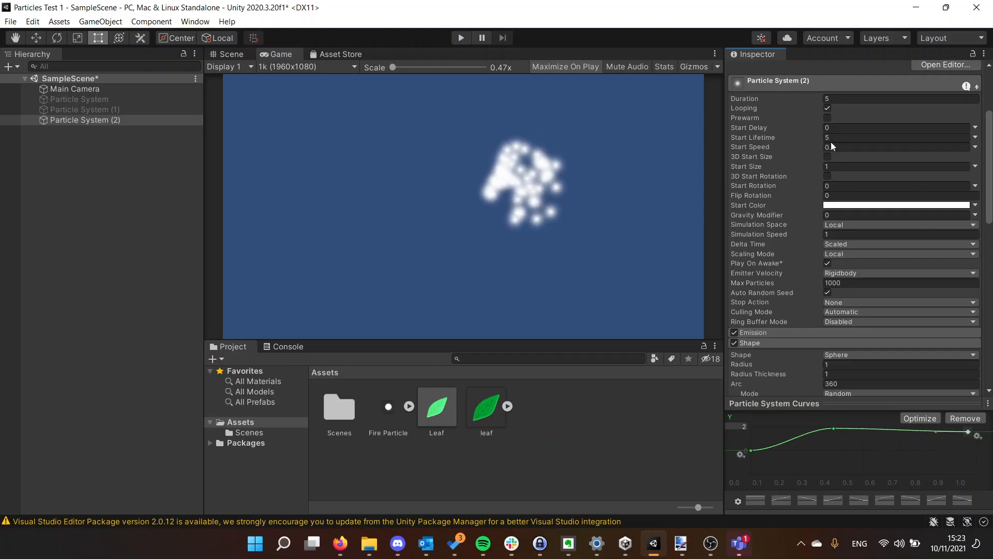
type("3")
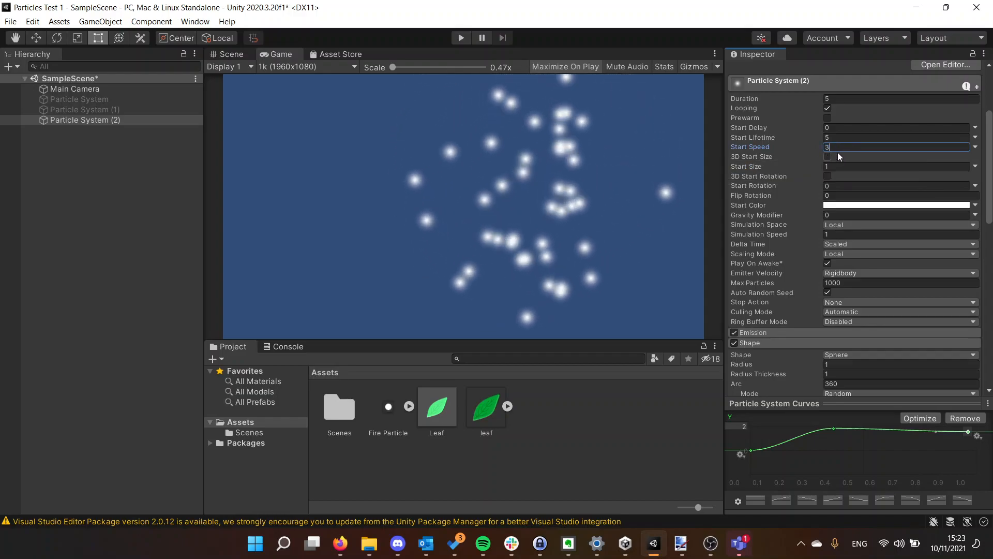
type("1.5")
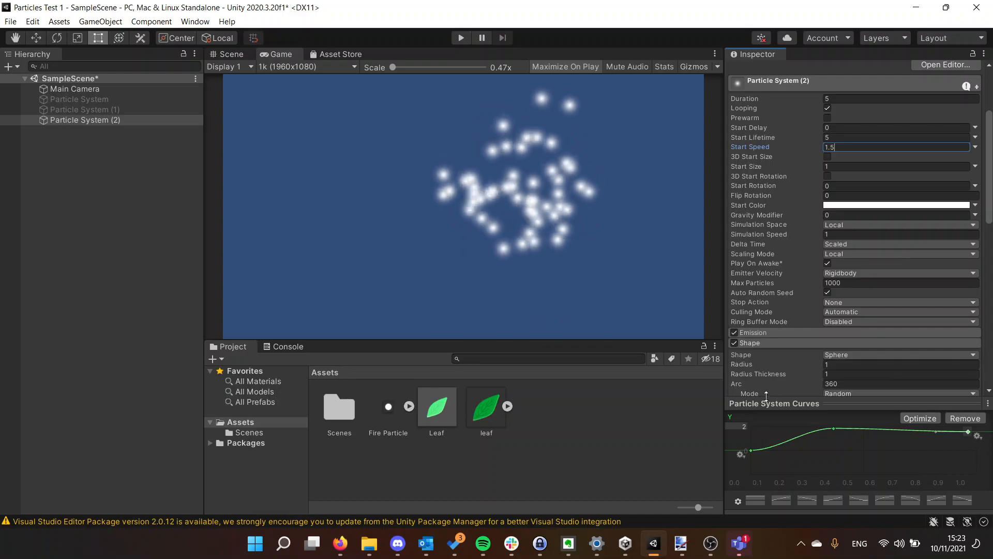
- Assign the Leaf material to the particle system's Renderer module
scroll(774, 153, "down", 10)
left_click(759, 308)
scroll(767, 240, "down", 5)
left_click_drag(437, 406, 918, 111)
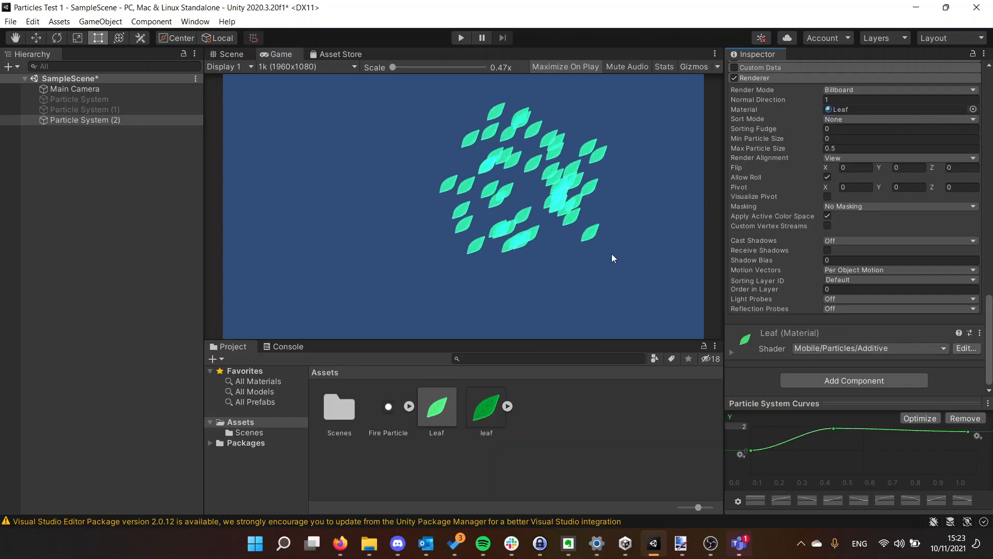
- Make Start Rotation random between two constants, 0 and 360
scroll(773, 212, "up", 15)
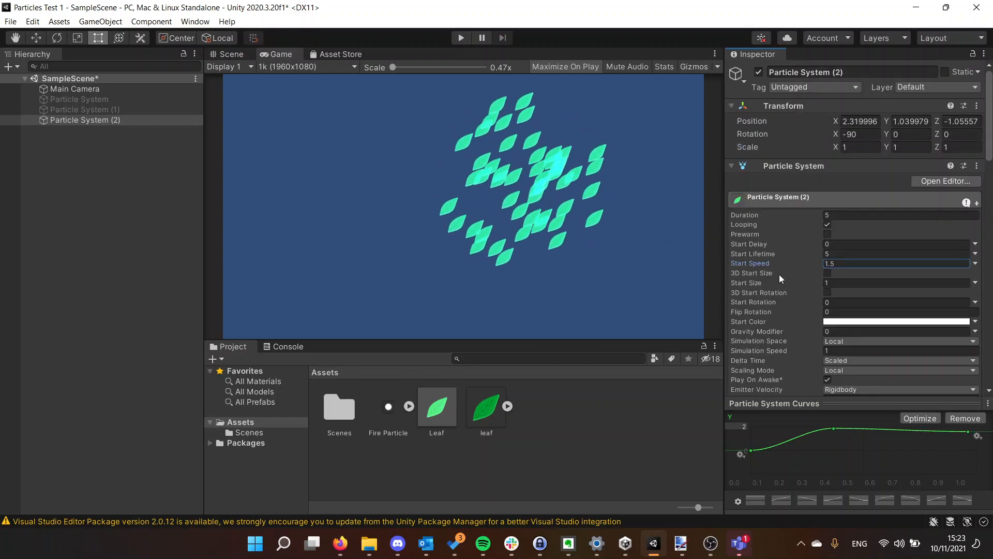
scroll(776, 274, "down", 5)
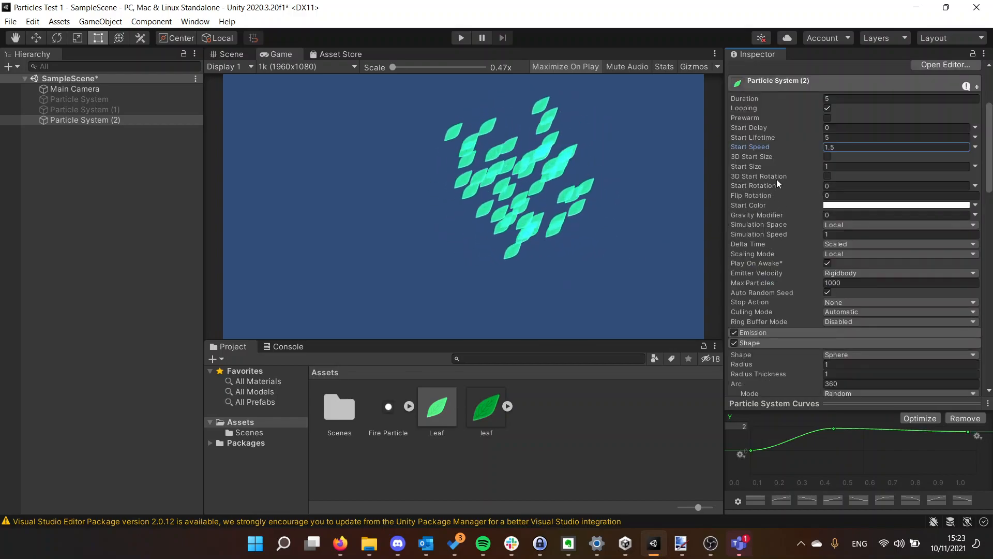
left_click(975, 186)
left_click(900, 222)
left_click(852, 186)
left_click(929, 187)
type("360")
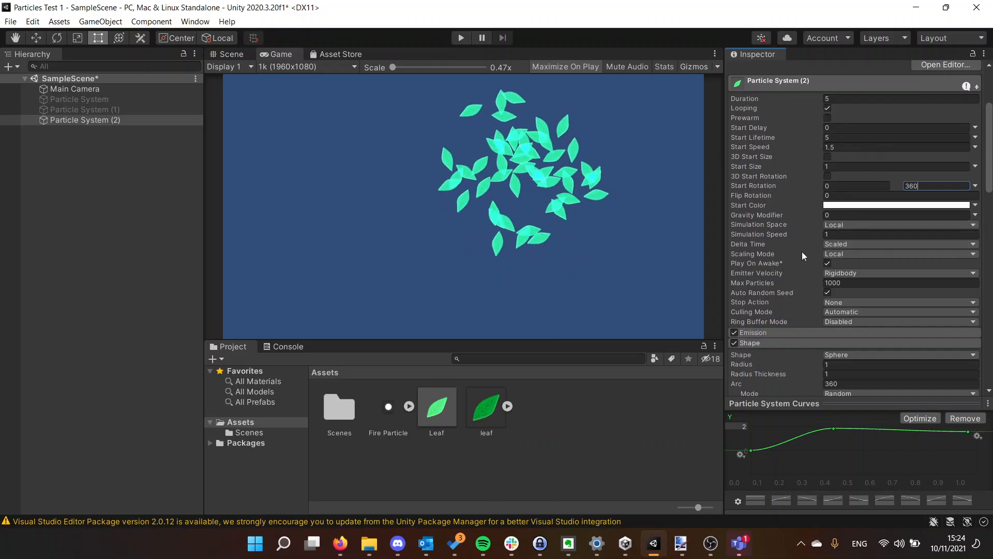
- Set the Start Size of the leaf particles to 0.4
scroll(802, 252, "down", 15)
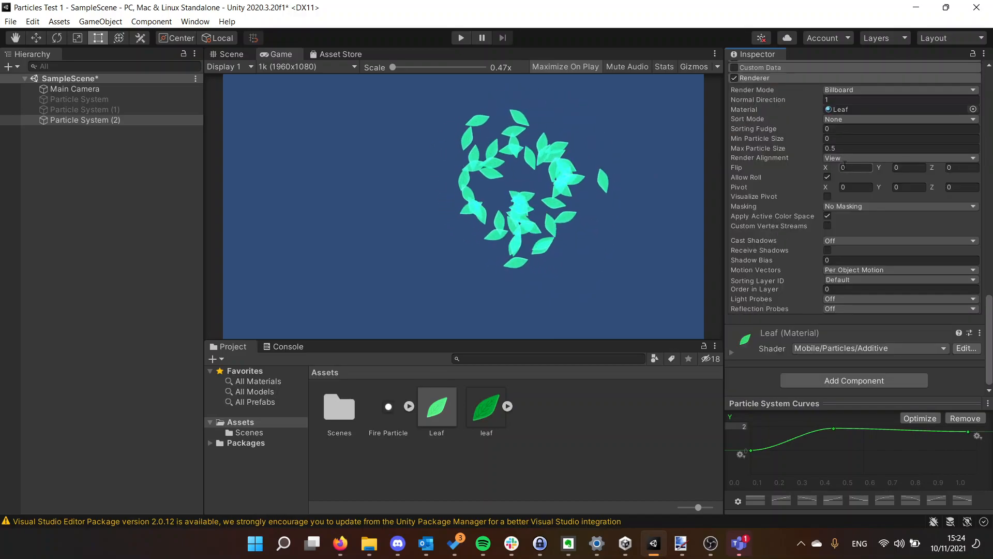
left_click(840, 148)
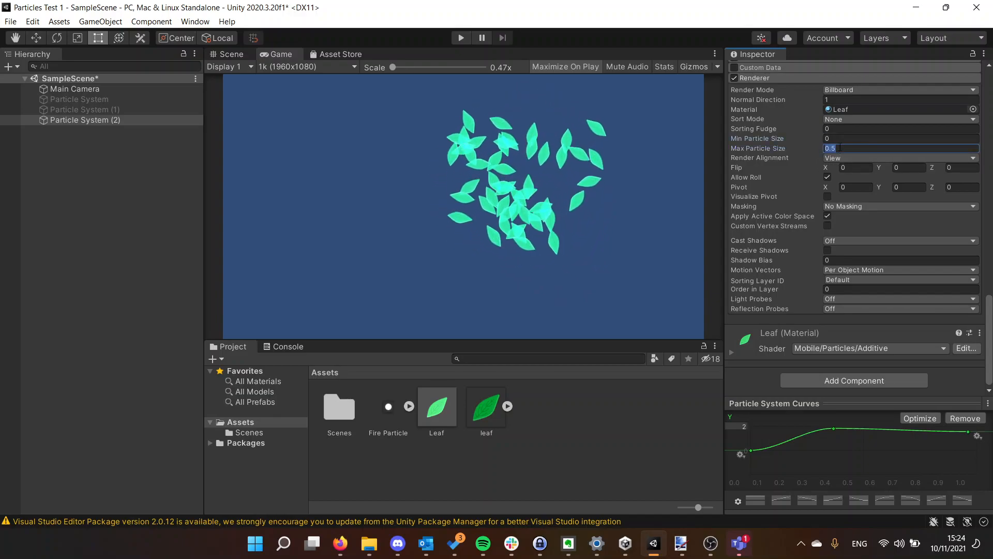
scroll(776, 154, "up", 10)
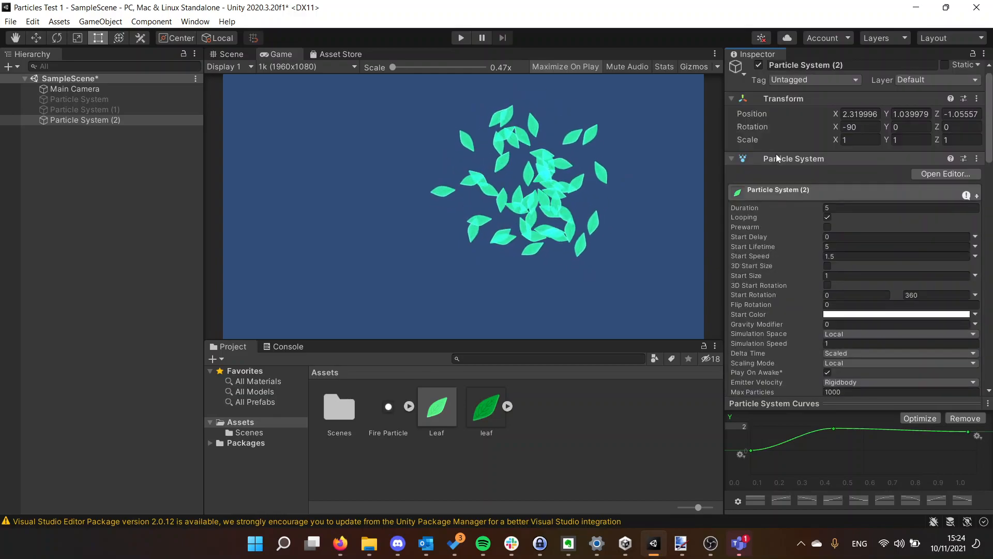
scroll(780, 174, "down", 2)
left_click(850, 159)
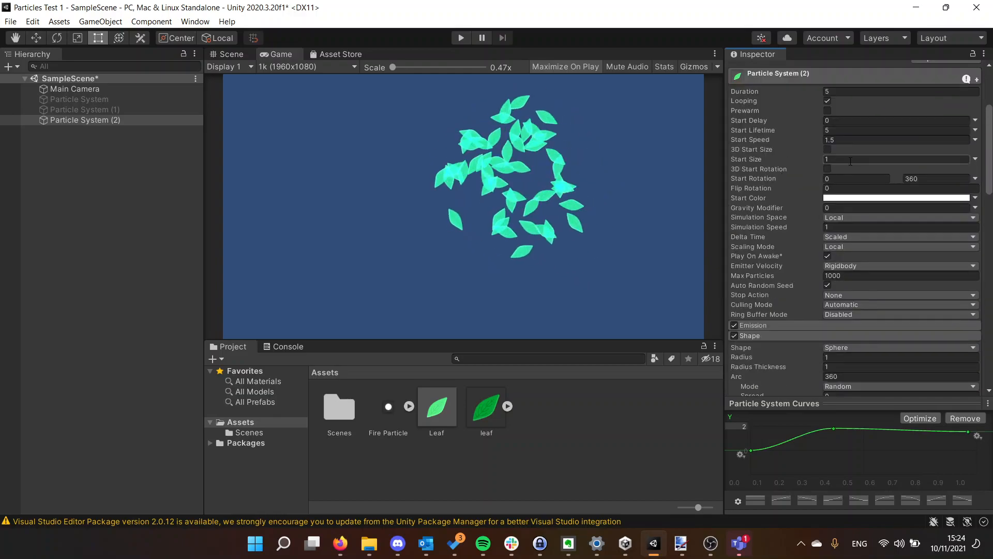
type("0.4")
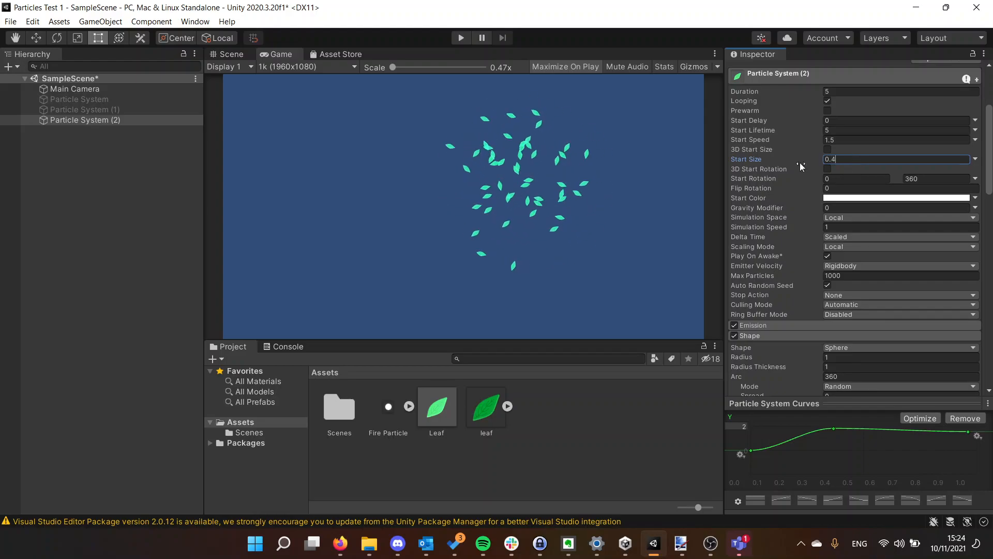
- Set the emission Rate over Time to 50
scroll(796, 163, "up", 3)
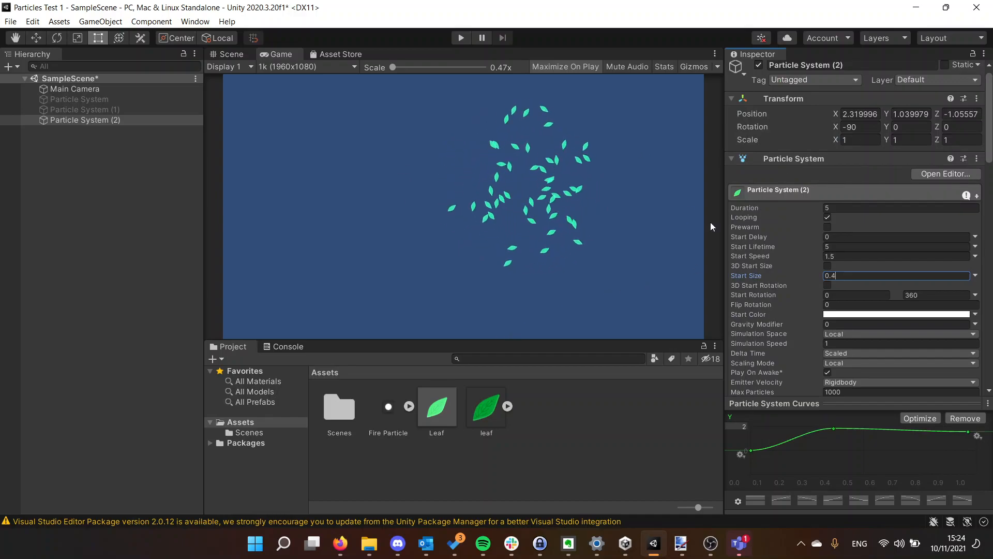
scroll(763, 228, "down", 3)
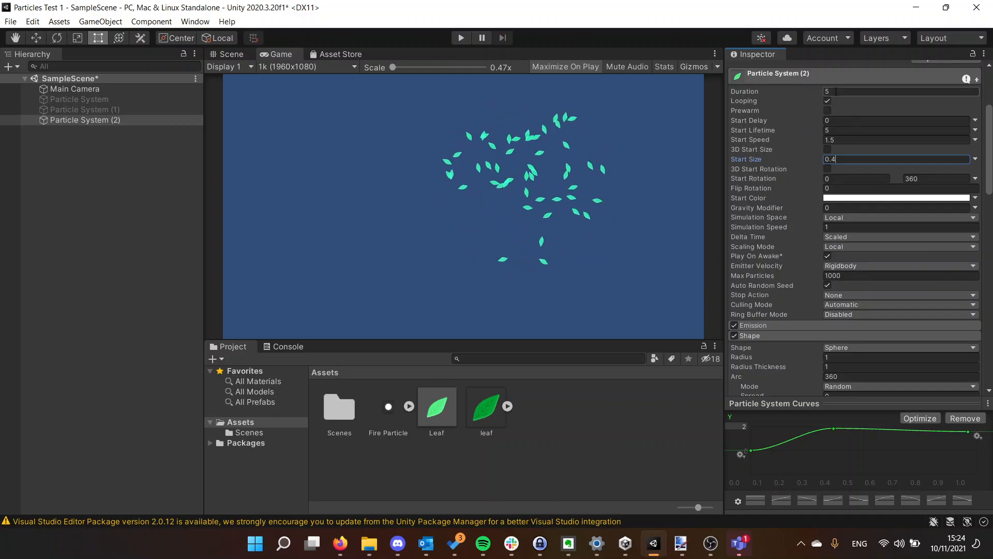
scroll(787, 122, "down", 3)
left_click(767, 208)
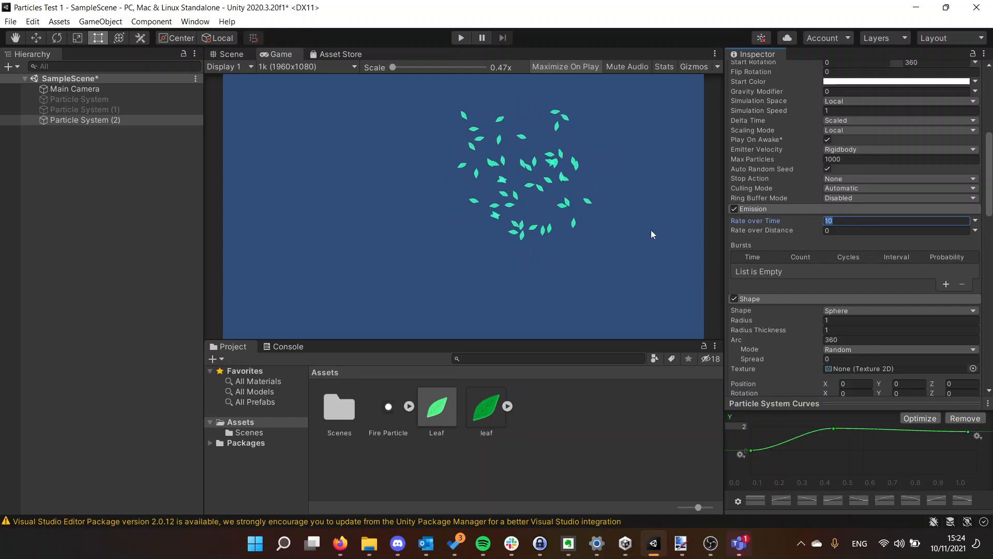
scroll(759, 191, "up", 4)
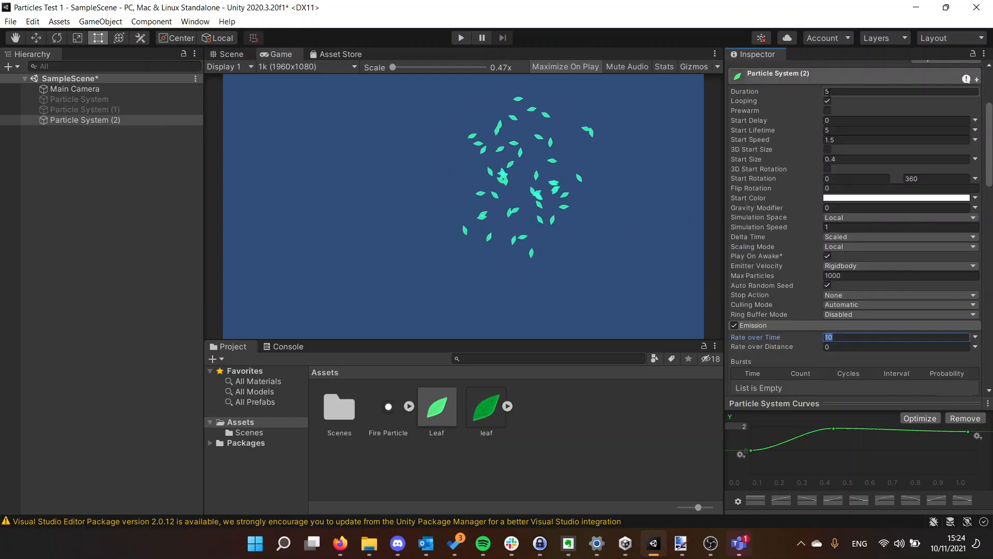
scroll(810, 147, "down", 4)
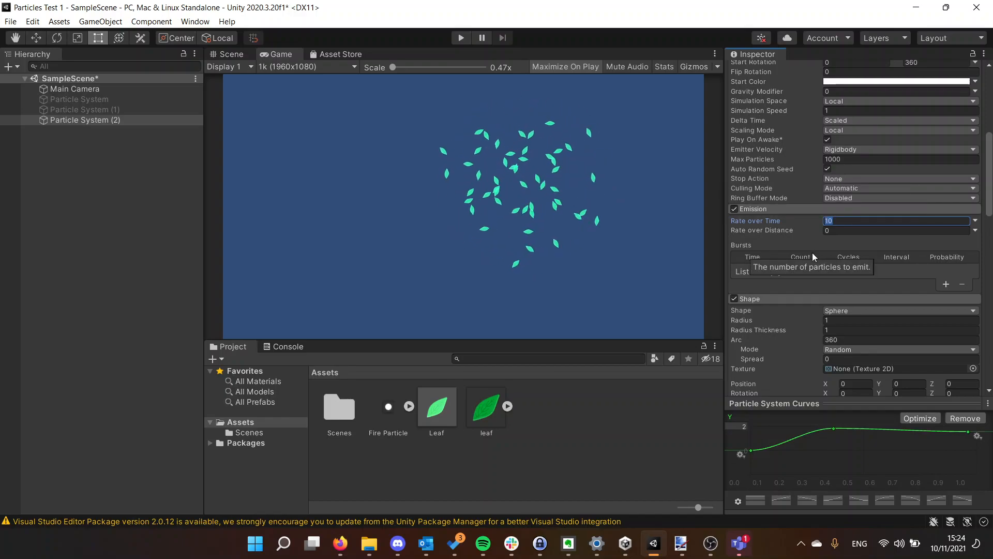
type("50")
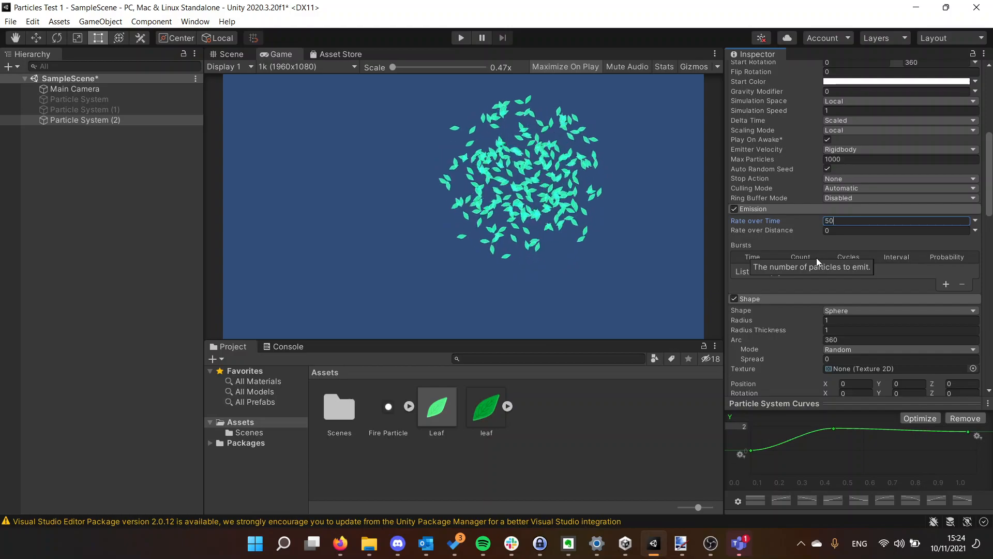
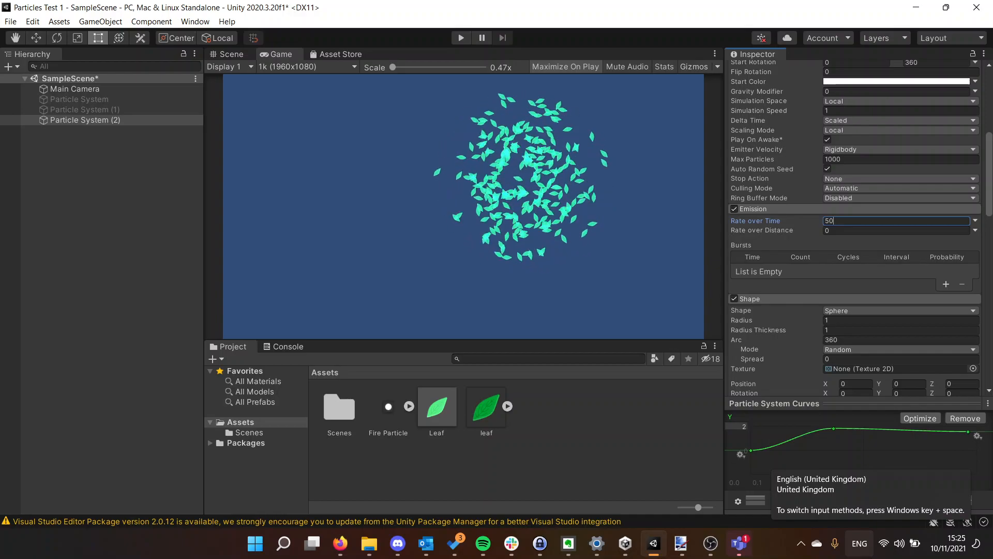
- Switch to Evernote and check the scratch pad's list of planned particle effects
left_click(579, 539)
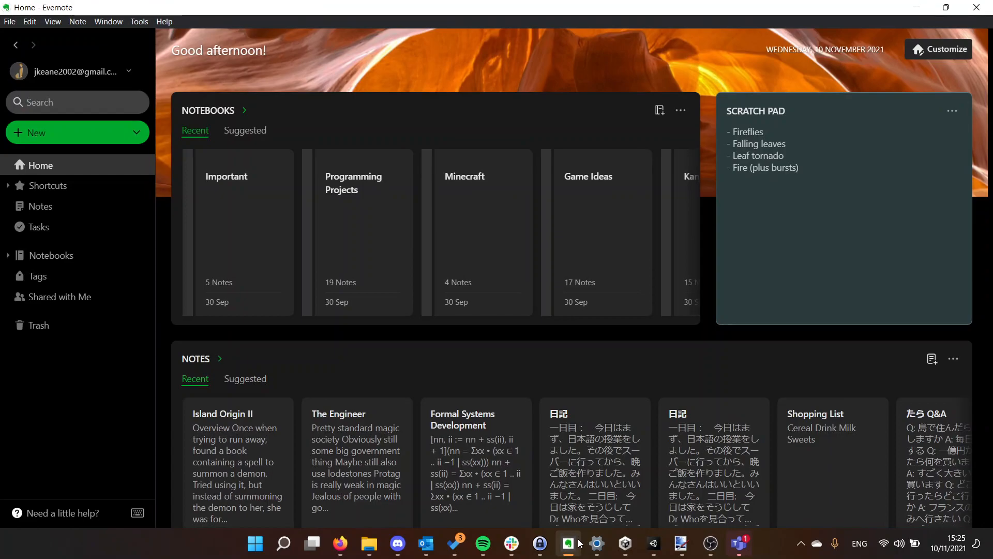
- Switch back to Unity and deactivate the Particle System (2) leaf tornado object
left_click(578, 542)
right_click(68, 121)
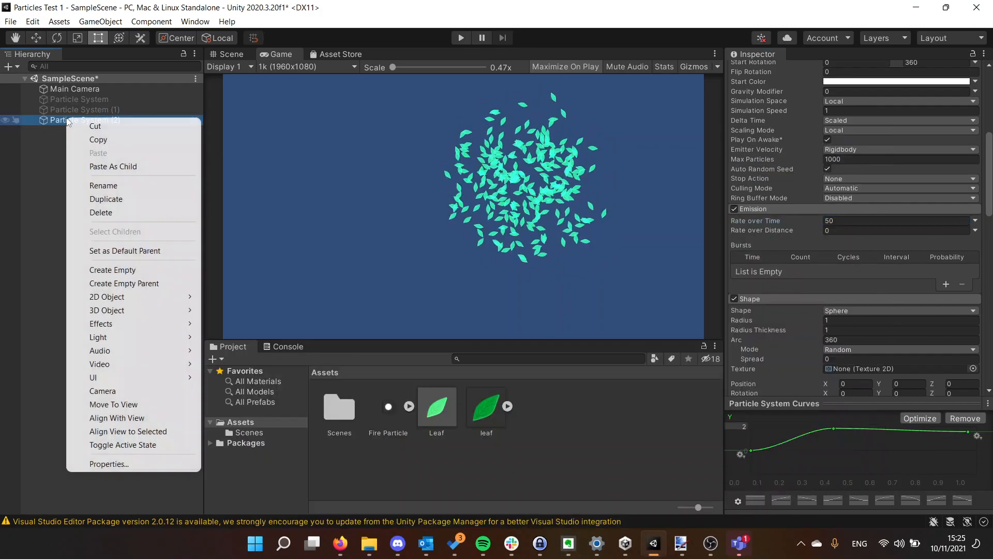
left_click(104, 185)
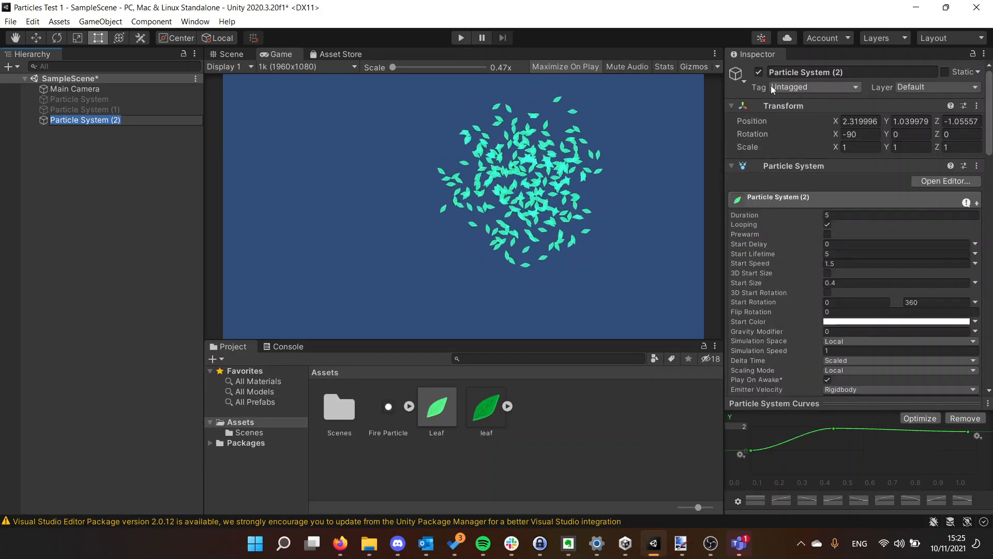
left_click(758, 72)
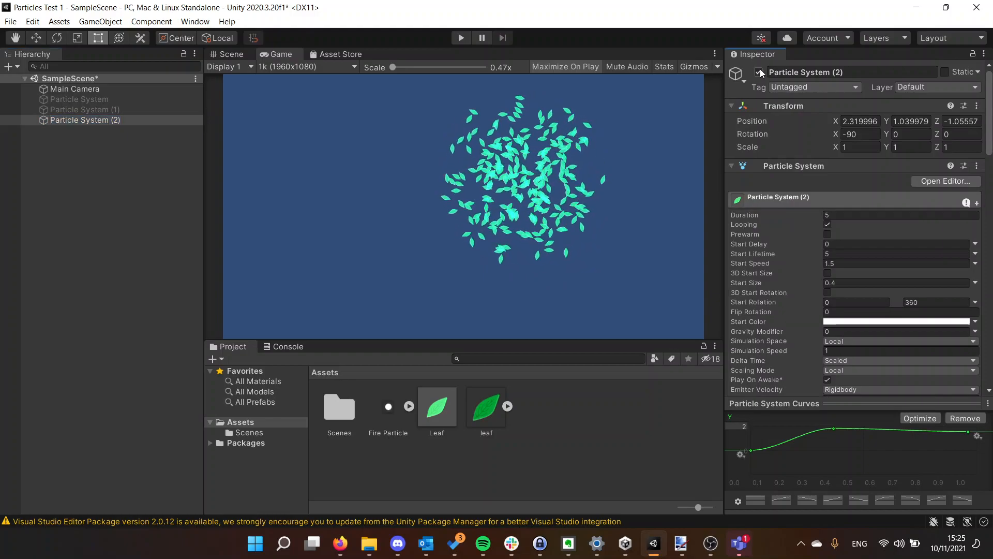
- Add a new particle system to the scene, keeping its default name
right_click(85, 144)
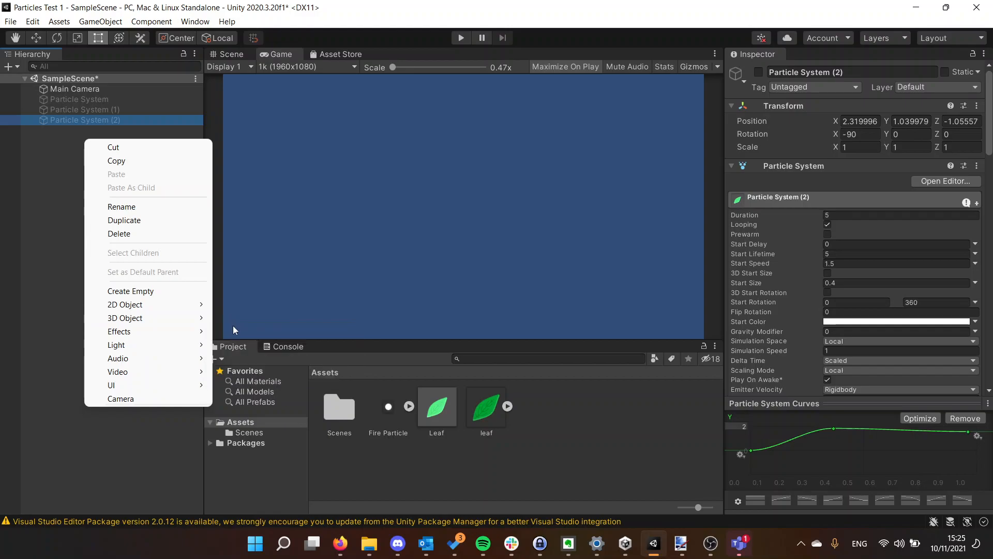
mouse_move(192, 331)
left_click(246, 329)
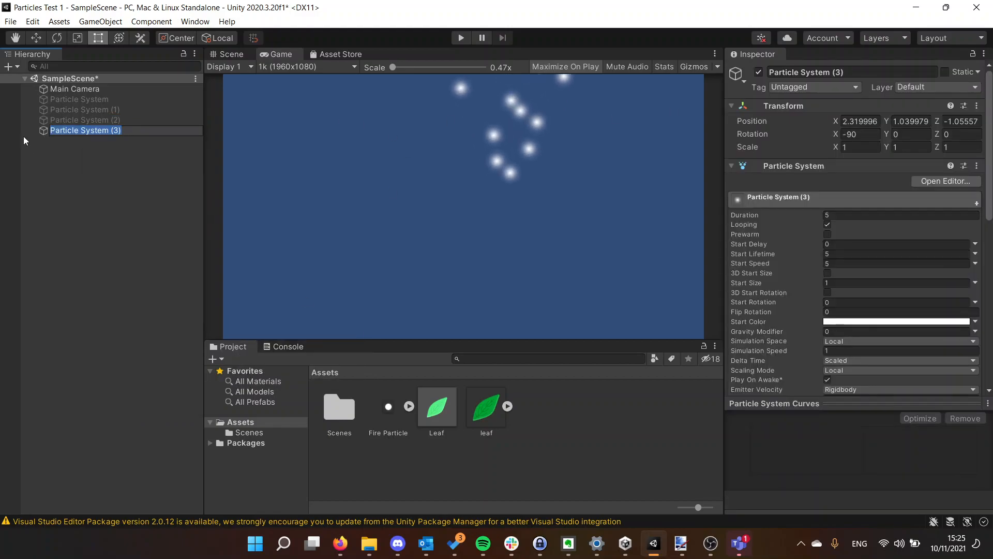
left_click(357, 170)
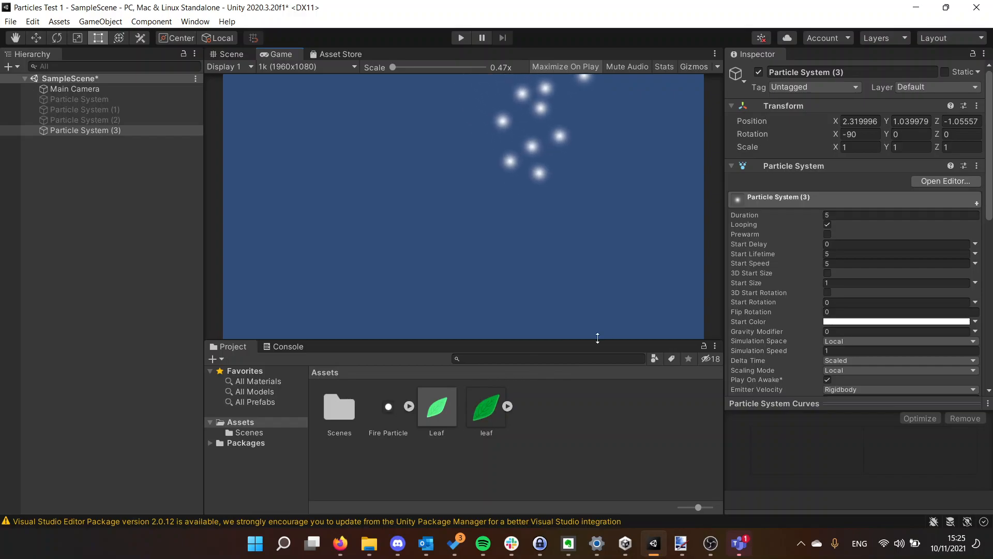
- Create a new material in the Assets folder for the fire particles
scroll(765, 231, "down", 5)
left_click(408, 433)
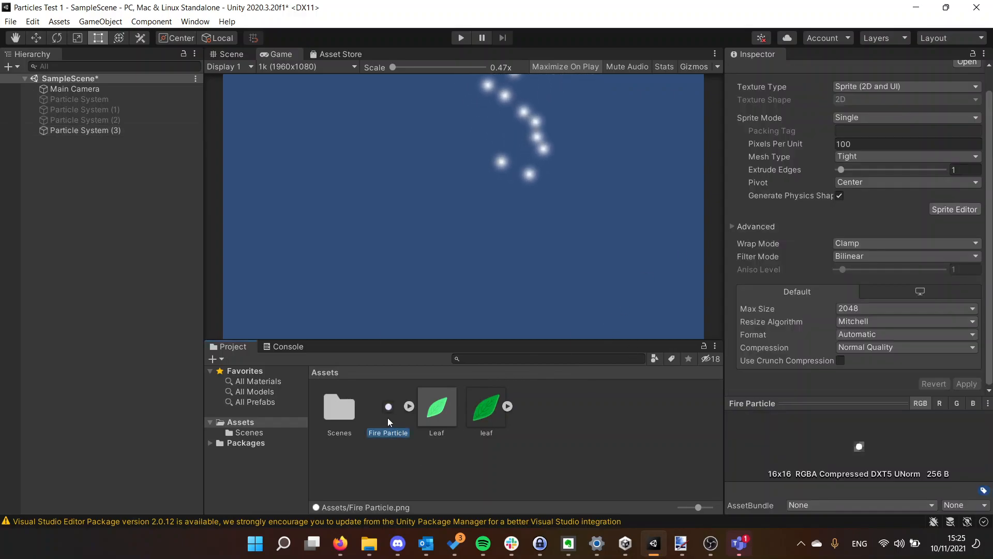
right_click(386, 417)
mouse_move(510, 84)
mouse_move(609, 85)
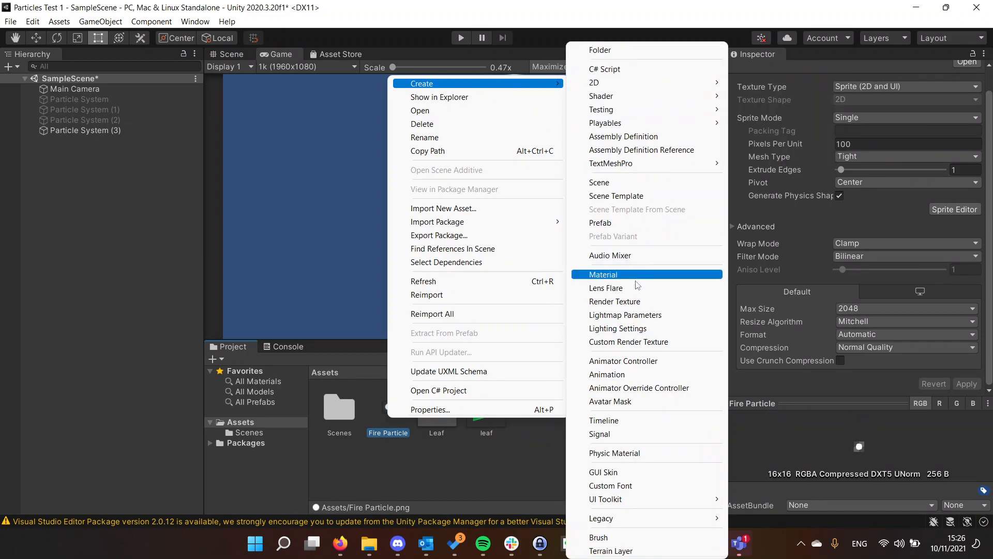
left_click(603, 274)
scroll(833, 91, "up", 1)
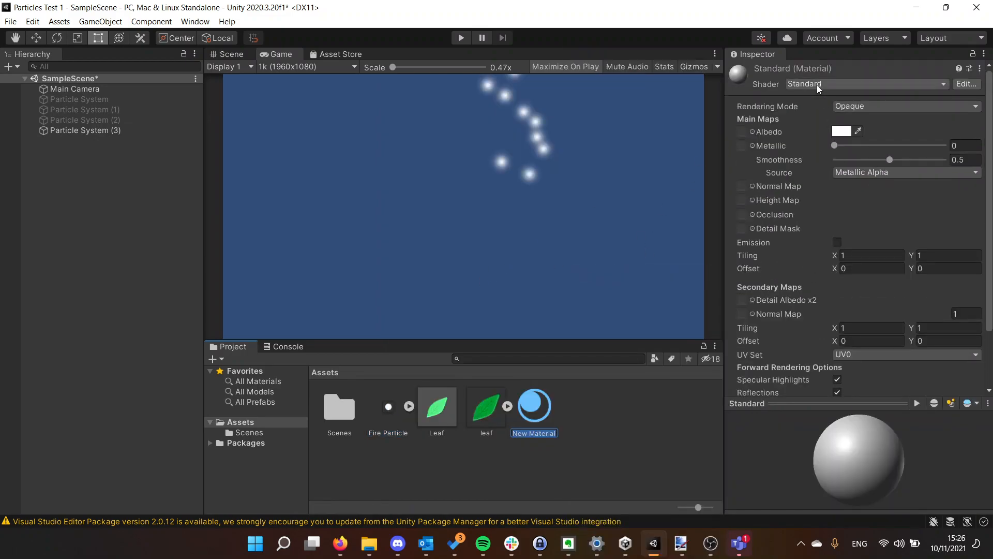
- Set the new material's shader to Mobile/Particles/Additive and assign the Fire Particle image as its particle texture
left_click(814, 85)
left_click(820, 126)
left_click(826, 126)
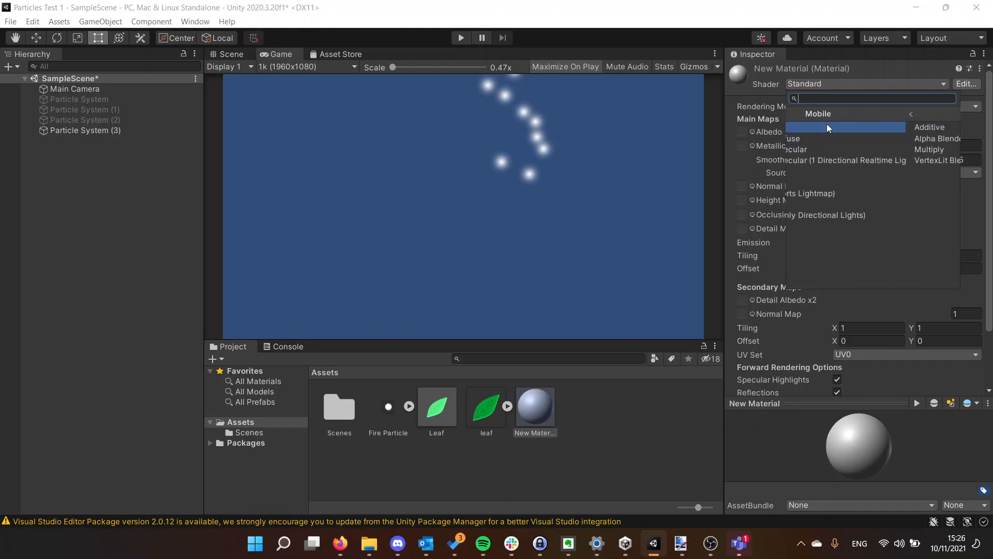
left_click(825, 128)
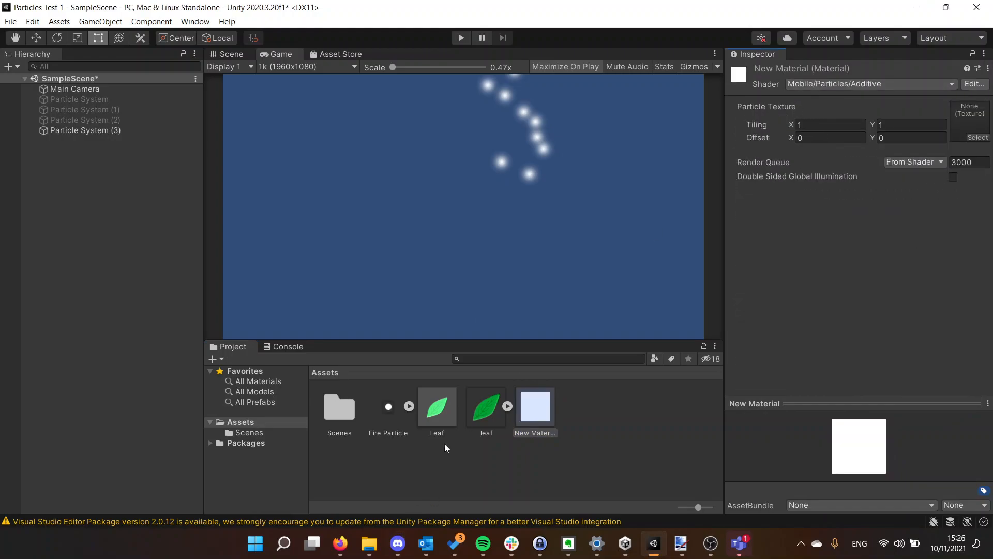
left_click_drag(991, 151, 967, 142)
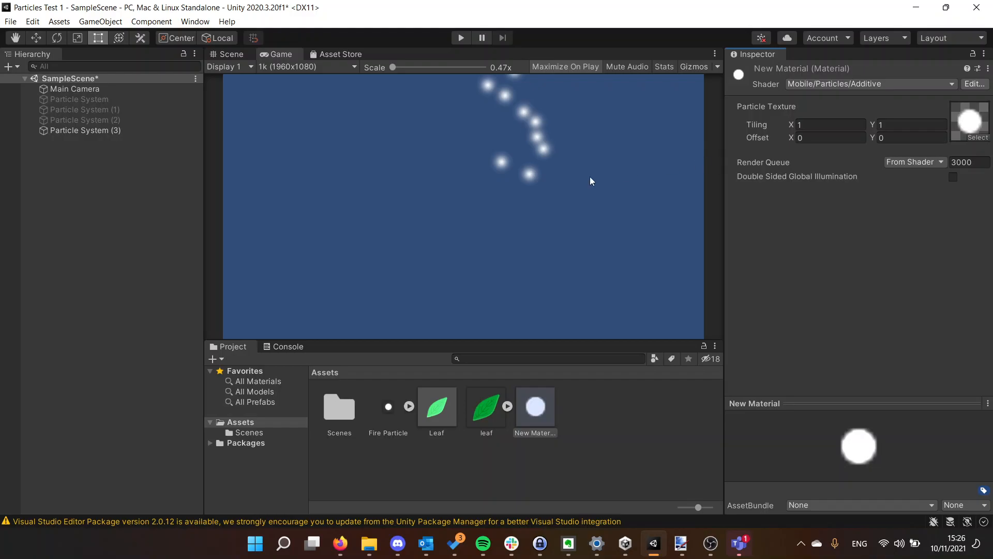
- Assign New Material as the material in the Renderer module of Particle System (3)
left_click(83, 130)
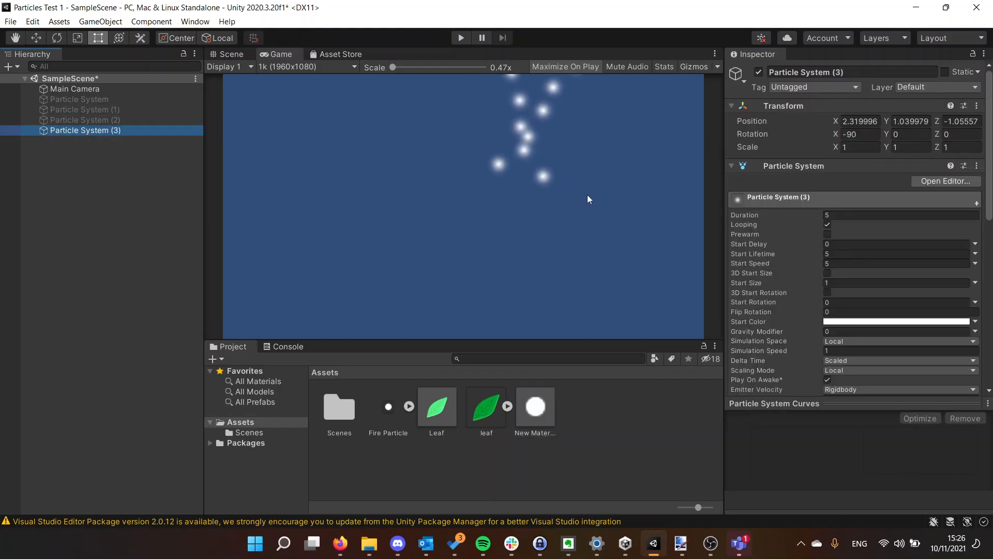
scroll(817, 207, "down", 10)
left_click(756, 309)
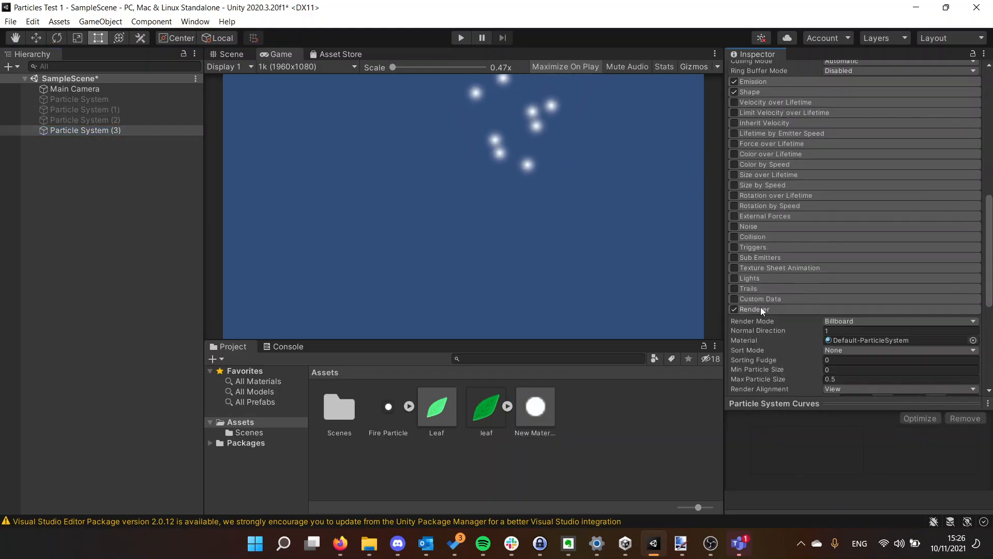
scroll(760, 306, "down", 8)
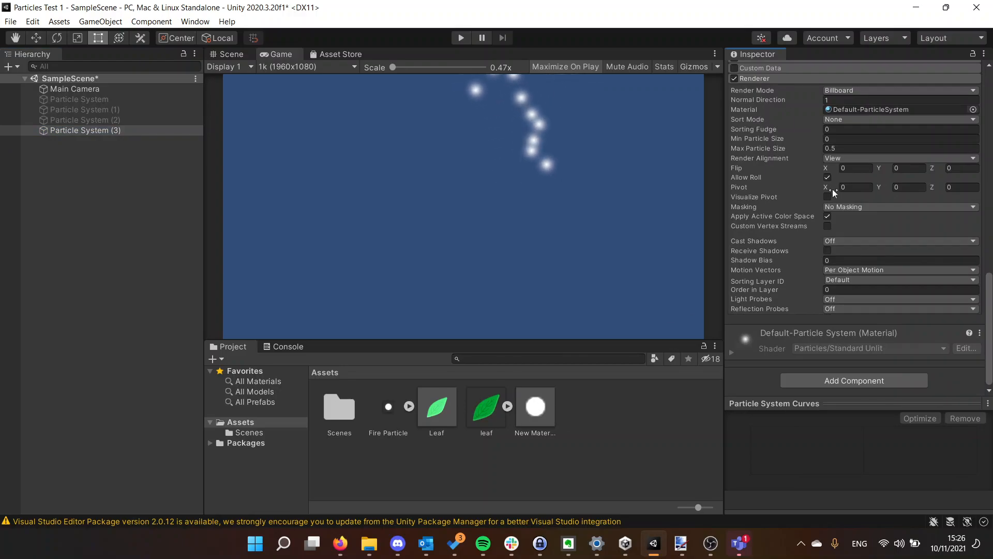
left_click_drag(522, 407, 854, 147)
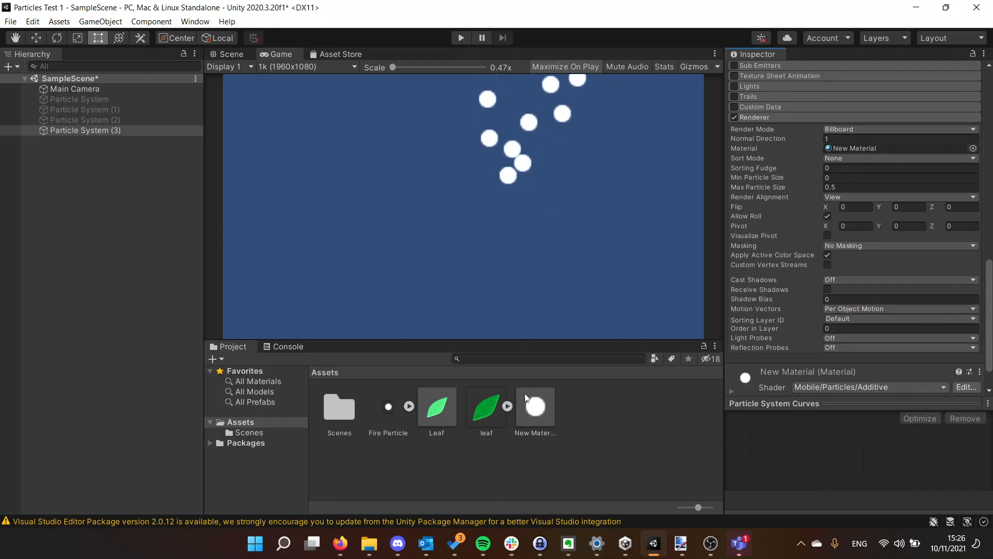
- Set the Fire Particle texture's Filter Mode to Point (no filter) and apply the import settings
left_click(384, 413)
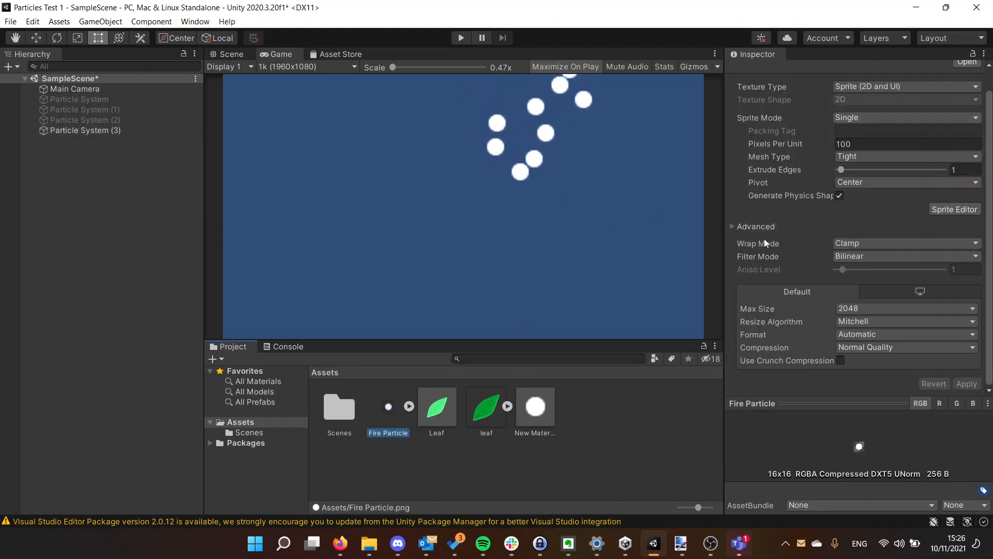
left_click(861, 256)
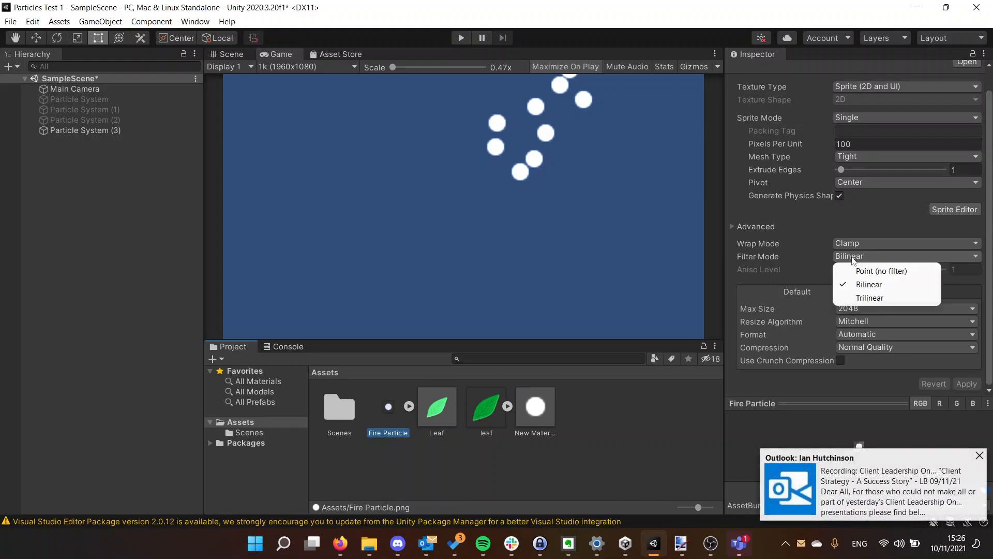
left_click(875, 270)
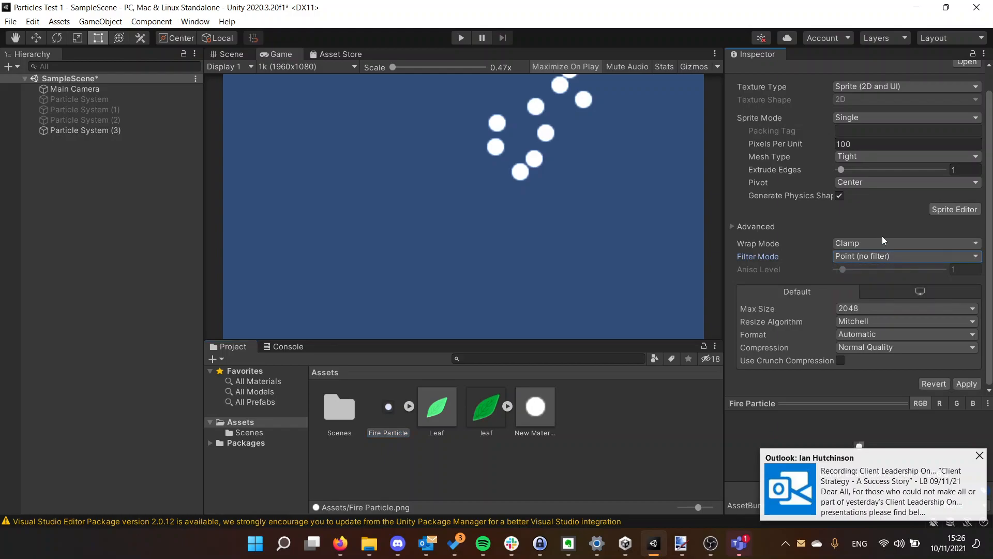
left_click(565, 434)
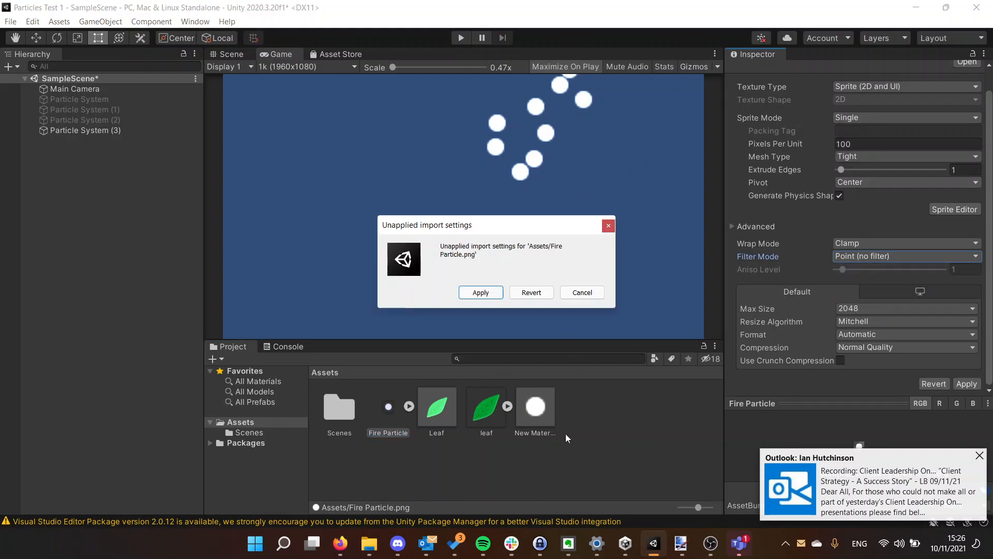
left_click(489, 294)
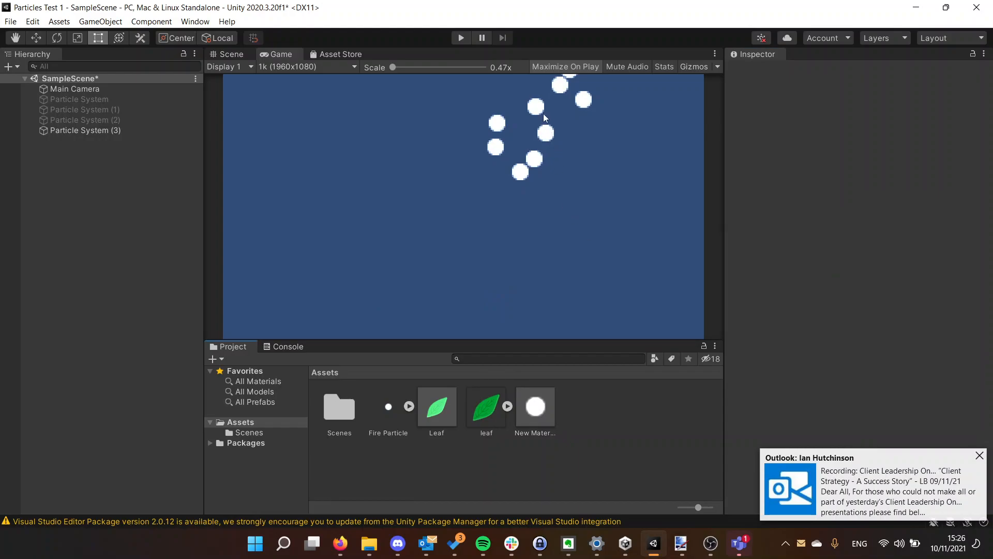
left_click(379, 429)
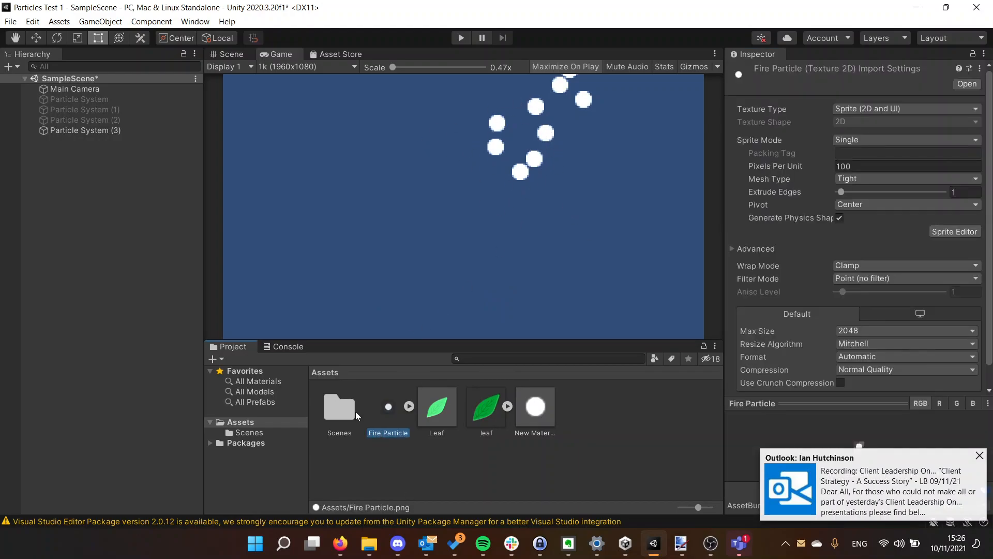
- Lower Particle System (3) to a Y position of -3.26 and return to the Game view
left_click(103, 134)
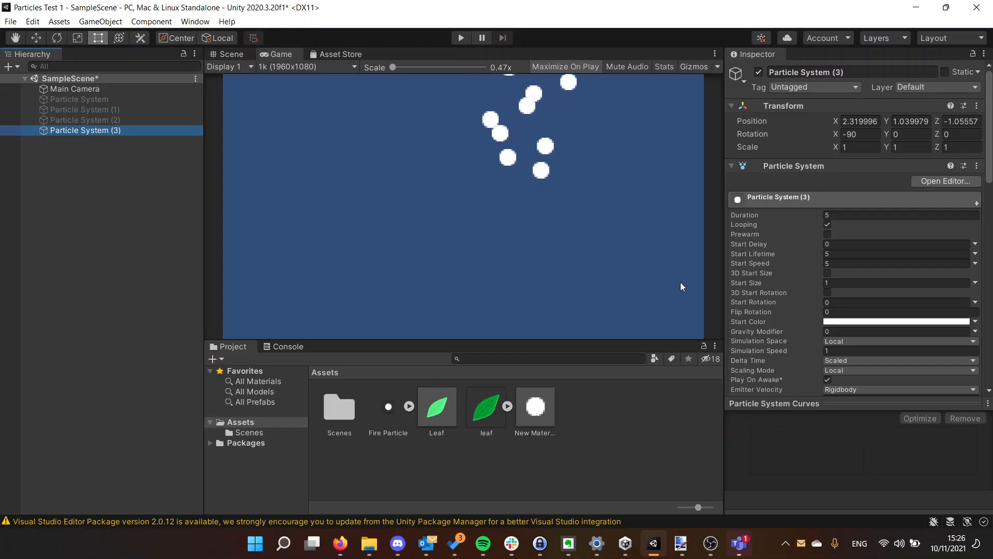
left_click(227, 53)
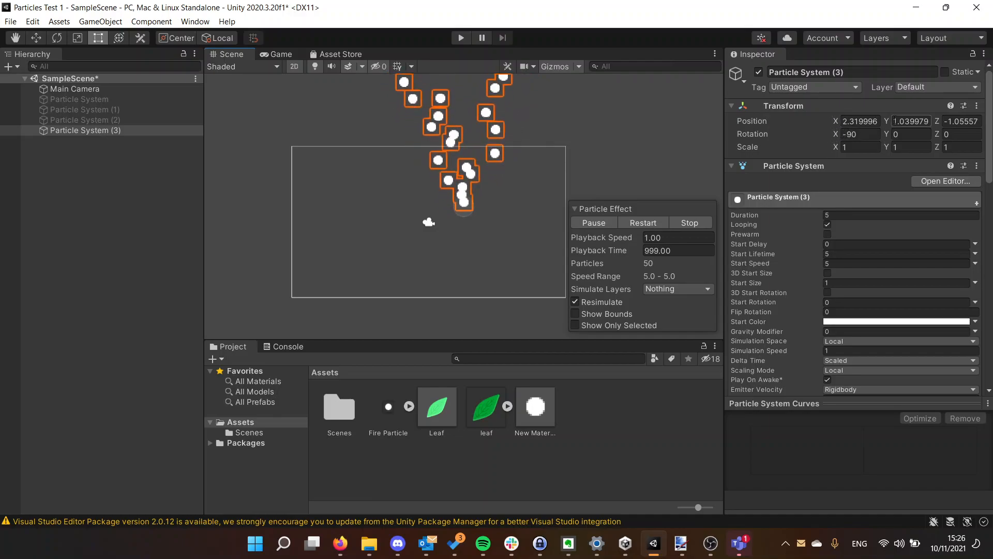
left_click_drag(894, 121, 797, 147)
left_click(277, 53)
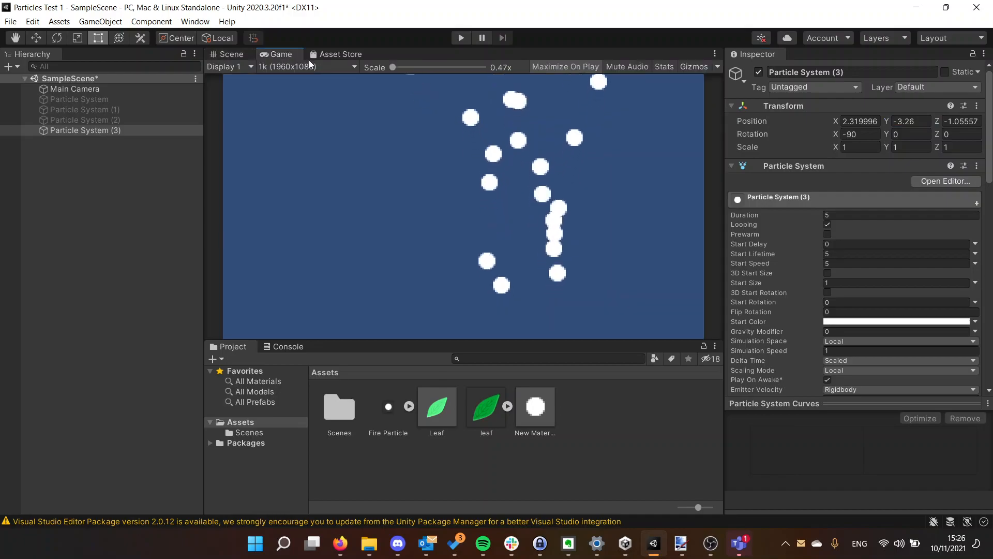
- Enable the Color over Lifetime module of Particle System (3) and expand its settings
mouse_move(753, 234)
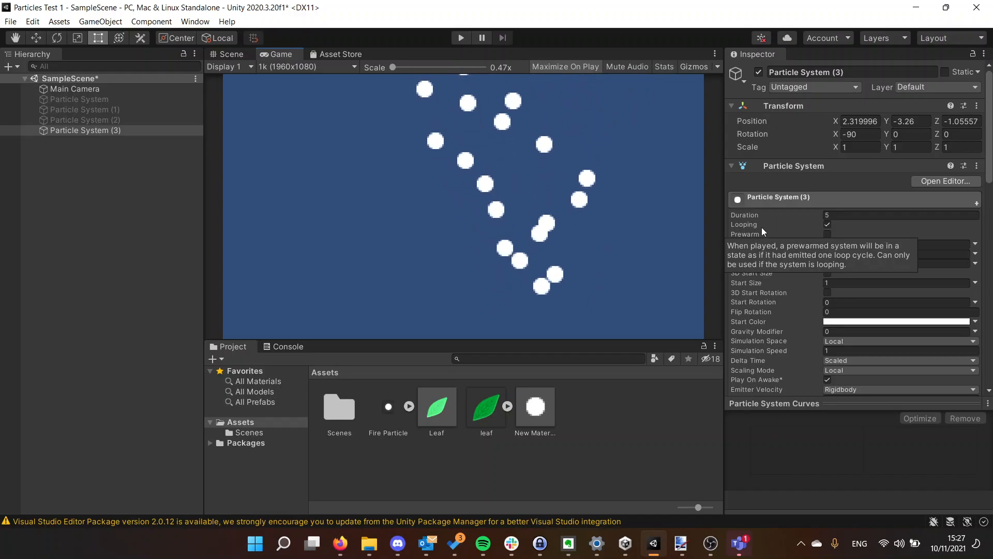
scroll(757, 261, "down", 10)
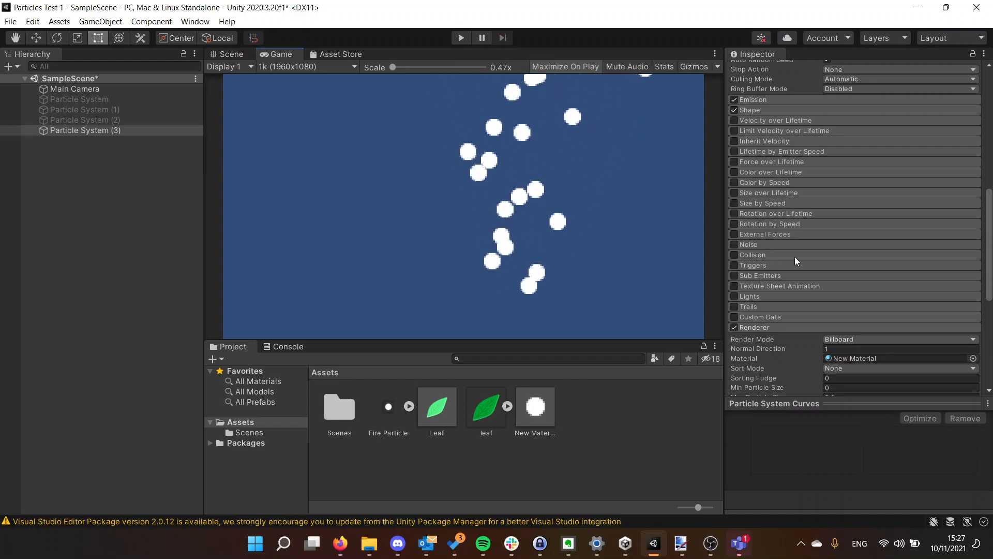
scroll(794, 256, "up", 6)
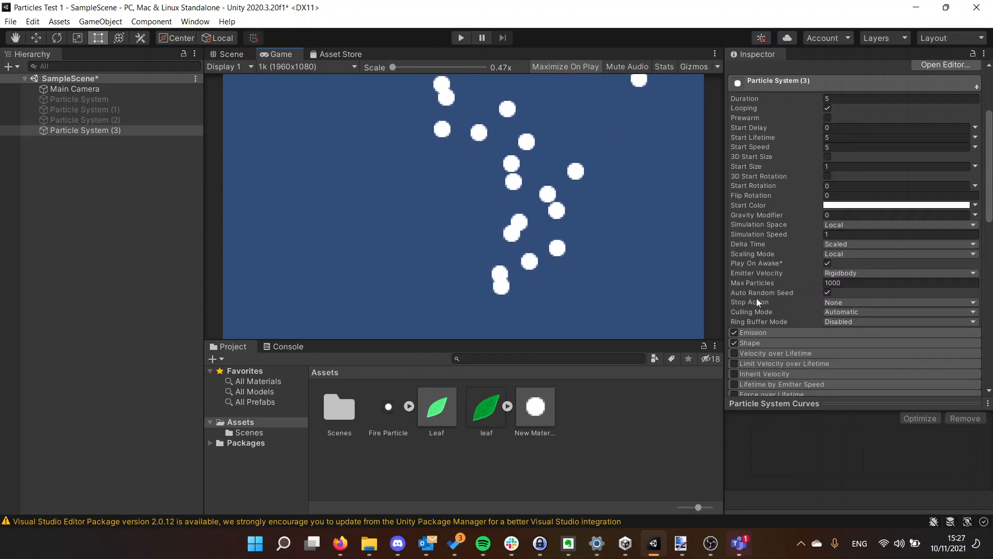
scroll(755, 301, "down", 3)
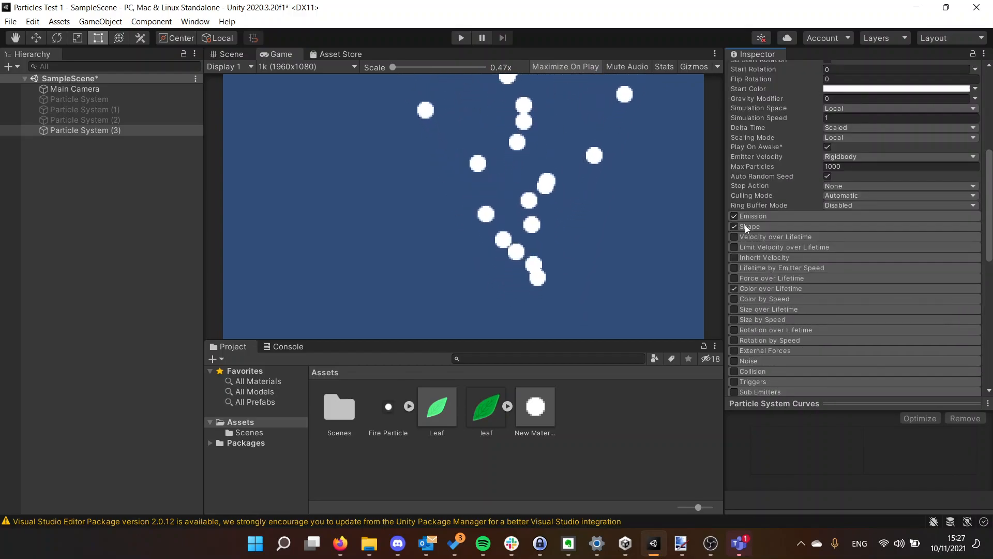
left_click(764, 288)
scroll(771, 243, "down", 3)
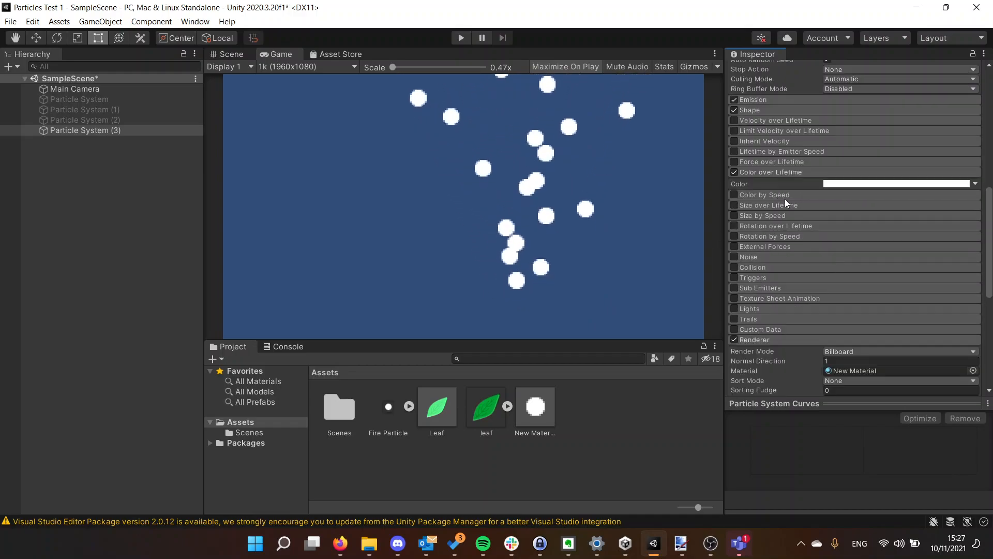
- Set the starting colour key of the Color over Lifetime gradient to pale yellow FFF881, at location 0.6%
left_click(861, 184)
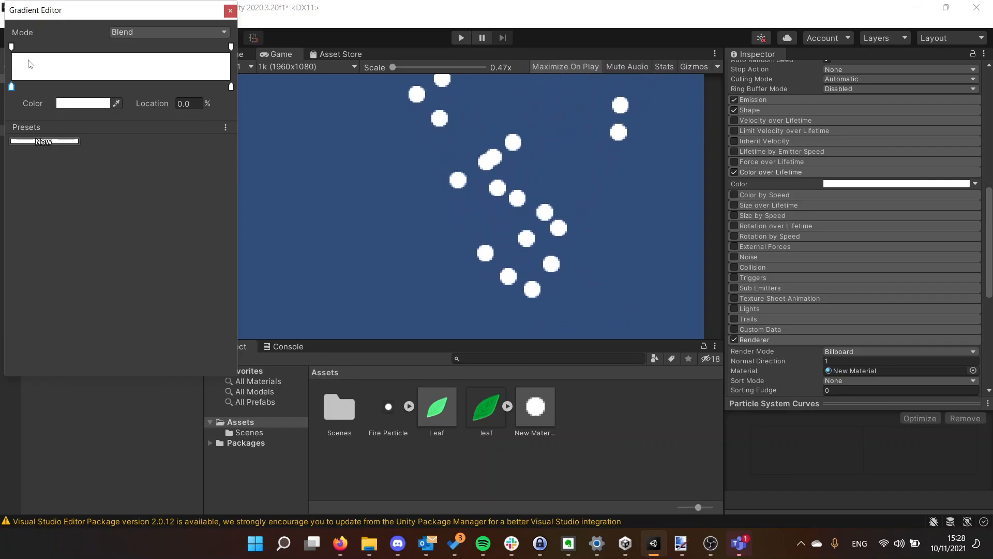
left_click_drag(11, 88, 13, 89)
left_click(58, 105)
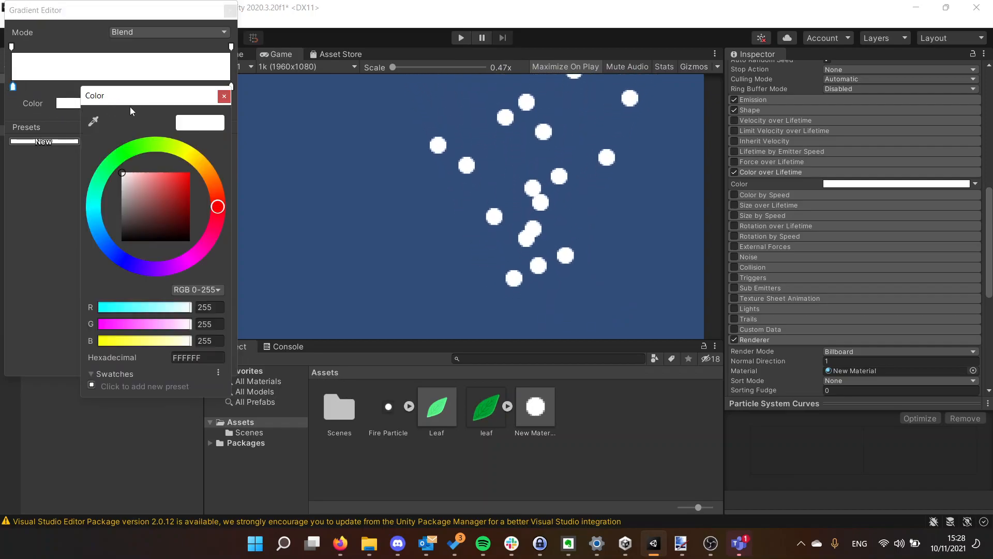
left_click(192, 153)
left_click(155, 172)
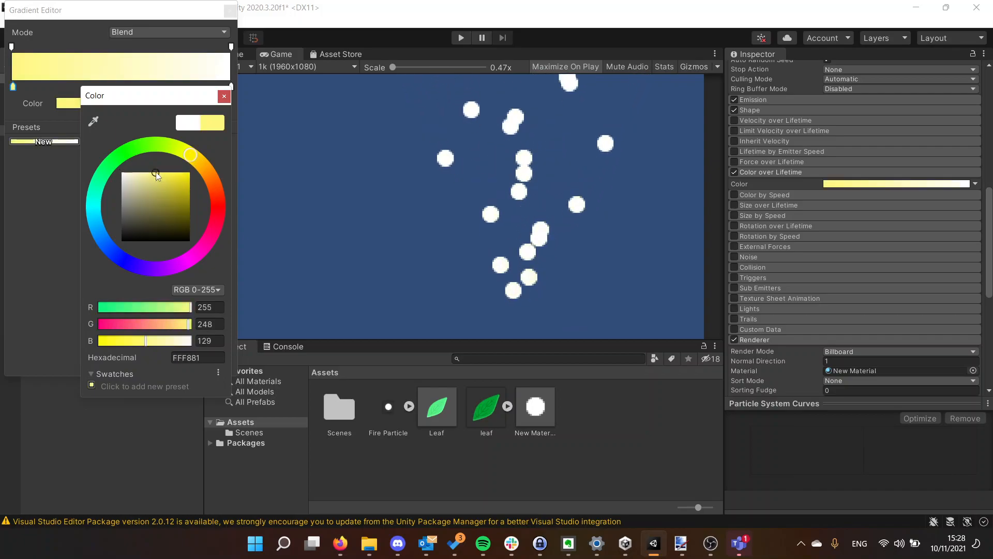
left_click(224, 97)
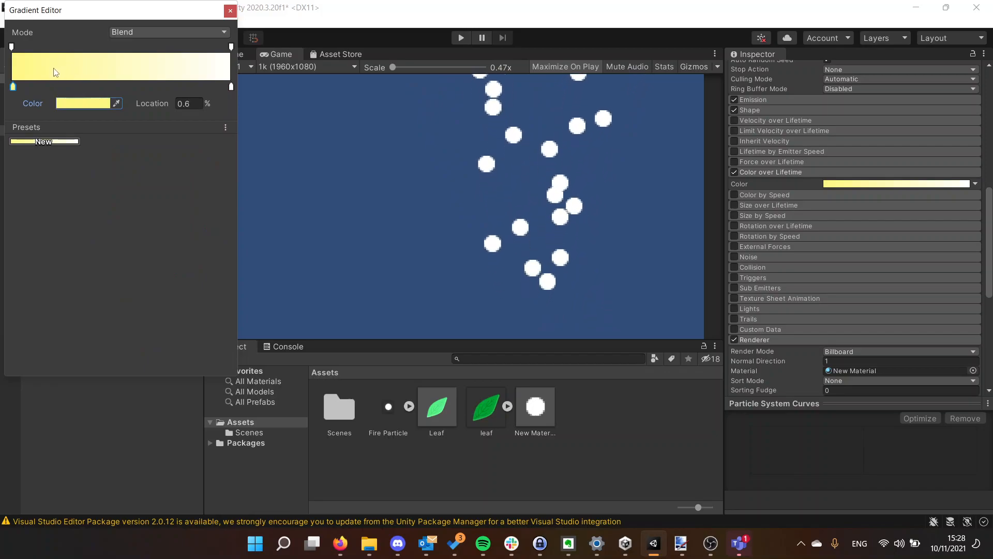
- Add an orange FFAB36 colour key at 10.3% to the Color over Lifetime gradient
left_click(34, 86)
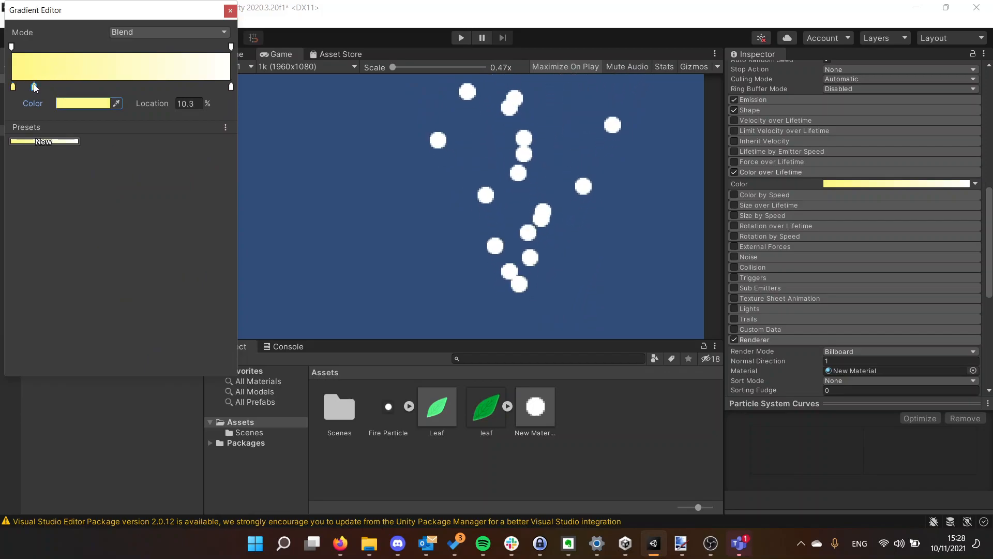
left_click(90, 103)
mouse_move(232, 209)
left_mouse_down()
mouse_move(225, 175)
mouse_move(191, 173)
left_mouse_up()
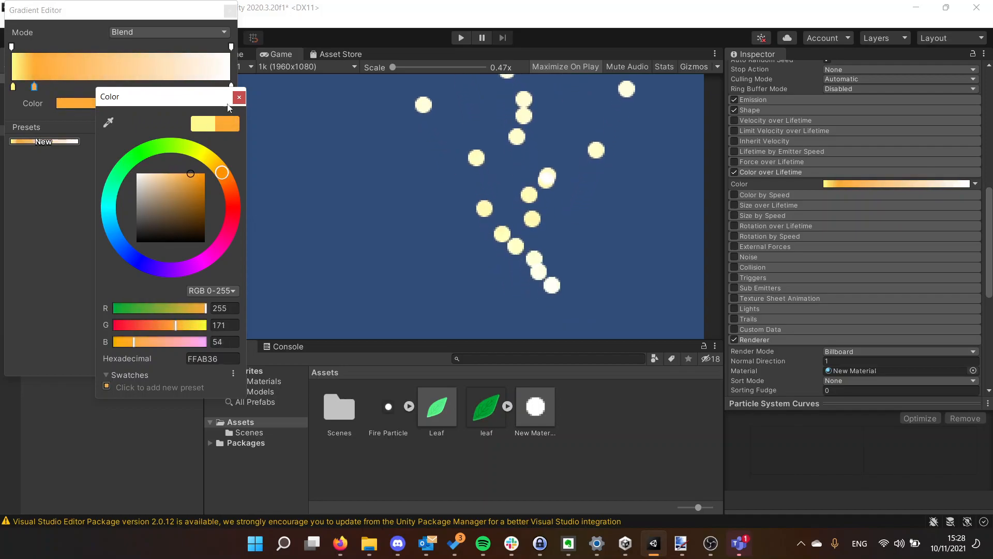
left_click(239, 97)
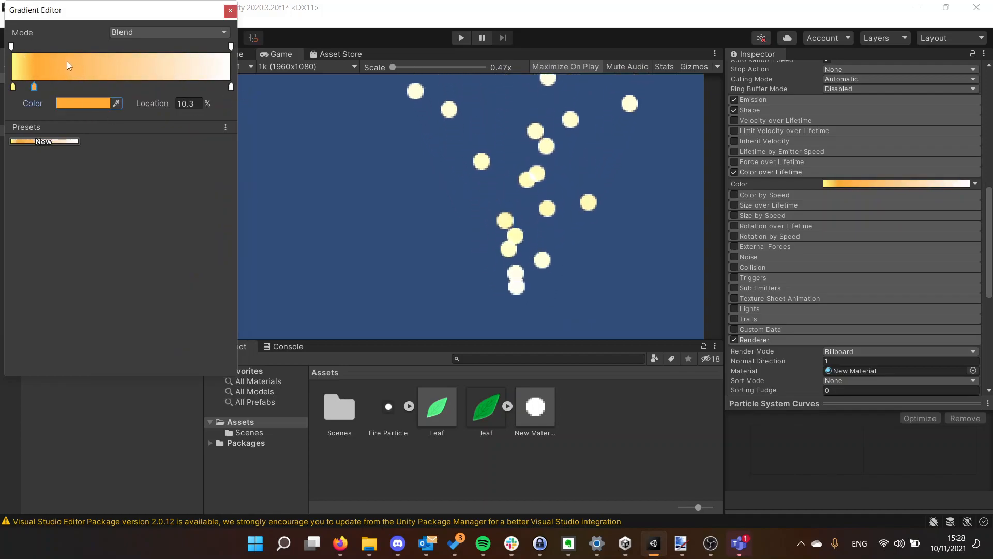
- Add a red-orange FF8652 colour key at location 22.4% in the gradient
left_click(61, 86)
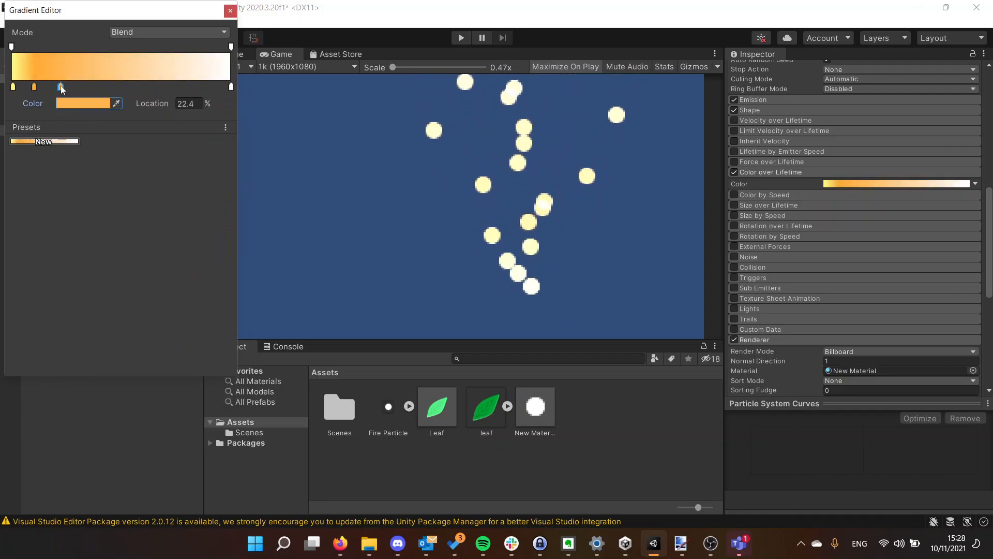
left_click(104, 104)
left_click_drag(238, 177, 241, 185)
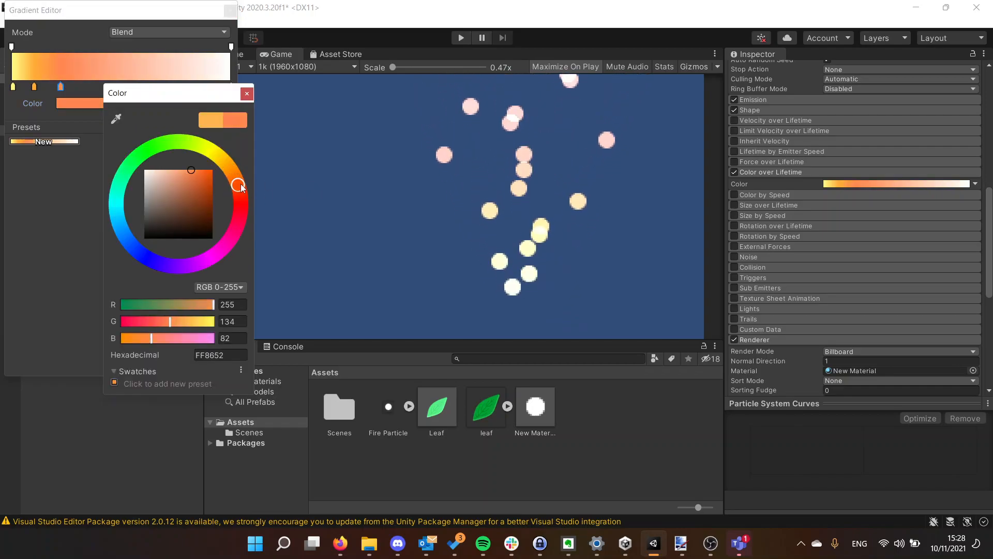
left_click(247, 93)
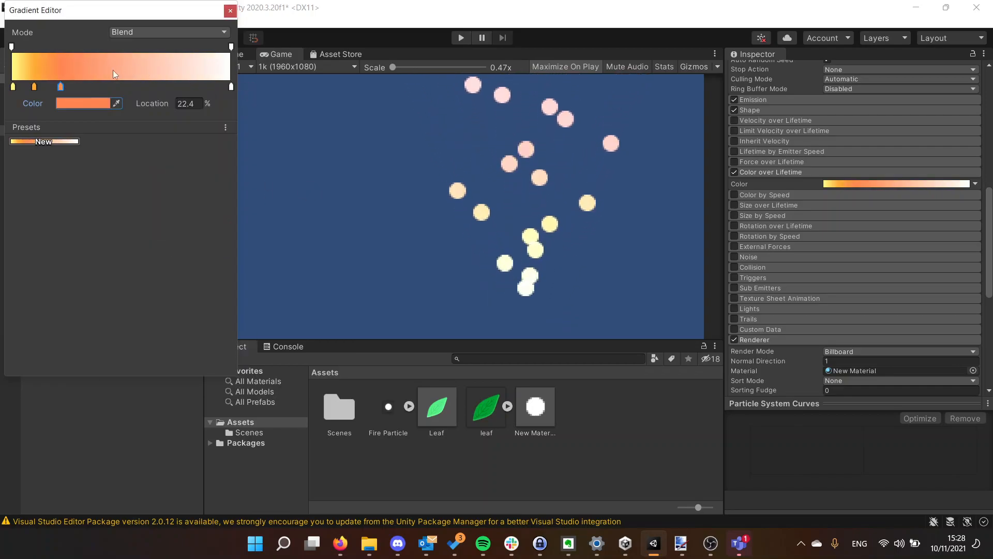
- Add a bright red colour key to the gradient at location 38.2%
left_click(96, 86)
left_click(114, 104)
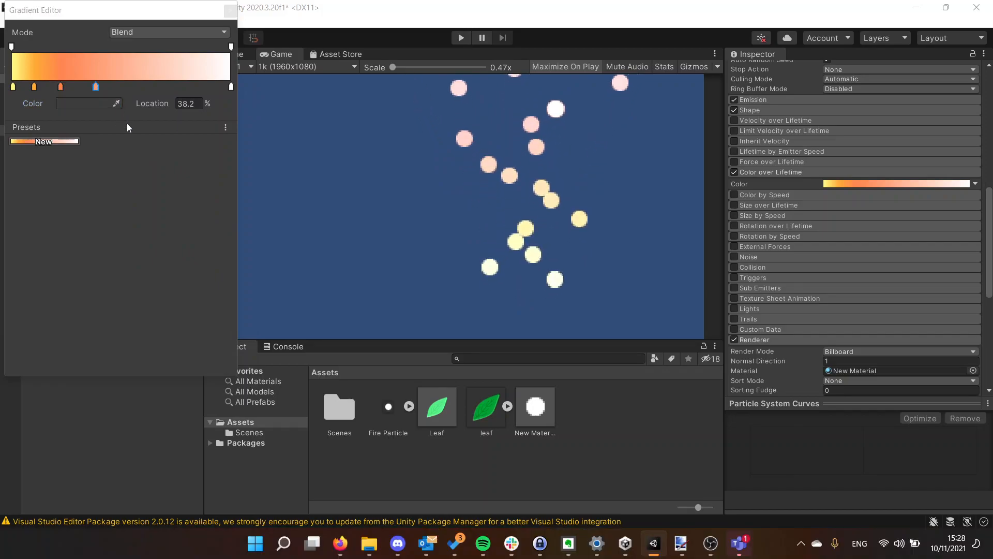
left_click(107, 103)
left_click(107, 102)
mouse_move(206, 212)
left_mouse_down()
mouse_move(215, 168)
mouse_move(198, 163)
mouse_move(205, 167)
left_mouse_up()
left_click(243, 205)
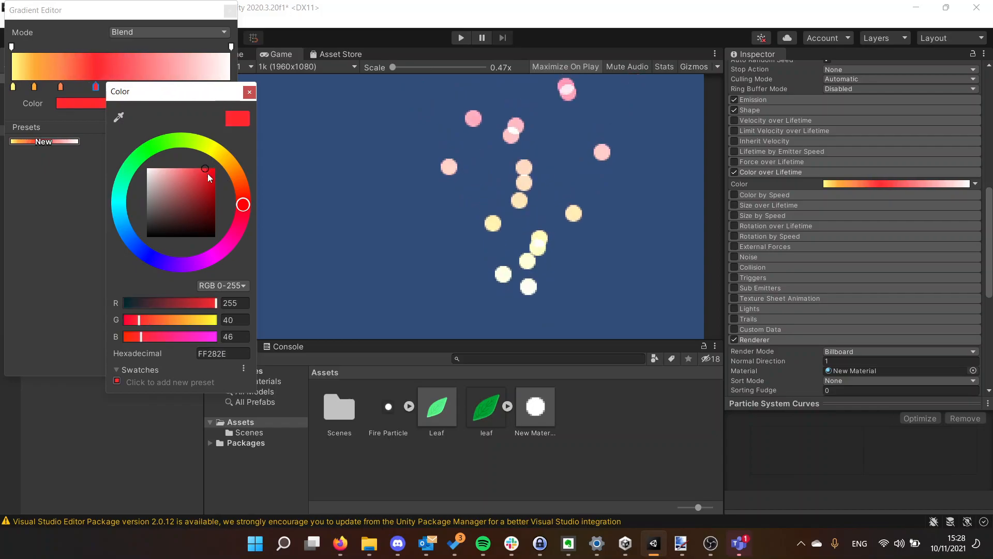
left_click(249, 91)
- Add a dark red D40007 colour key at 50.0% and shift it slightly towards the gradient's end
left_click(120, 85)
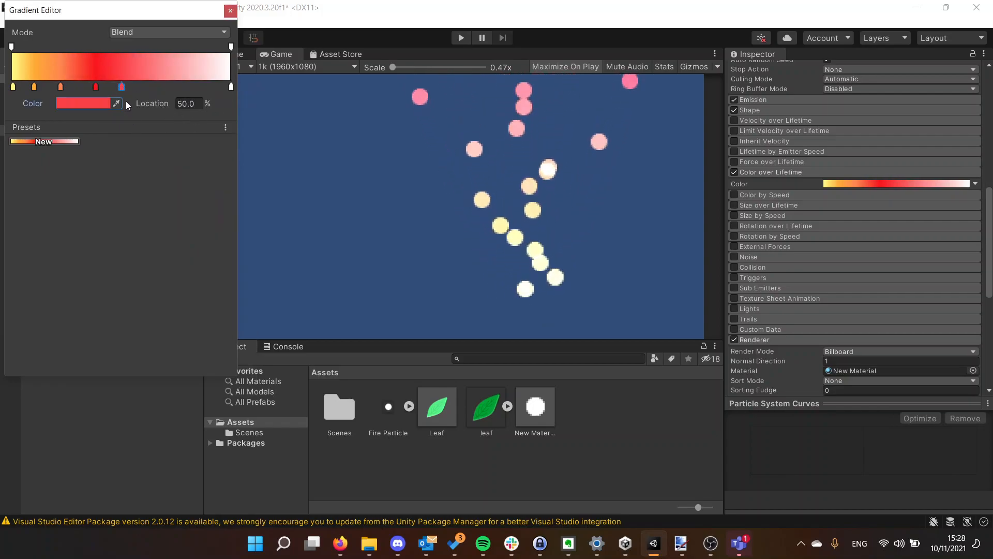
left_click(104, 104)
left_click_drag(202, 189, 217, 183)
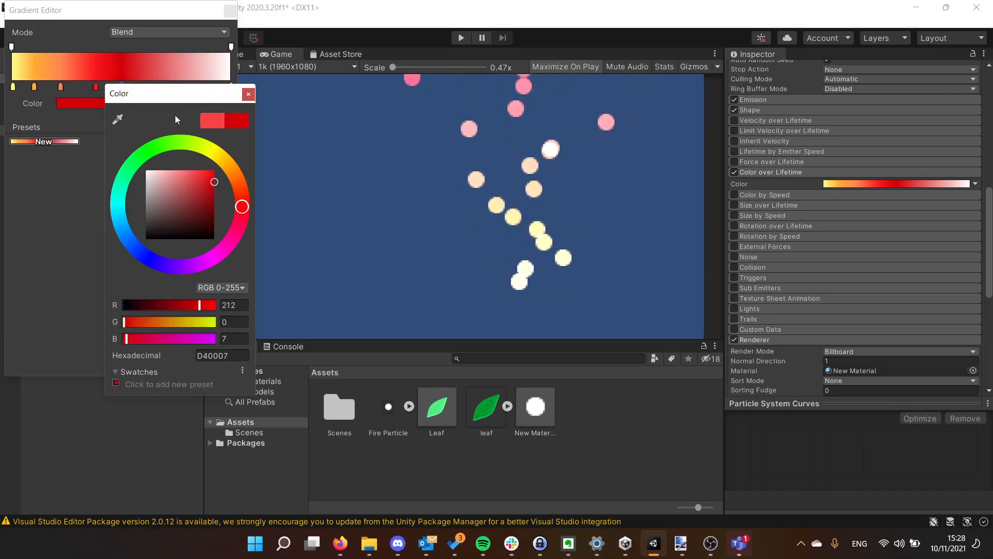
left_click(248, 94)
left_click_drag(127, 86, 131, 86)
- Change the gradient's end colour key at 100% to dark red
left_click(231, 87)
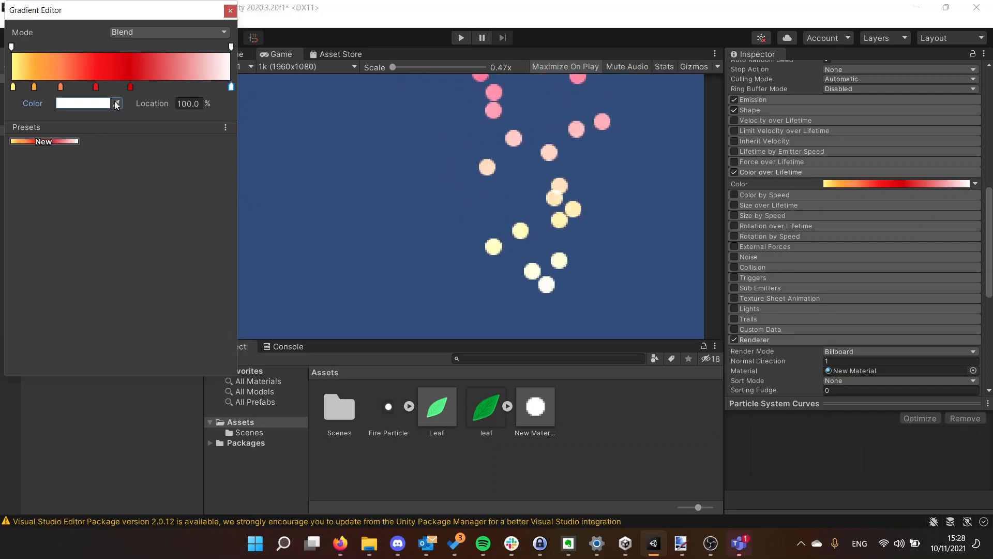
left_click(95, 104)
left_click_drag(190, 188, 207, 182)
left_click(237, 95)
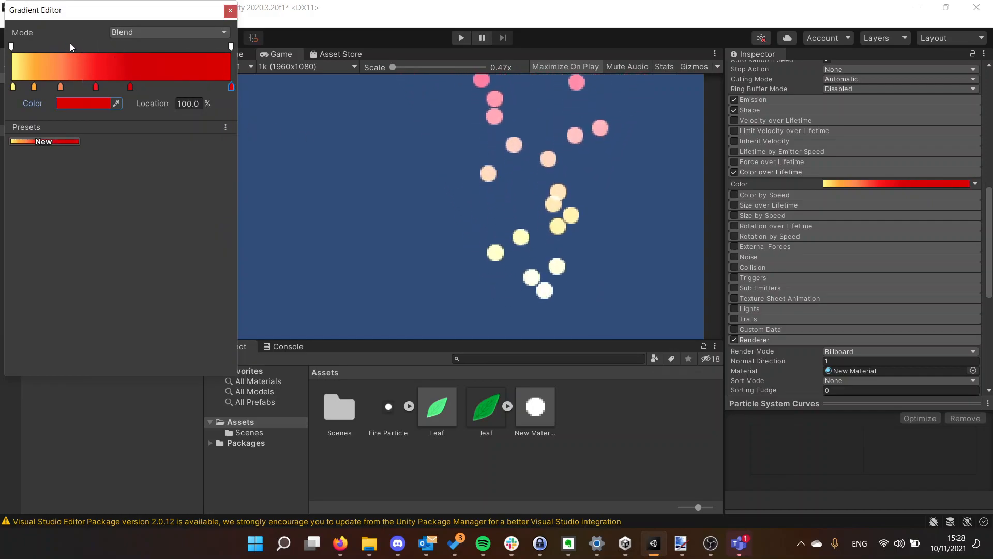
- Add an opaque alpha key at 46.8%, set the end key's alpha to 0, and close the Gradient Editor
left_click(114, 47)
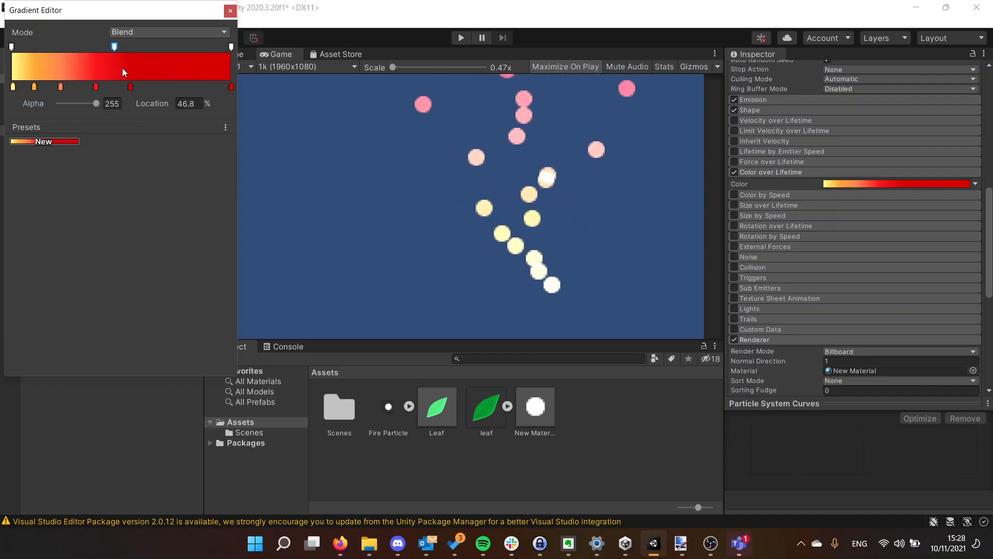
left_click(232, 46)
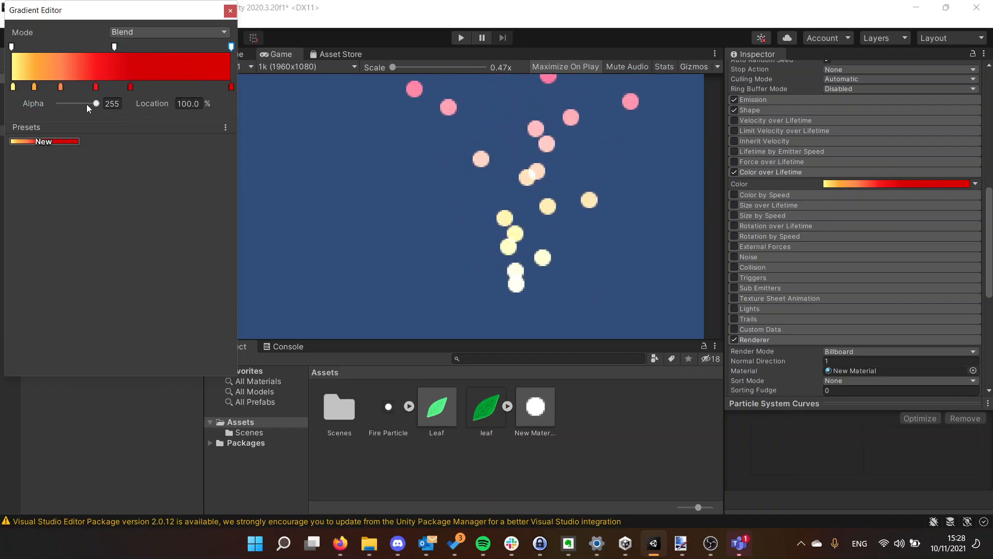
left_click_drag(81, 99, 58, 103)
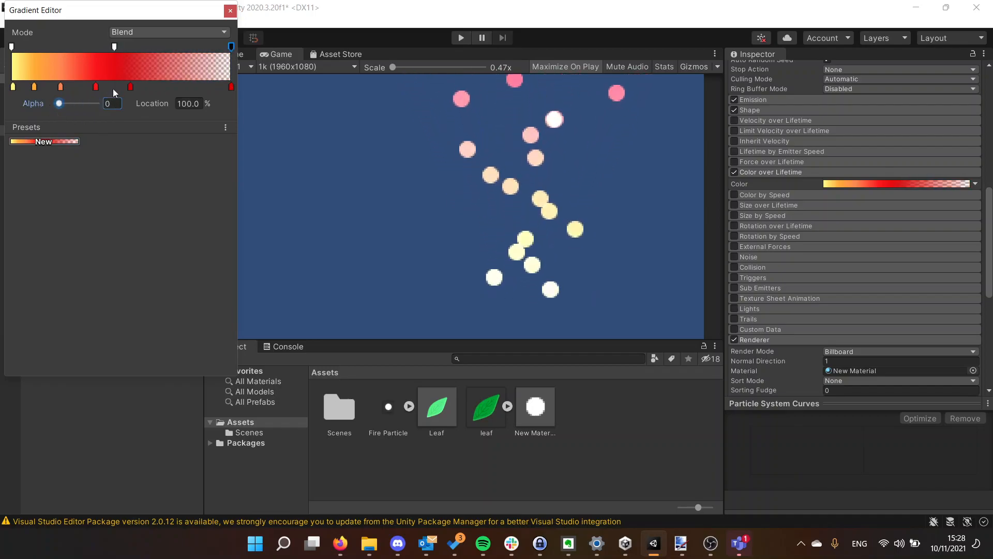
left_click(230, 11)
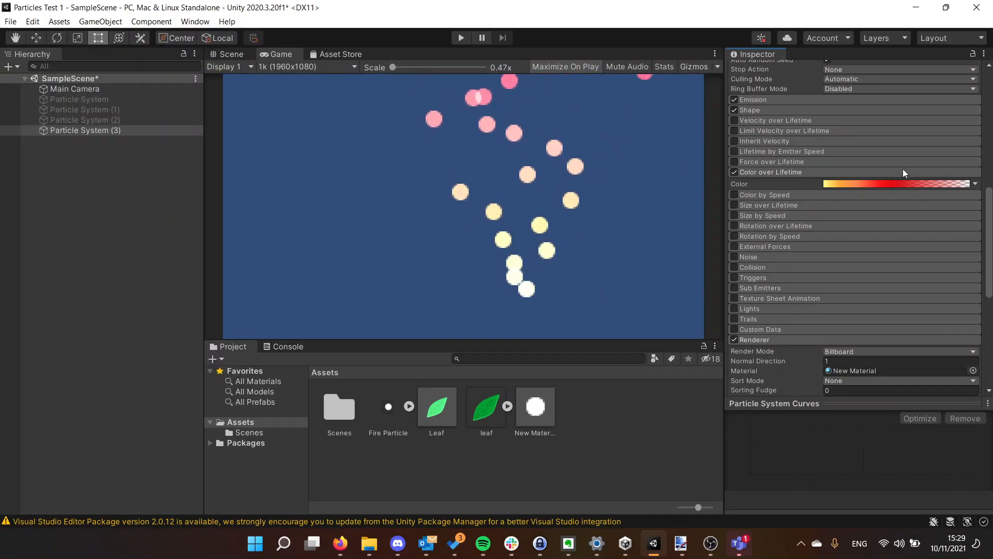
- Try out different hues and alpha for the Start Color of Particle System (3), restoring opaque white FFFFFF
scroll(804, 176, "up", 8)
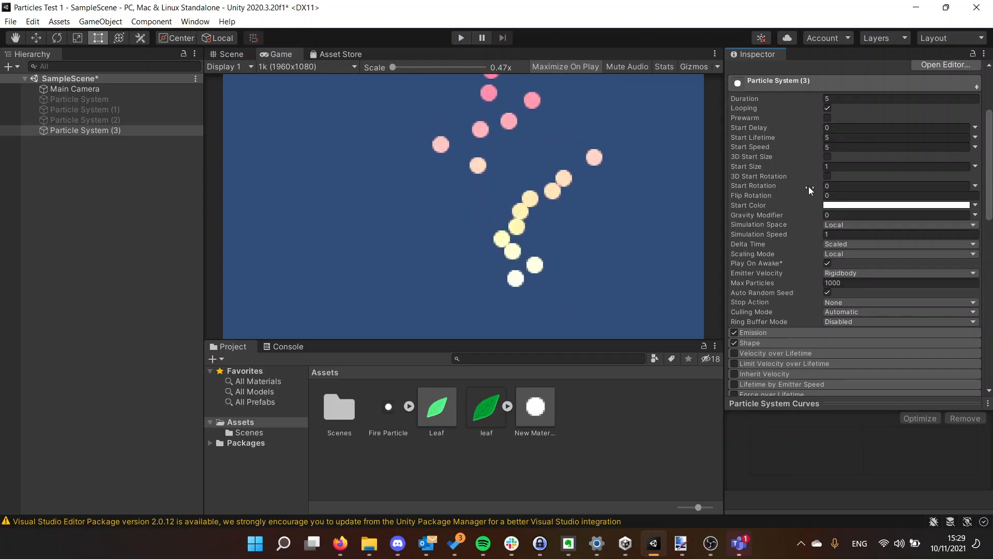
left_click(850, 205)
left_click_drag(904, 286, 827, 268)
left_click_drag(865, 459, 956, 457)
left_click_drag(878, 271, 847, 255)
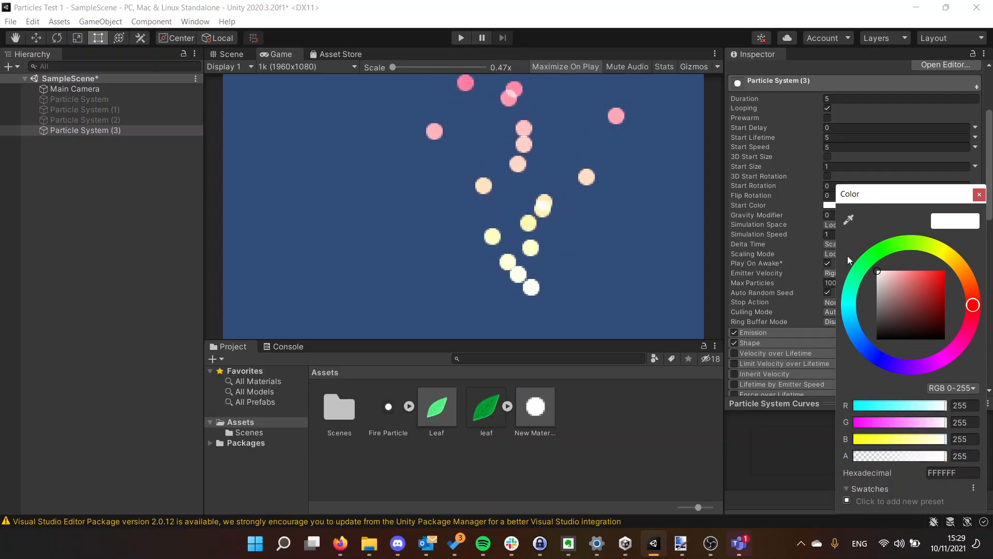
left_click(979, 194)
- Change the shader of New Material to Particles/Standard Unlit
left_click(395, 391)
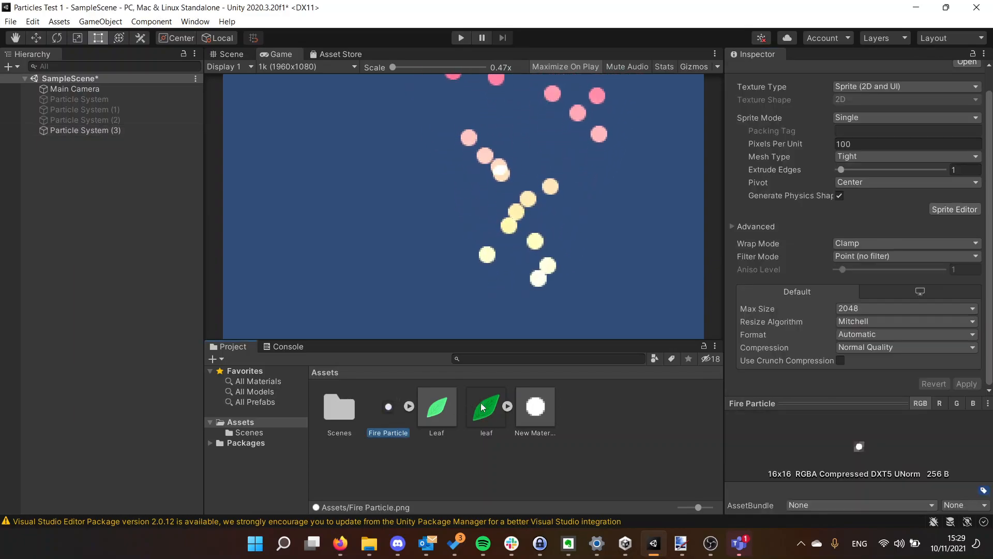
left_click(527, 407)
left_click(905, 83)
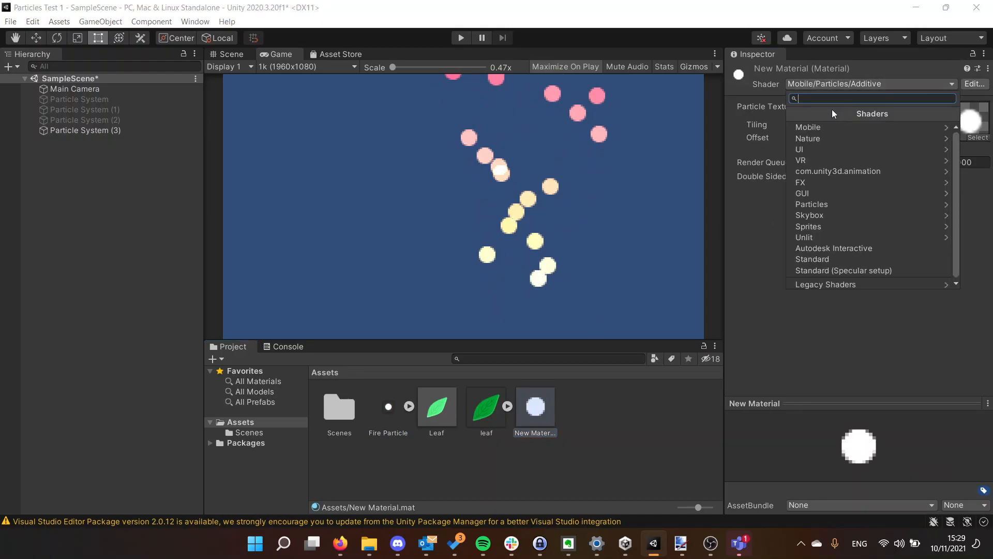
left_click(823, 204)
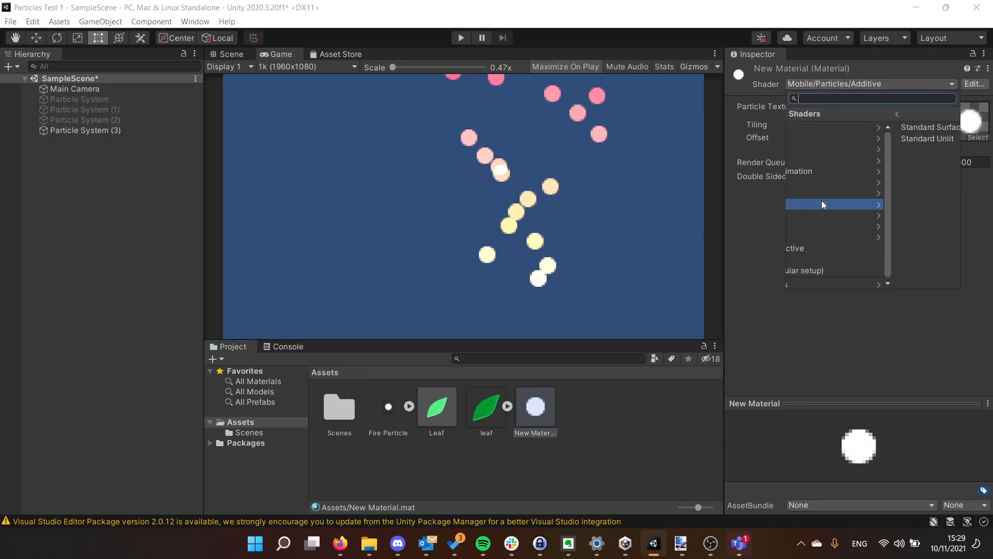
left_click(837, 138)
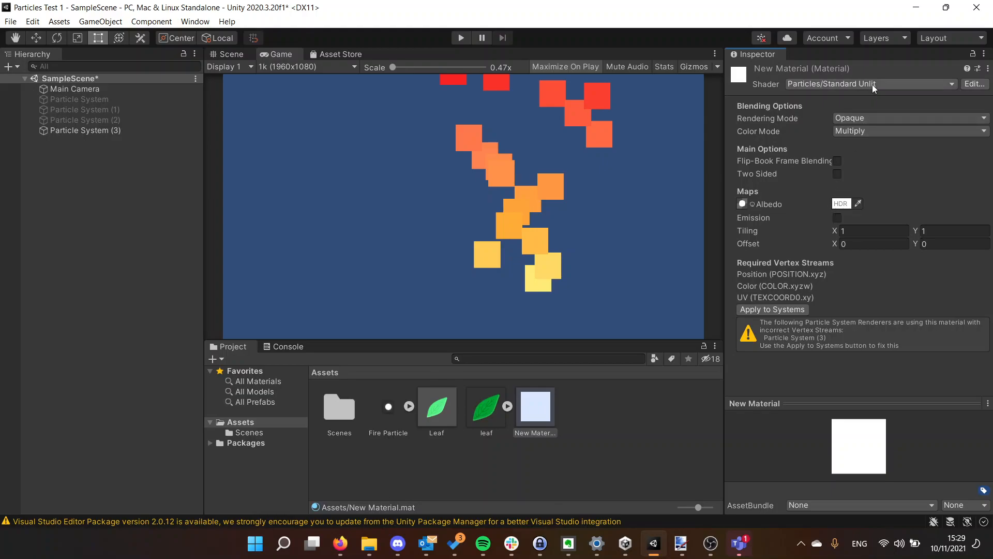
- Open the Rendering Mode options of New Material
left_click(855, 117)
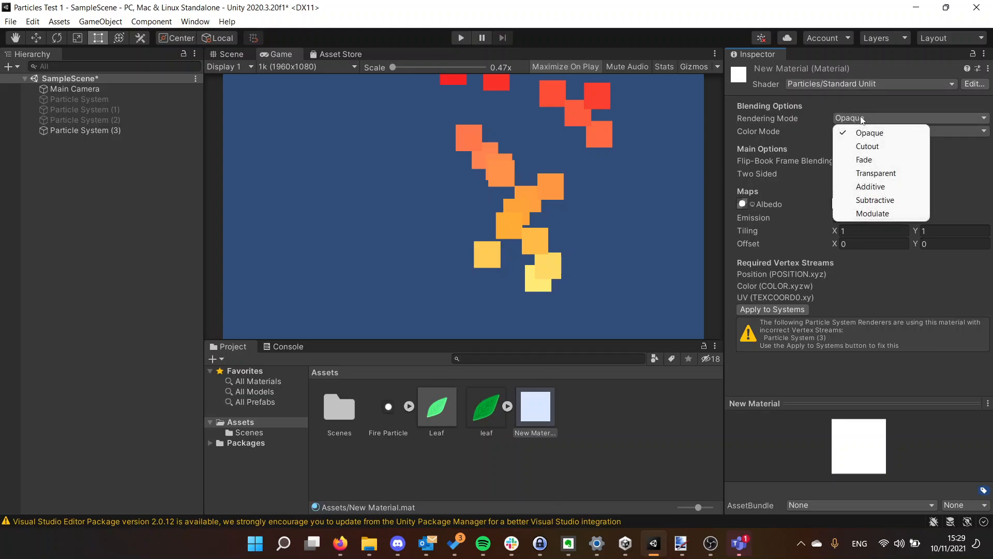
left_click(849, 130)
left_click(849, 131)
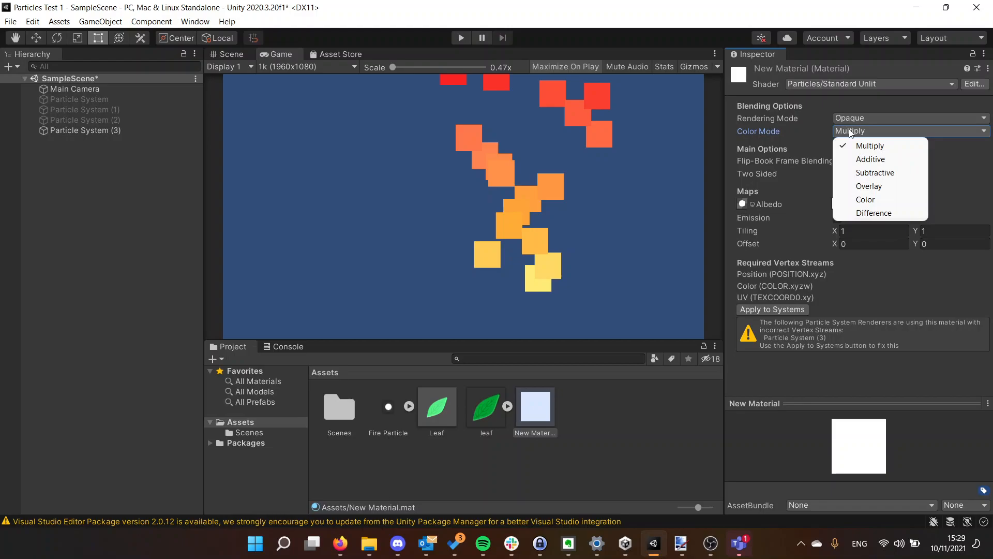
left_click(818, 138)
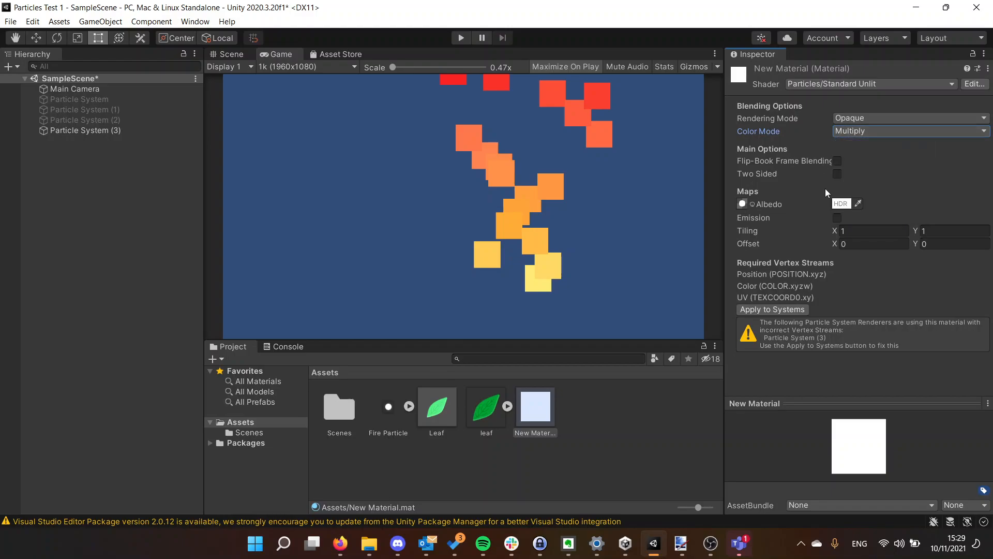
left_click(545, 276)
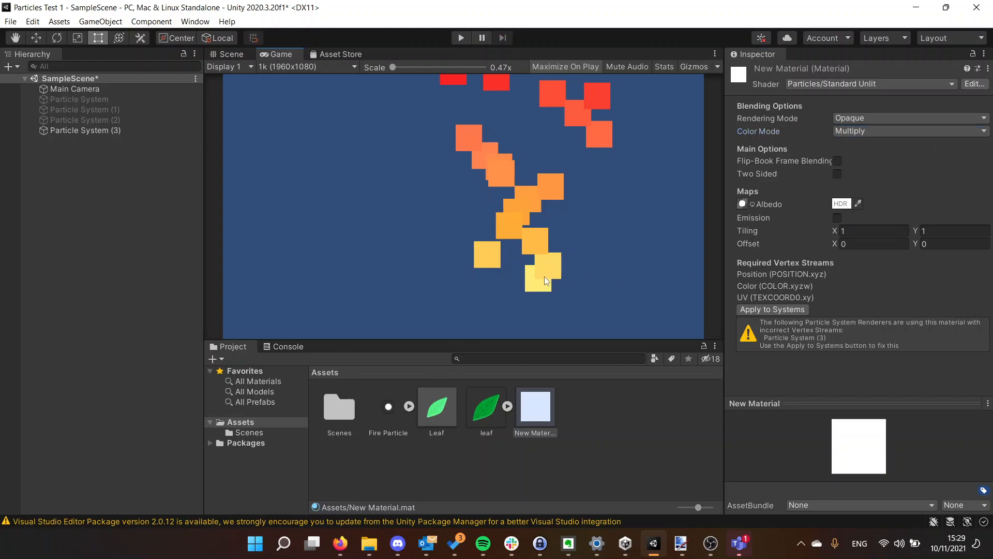
- Preview Particle System (3), and change New Material's shader to Mobile/Particles/Multiply
left_click(120, 132)
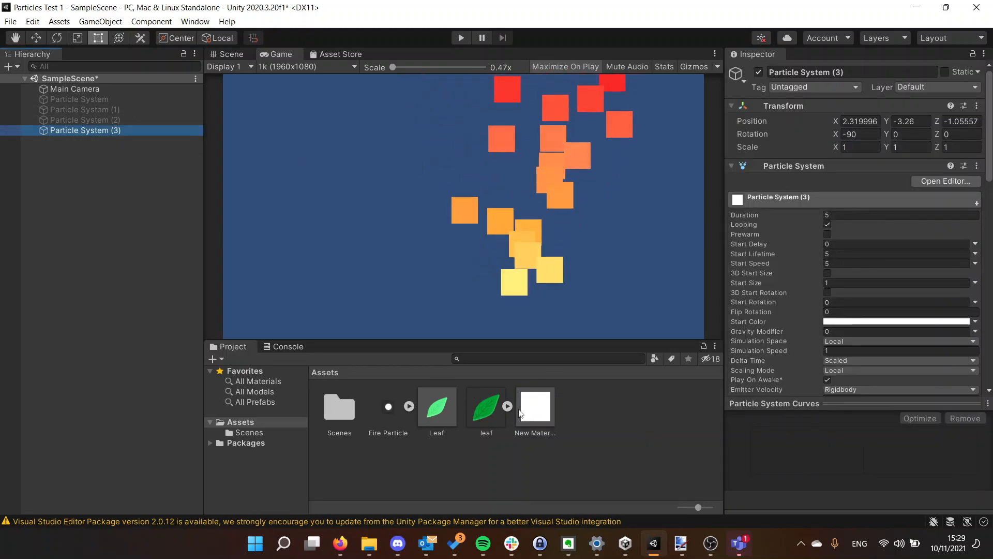
left_click(534, 408)
left_click(815, 88)
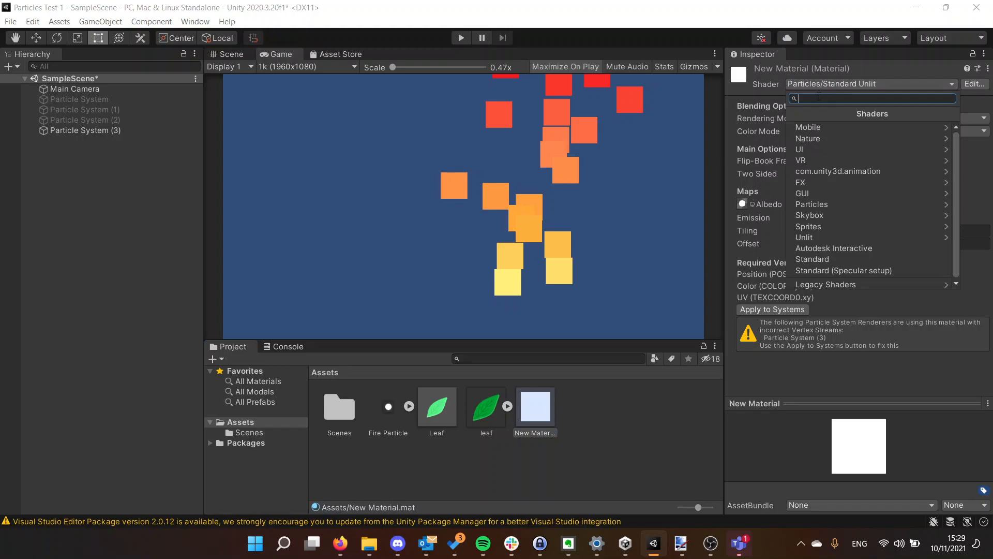
left_click(815, 131)
left_click(840, 128)
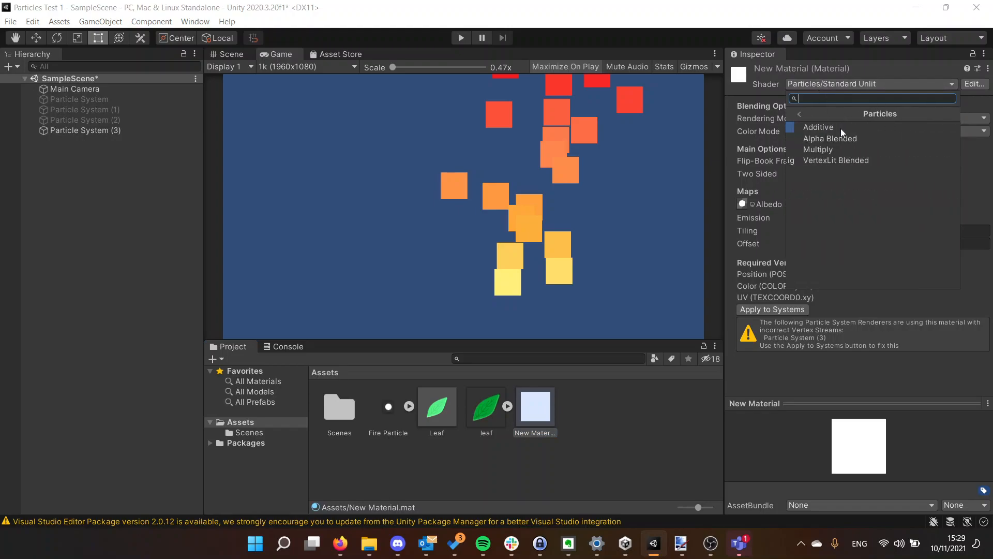
left_click(828, 147)
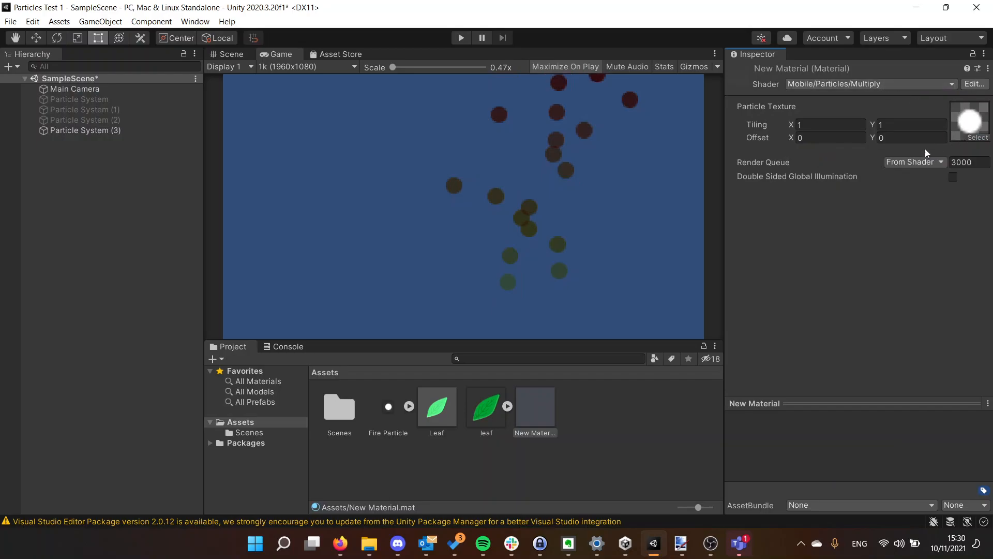
- Inspect the Start Color and Color over Lifetime settings of Particle System (3) without changing them
left_click(76, 131)
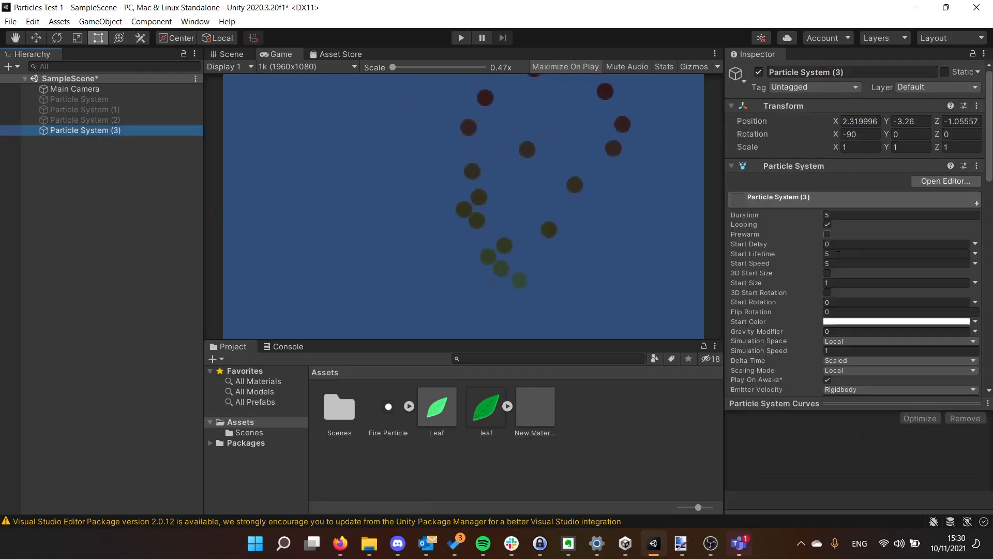
left_click(864, 322)
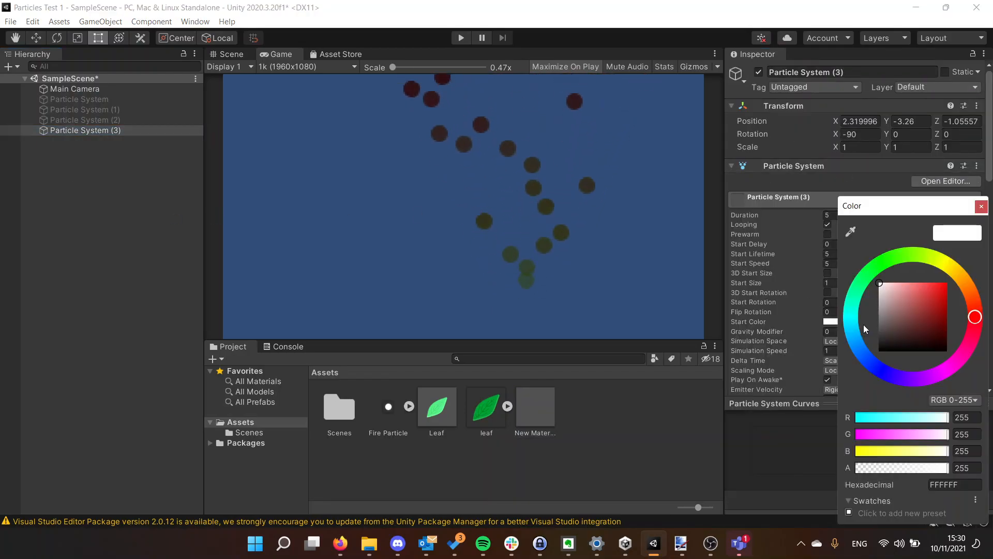
left_click(981, 206)
scroll(787, 262, "down", 5)
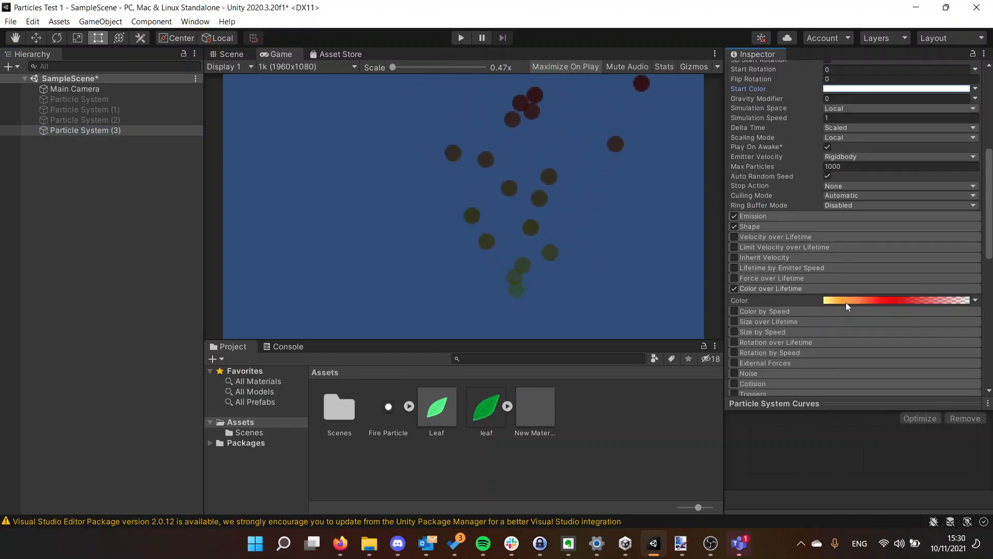
scroll(768, 154, "up", 3)
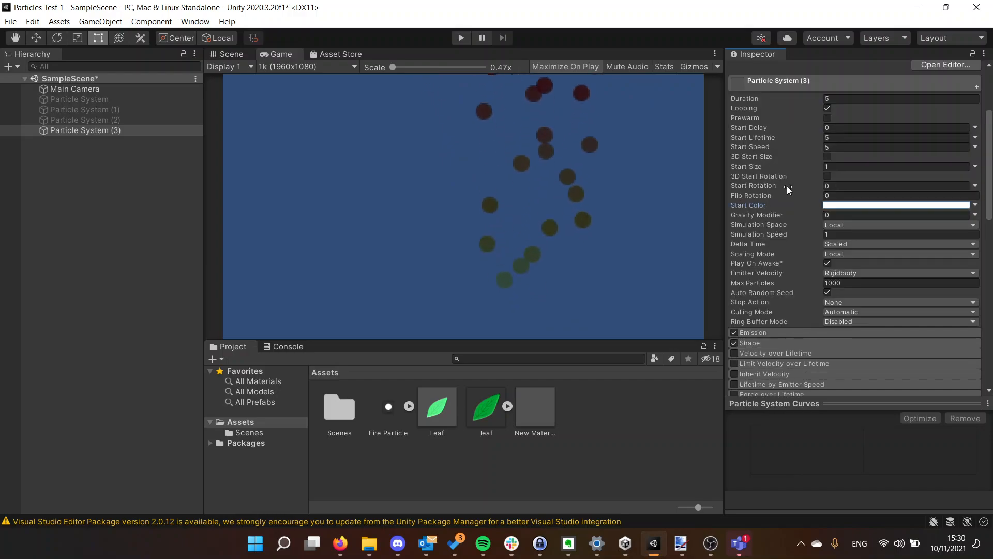
- Try the Particles/Standard Surface shader on New Material
left_click(547, 420)
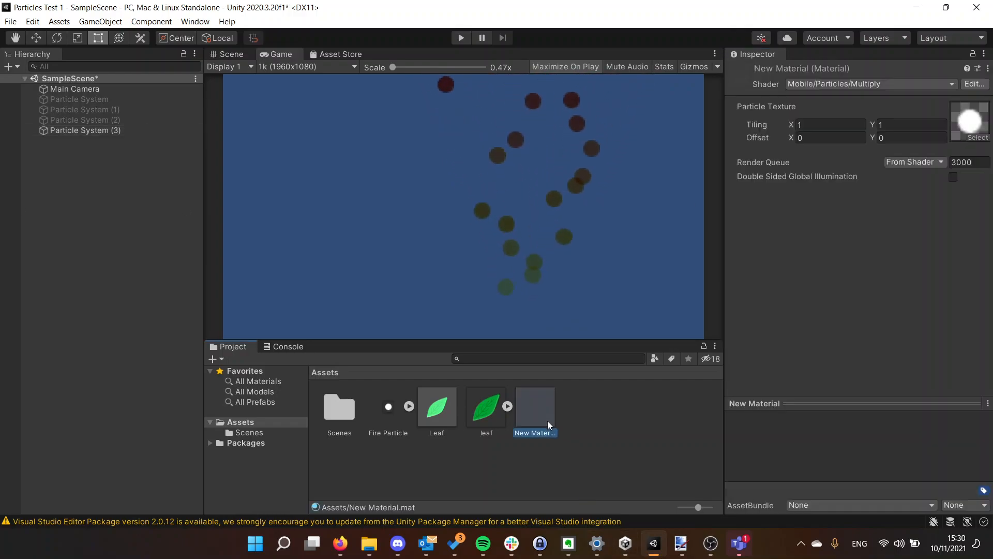
left_click(841, 88)
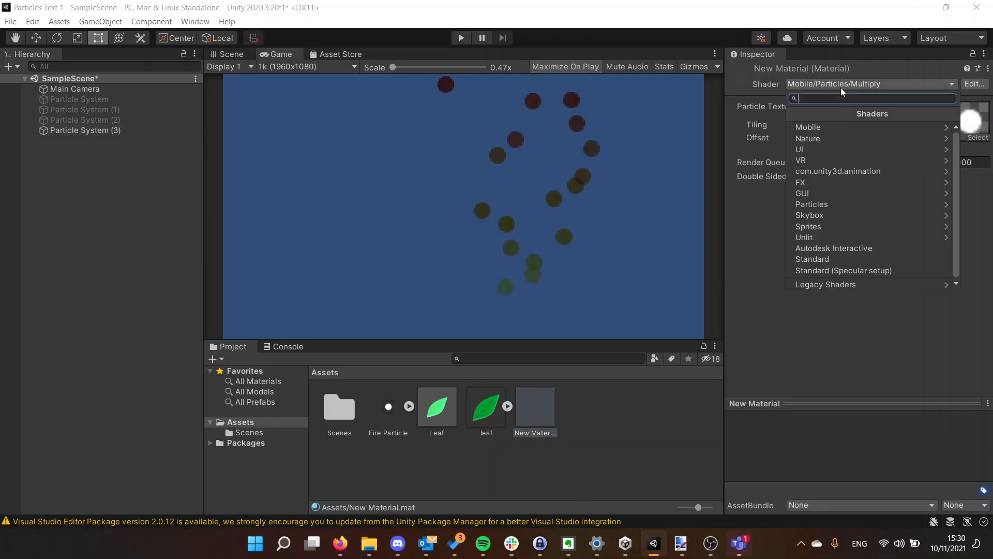
left_click(821, 204)
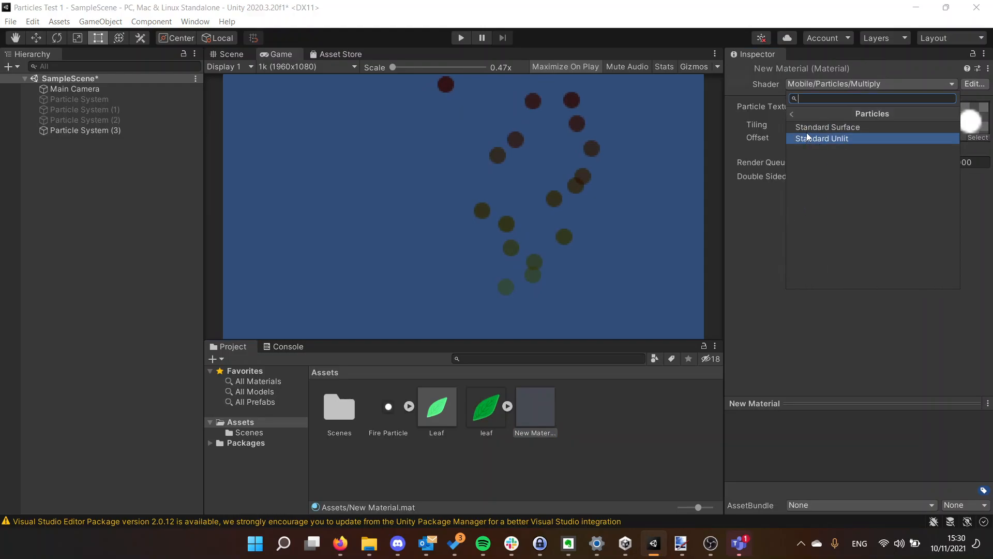
left_click(808, 127)
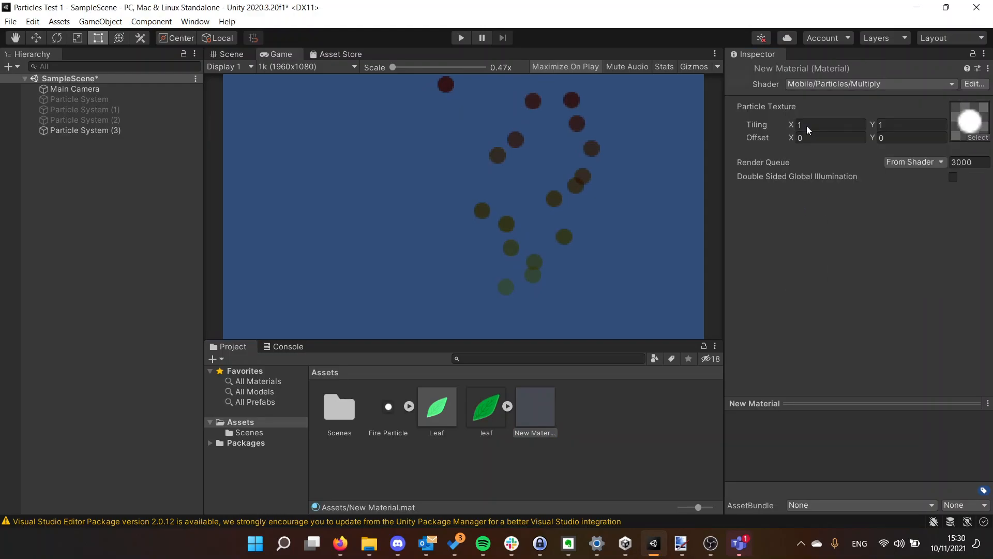
- Try the Mobile/Unlit (Supports Lightmap) shader on New Material
left_click(837, 83)
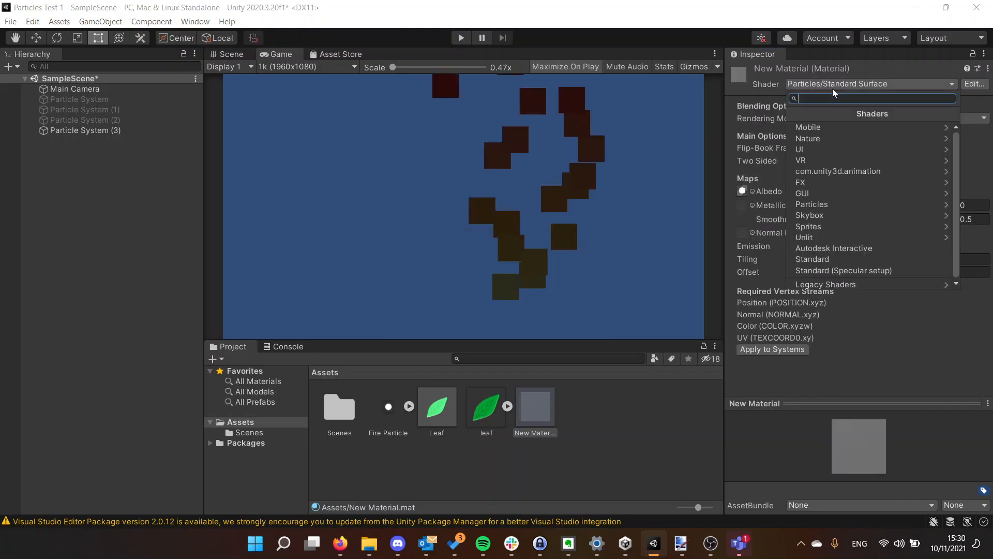
left_click(821, 127)
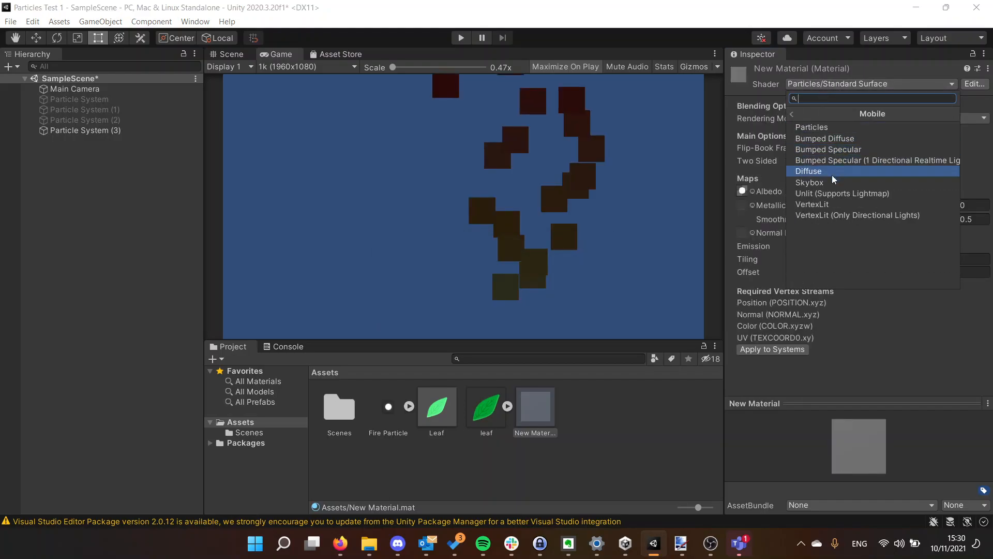
left_click(834, 194)
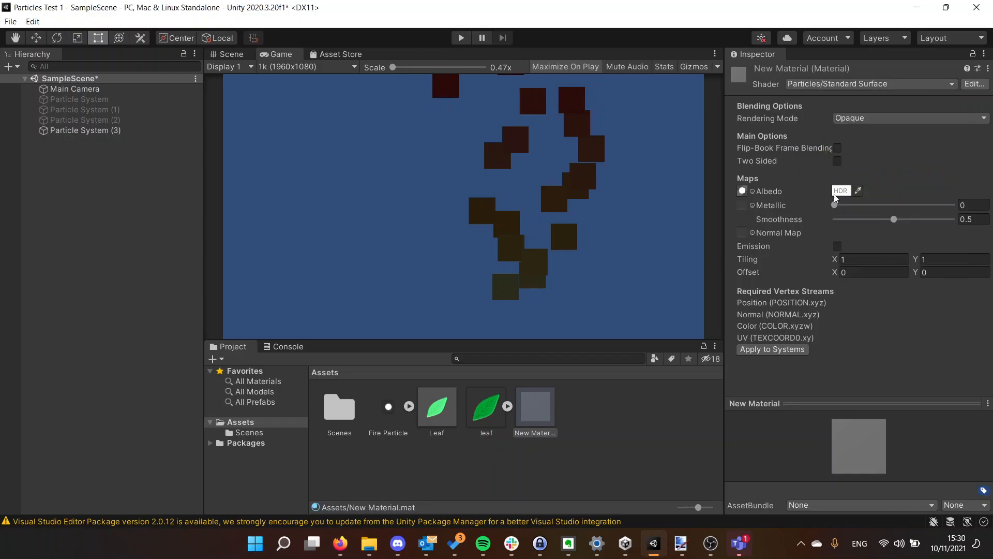
- Try the Mobile/Particles/VertexLit Blended shader on New Material
left_click(814, 86)
left_click(819, 124)
left_click(819, 124)
left_click(829, 160)
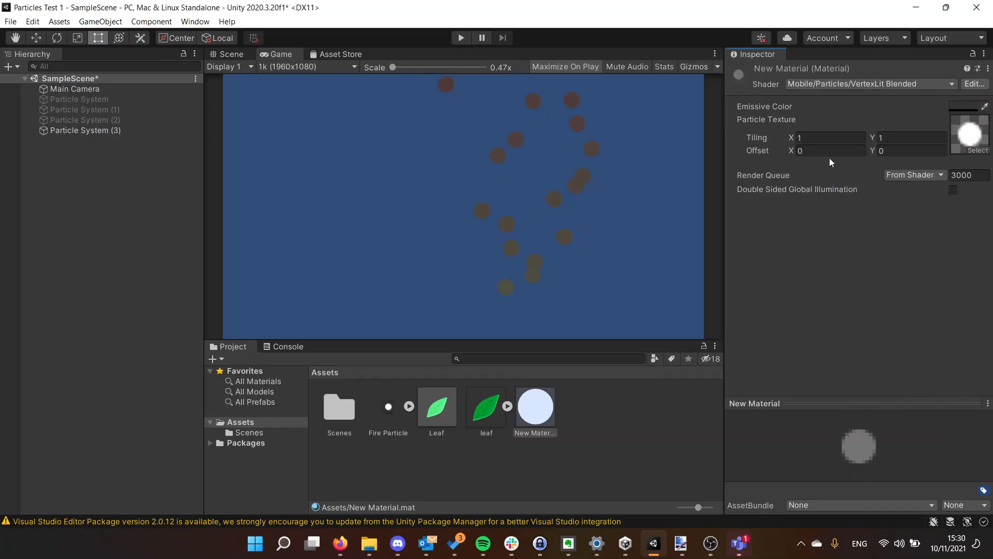
- Set New Material's shader to Mobile/Particles/Alpha Blended
left_click(814, 85)
left_click(820, 125)
left_click(820, 130)
left_click(821, 138)
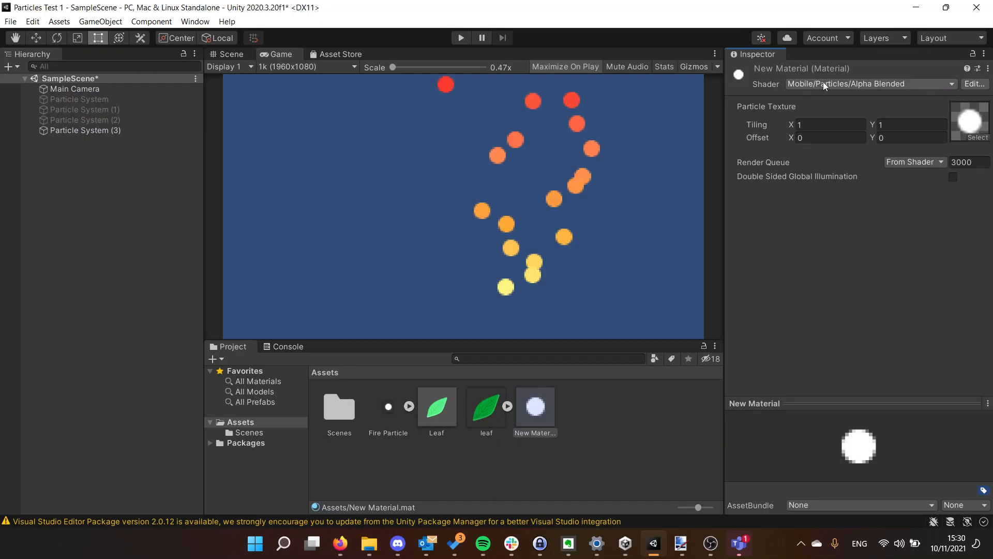
left_click(551, 216)
- Review the Mobile/Particles shader options for New Material, keeping the current choice
left_click(826, 80)
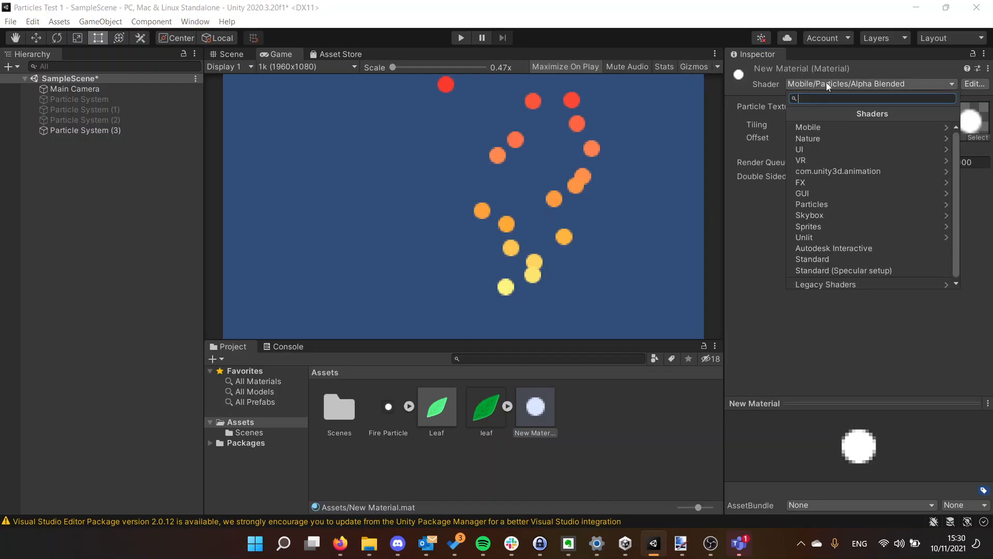
left_click(840, 130)
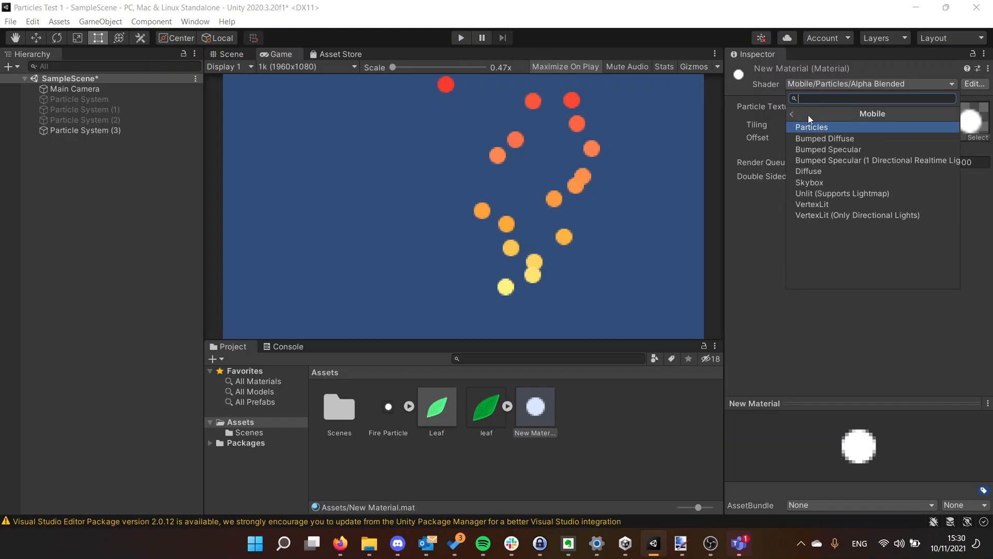
left_click(815, 126)
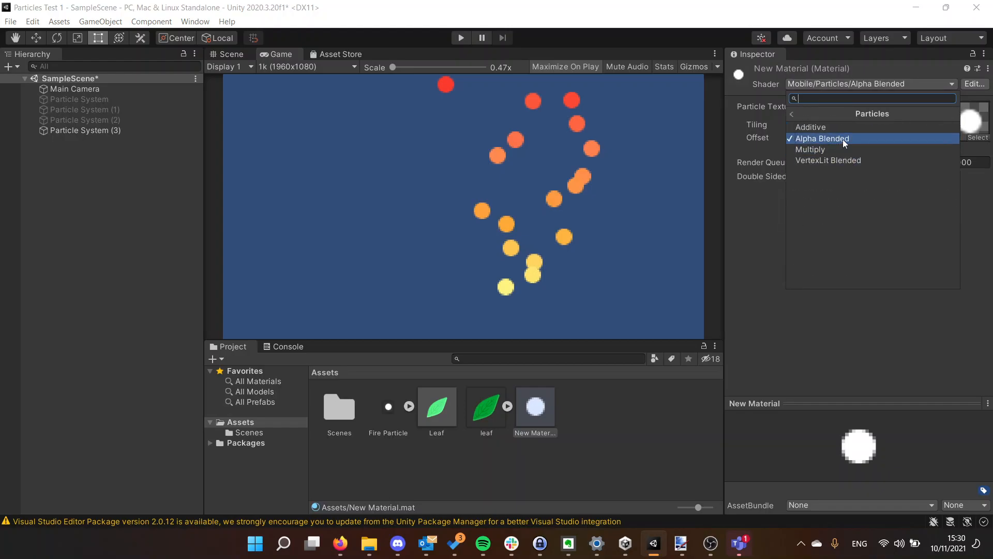
left_click(610, 123)
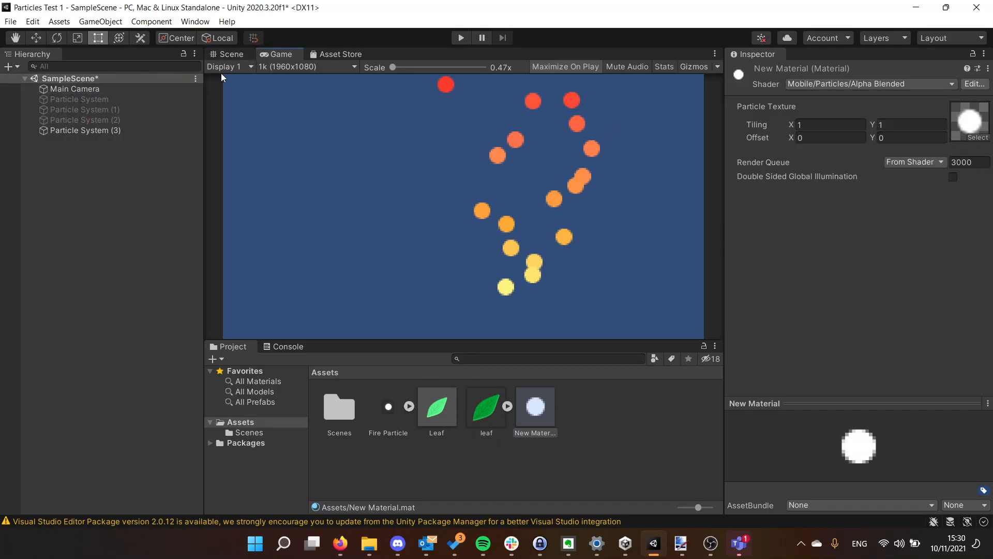
- Lower the Start Speed of Particle System (3), trying 2 and 1 before settling on 3
left_click(115, 130)
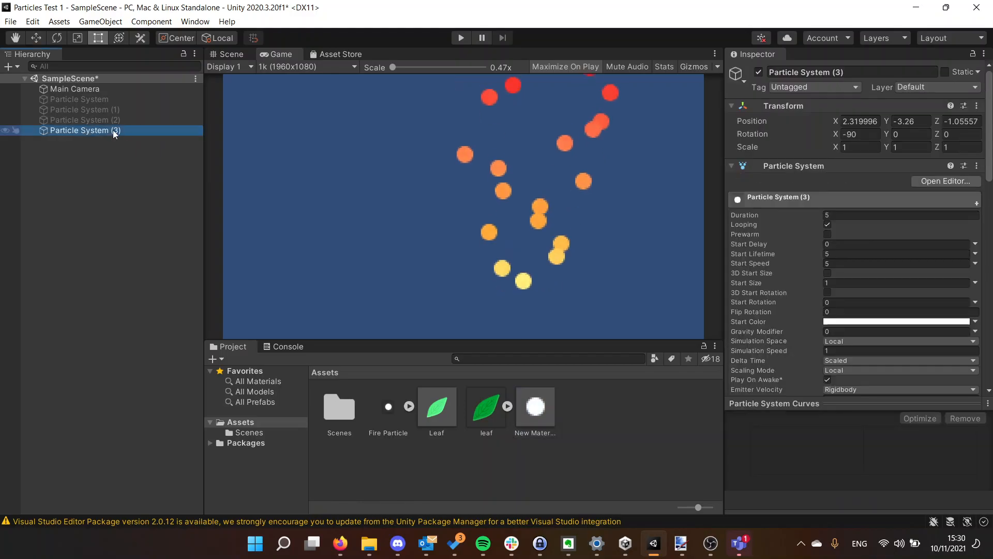
scroll(764, 273, "down", 3)
scroll(764, 273, "down", 5)
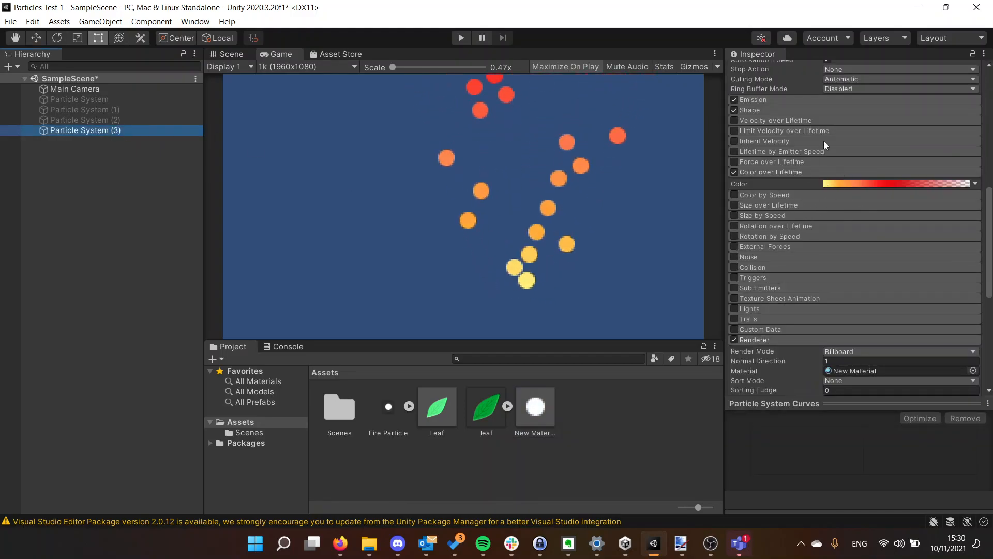
scroll(807, 141, "up", 8)
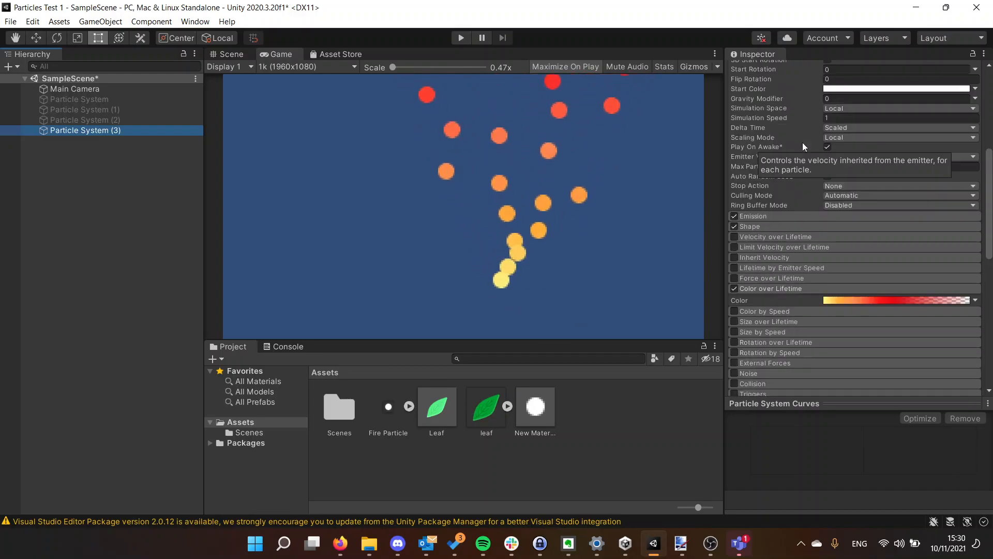
scroll(802, 189, "down", 3)
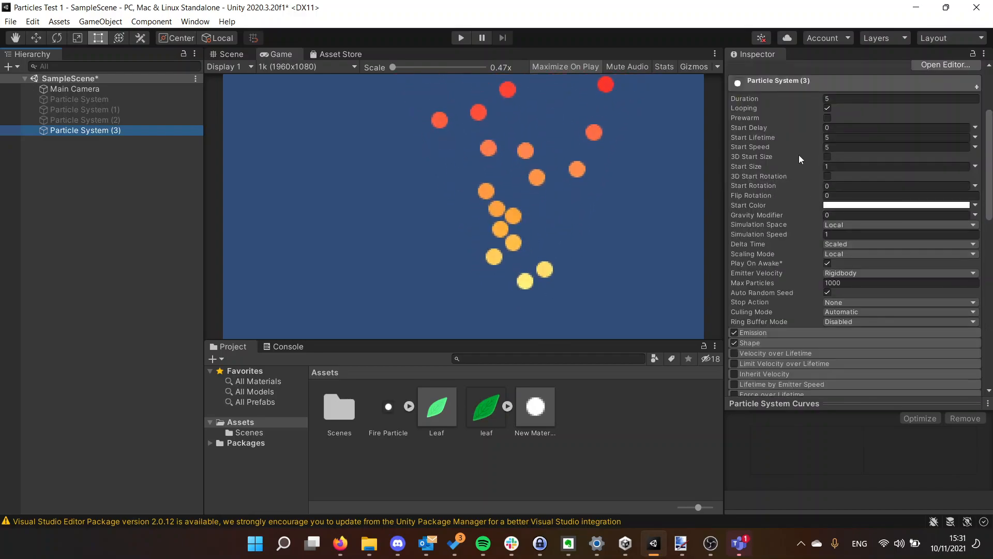
left_click(829, 147)
type("2")
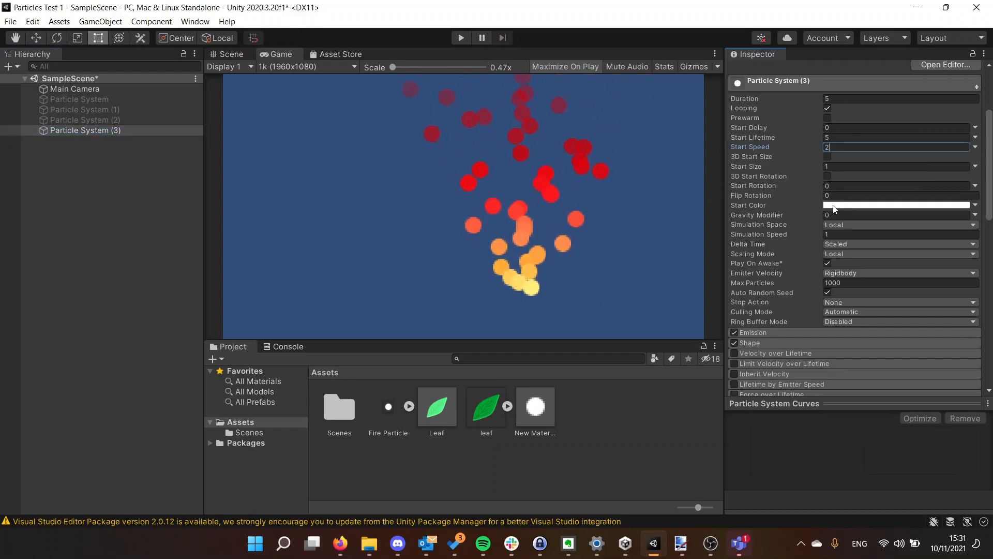
key("BackSpace")
type("1")
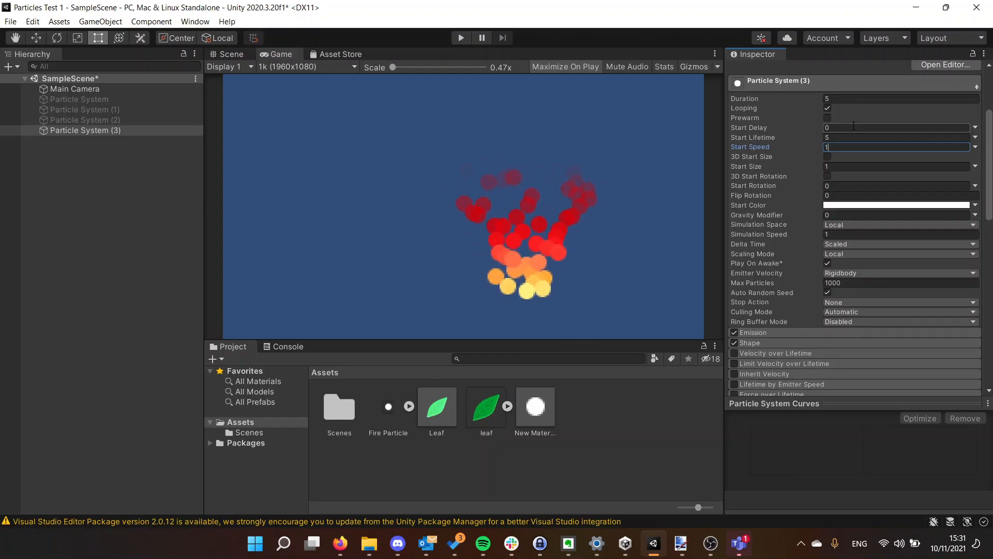
- Set the Emission module's Rate over Time to 30 for Particle System (3)
scroll(770, 175, "down", 5)
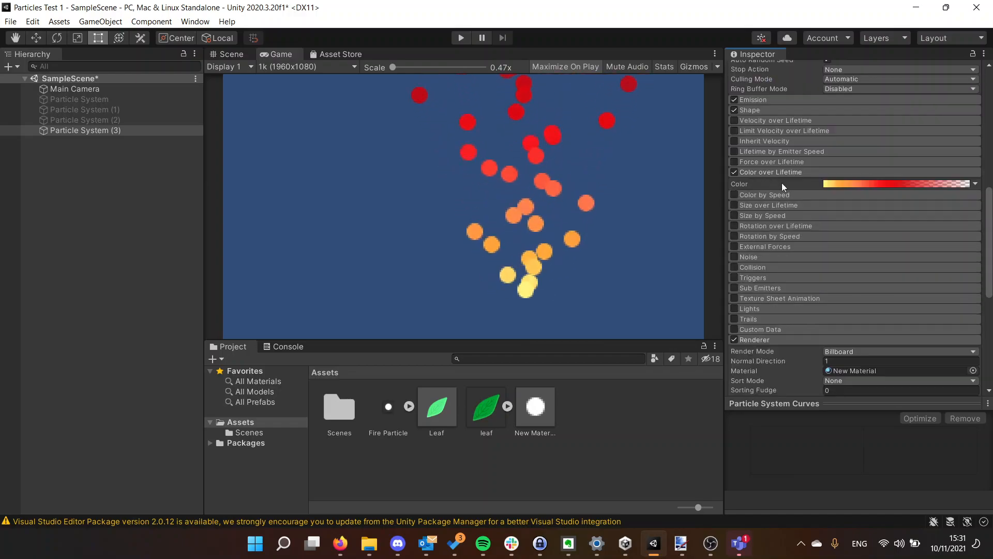
left_click(759, 101)
left_click(760, 101)
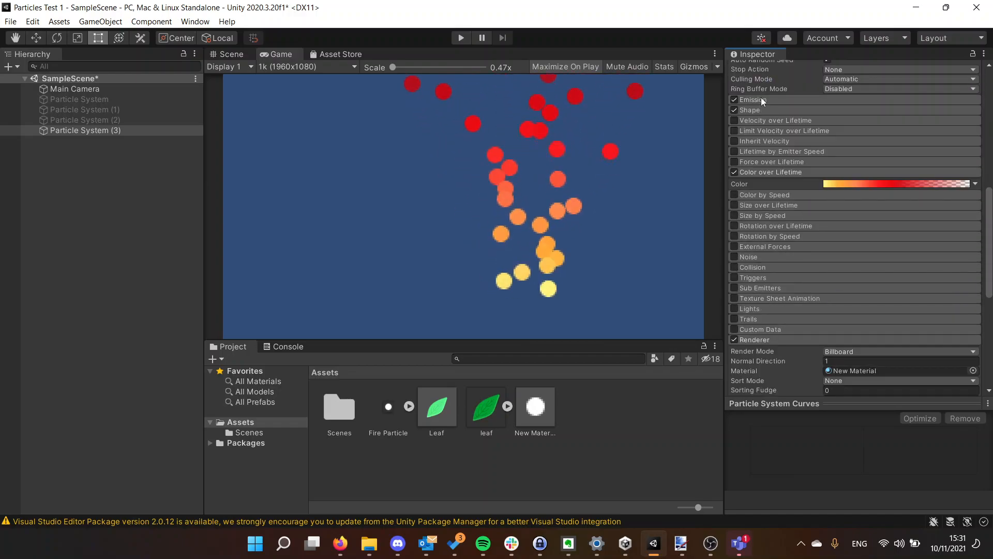
left_click(762, 99)
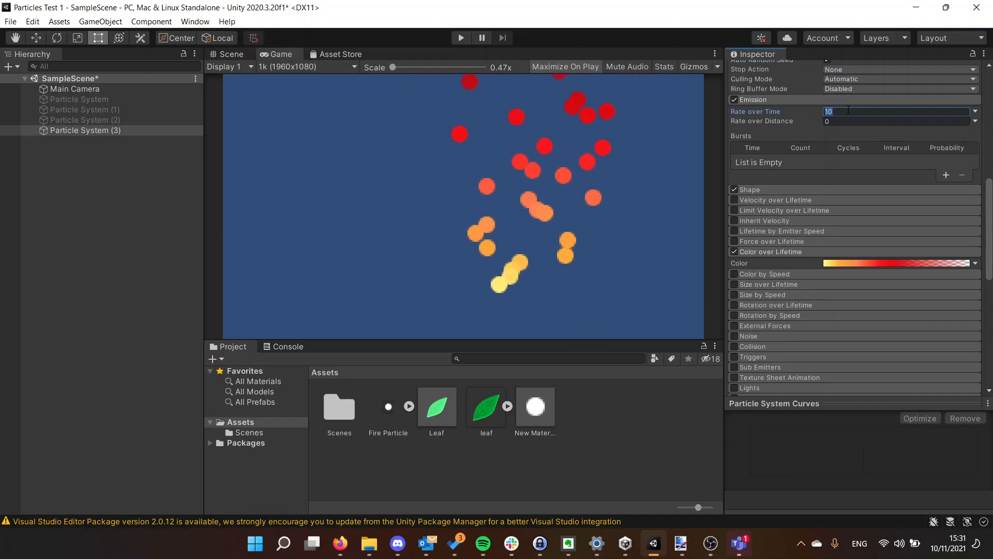
- Set the Duration of Particle System (3) to 1
scroll(750, 113, "up", 5)
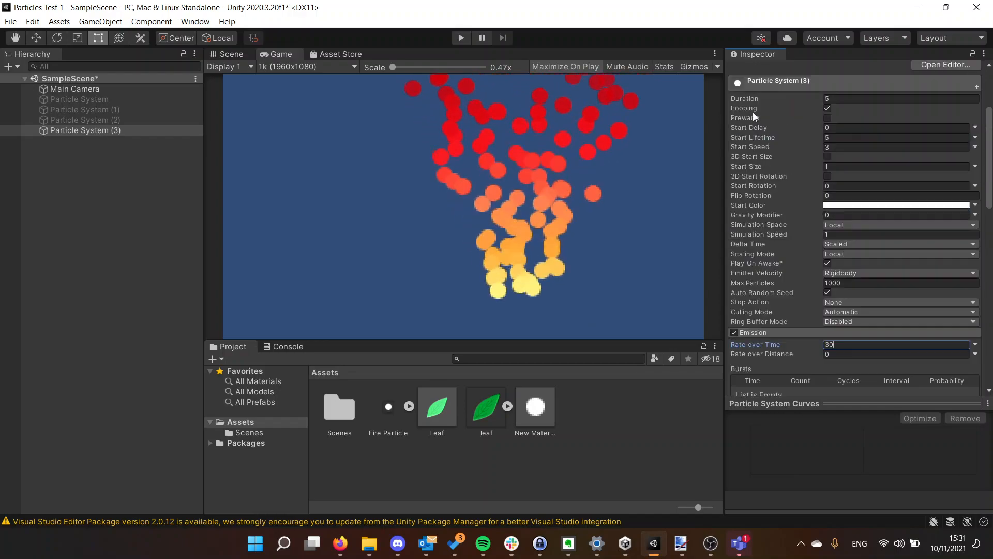
left_click(840, 98)
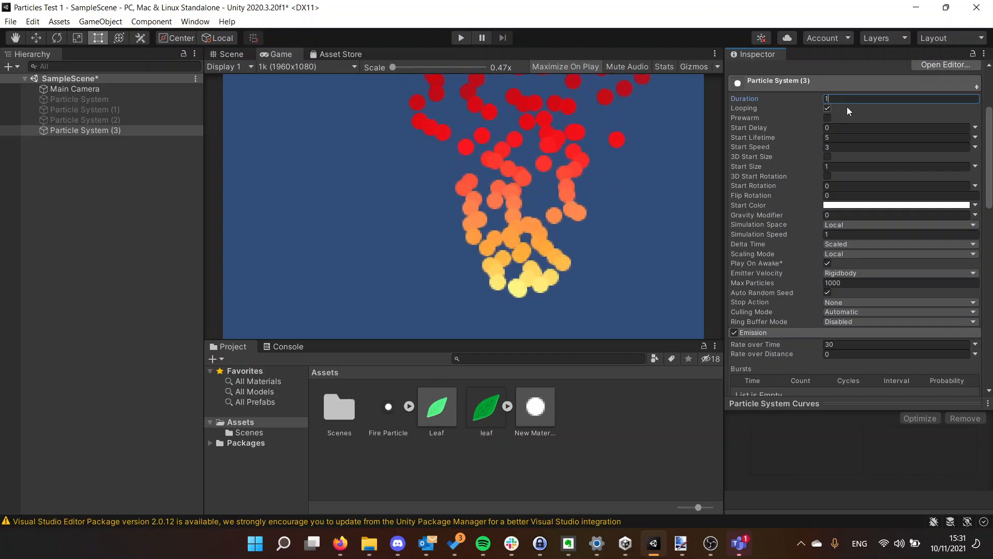
- Set the Start Lifetime of Particle System (3) to 1.5 and its Start Speed to 5
type("1")
left_click(841, 137)
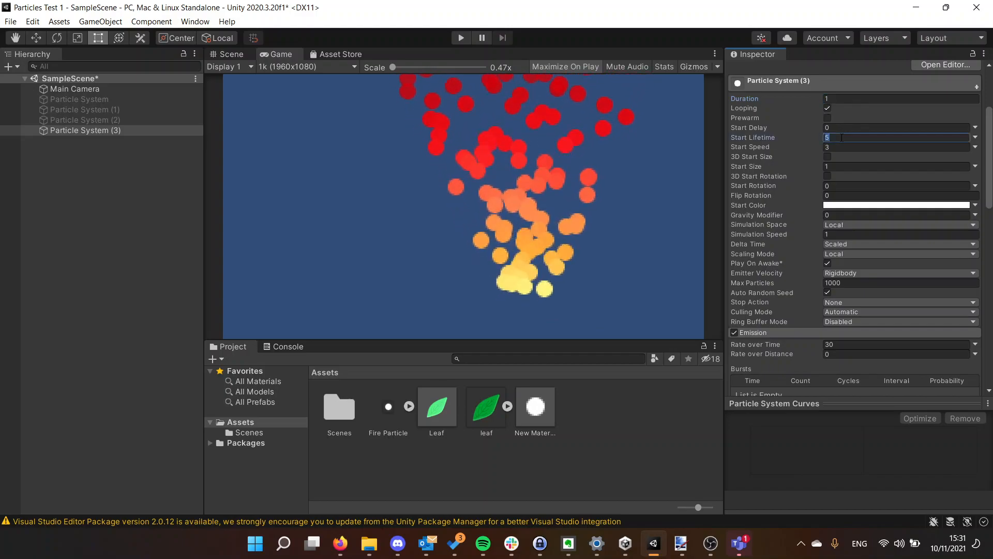
type("1.")
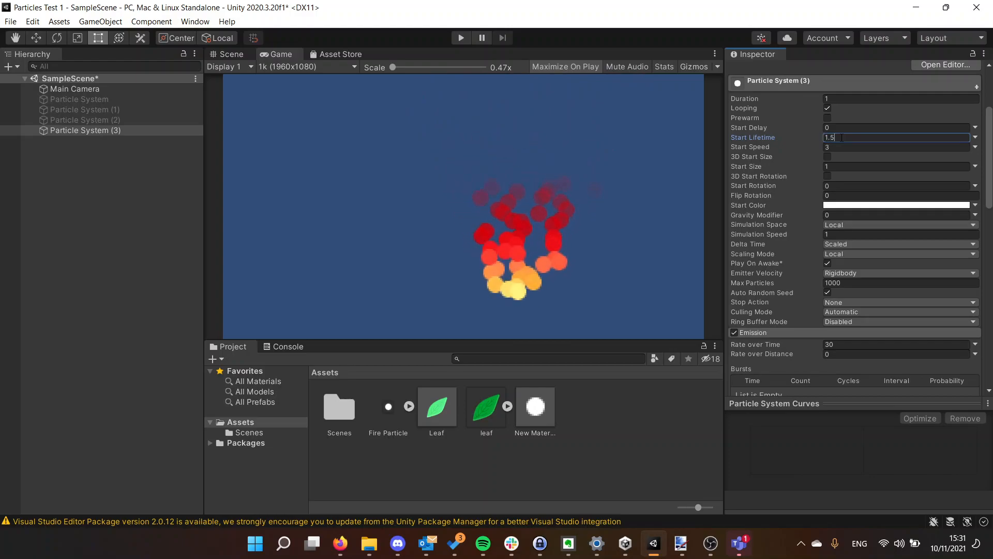
left_click(845, 147)
- Raise the Emission module's Rate over Time to 50 for Particle System (3)
scroll(789, 146, "down", 6)
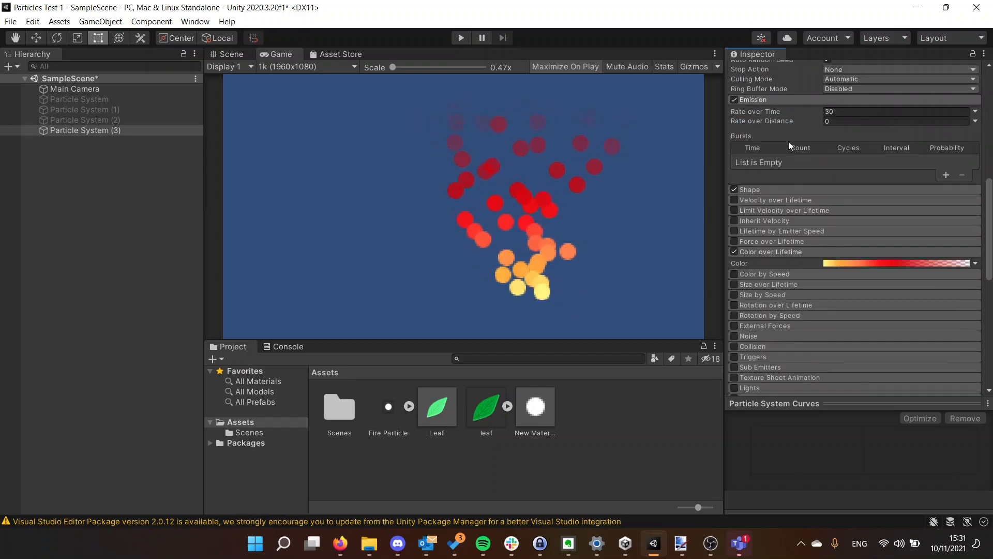
left_click(832, 112)
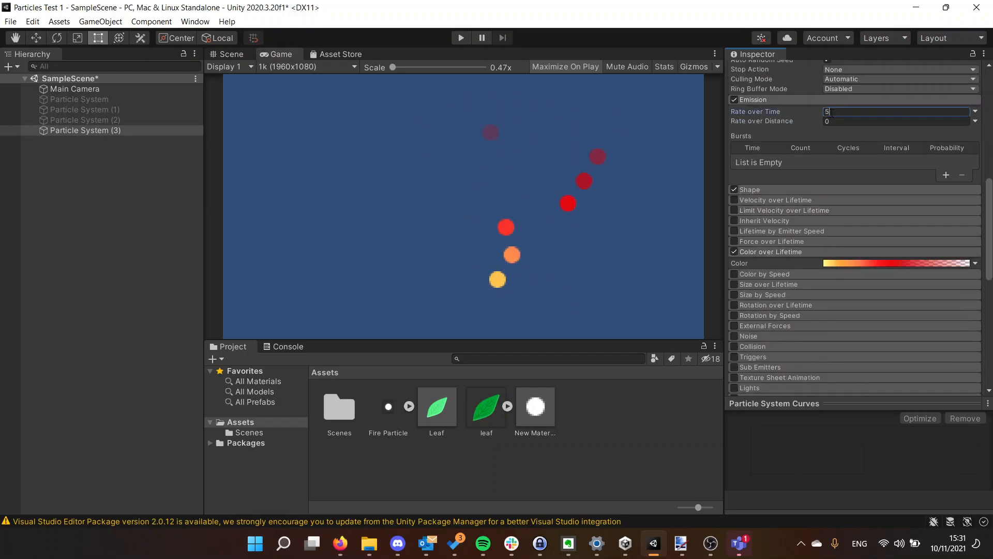
scroll(830, 116, "up", 8)
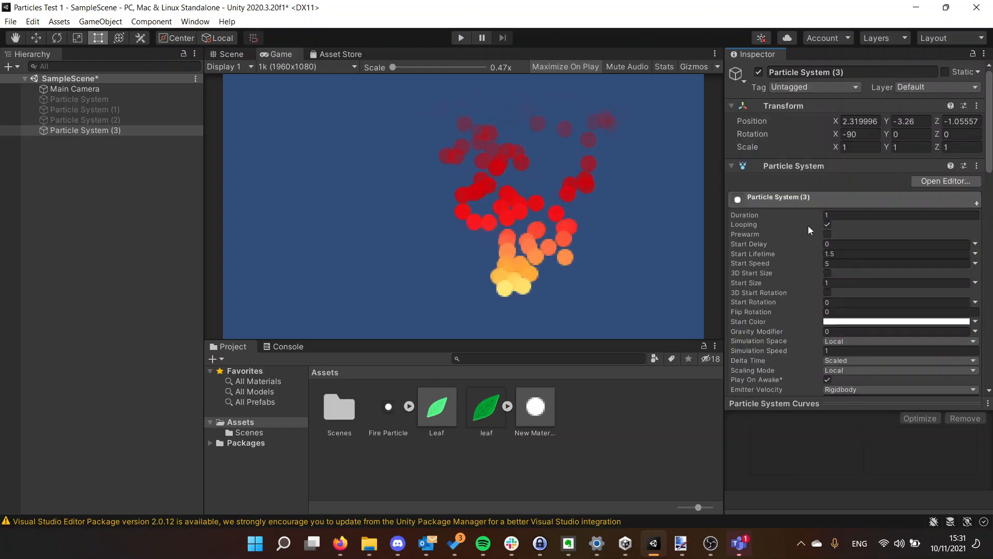
- Shorten the Start Lifetime of Particle System (3) to 0.7
left_click(855, 245)
left_click(855, 253)
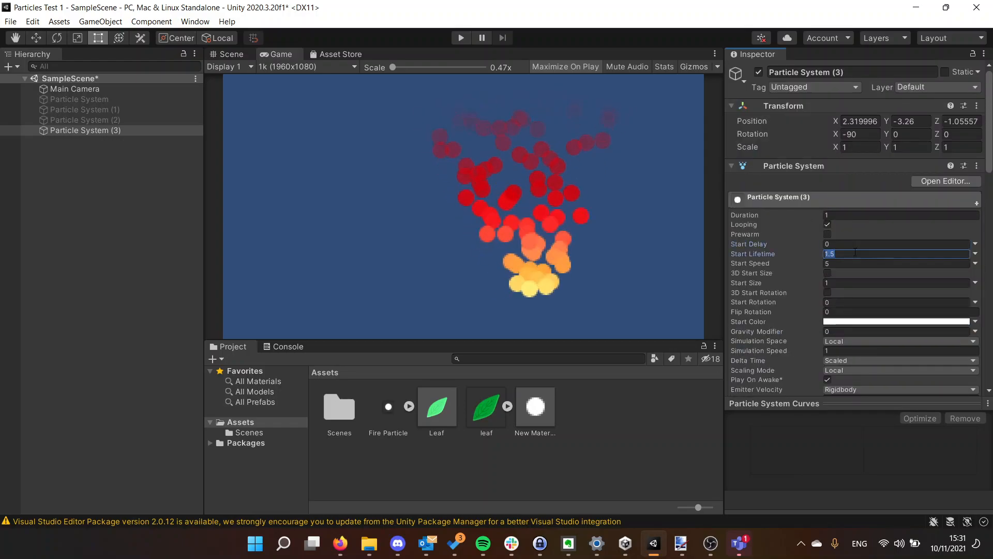
type("1")
key("BackSpace")
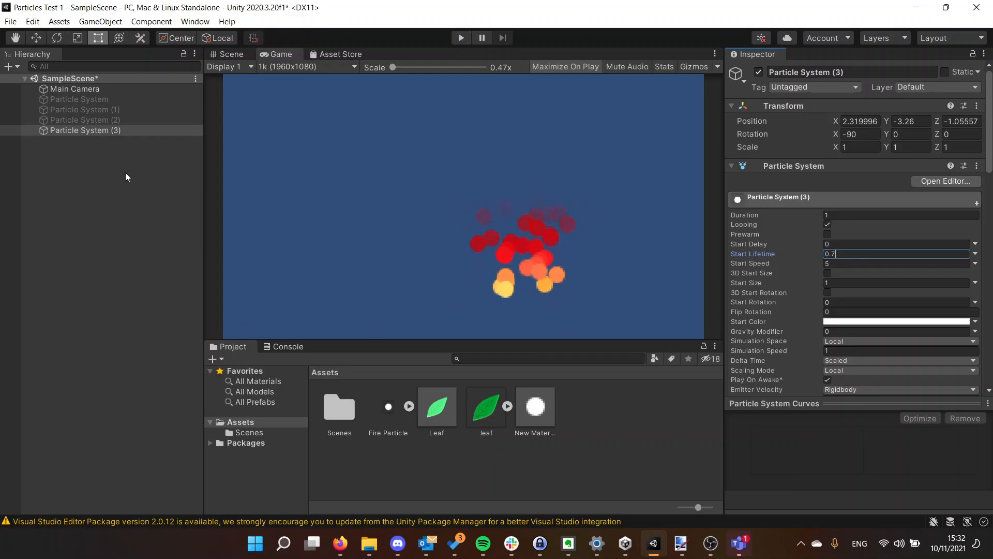
- Add a new particle system as a child of Particle System (3) and name it Smoke
left_click(129, 132)
right_click(113, 131)
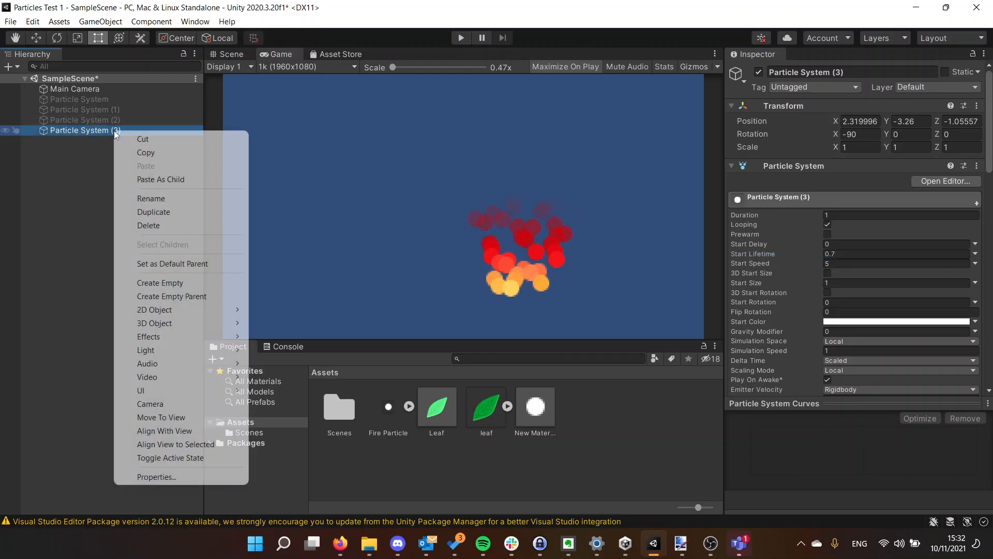
mouse_move(174, 342)
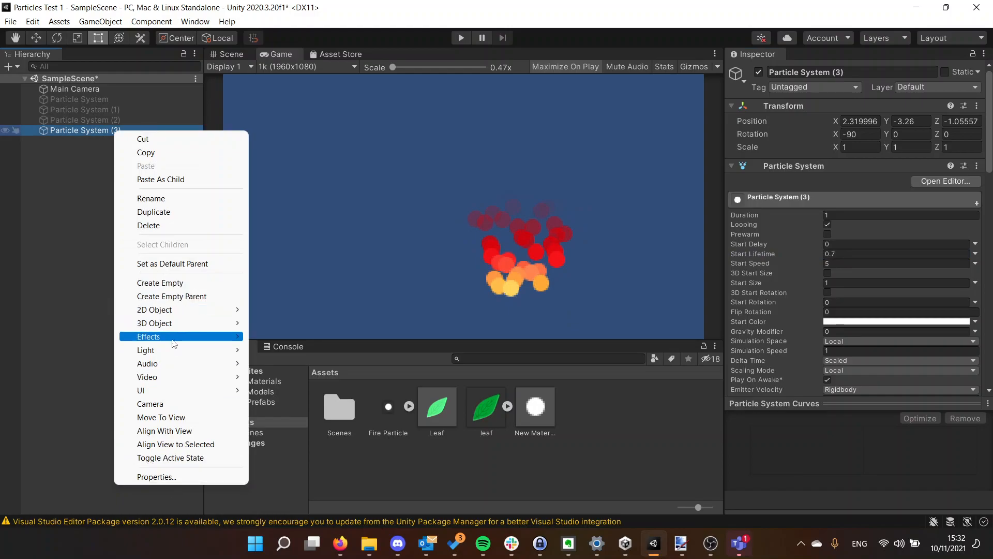
left_click(286, 337)
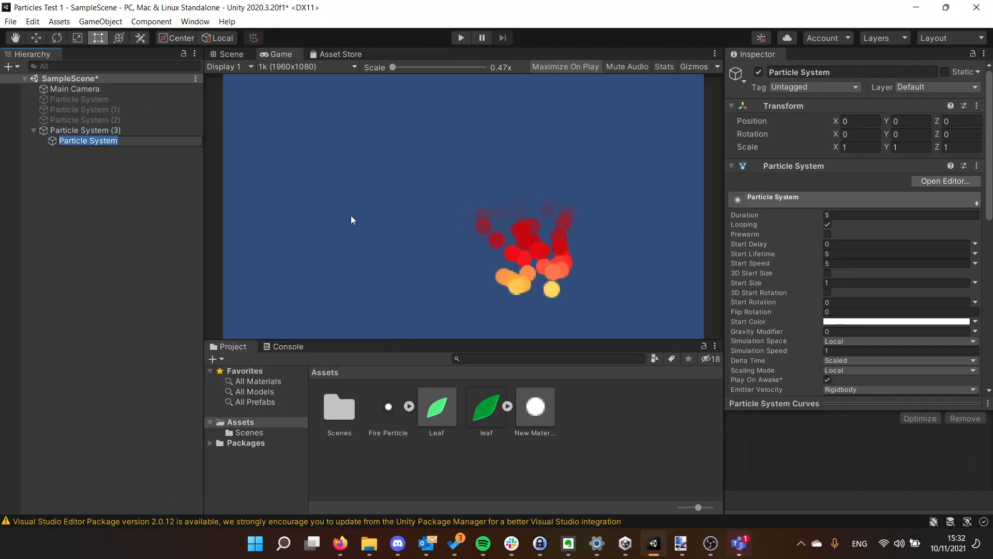
type("Smoke")
key("Return")
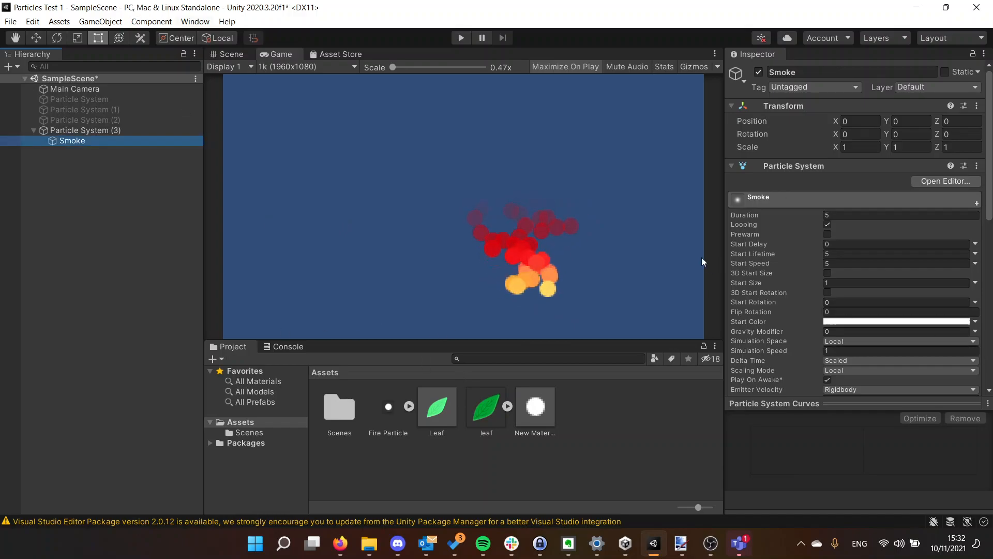
- Assign New Material to the Renderer module of the Smoke particle system
scroll(777, 215, "down", 10)
left_click(772, 309)
scroll(781, 292, "down", 5)
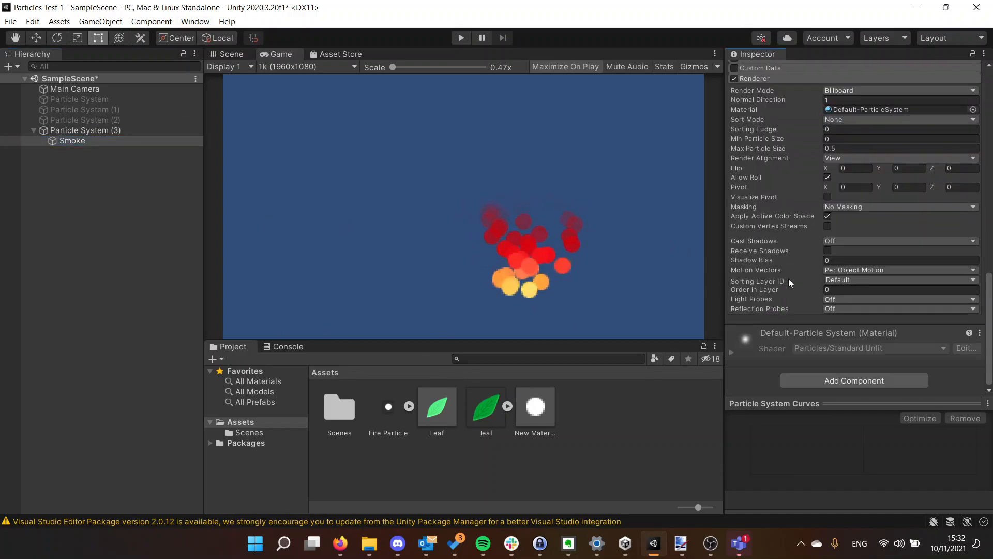
left_click_drag(533, 408, 911, 113)
scroll(795, 164, "up", 15)
scroll(796, 171, "down", 3)
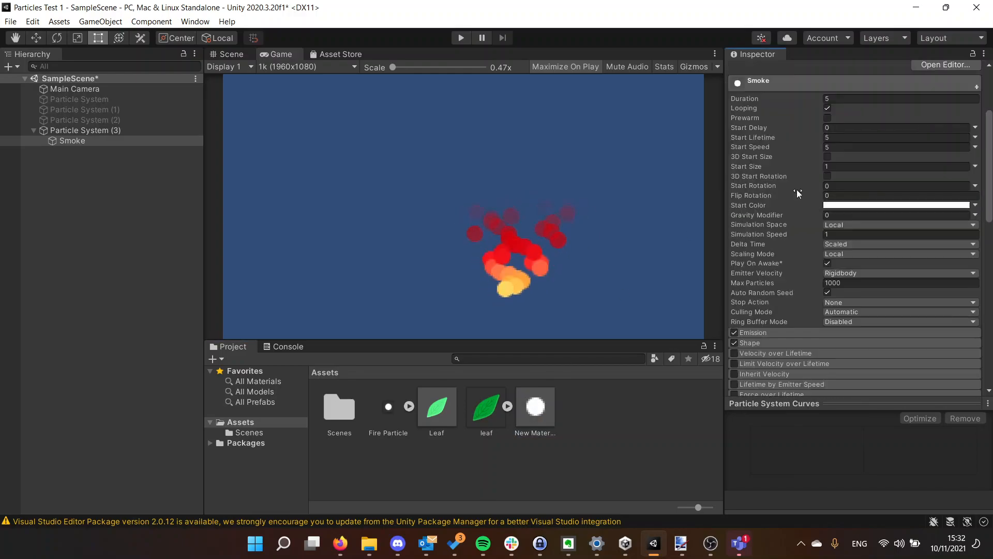
left_click(874, 205)
left_click_drag(914, 324, 875, 268)
left_click(979, 198)
left_click(872, 206)
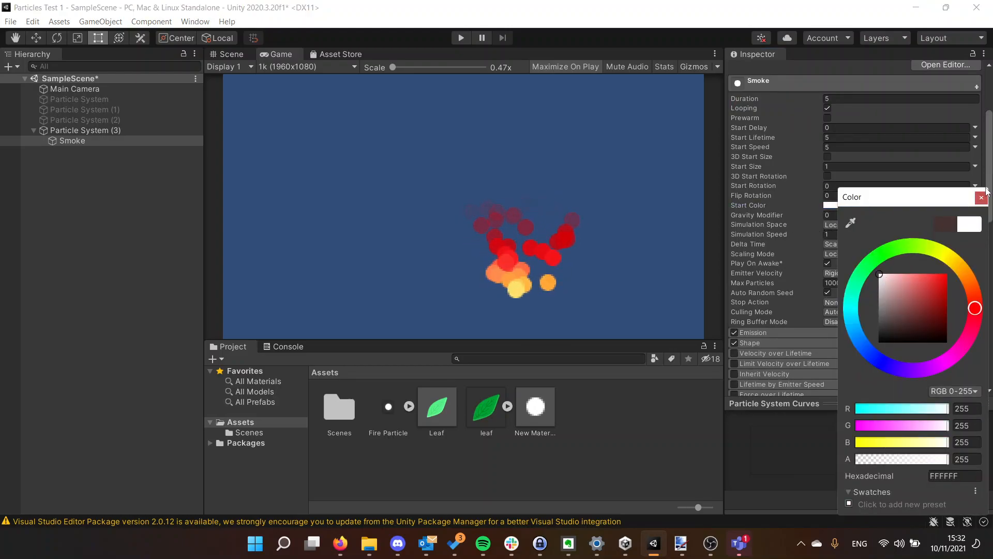
left_click(982, 196)
- Enable Color over Lifetime for Smoke and make the gradient's starting colour a medium grey
scroll(812, 234, "down", 3)
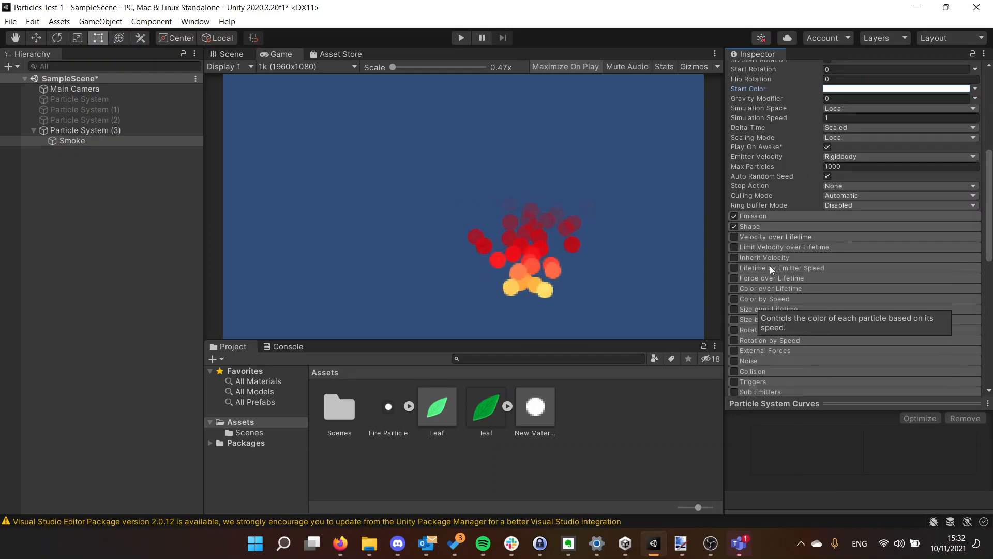
left_click(735, 288)
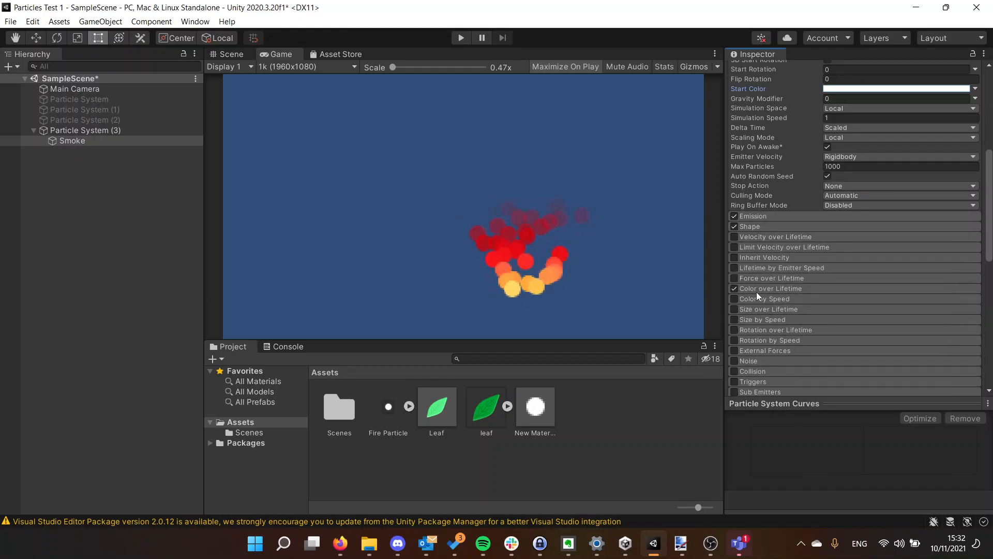
scroll(765, 281, "down", 3)
left_click(834, 184)
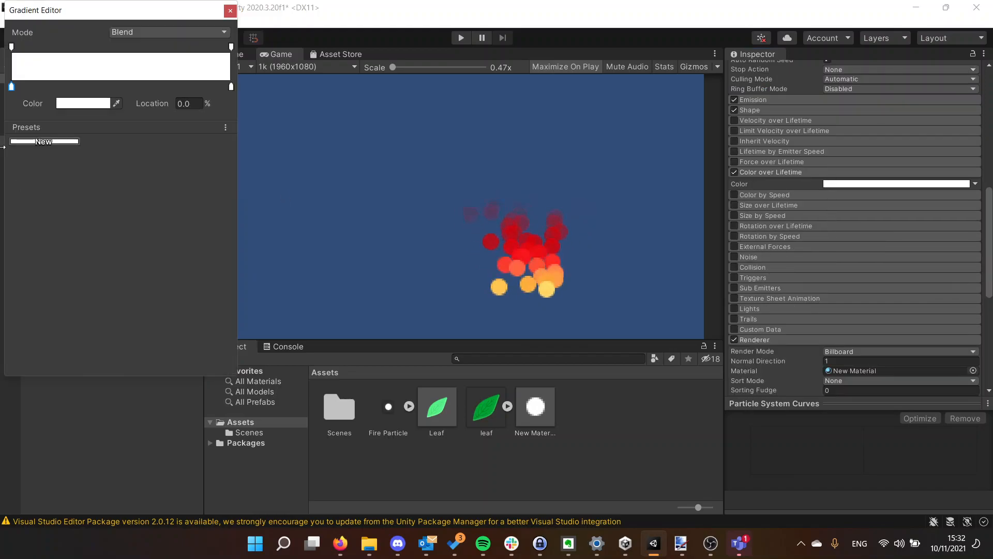
double_click(11, 87)
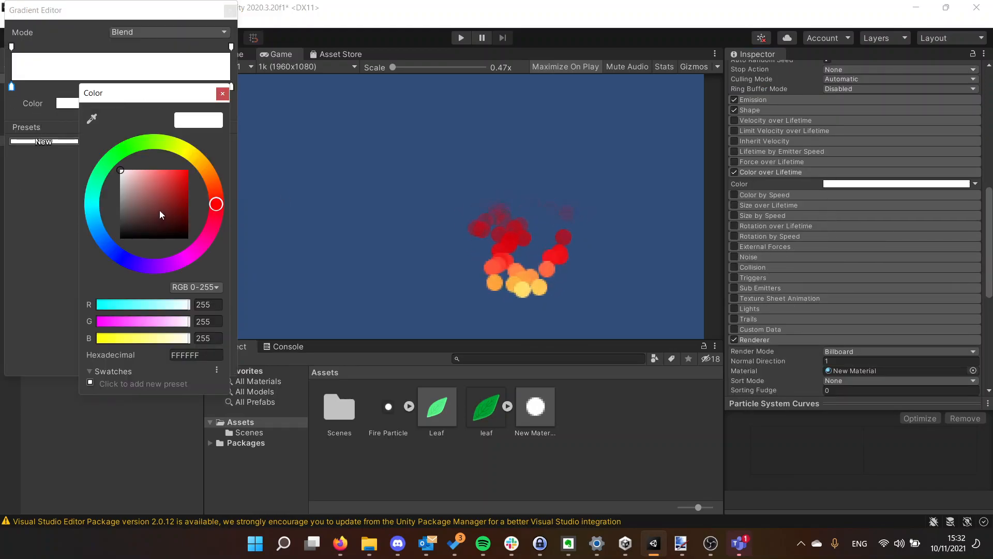
left_click_drag(160, 210, 116, 204)
left_click(222, 93)
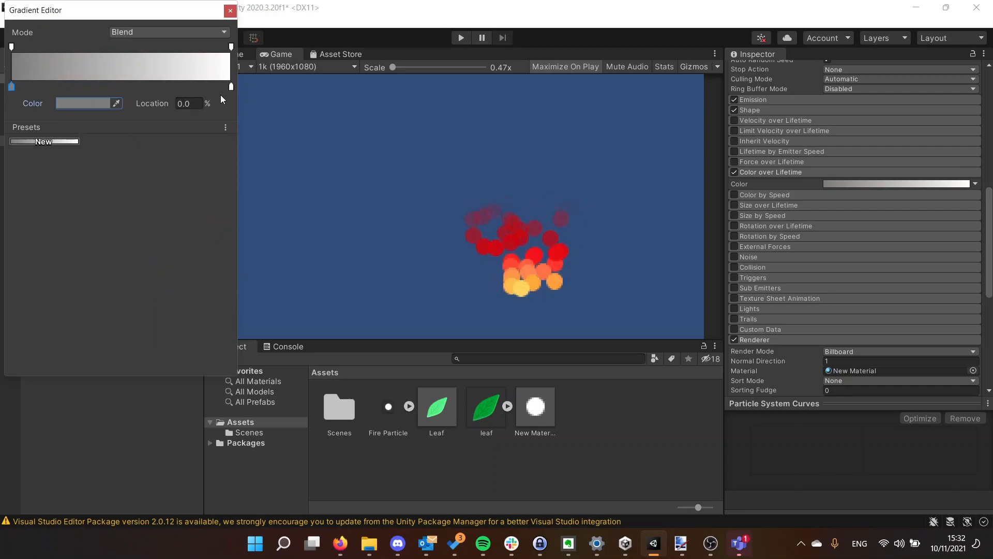
- Set the end colour of Smoke's Color over Lifetime gradient to light grey D4D4D4
left_click(231, 87)
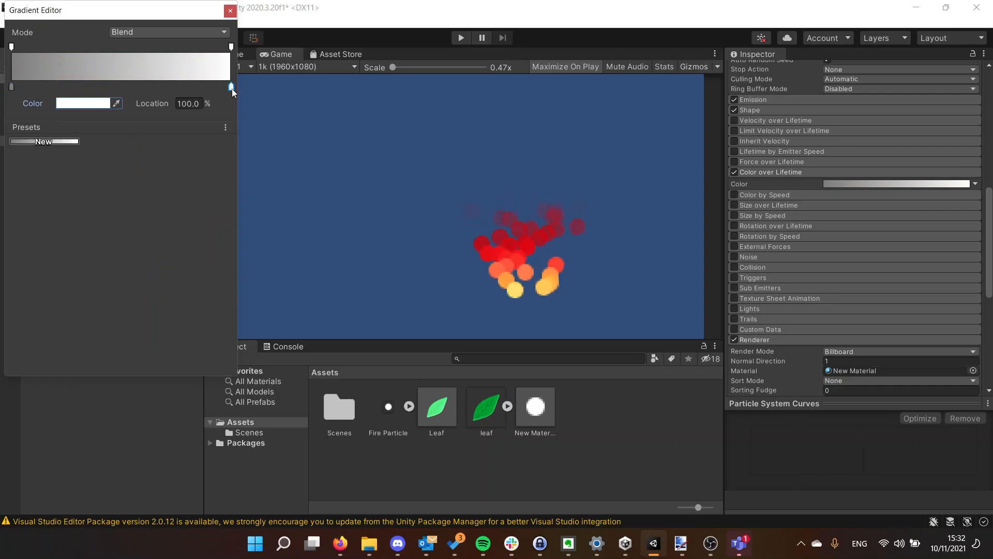
left_click(83, 103)
left_click_drag(138, 205, 125, 185)
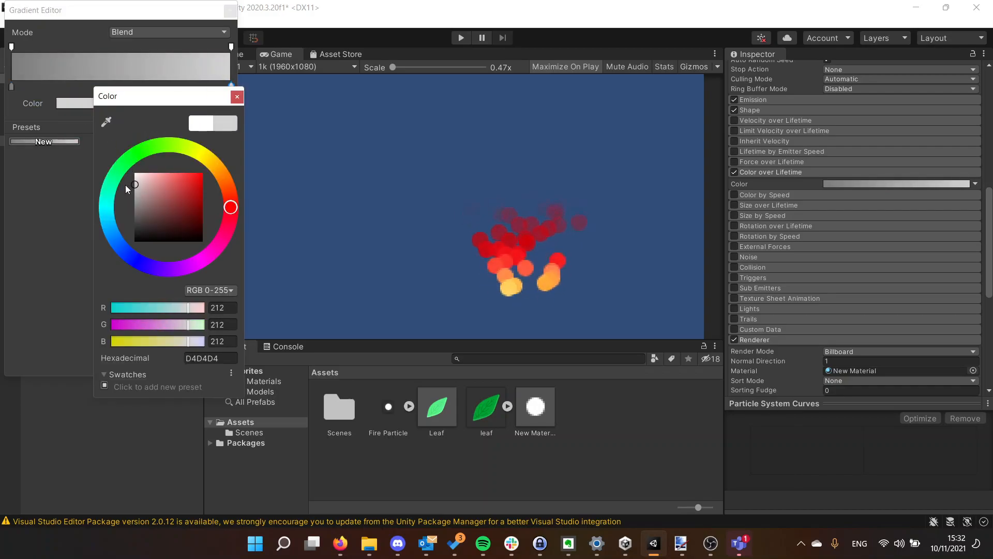
left_click(80, 76)
- Darken the starting colour of Smoke's Color over Lifetime gradient to a dark grey and close the gradient
left_click(10, 86)
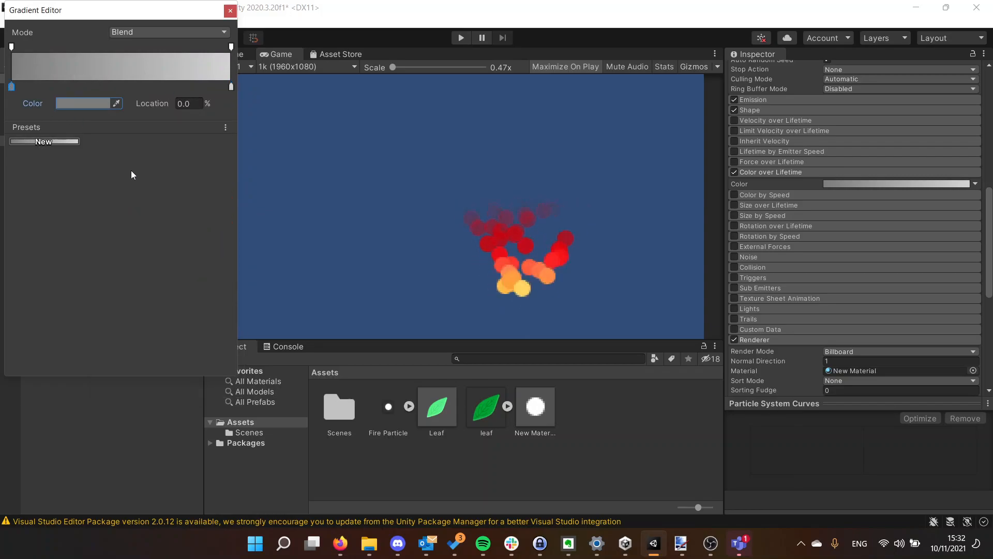
left_click(86, 102)
left_click_drag(130, 190, 128, 212)
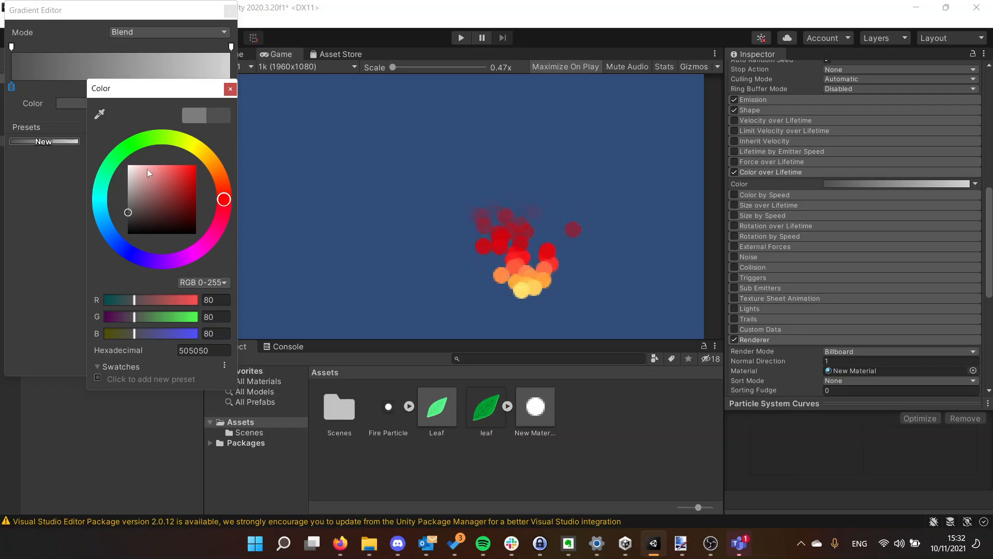
left_click_drag(128, 214, 123, 217)
left_click(231, 89)
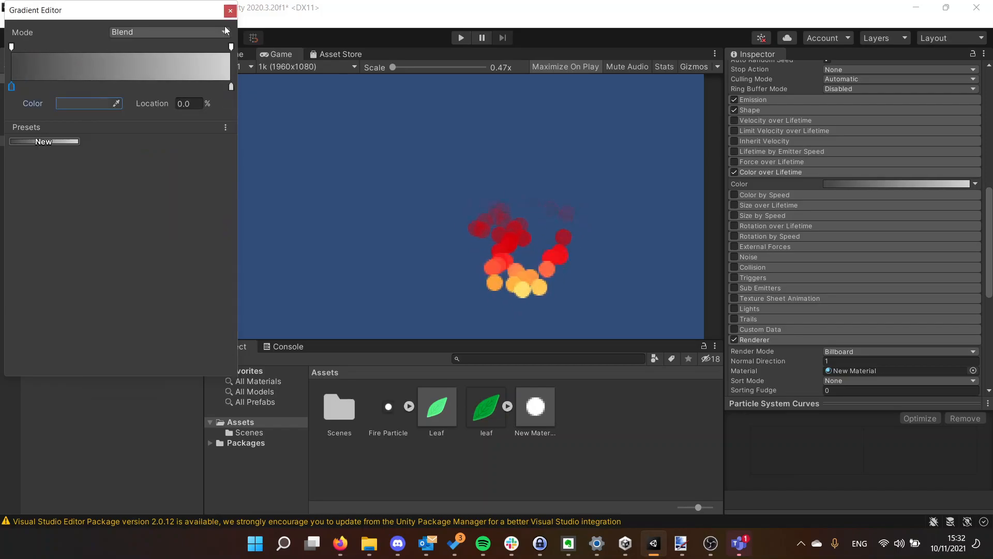
left_click(230, 11)
- Check the effects in the Scene view and move Smoke out of Particle System (3) to the scene's root level
left_click(244, 51)
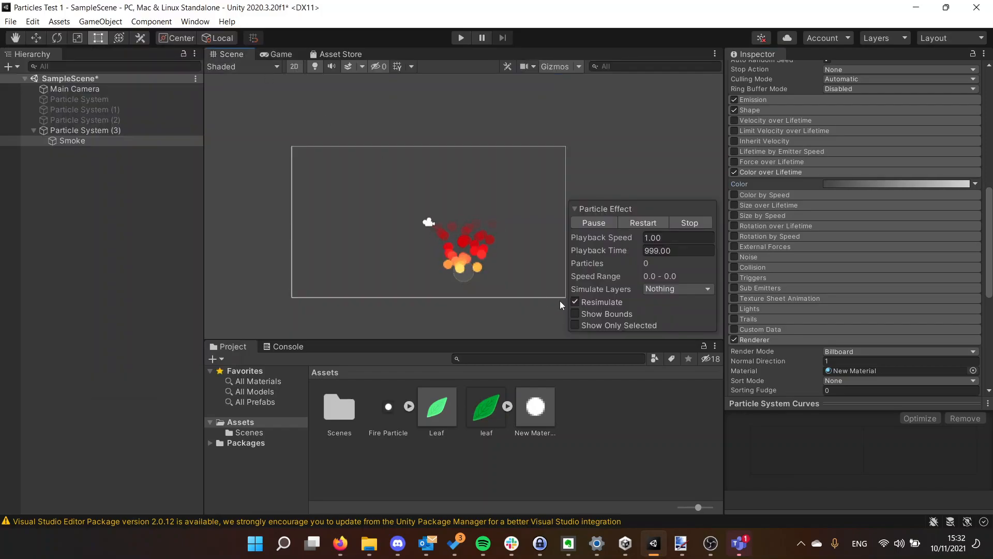
left_click(95, 132)
left_click(97, 140)
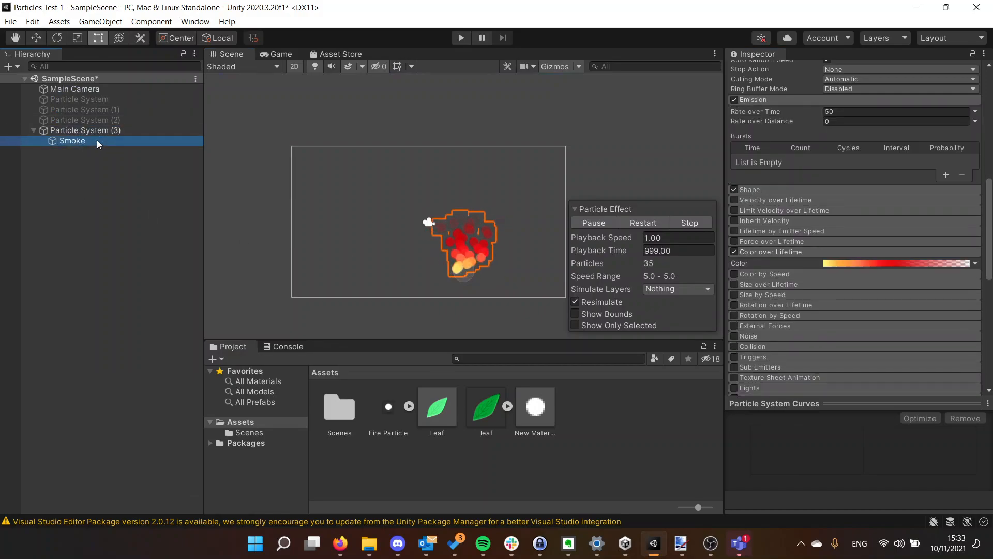
scroll(476, 269, "up", 3)
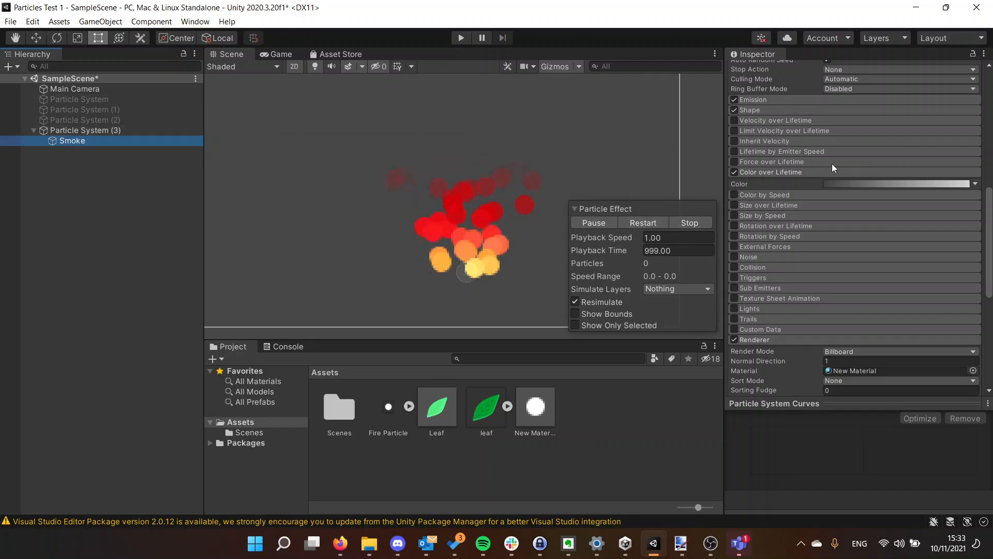
scroll(832, 163, "up", 5)
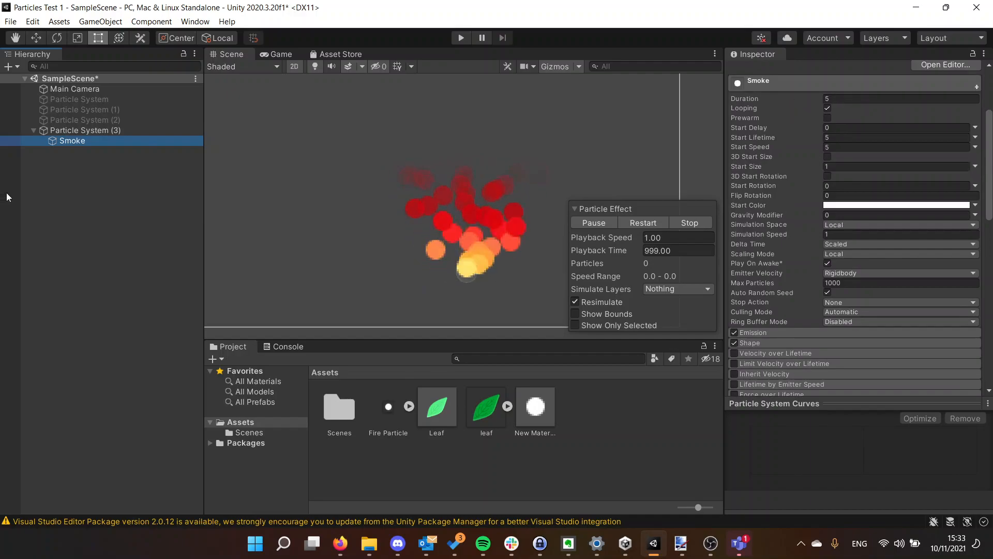
left_click_drag(80, 143, 61, 167)
left_click(77, 129)
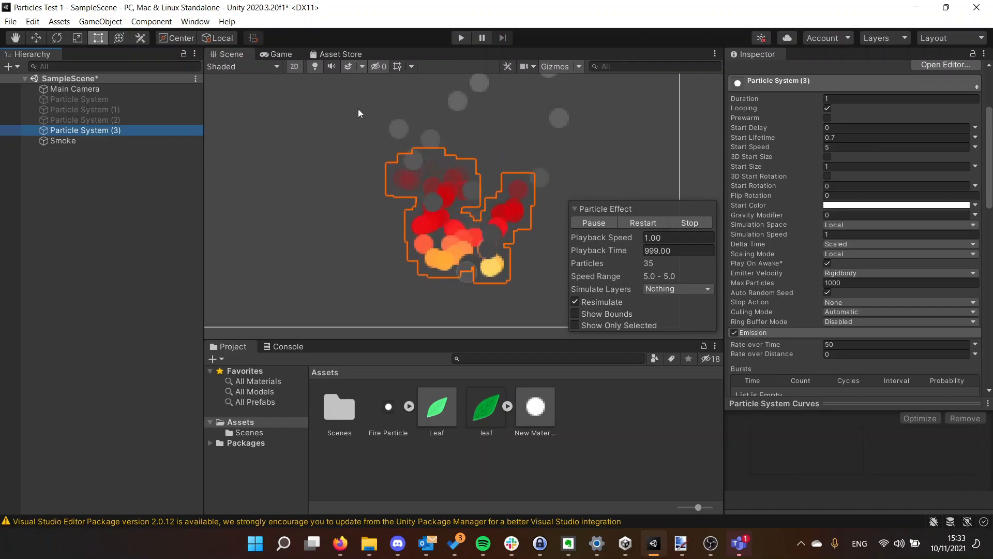
left_click(70, 144)
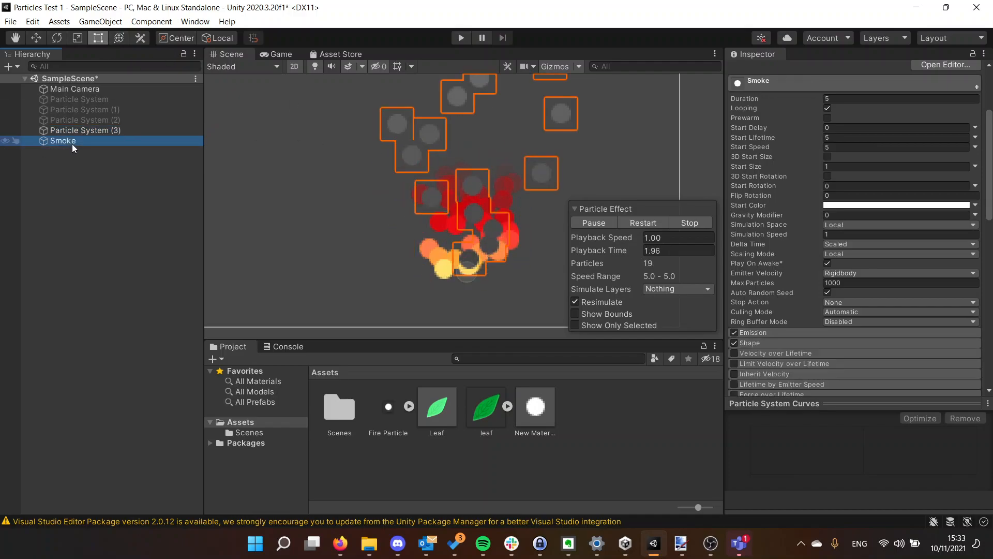
- Preview the effects in the Game view and review the Sort Mode options in Smoke's Renderer module, keeping None
left_click(278, 54)
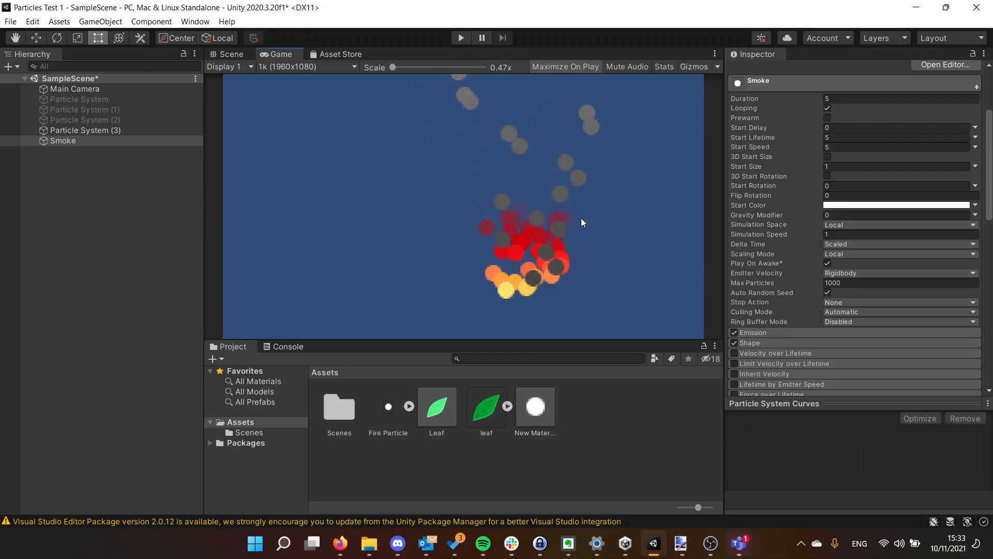
scroll(777, 240, "down", 10)
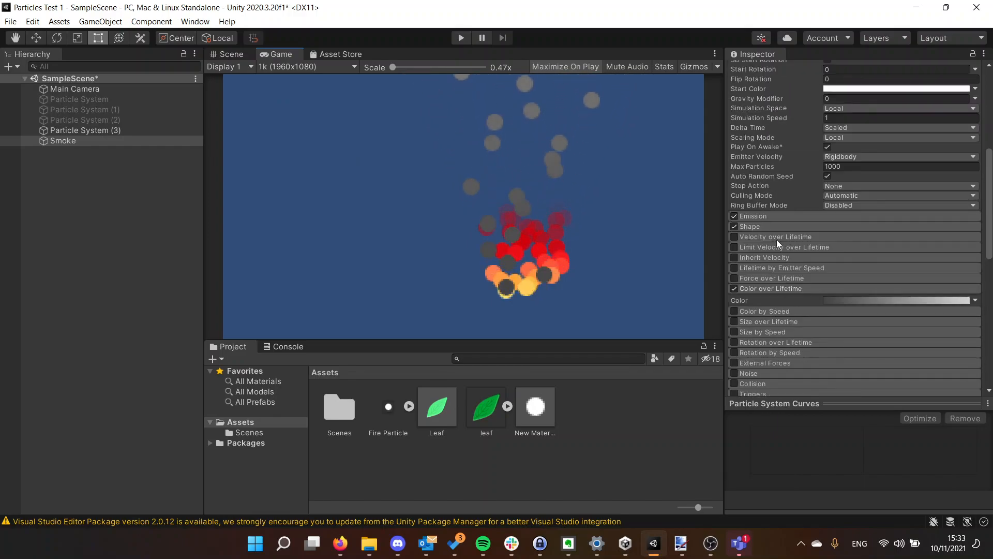
scroll(778, 231, "down", 5)
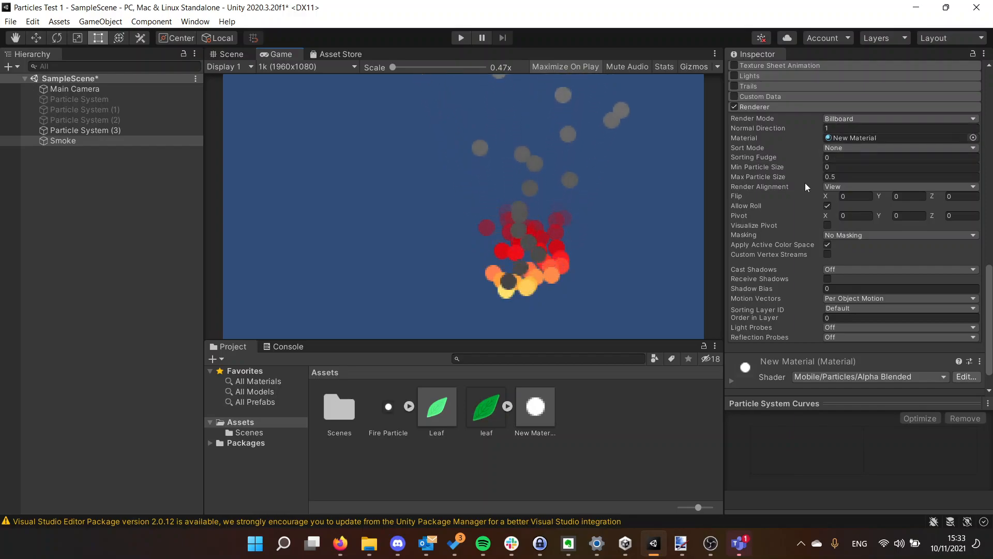
left_click(839, 146)
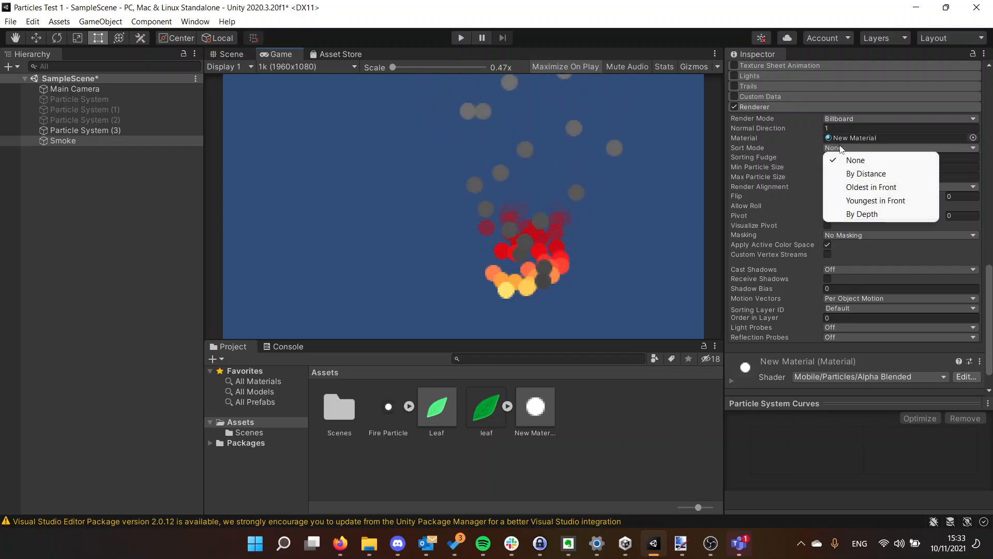
left_click(803, 171)
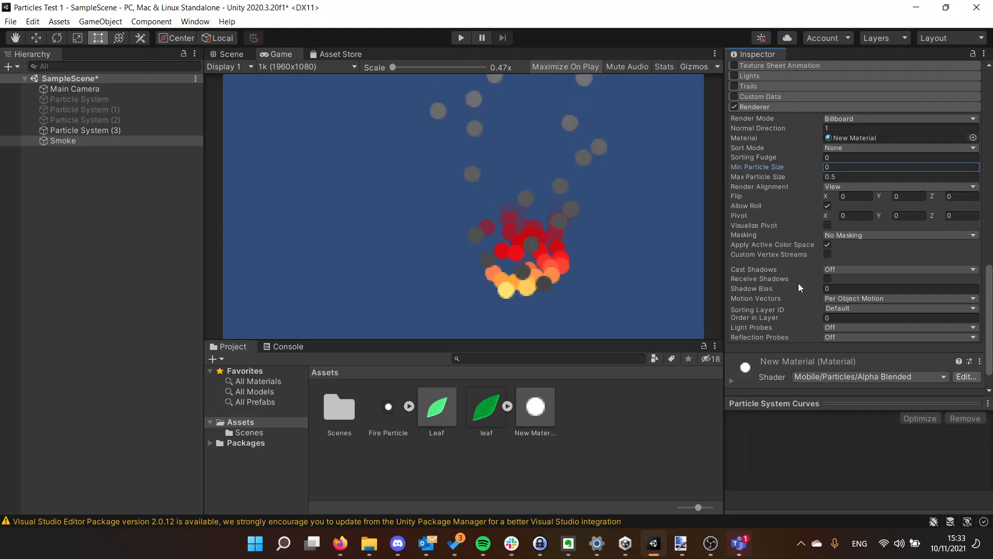
- Set Order in Layer to -1 in Smoke's Renderer module and reselect Smoke after checking Particle System (3)
left_click(847, 318)
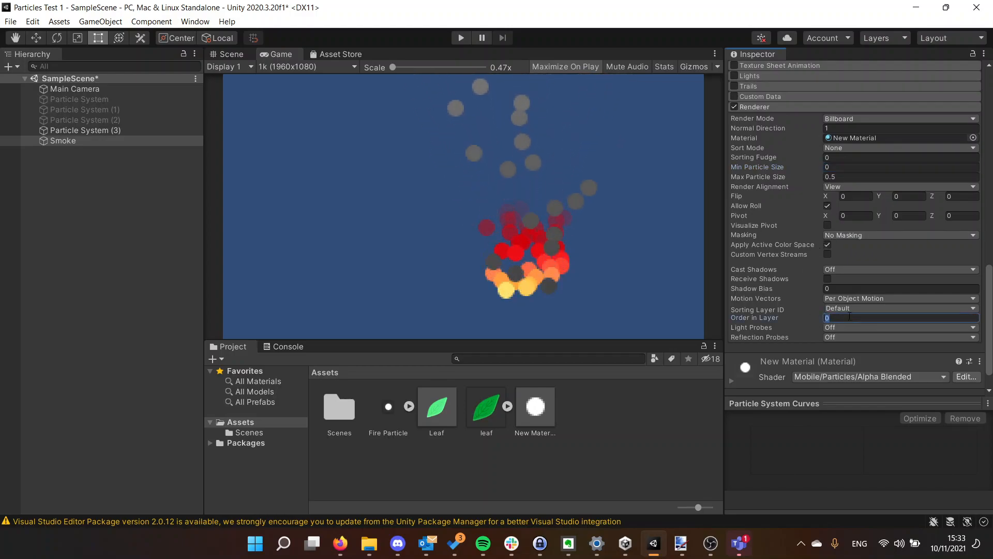
type("-1")
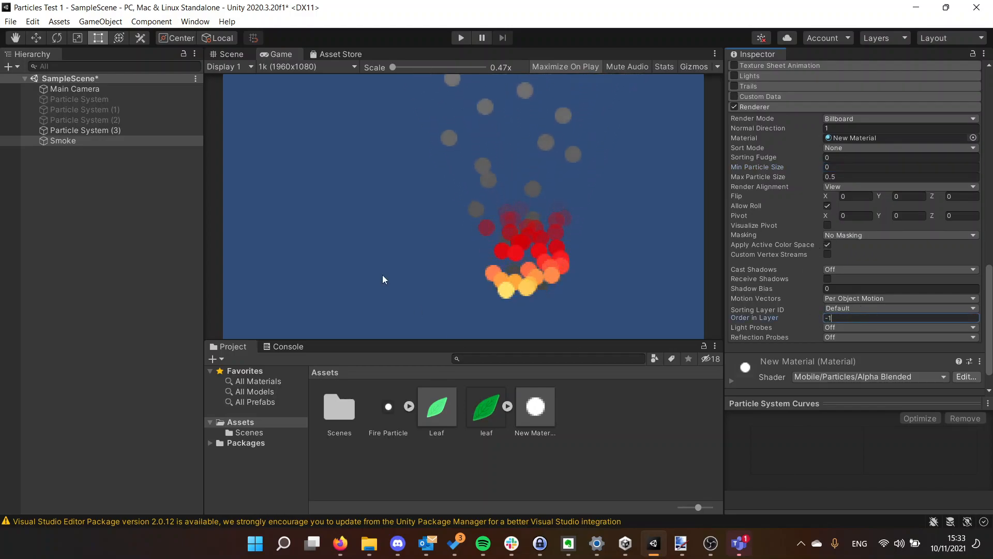
left_click(79, 131)
left_click(84, 142)
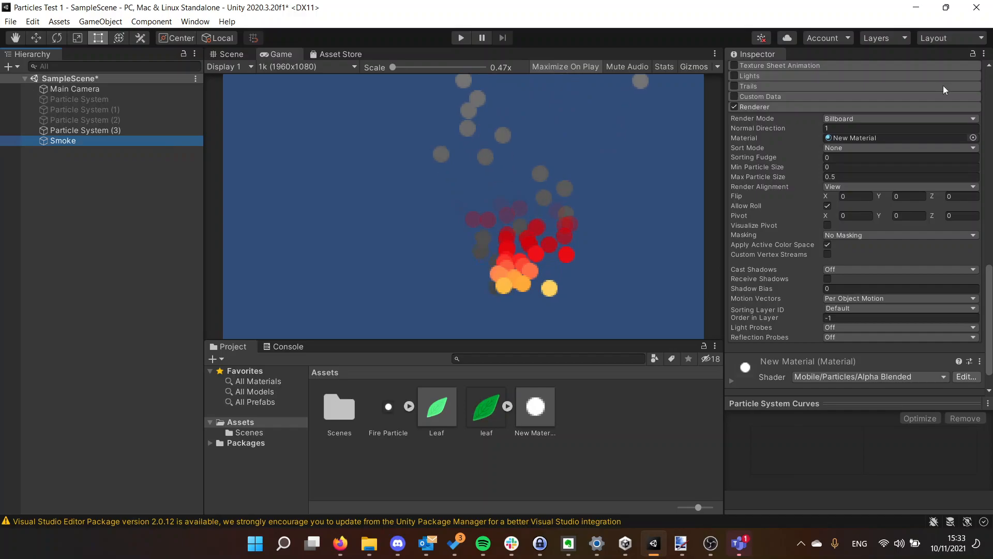
- In Smoke's Color over Lifetime gradient, set the starting alpha to 0 and add an alpha 255 key at 23.5%
scroll(789, 197, "up", 15)
scroll(786, 258, "down", 3)
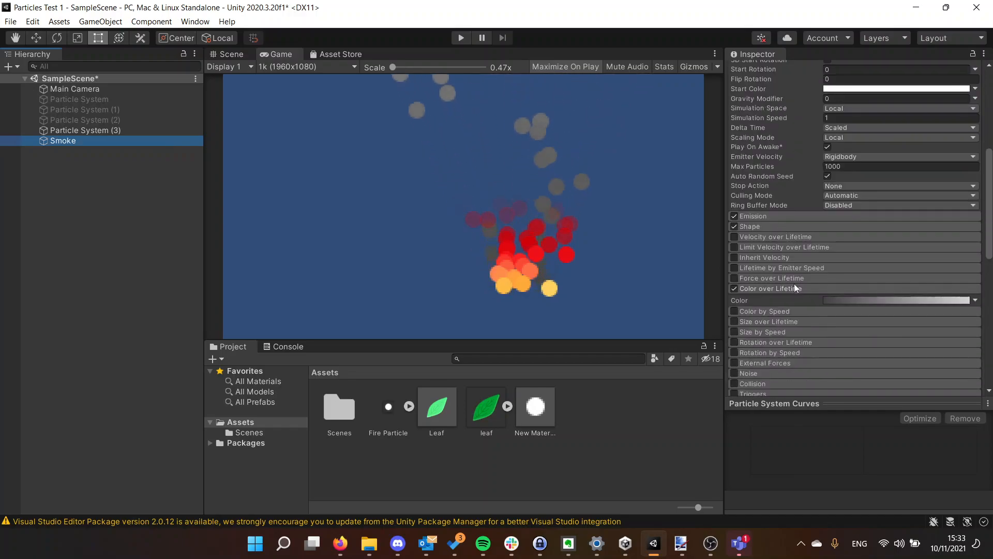
left_click(887, 300)
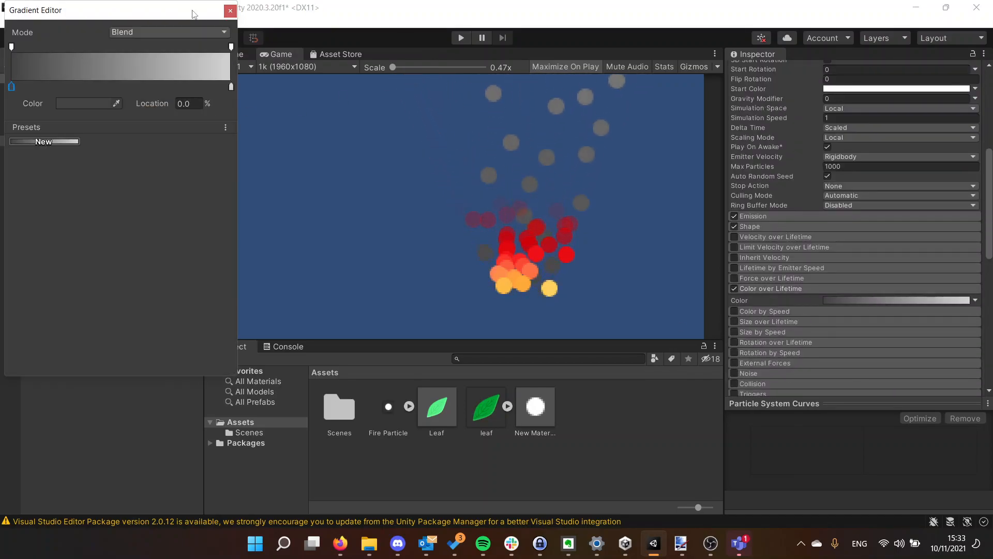
left_click(11, 46)
left_click_drag(72, 100, 30, 92)
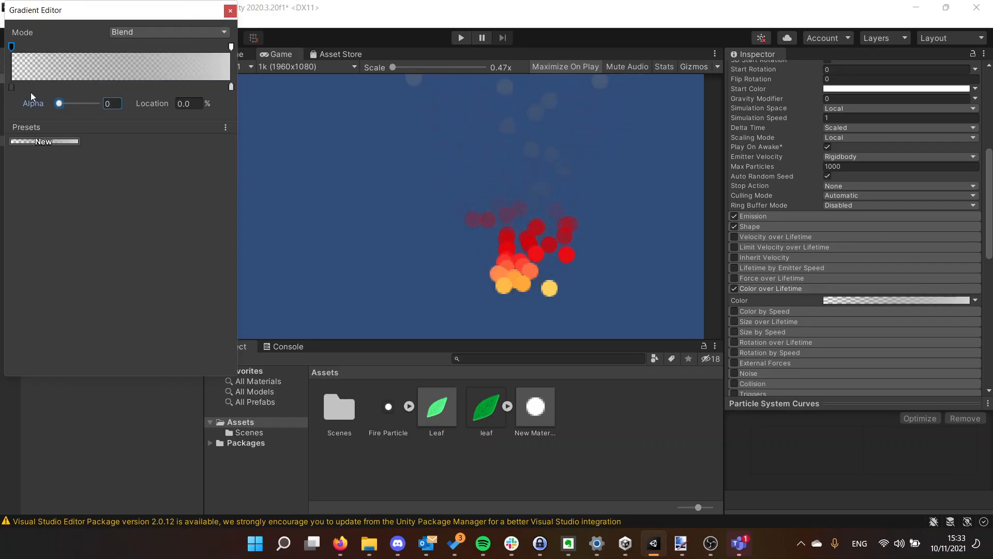
left_click(56, 47)
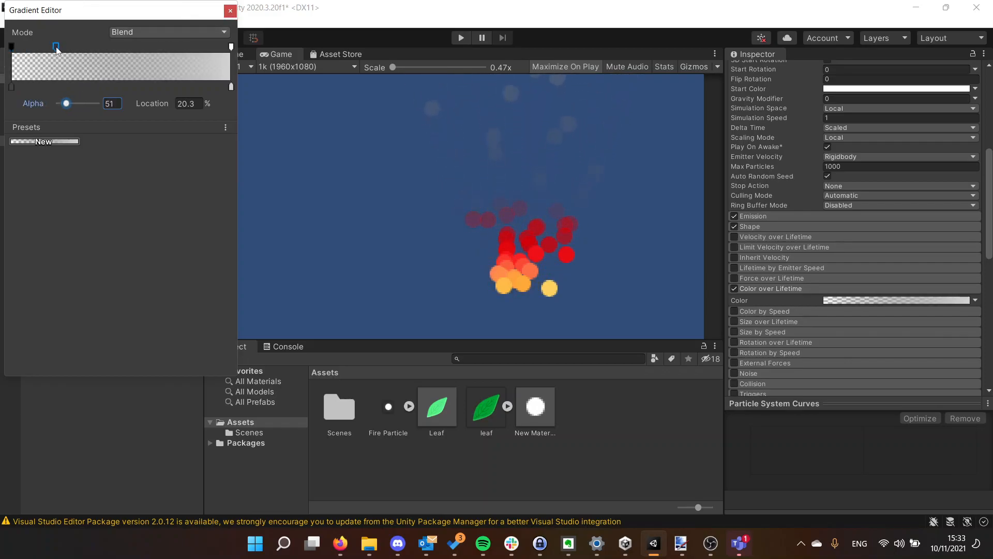
left_click_drag(84, 105, 102, 106)
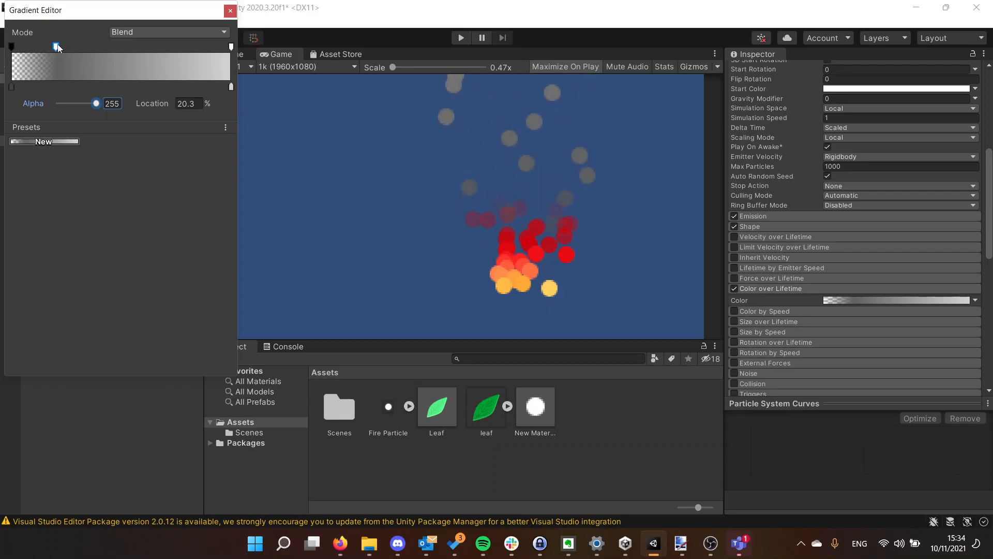
left_click_drag(56, 46, 63, 47)
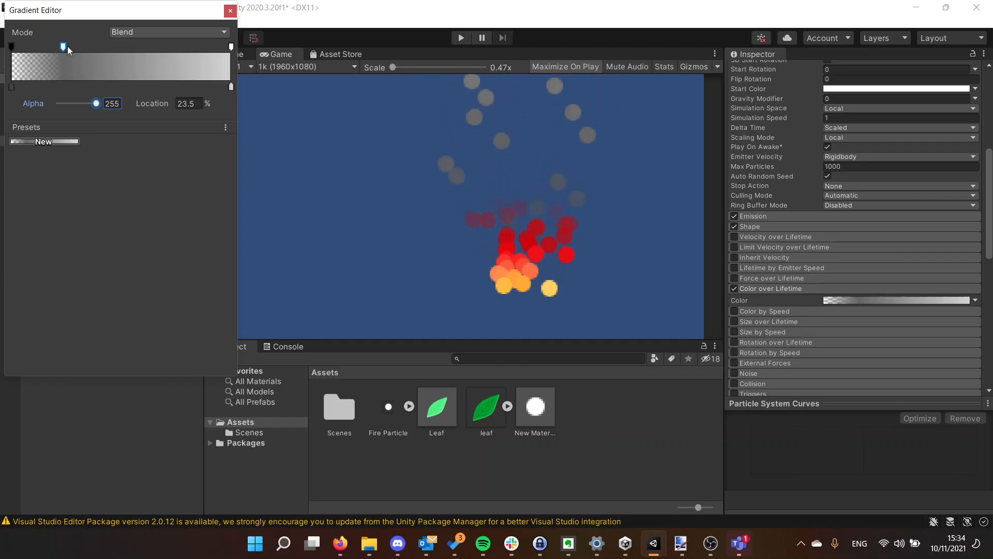
- Add an alpha 0 key between the gradient's start and the alpha 255 key, and reposition the 255 key at 17.6%
left_click(49, 47)
left_click_drag(86, 103, 48, 100)
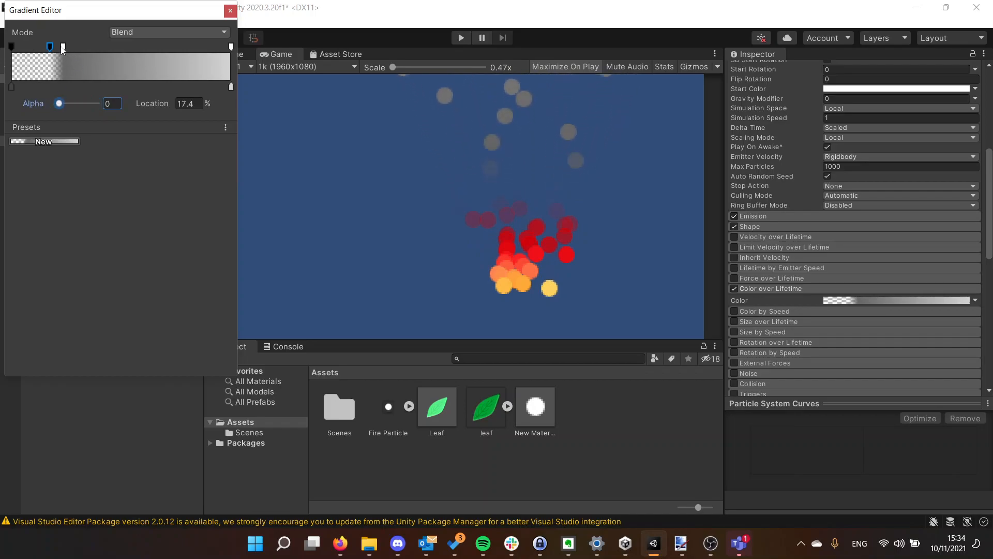
mouse_move(50, 46)
left_mouse_down()
mouse_move(37, 47)
mouse_move(50, 47)
left_mouse_up()
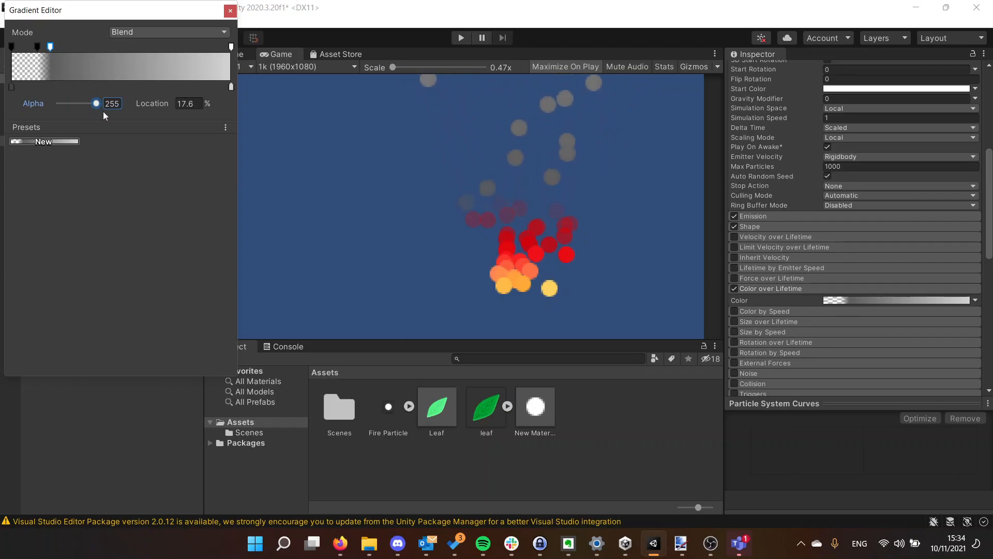
- Add an alpha 255 key at 81.2%, set the gradient's end alpha to 0, and close the gradient
left_click(231, 47)
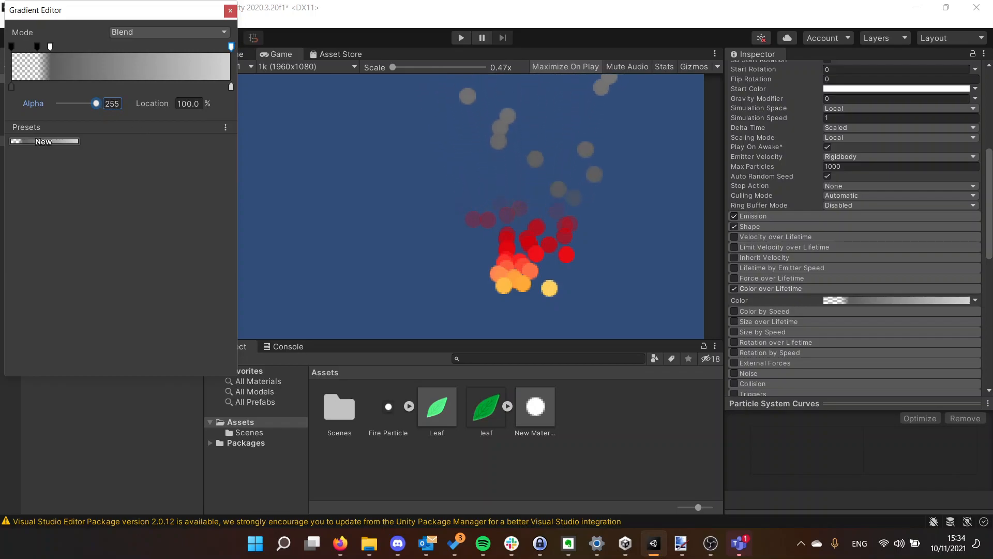
left_click(190, 47)
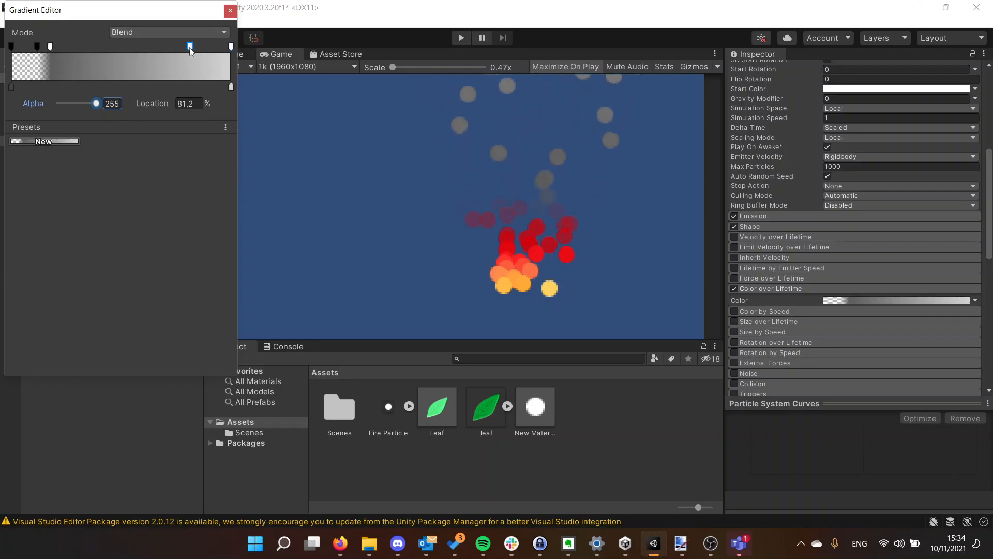
left_click(231, 46)
left_click(117, 105)
type("0")
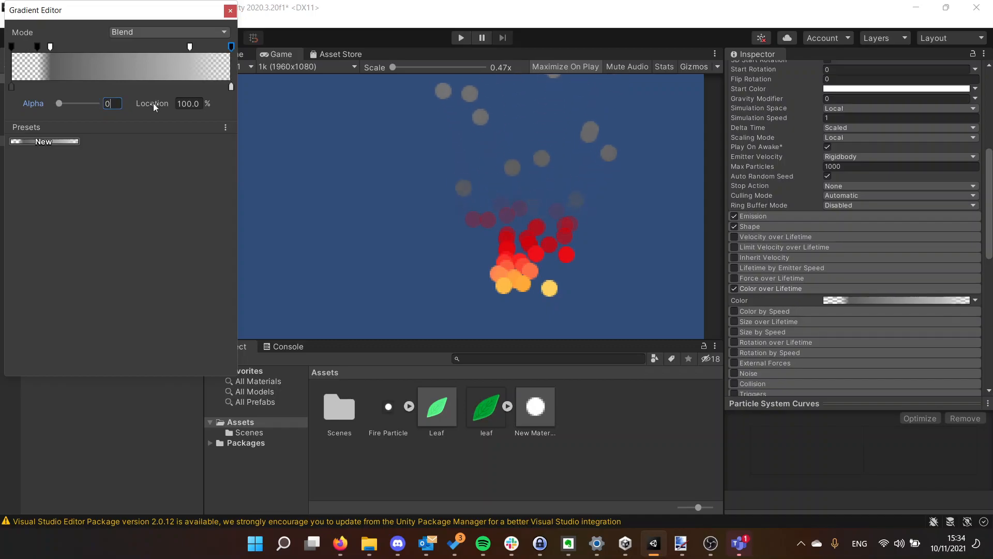
left_click(231, 11)
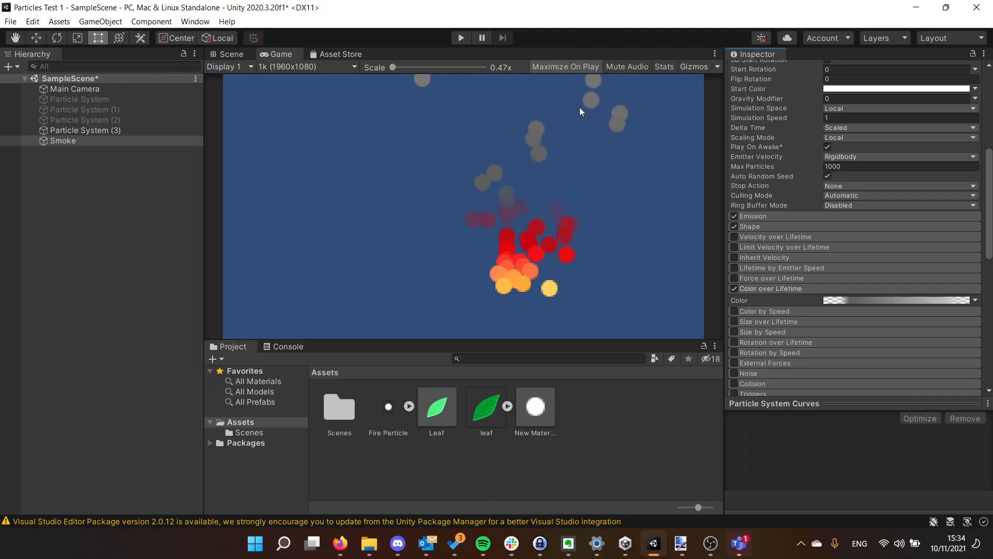
- Try larger smoke particles by setting Smoke's Start Size to 3 and to 2
scroll(749, 114, "up", 3)
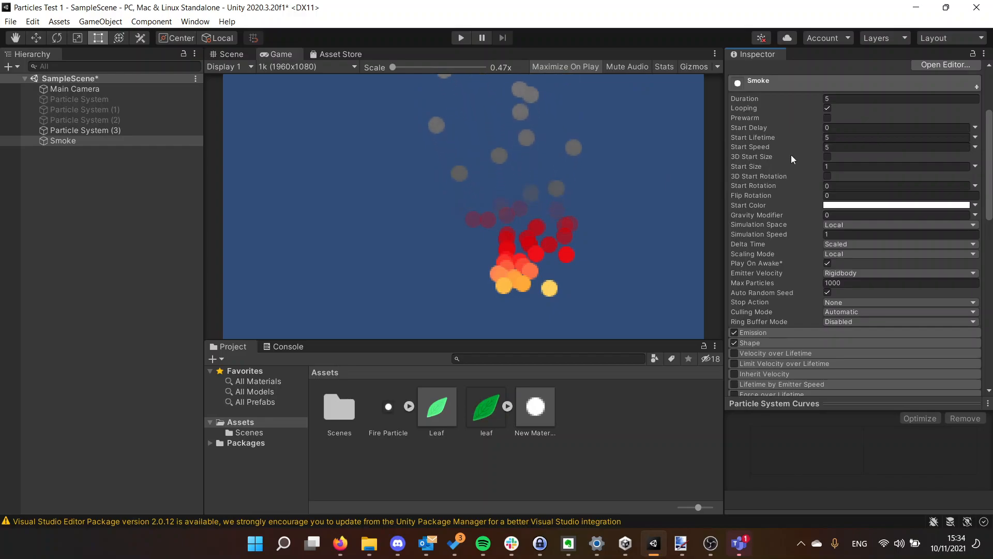
left_click(836, 167)
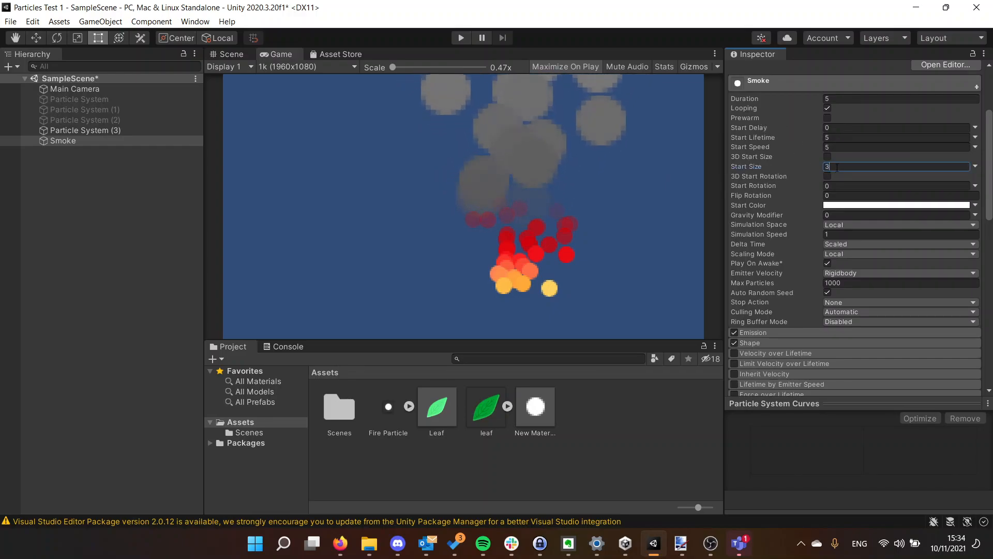
key("BackSpace")
type("2")
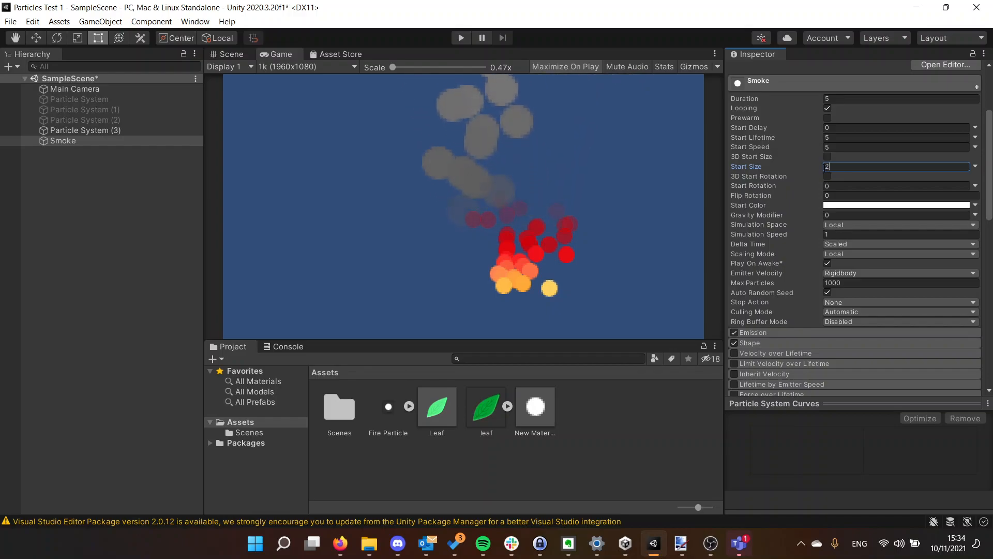
- Make Smoke's Start Size random between two constants, 1.5 and 2.5
left_click(976, 171)
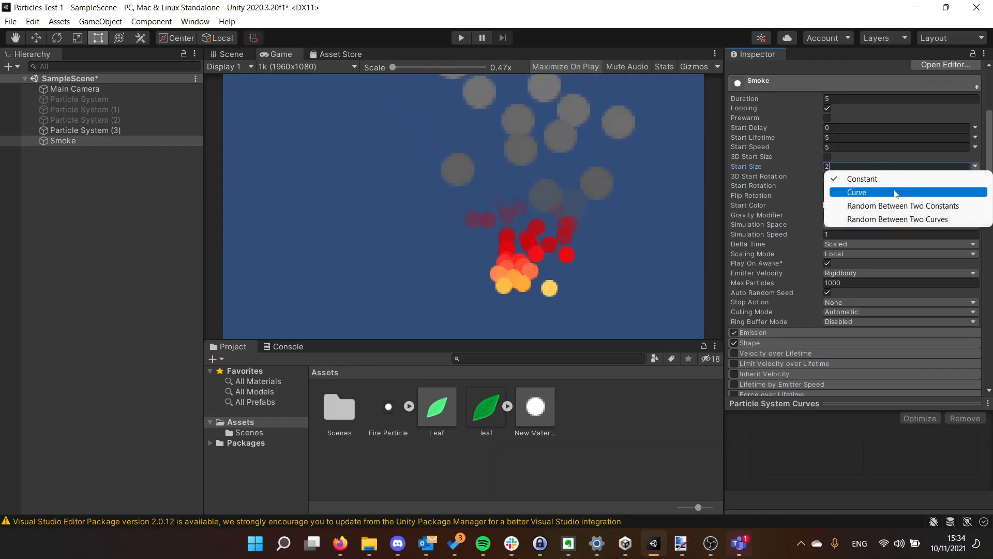
left_click(897, 205)
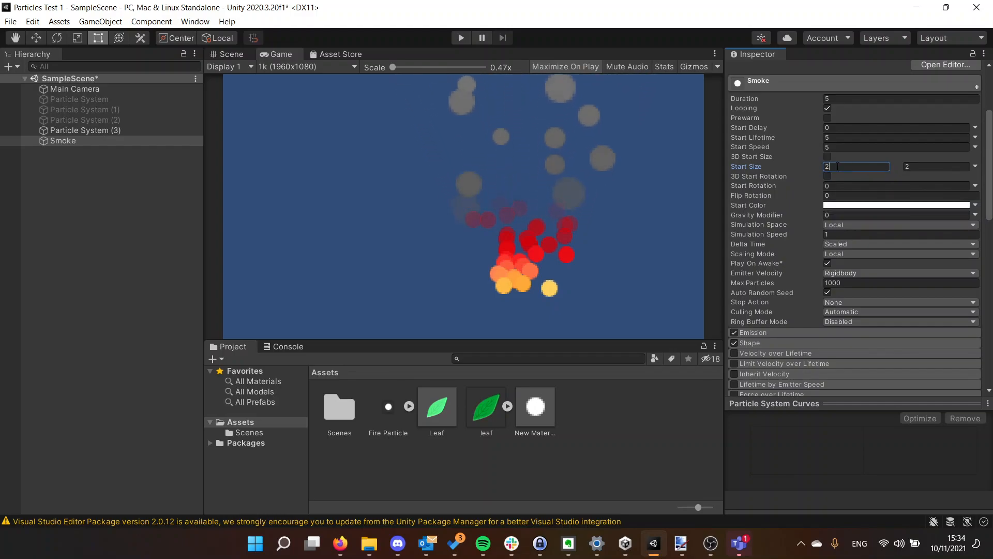
key("BackSpace")
type("1.5")
left_click(921, 166)
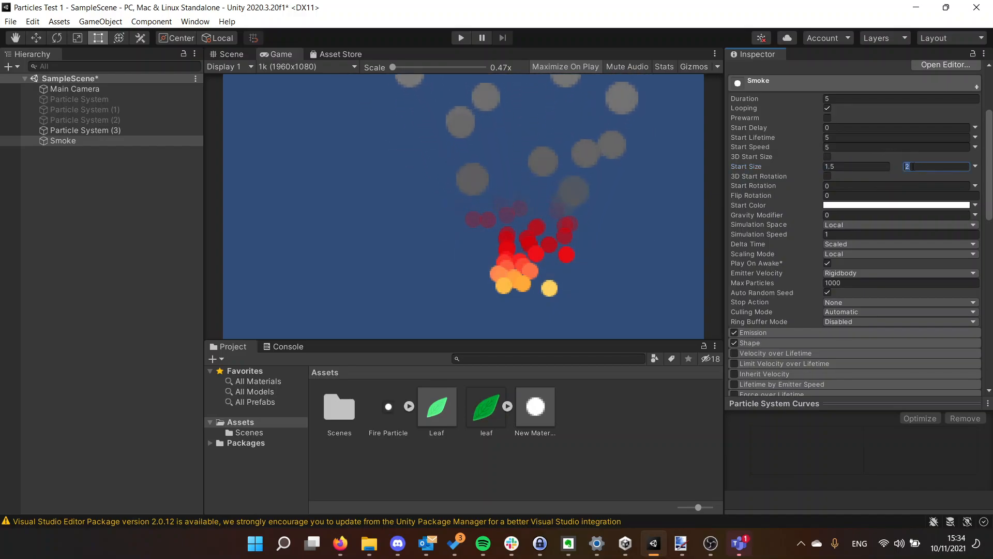
type("2.5")
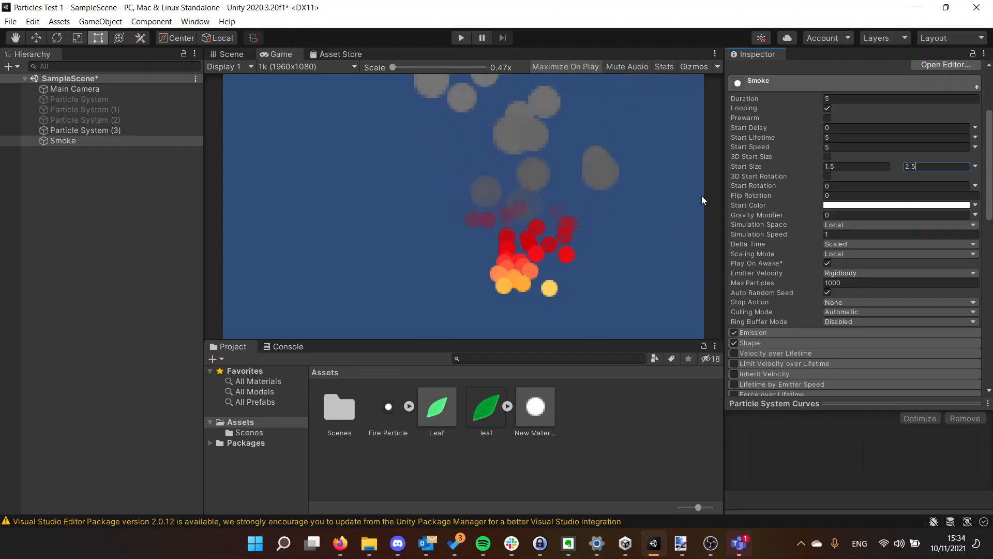
left_click(675, 199)
- Set Smoke's Start Speed to 3
scroll(781, 145, "up", 4)
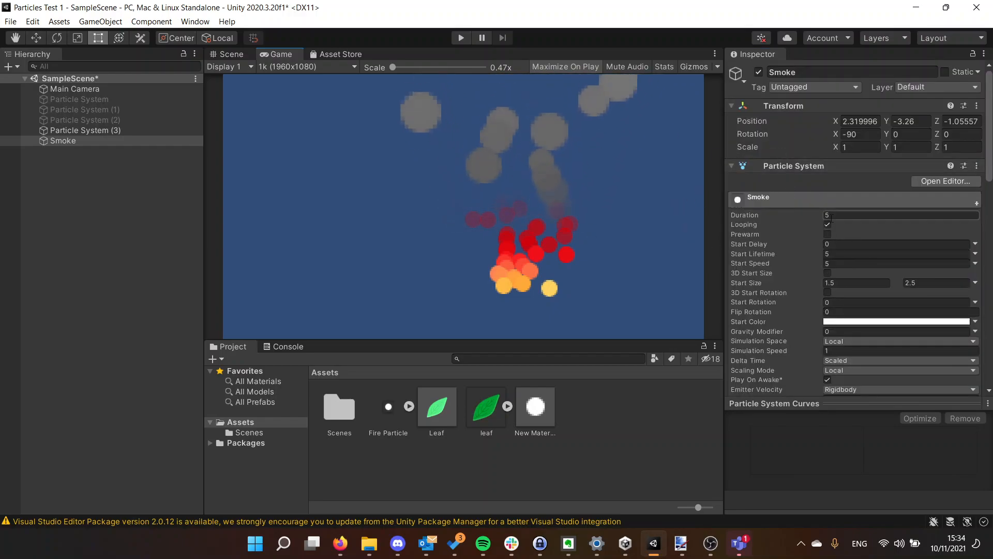
scroll(821, 226, "down", 10)
scroll(815, 222, "up", 10)
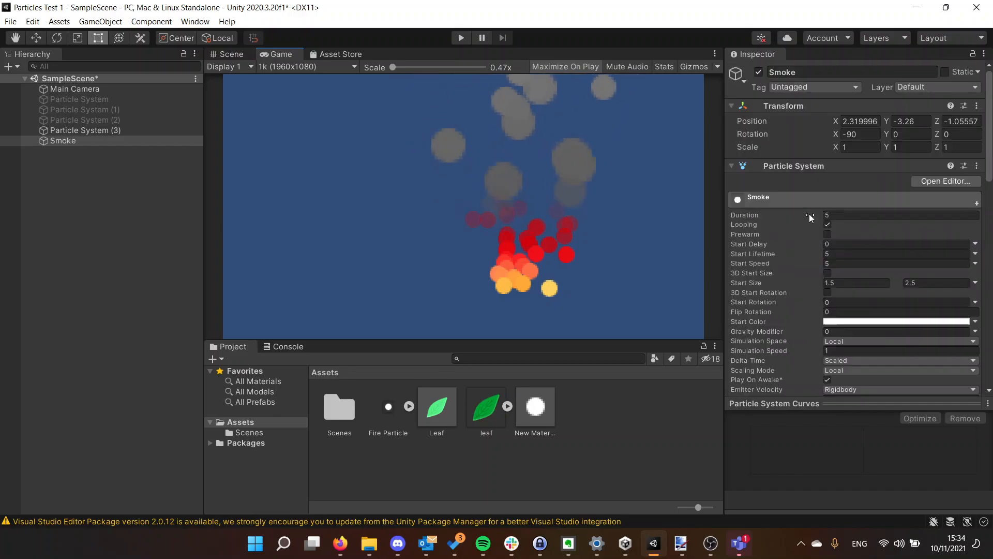
left_click(842, 263)
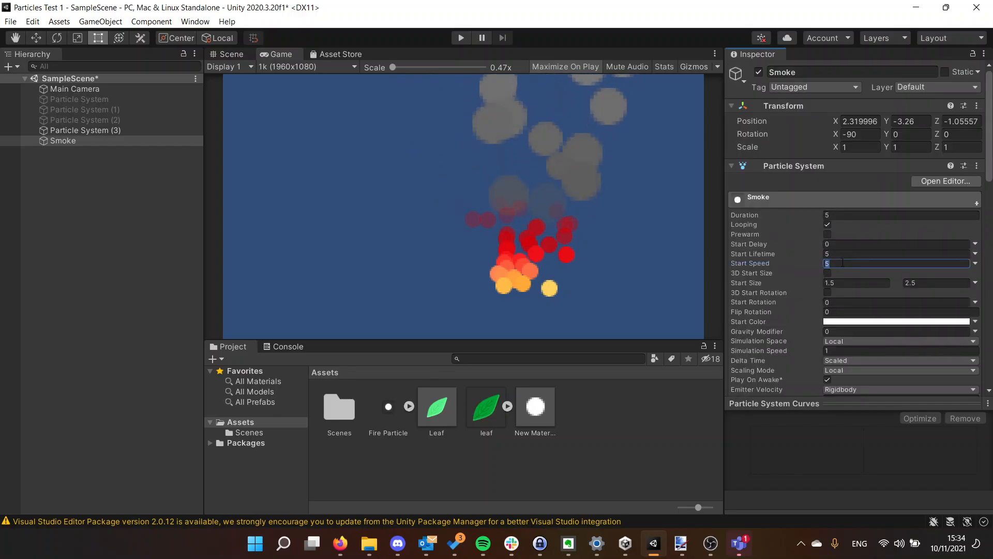
type("3")
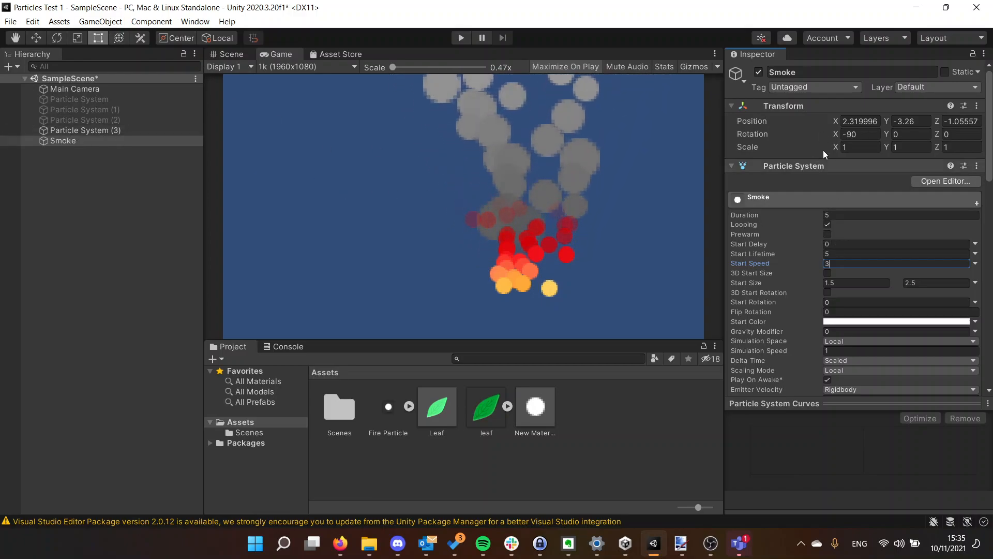
- Scale the Smoke object to 0.8 on the X, Y and Z axes
left_click(860, 147)
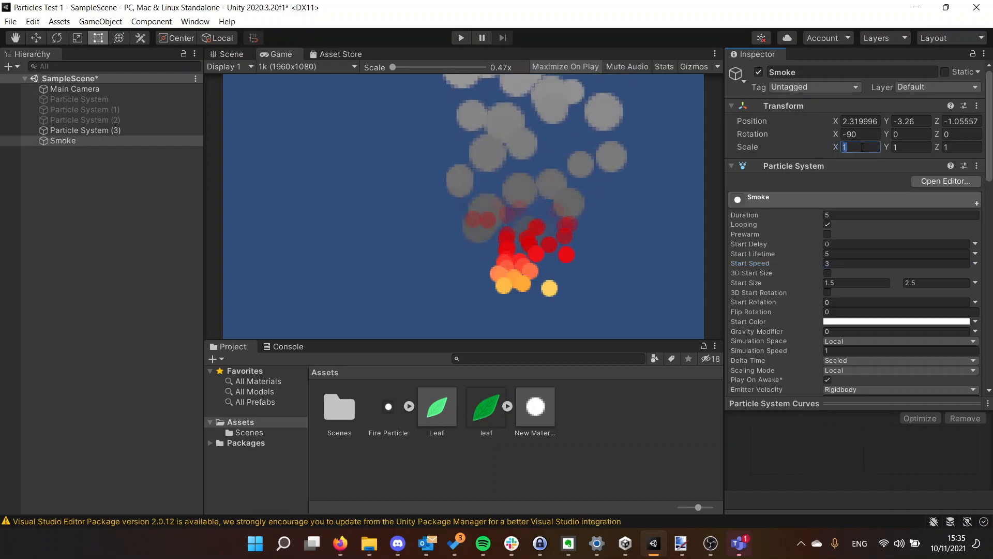
key("BackSpace")
type("0.8")
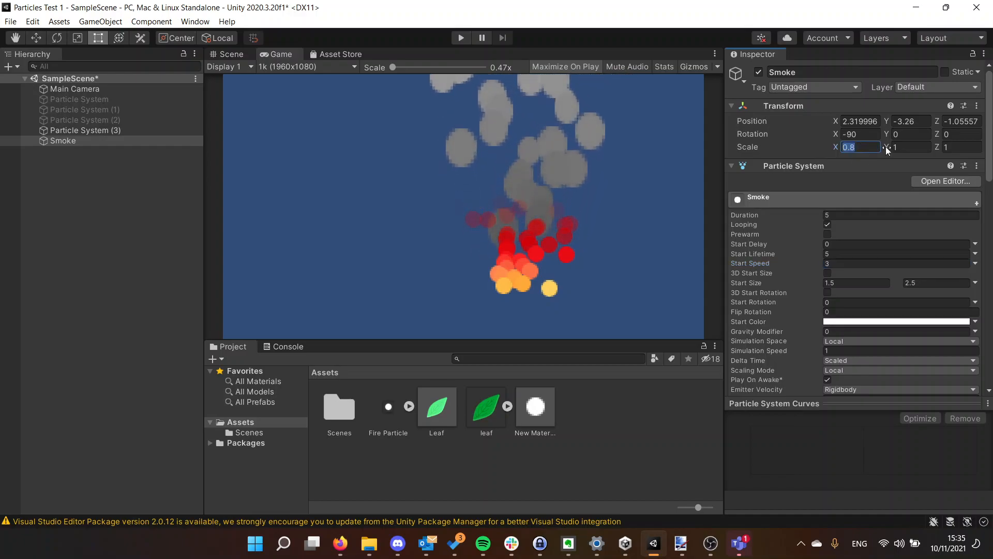
left_click(920, 148)
type("0.8")
left_click(961, 148)
type("0.8")
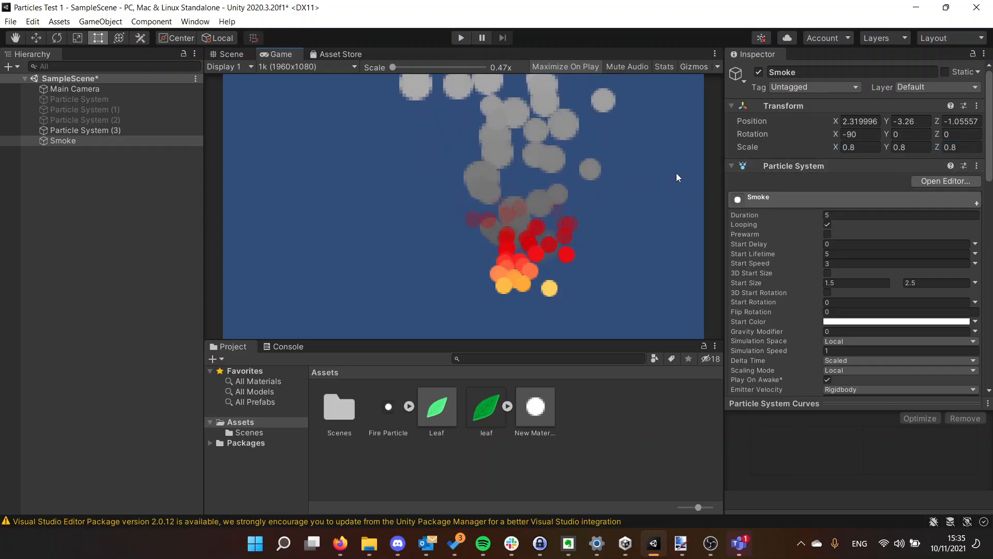
left_click(662, 191)
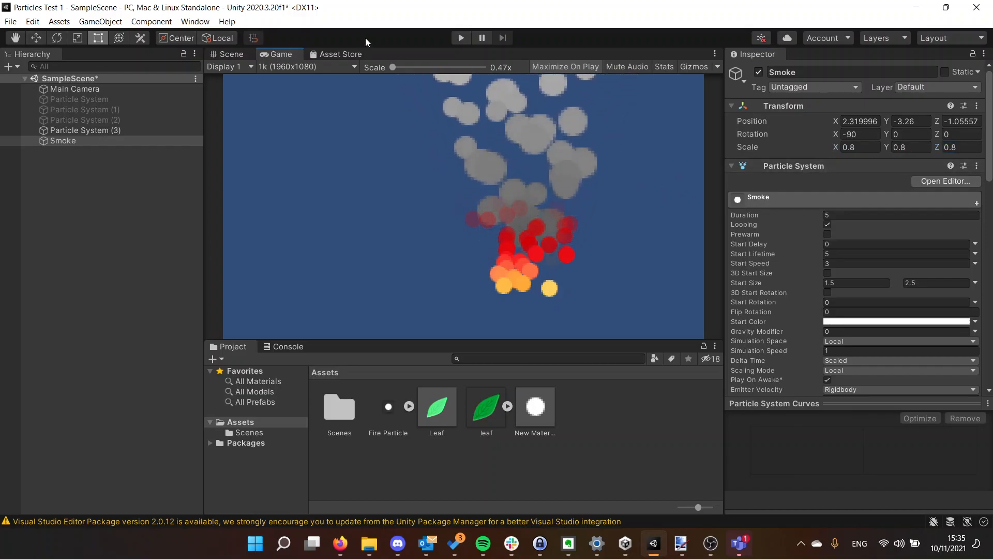
- Run the scene in Play mode to check the fire and smoke together, and stop it
left_click(461, 38)
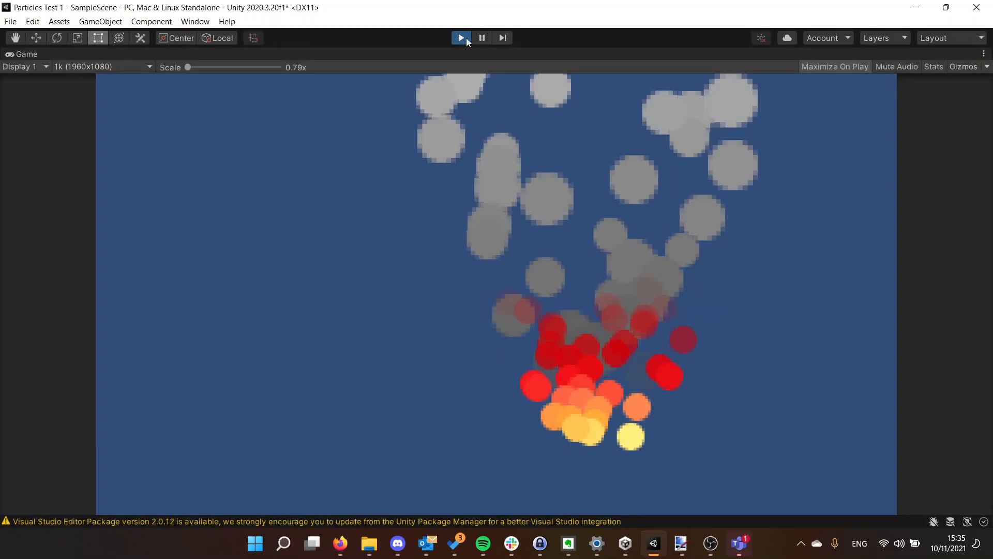
left_click(466, 38)
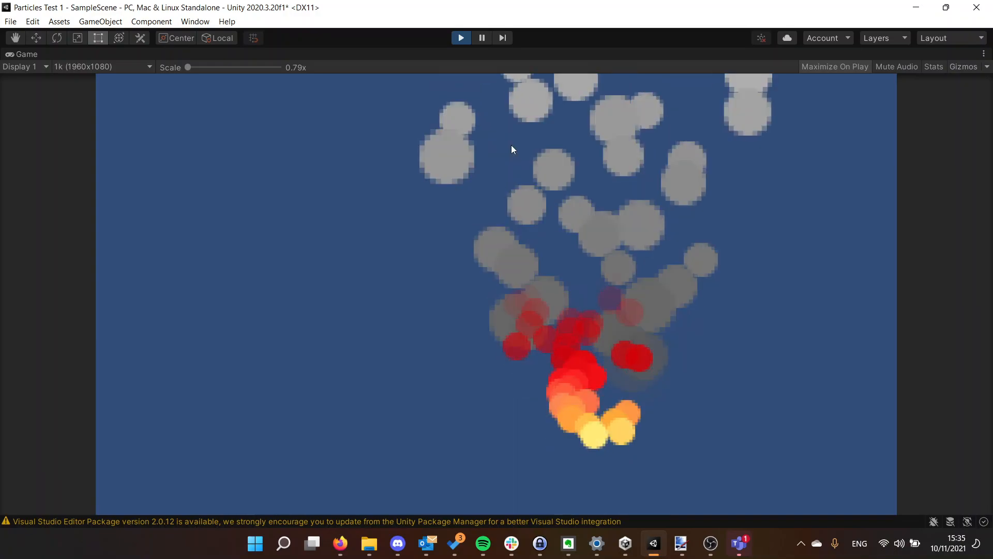
key("ctrl+p")
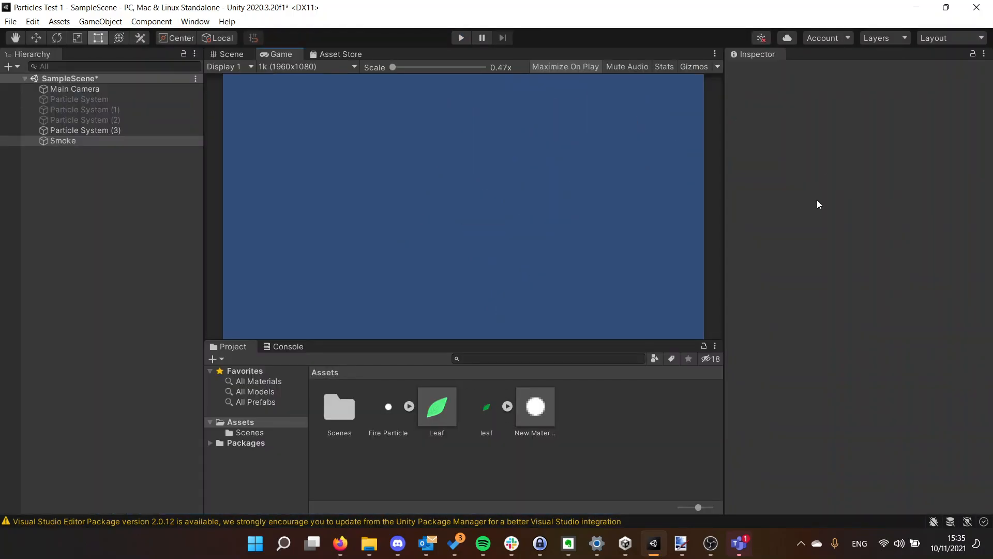
- Enable Prewarm on both Particle System (3) and Smoke
left_click(72, 131)
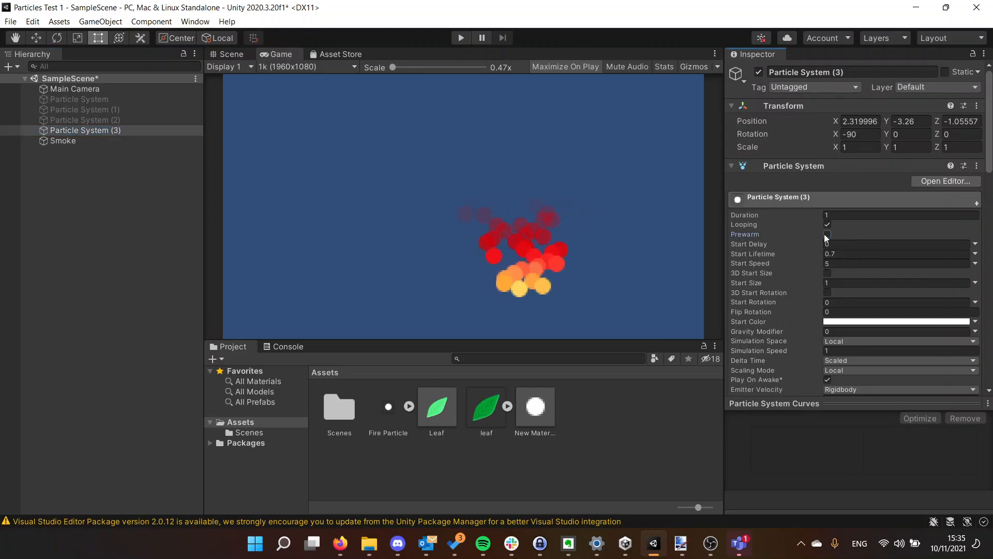
left_click(65, 141)
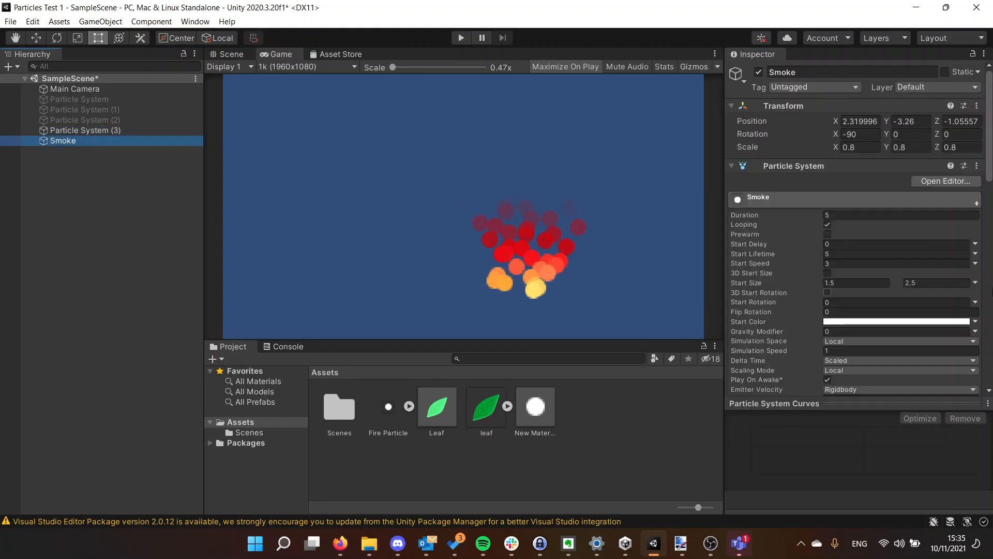
left_click(827, 233)
- Run the scene in Play mode to check the prewarmed fire and smoke, and stop it
left_click(461, 39)
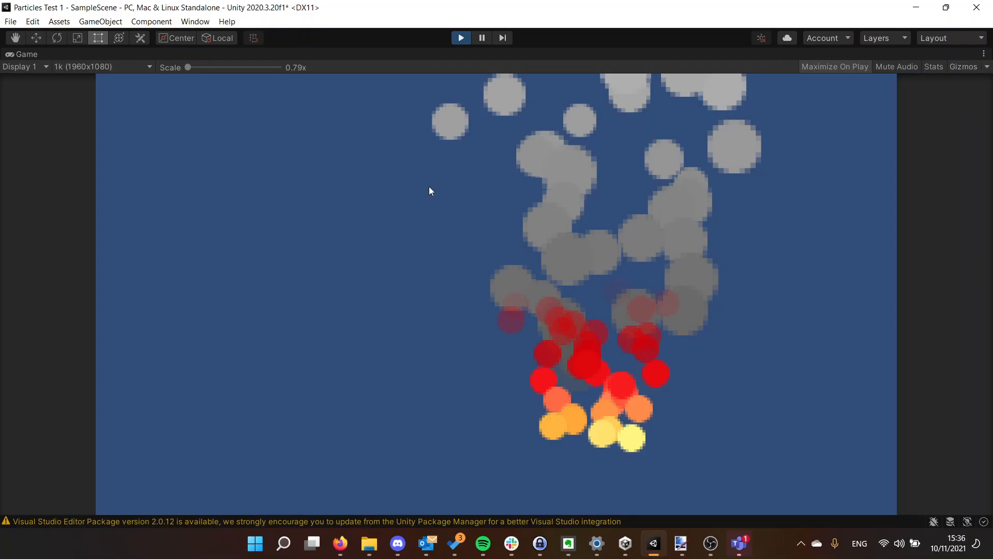
key("alt+Tab")
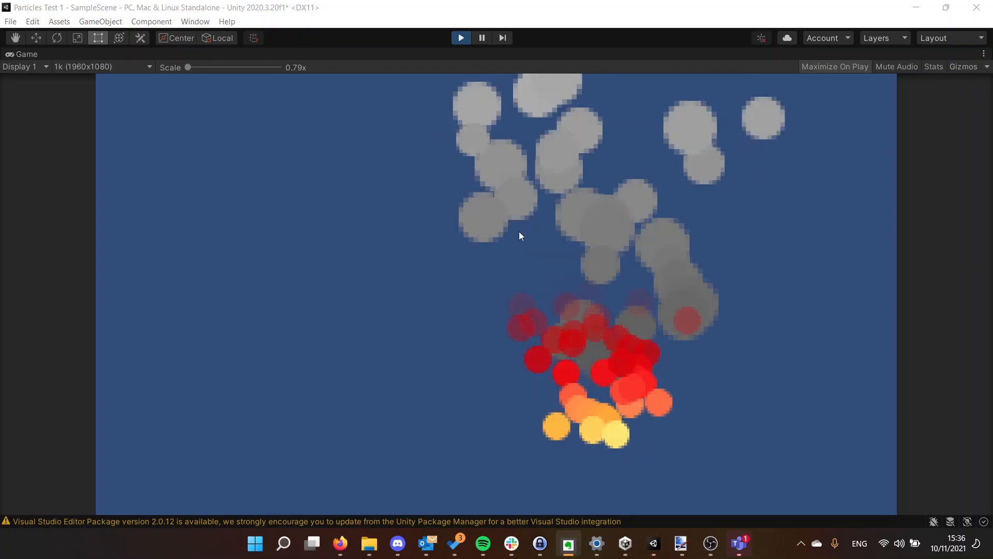
left_click(458, 41)
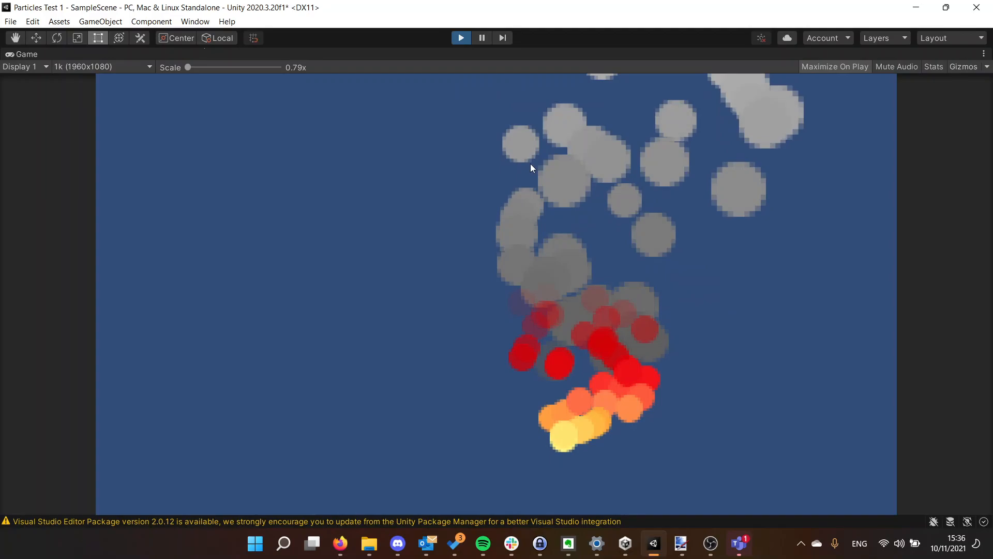
key("ctrl+p")
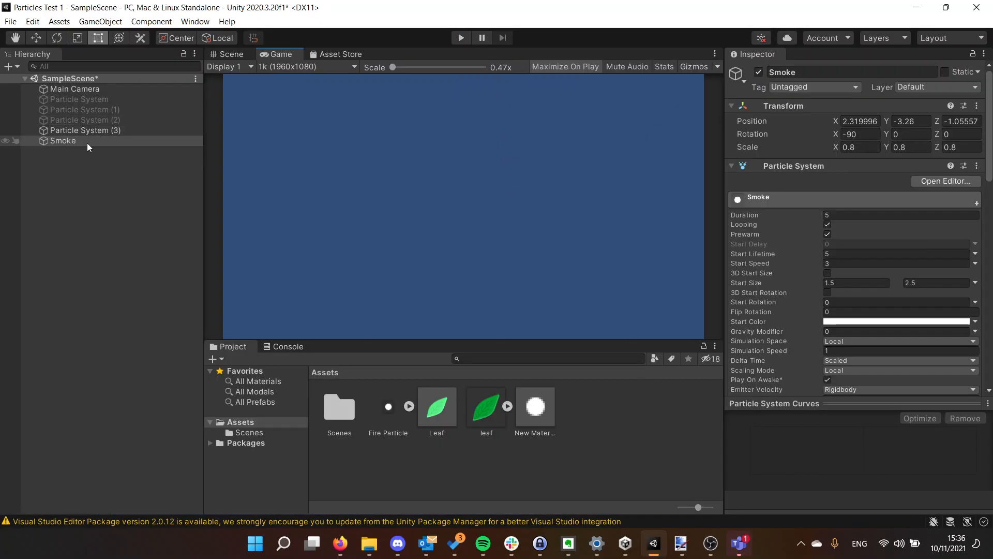
- Add a burst to the Emission module of Particle System (3) and set its interval to 1
left_click(80, 129)
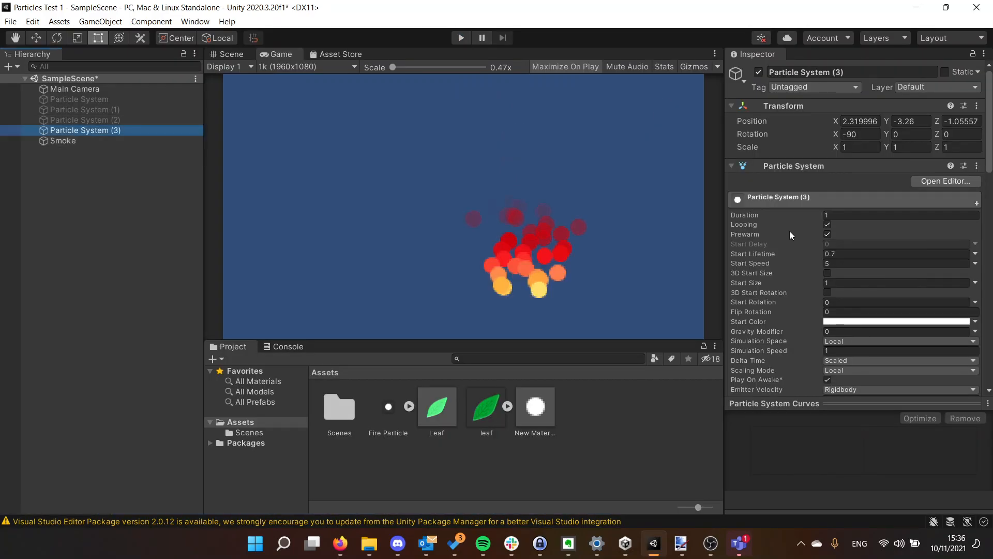
scroll(789, 230, "down", 5)
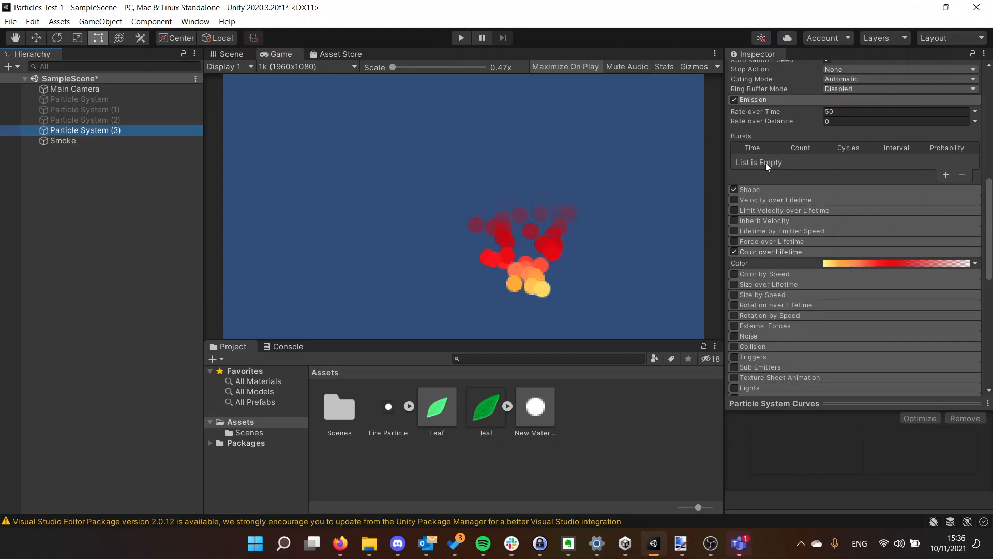
left_click(944, 176)
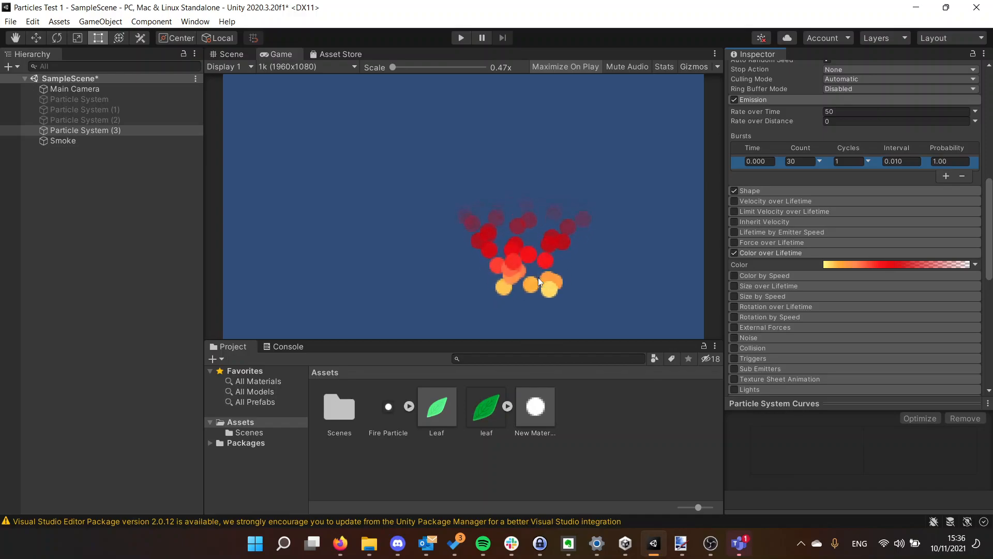
left_click(901, 161)
key("Right")
key("Left")
key("Left")
key("BackSpace")
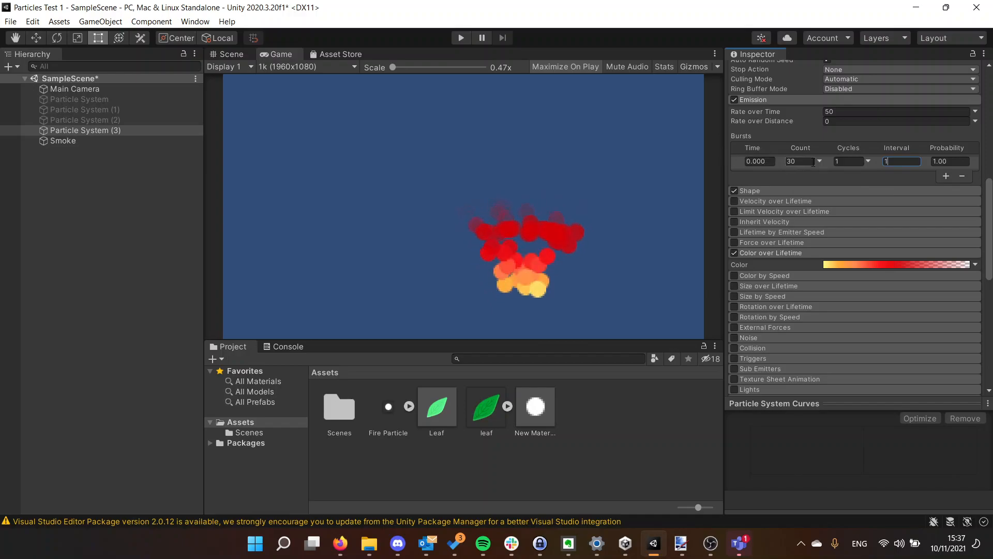
- Set the burst's cycles to Infinite and its probability to 0.8
left_click(858, 162)
left_click(868, 162)
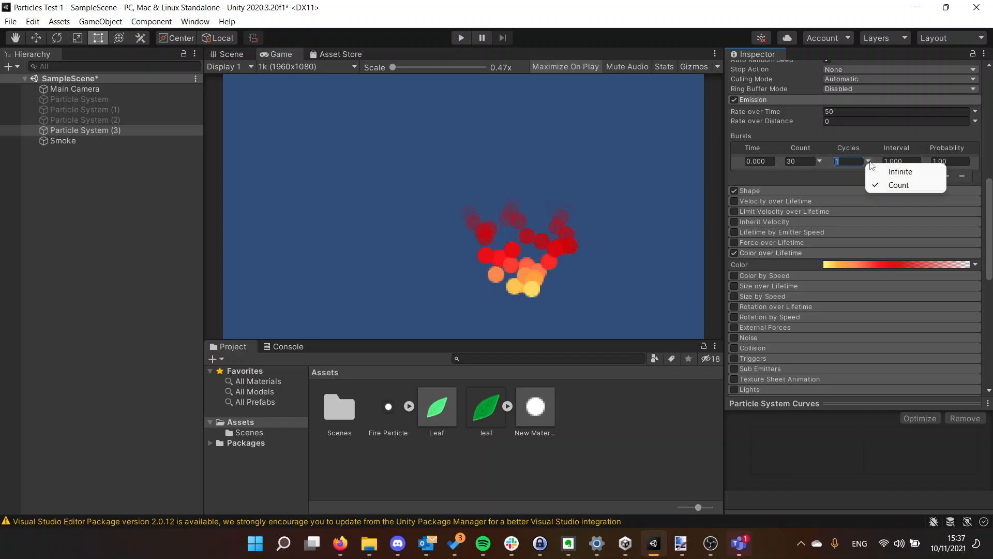
left_click(875, 170)
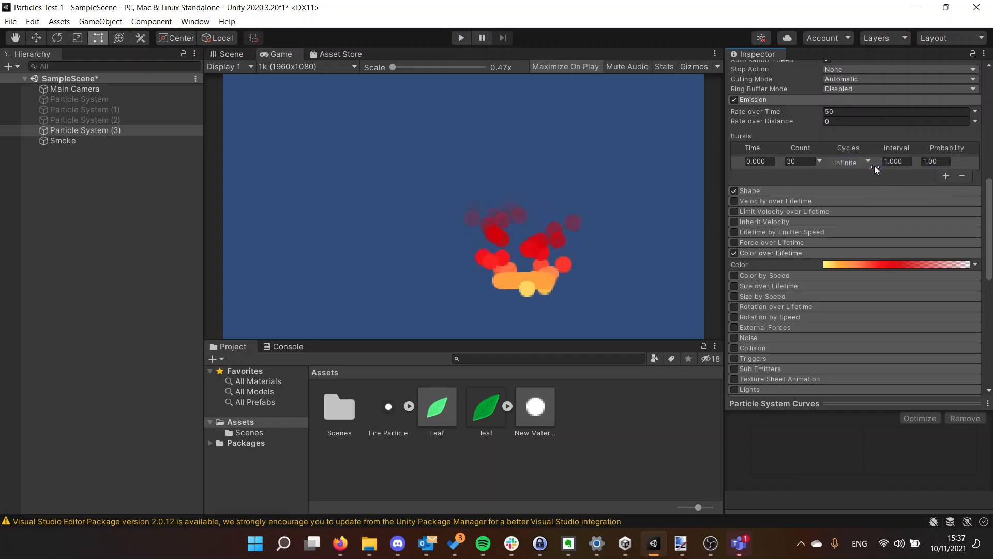
left_click(821, 161)
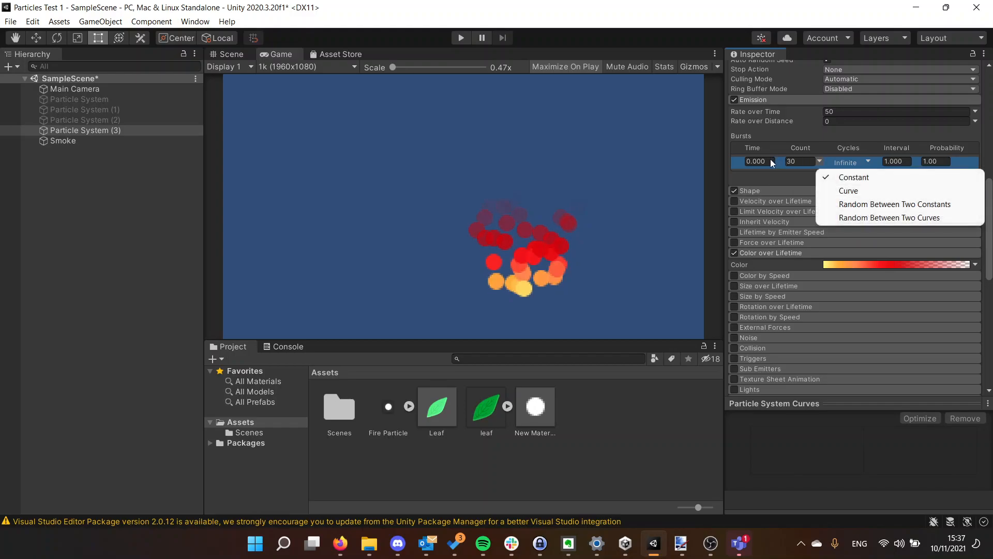
left_click(908, 149)
left_click(931, 161)
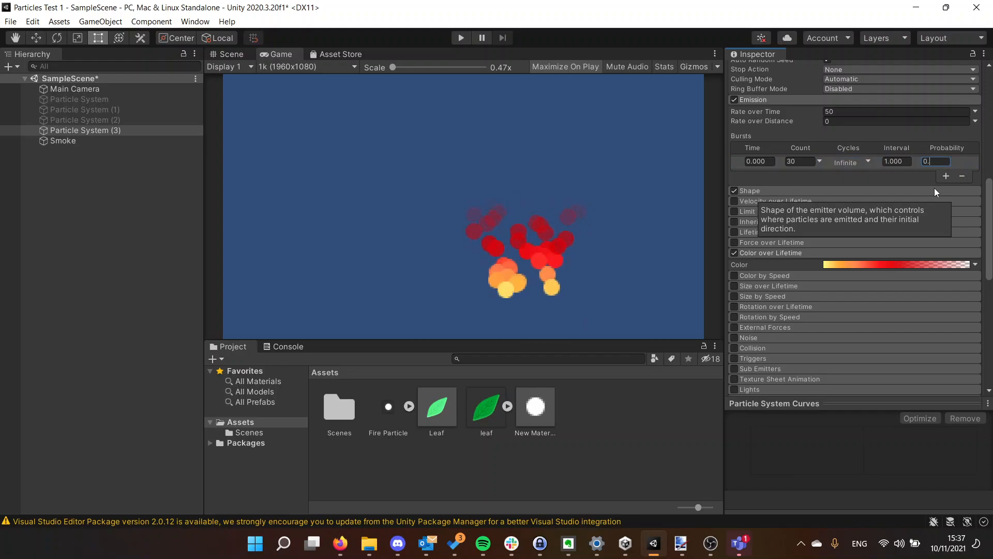
type("0.82")
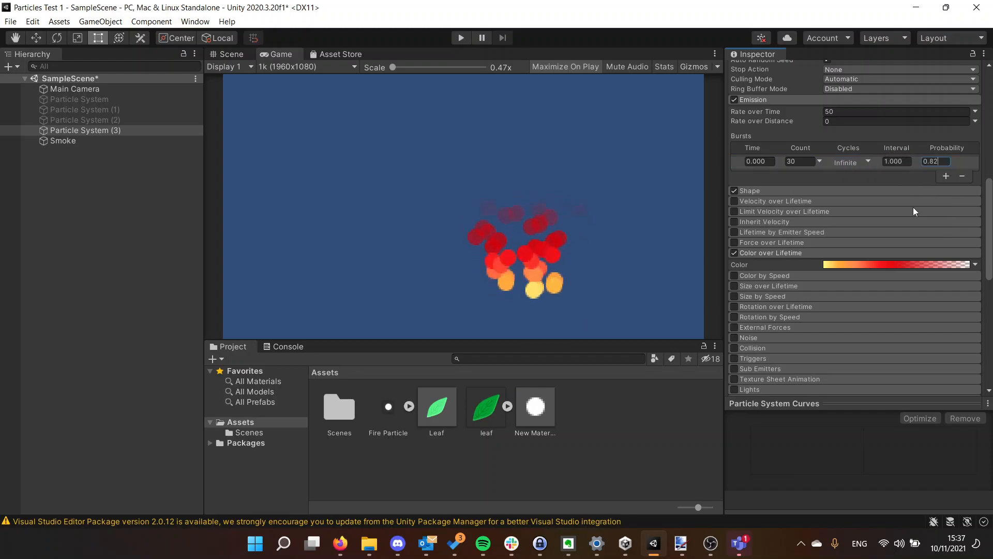
- Try a count of 10 for the burst's cycles and return them to Infinite
left_click(865, 161)
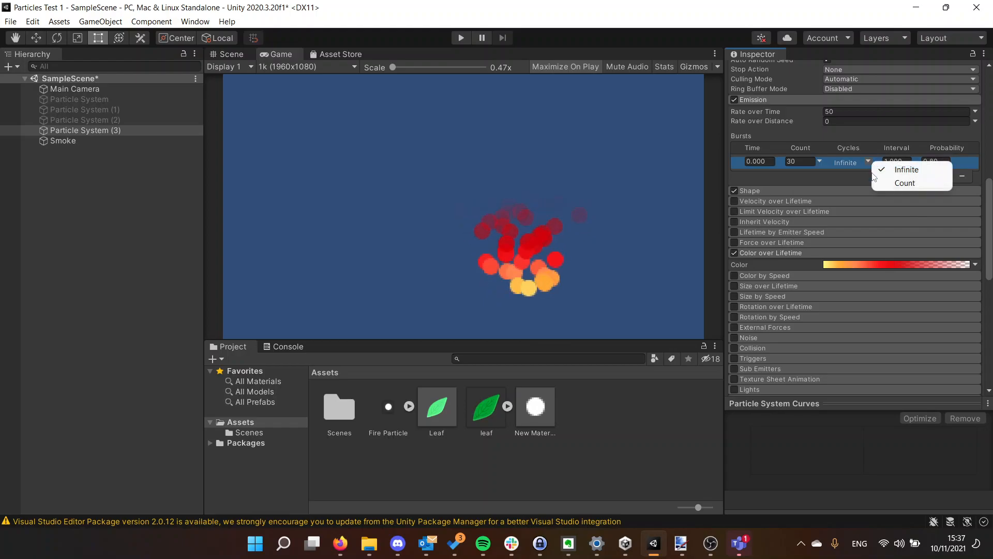
left_click(873, 181)
left_click(850, 165)
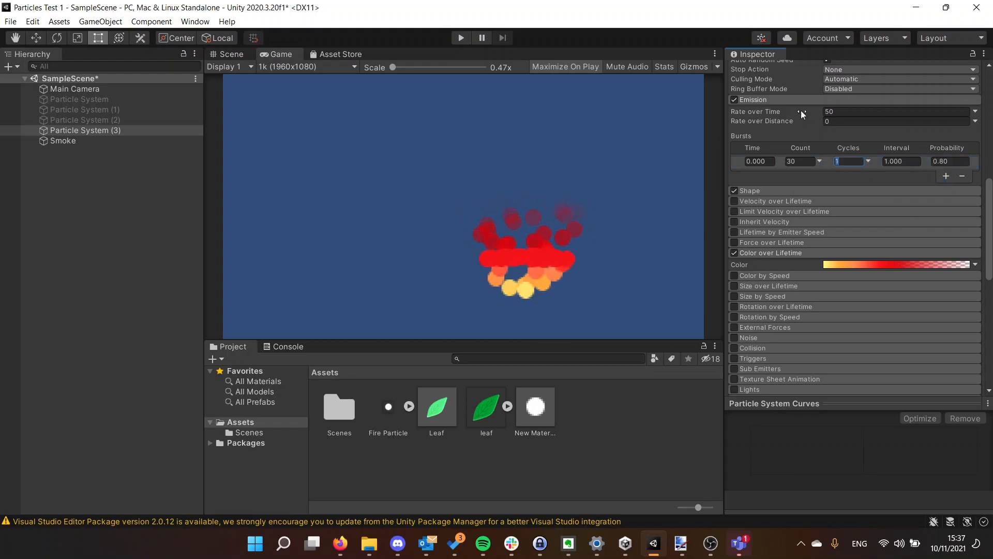
type("10")
key("BackSpace")
key("BackSpace")
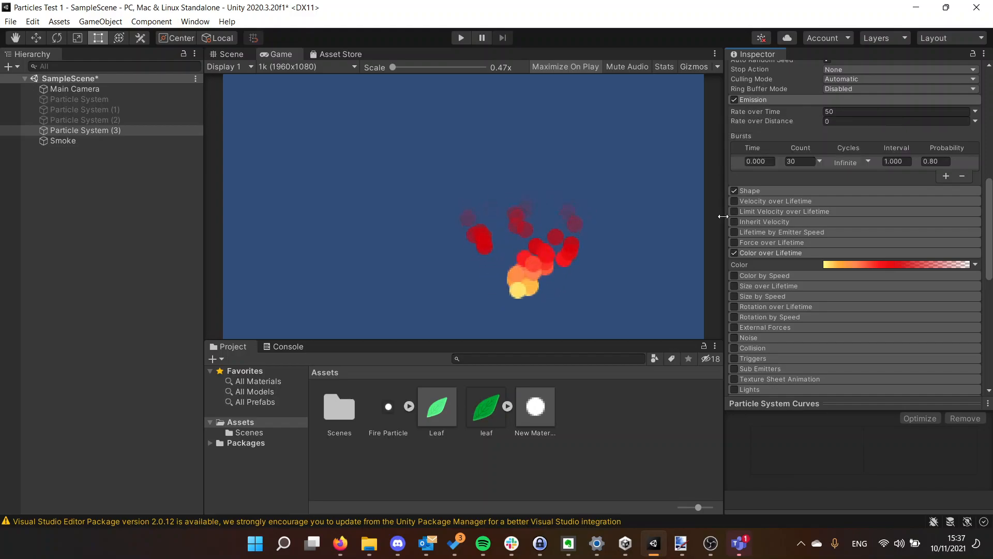
- Try burst times of 2, 3 and 10 seconds on the fire's emission
left_click(765, 159)
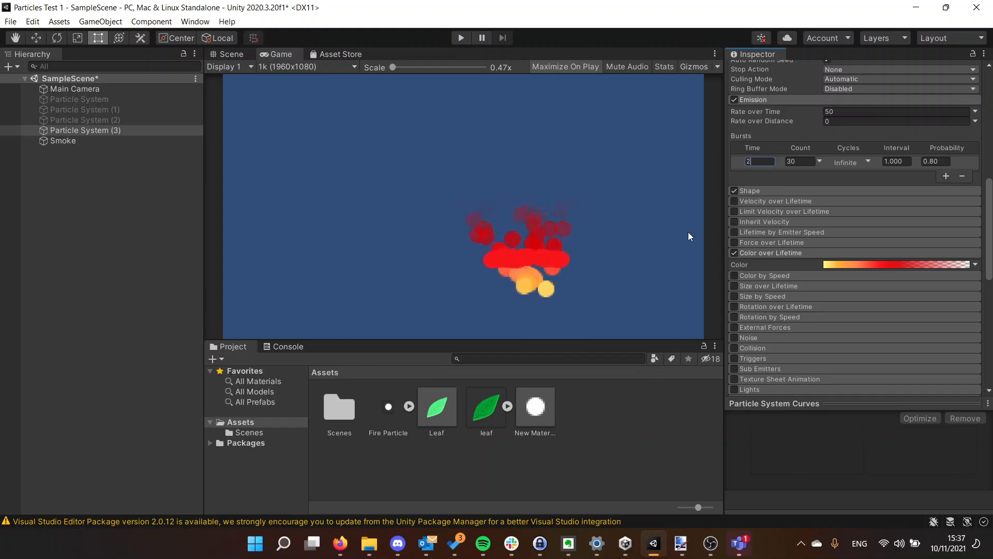
type("2")
key("BackSpace")
type("3")
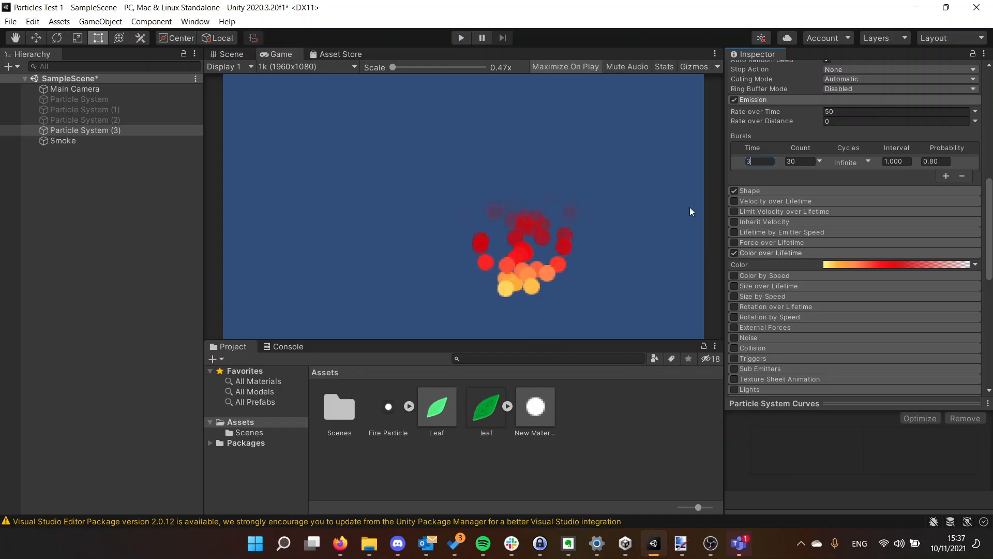
key("BackSpace")
type("10")
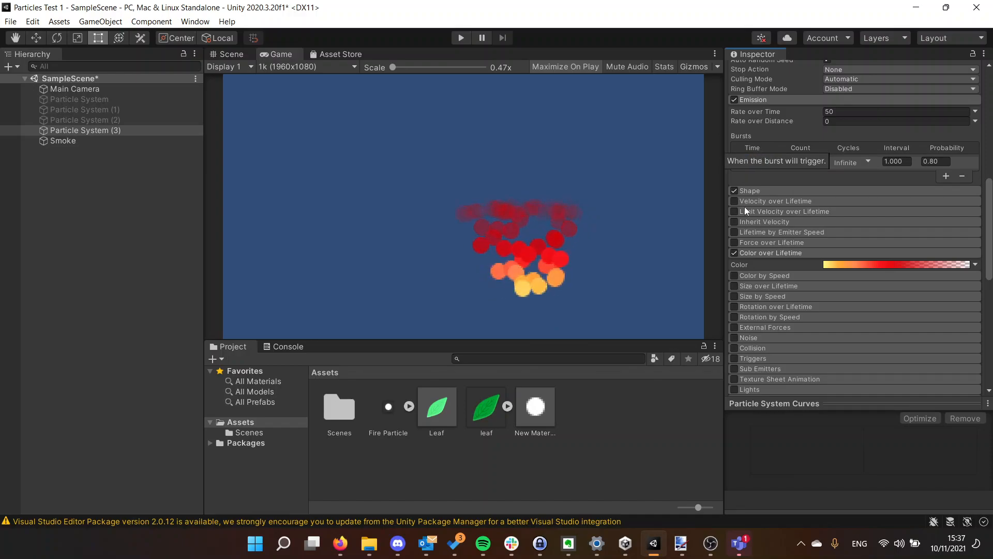
- Set the burst's repeat interval to 10 seconds
left_click(896, 161)
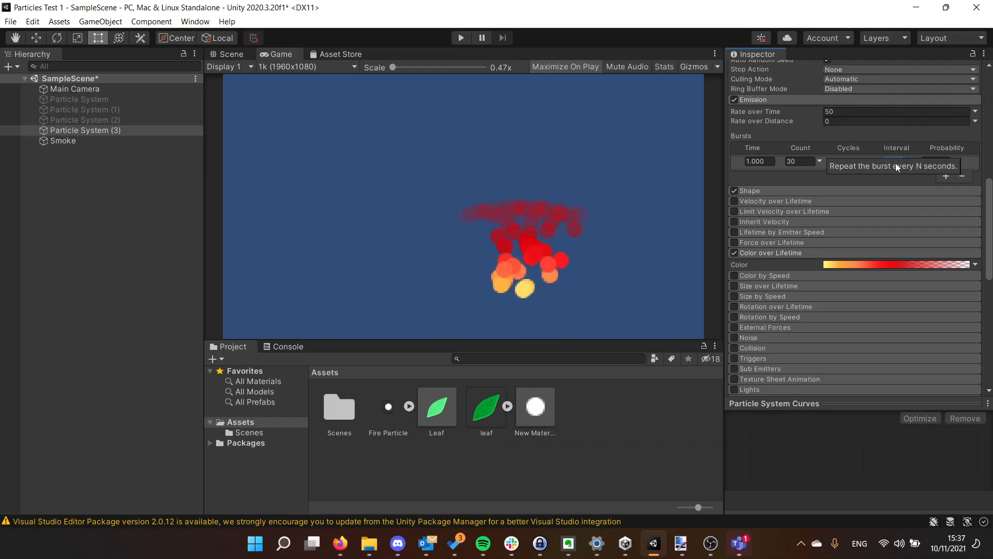
type("10")
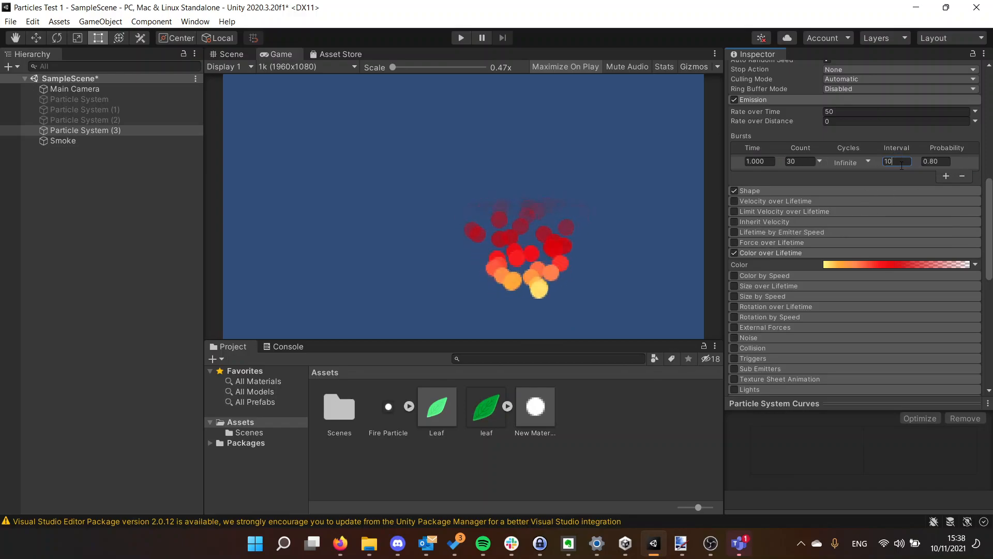
key("Return")
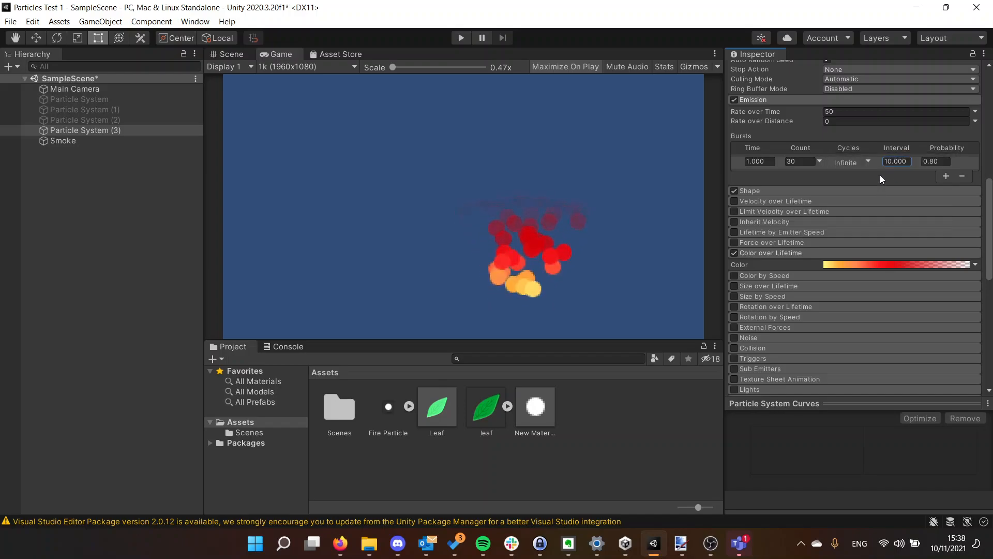
- Reset the burst's time to 0 and switch its cycles from Infinite to a count of 1
left_click(756, 161)
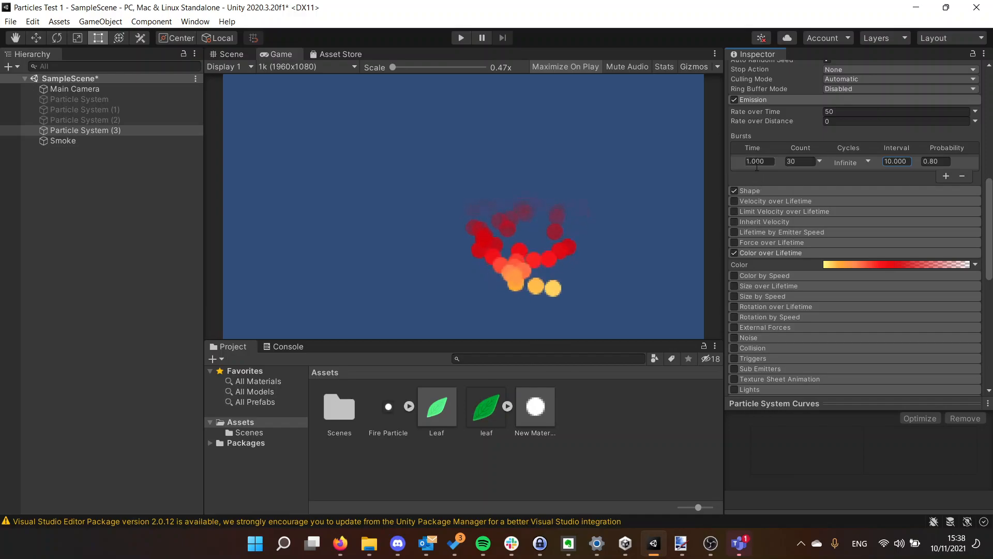
type("0.000")
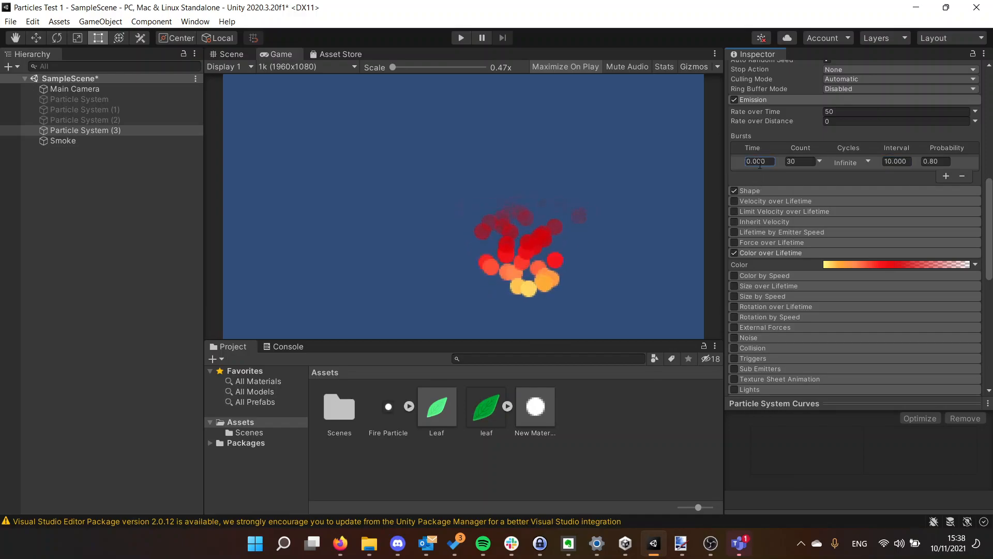
left_click(850, 164)
left_click(871, 165)
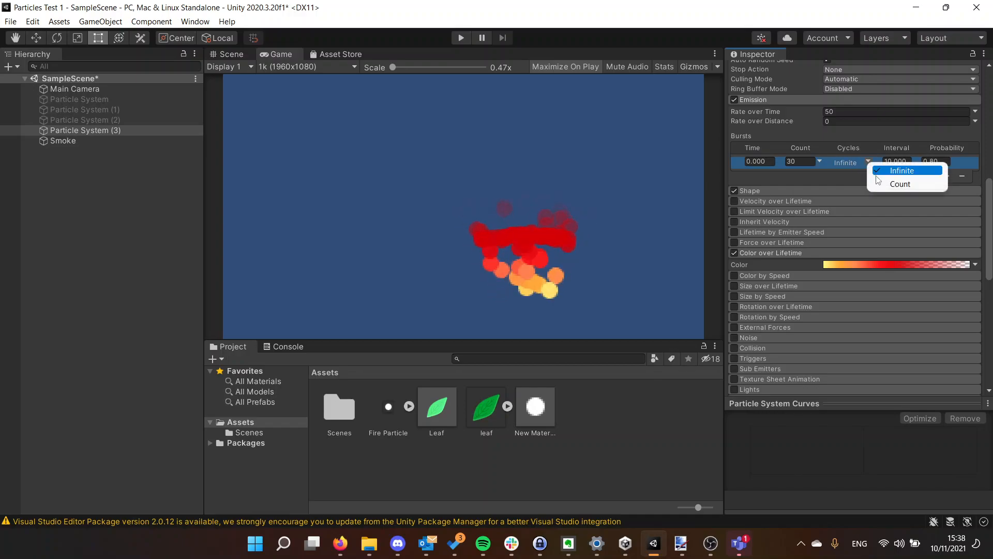
left_click(845, 176)
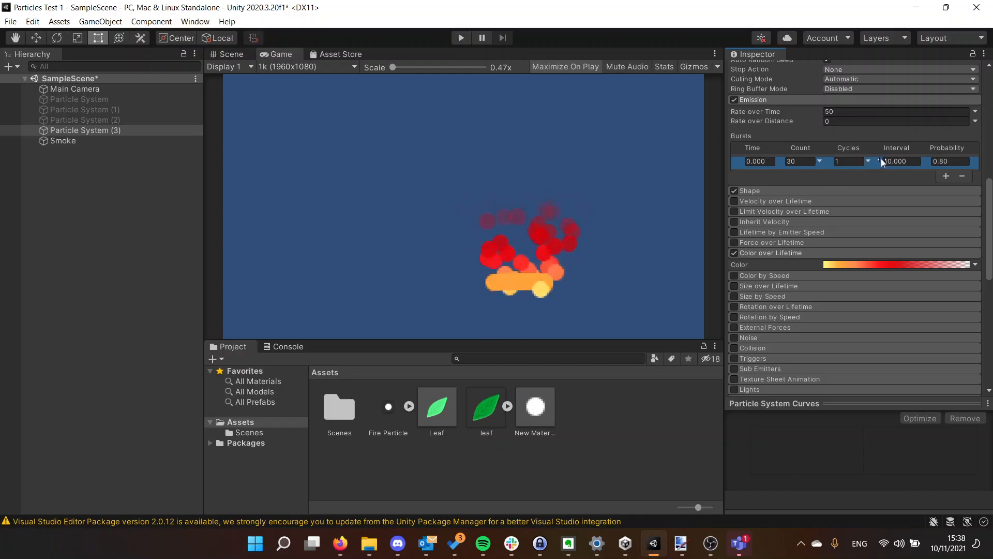
- Set the burst's probability to 1
left_click_drag(912, 161, 882, 161)
left_click_drag(961, 161, 933, 161)
type("1")
key("Return")
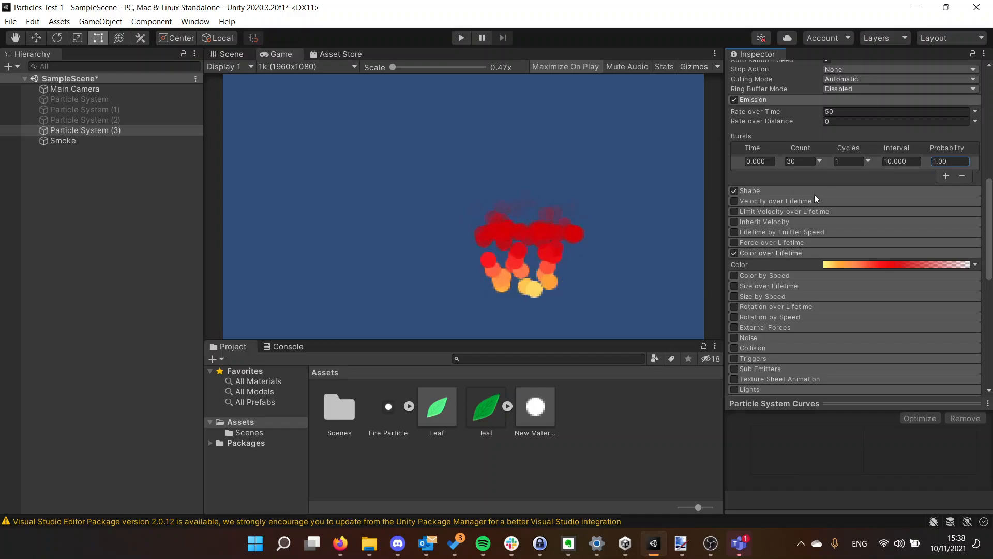
- Try a burst interval of 100 and raise the burst's particle count to 300
left_click(894, 161)
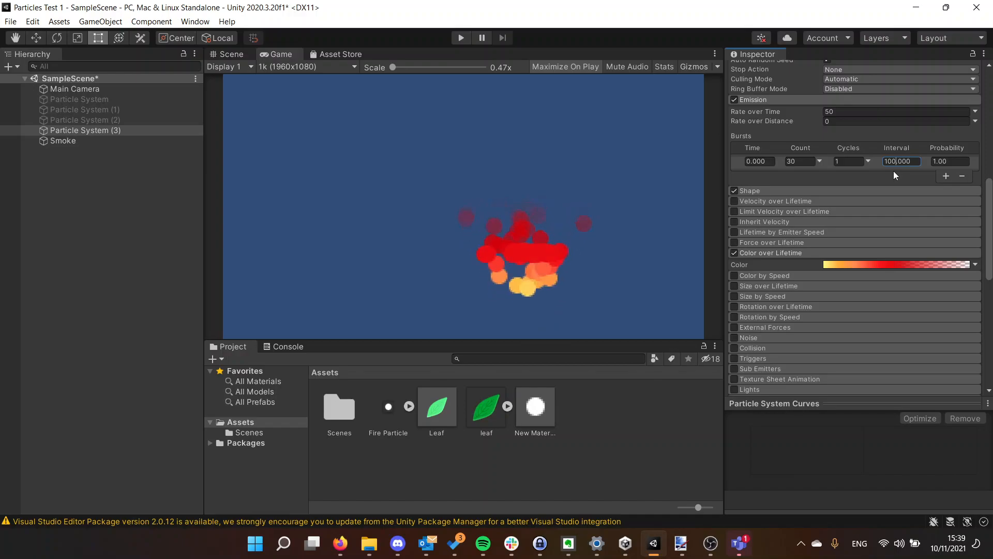
left_click(801, 161)
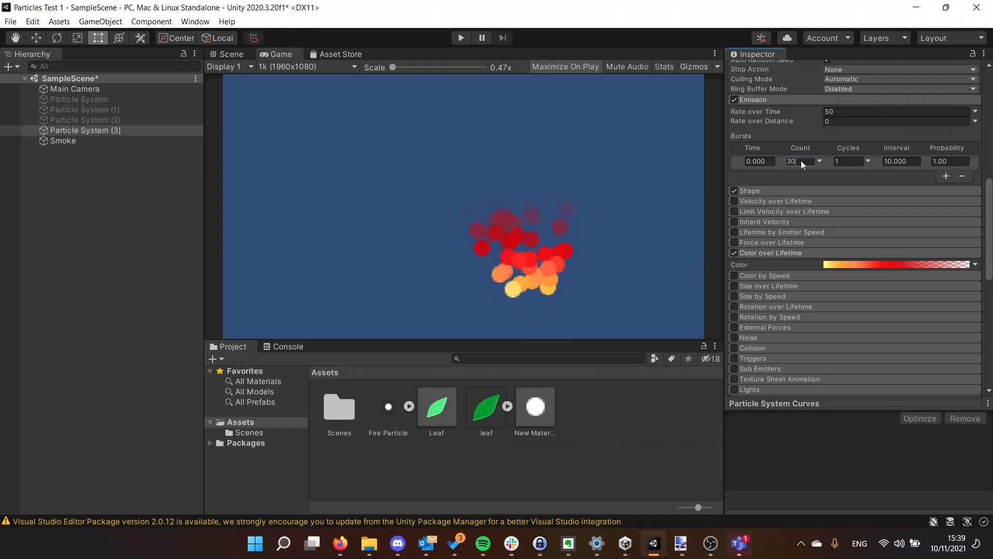
type("0")
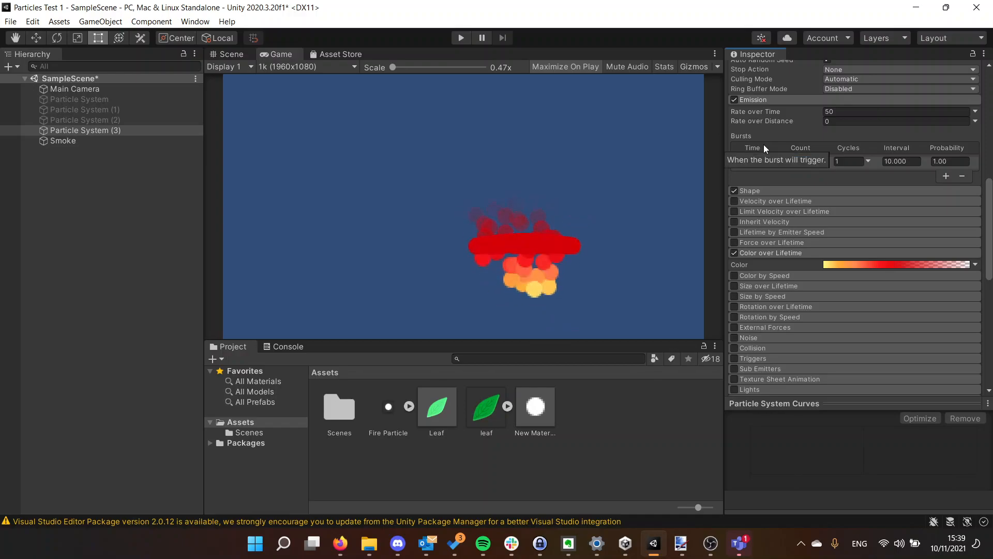
- Try a burst time of 11 and set the time back to 0
left_click(913, 161)
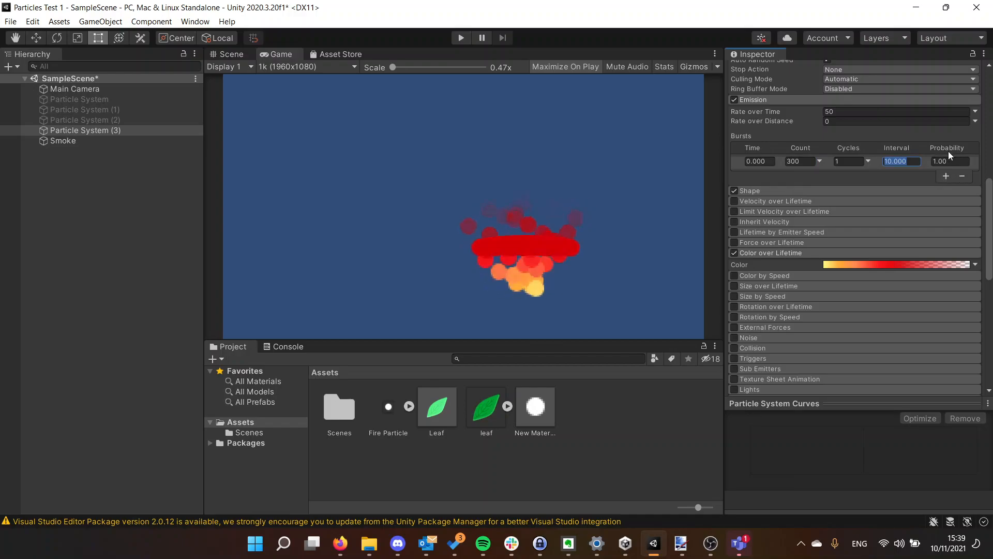
left_click(771, 164)
type("11")
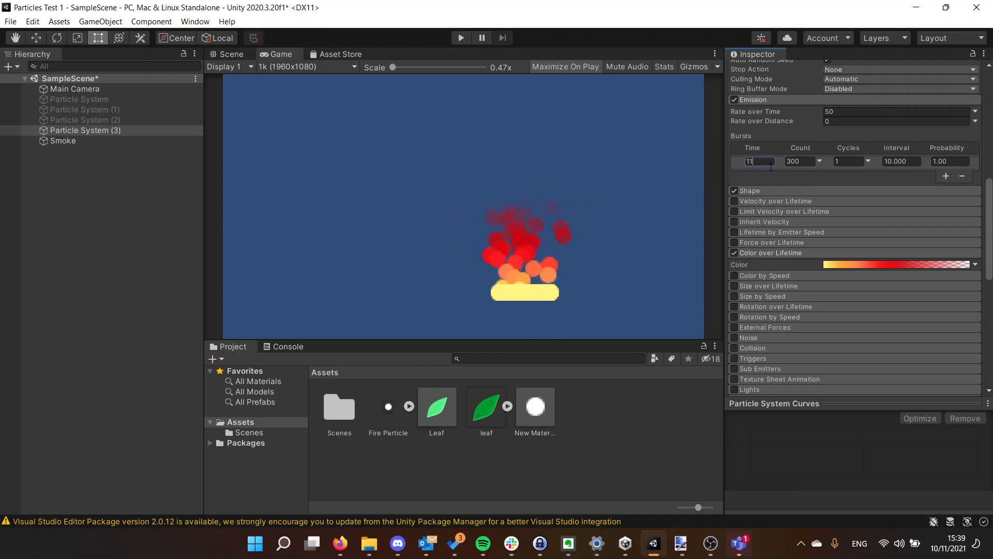
key("BackSpace")
key("BackSpace")
type("0")
key("Return")
- Set the burst's interval to 20
left_click(891, 161)
type("20")
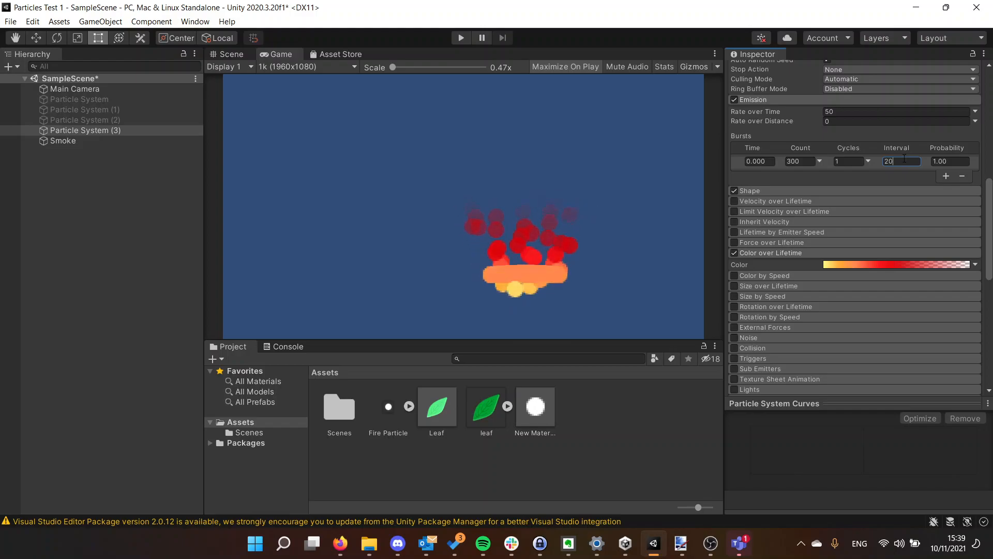
- Apply the burst interval of 20 and review the burst's cycle and count mode options with the fire shown in the Scene view
key("Return")
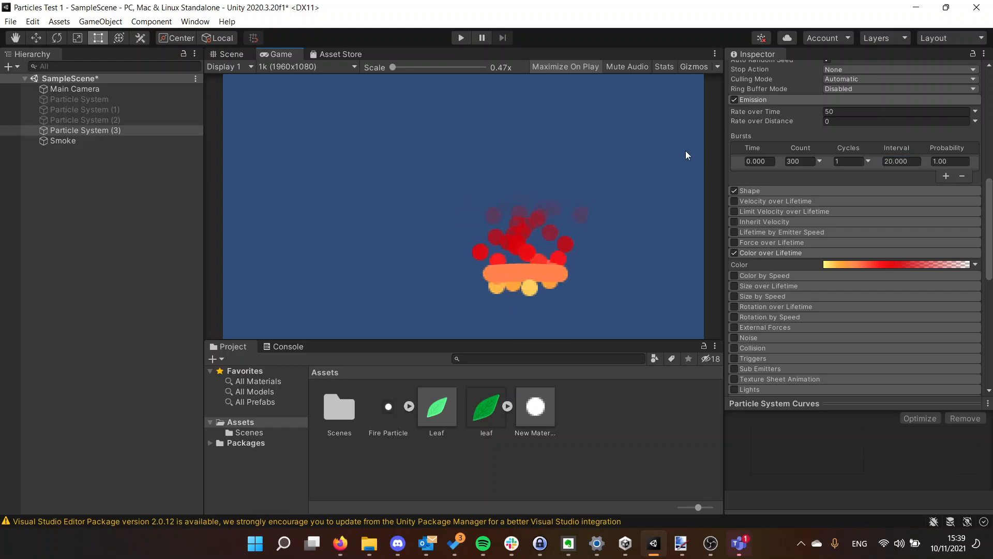
left_click(231, 54)
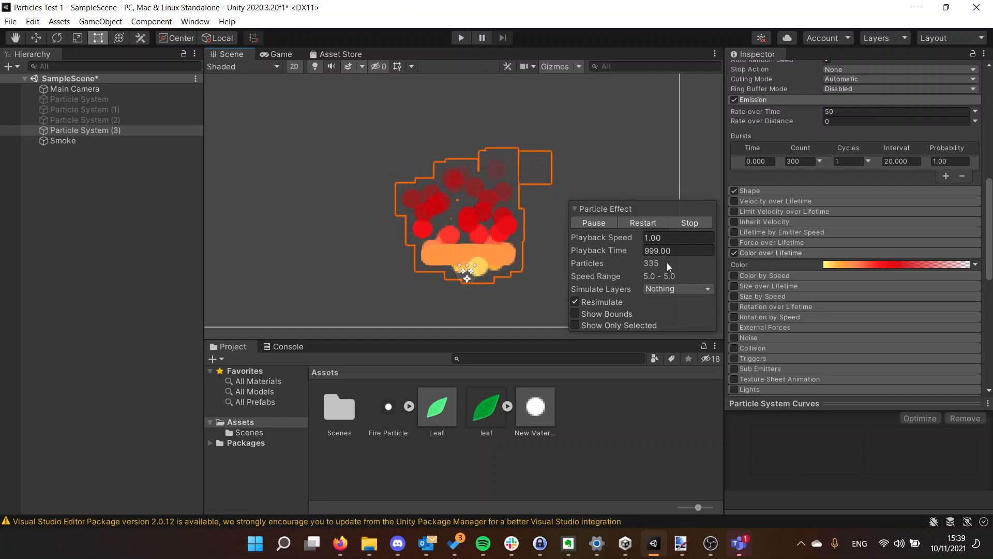
left_click(868, 161)
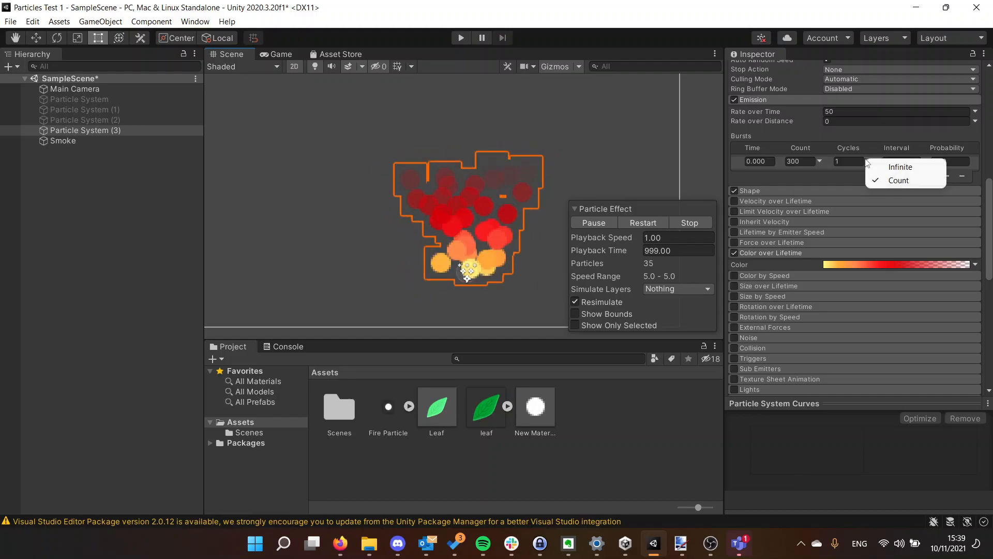
left_click(822, 162)
left_click(821, 161)
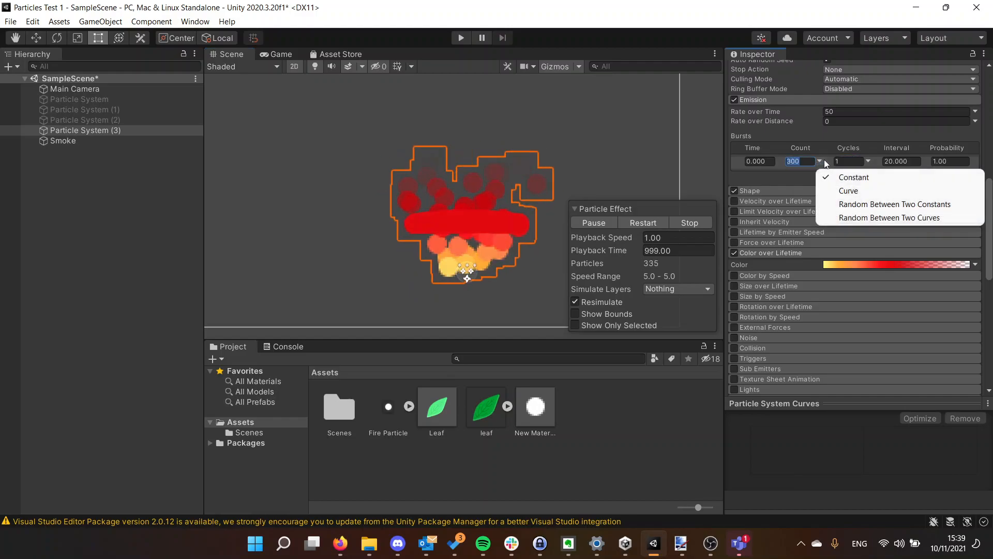
left_click(895, 135)
scroll(891, 136, "up", 5)
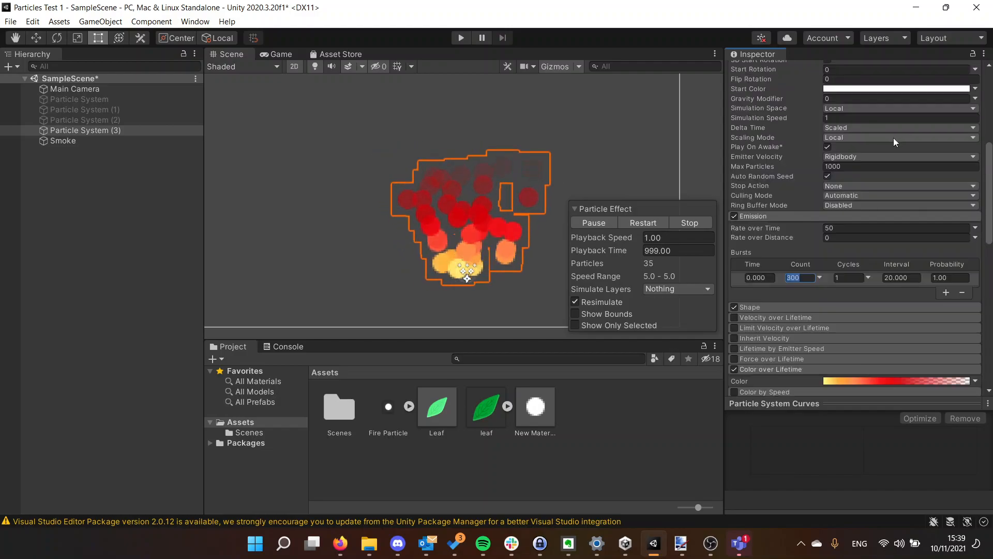
scroll(764, 271, "down", 5)
left_click(771, 189)
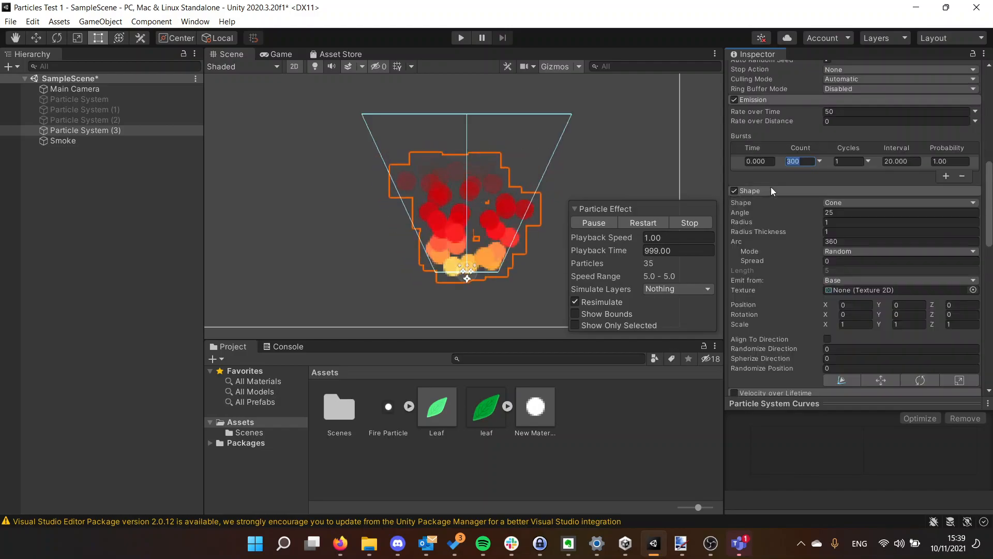
left_click(770, 190)
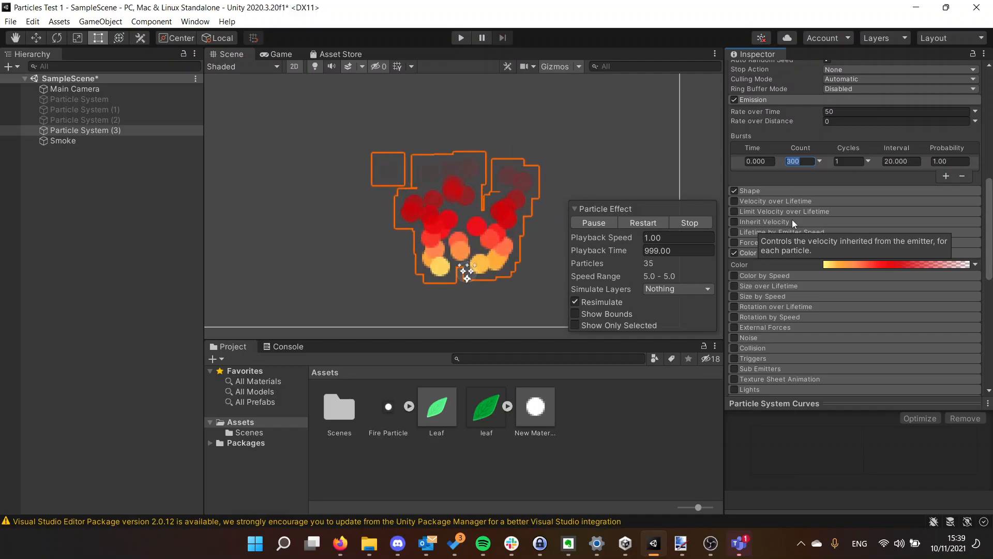
left_click(761, 41)
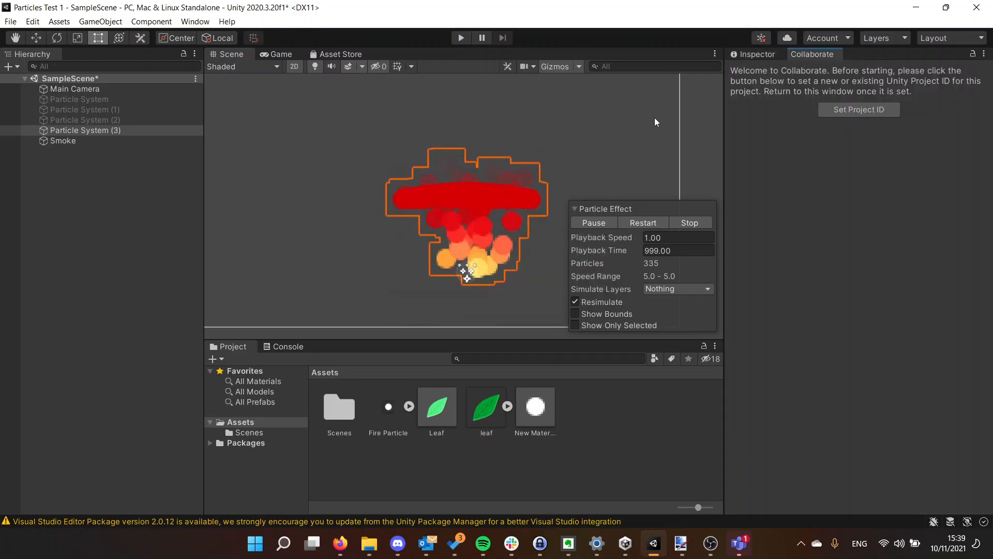
left_click(763, 54)
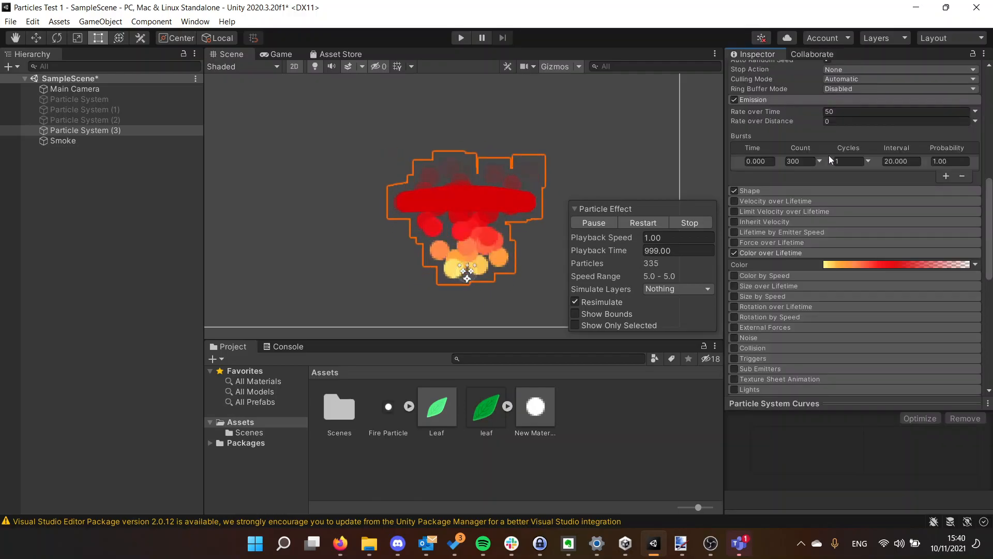
left_click(844, 162)
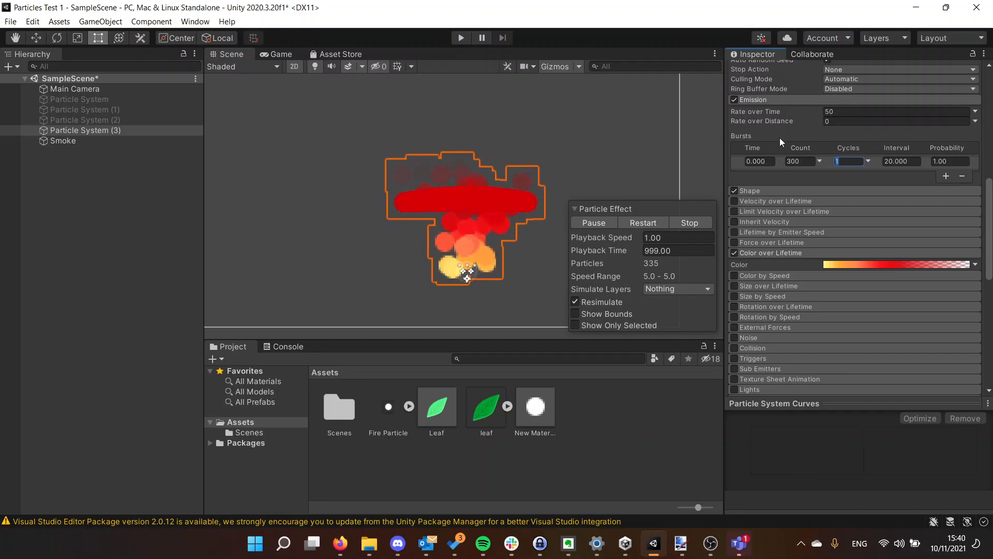
- Add a second burst with a count of 300 and set the first burst's interval to 1
left_click(946, 177)
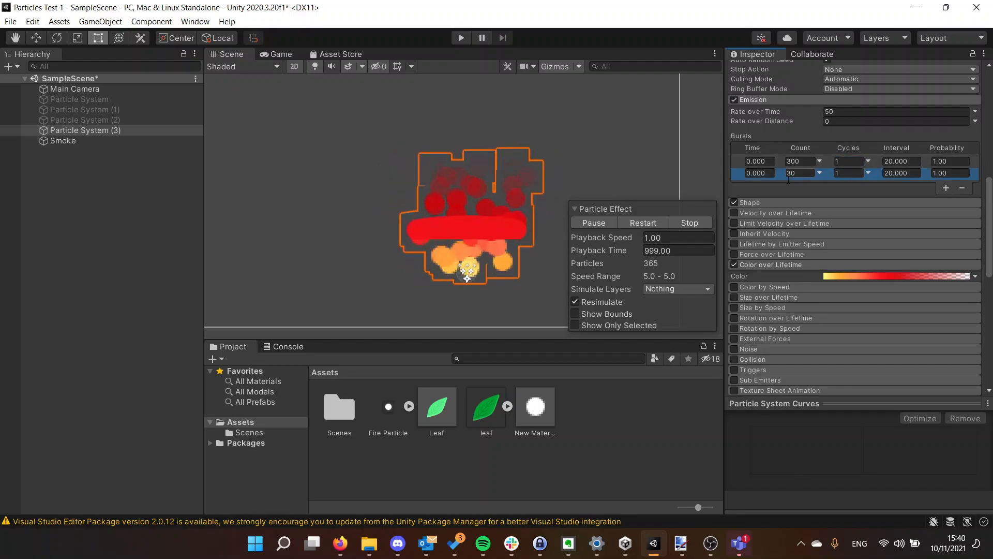
left_click(799, 161)
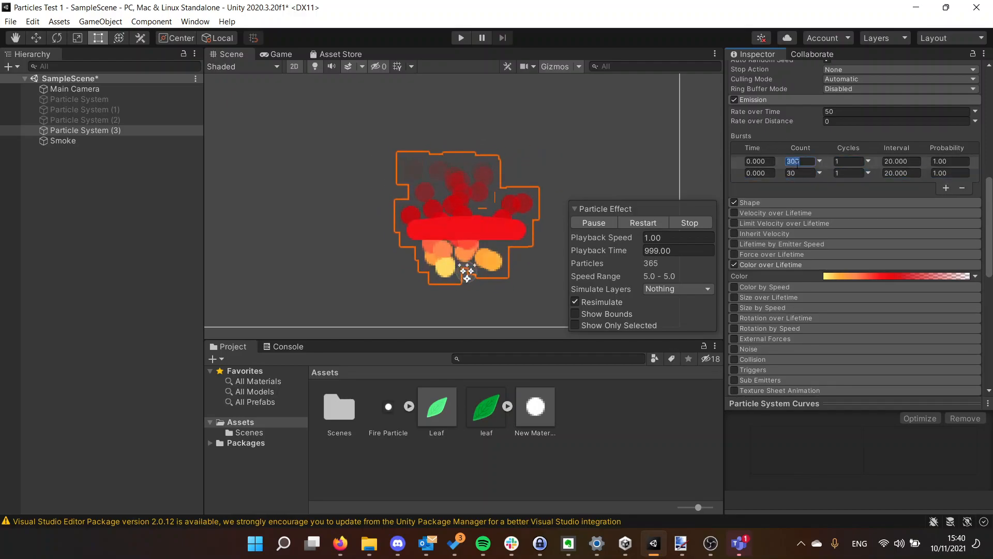
left_click(797, 173)
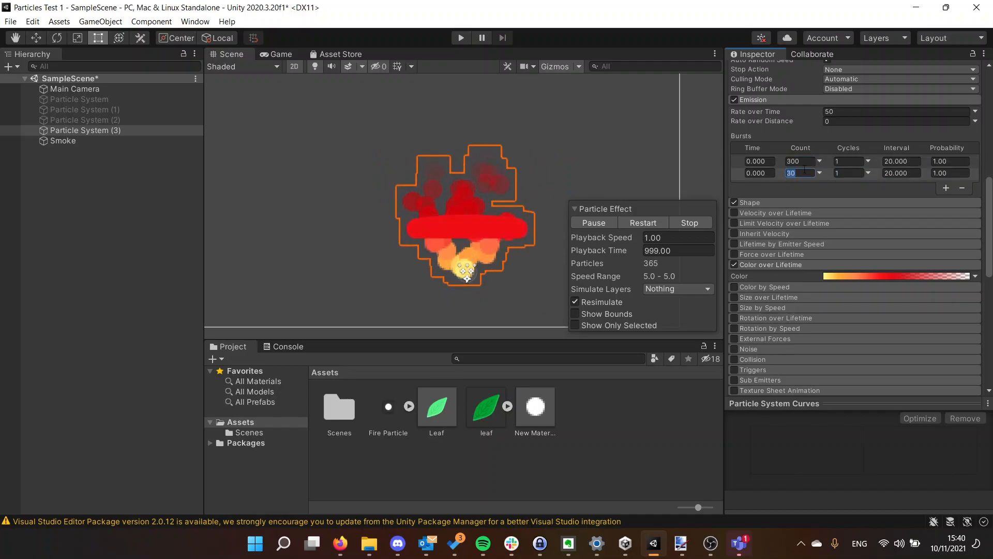
type("300")
left_click(902, 161)
type("1")
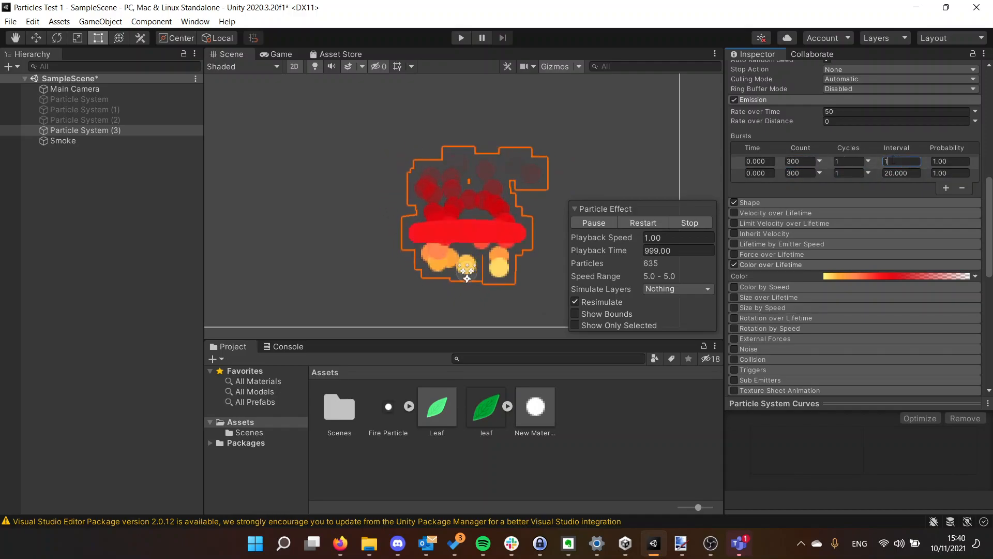
- Remove both emission bursts from the fire and collapse its Shape module
left_click(961, 186)
left_click(964, 176)
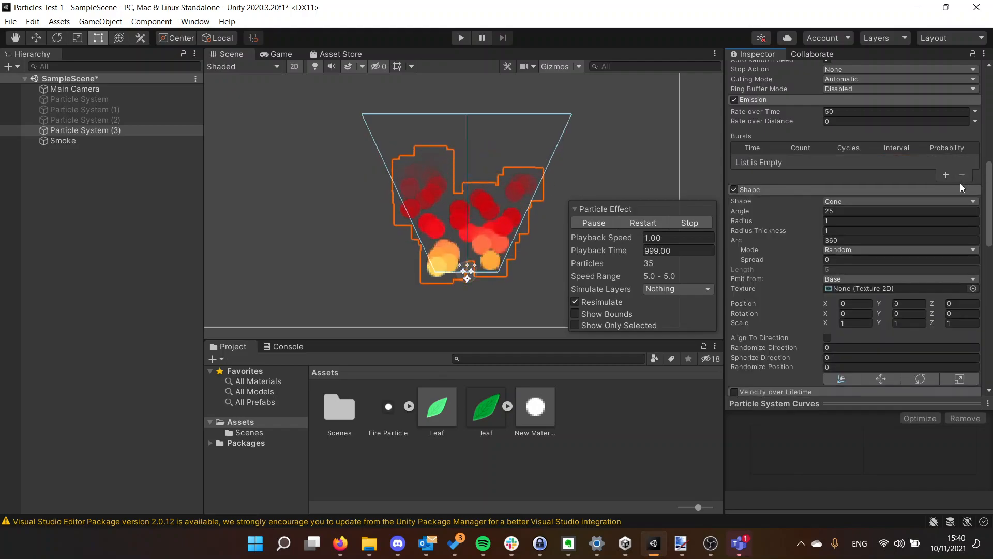
left_click(951, 186)
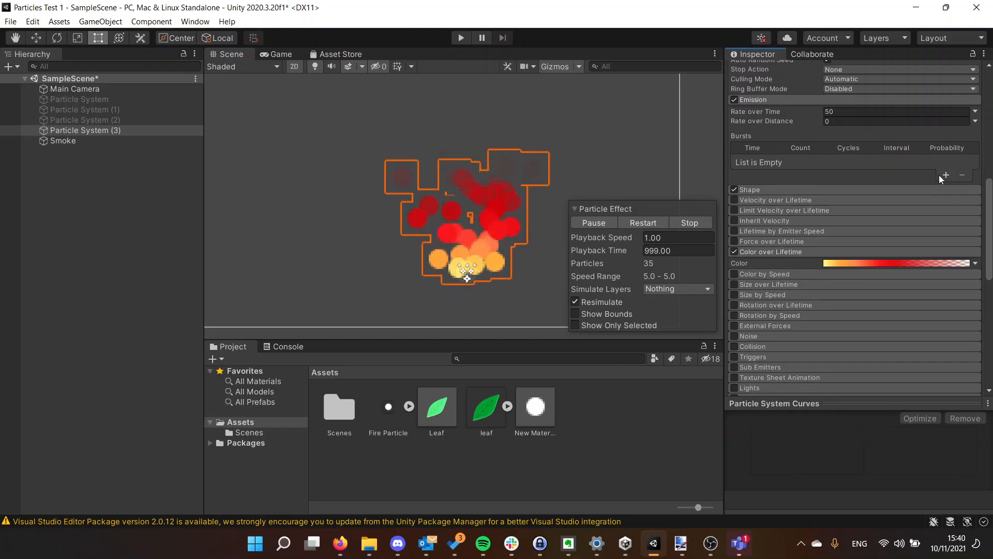
- Add a new emission burst to the fire with a count of 300
left_click(946, 176)
left_click(903, 160)
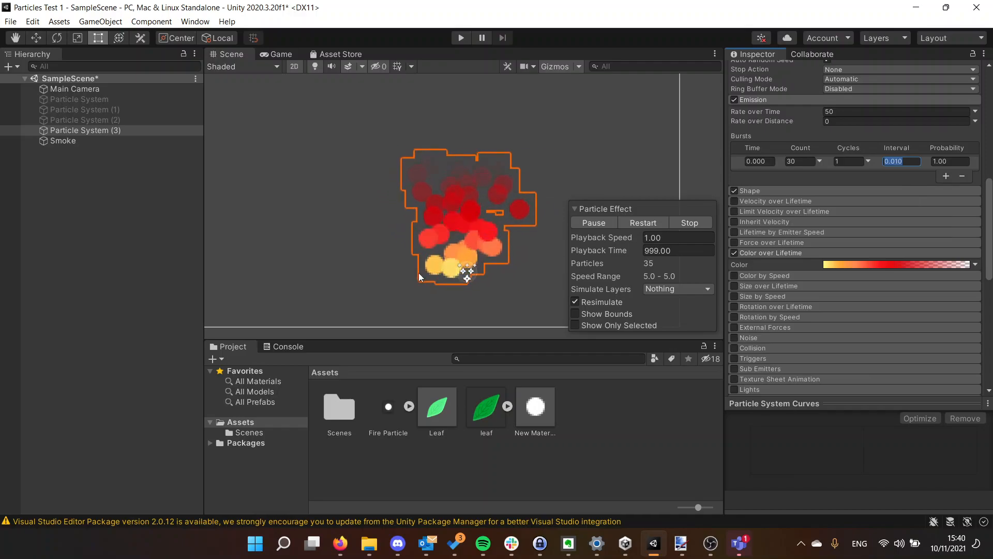
left_click(802, 160)
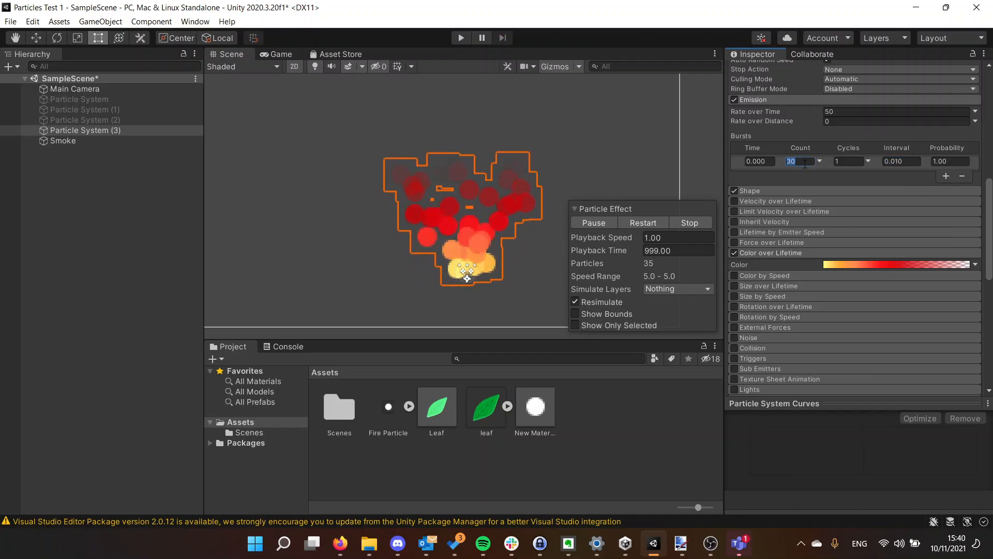
type("0")
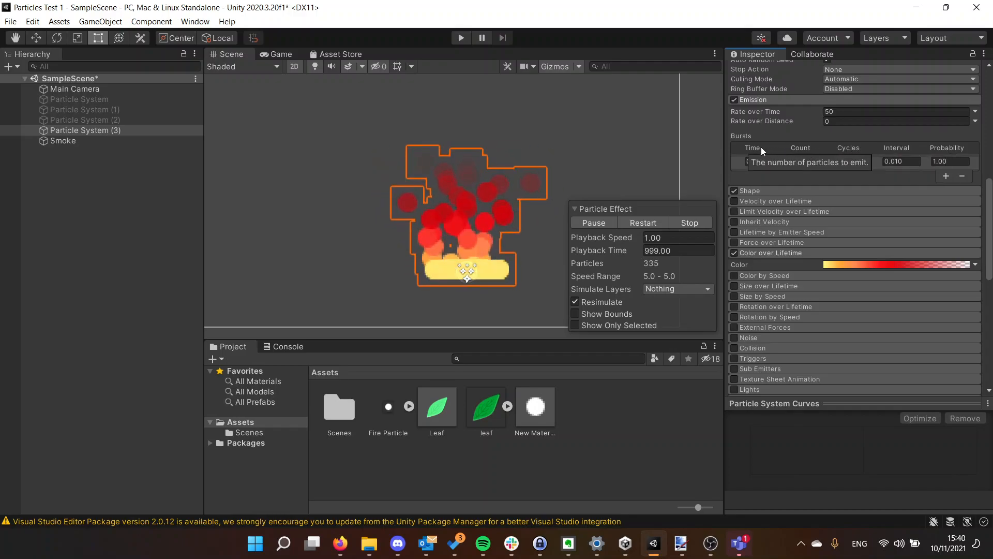
- Try a burst time of 10 and set the time back to 0
left_click(762, 161)
type("1")
key("Return")
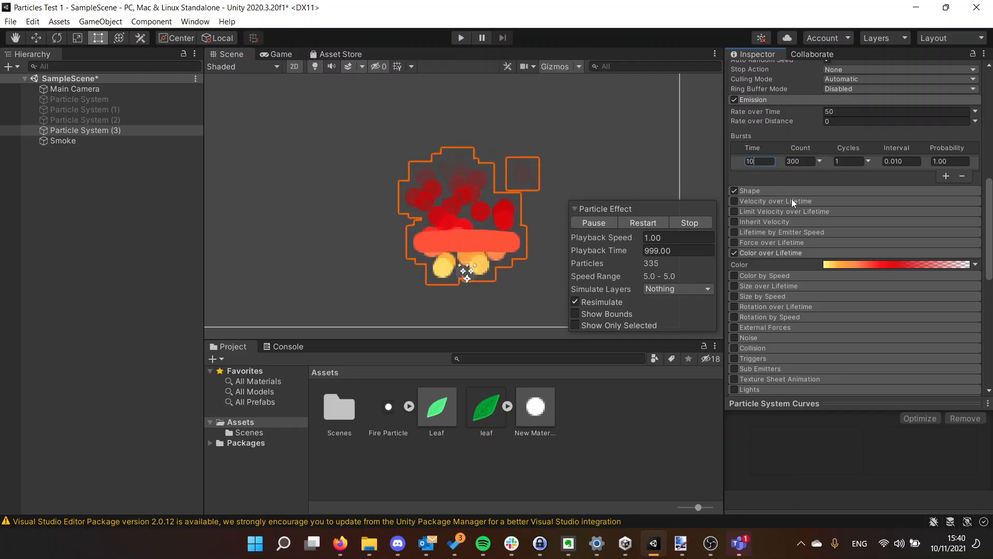
left_click(759, 161)
type("000")
key("Return")
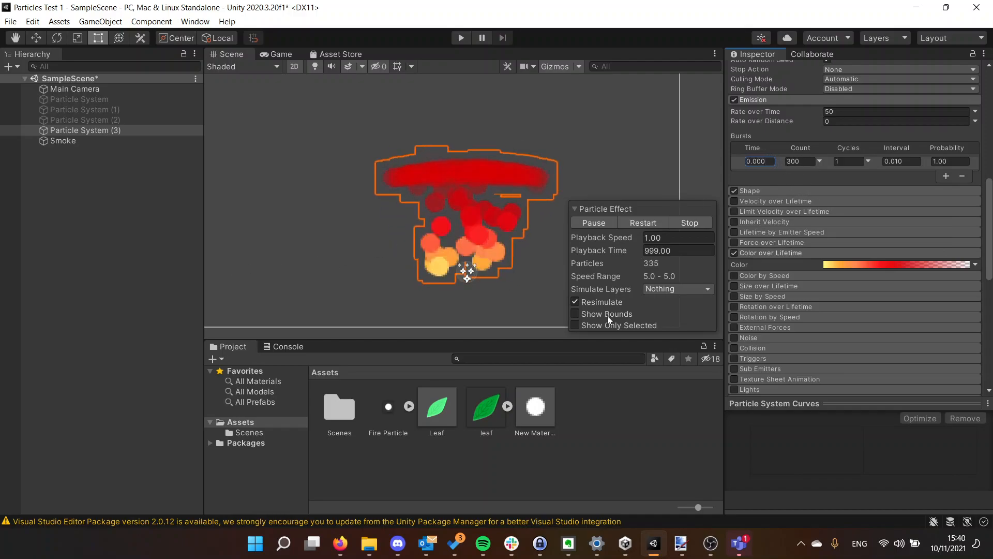
- Remove the remaining emission burst from the fire
scroll(822, 279, "down", 5)
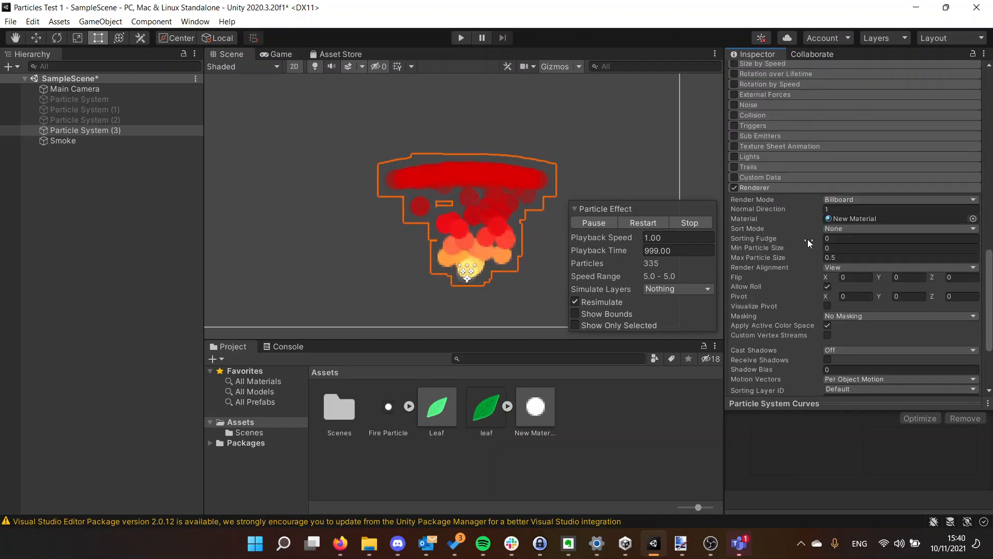
scroll(804, 237, "up", 2)
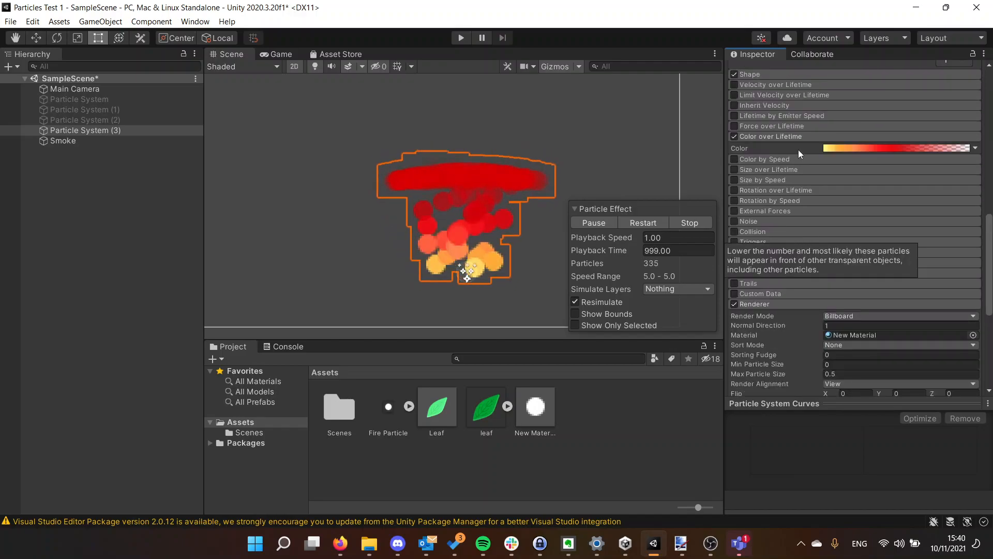
scroll(798, 150, "up", 2)
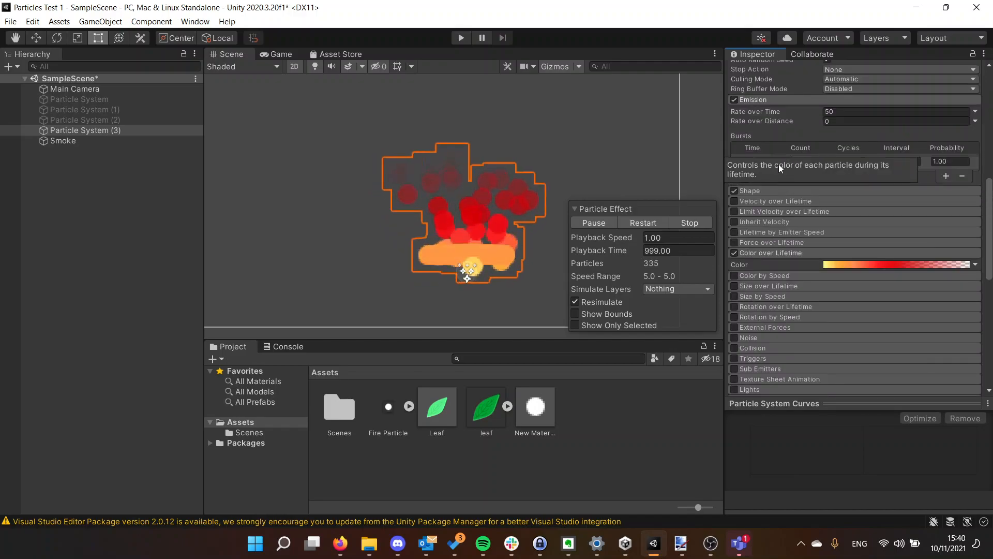
left_click(961, 176)
scroll(807, 176, "up", 2)
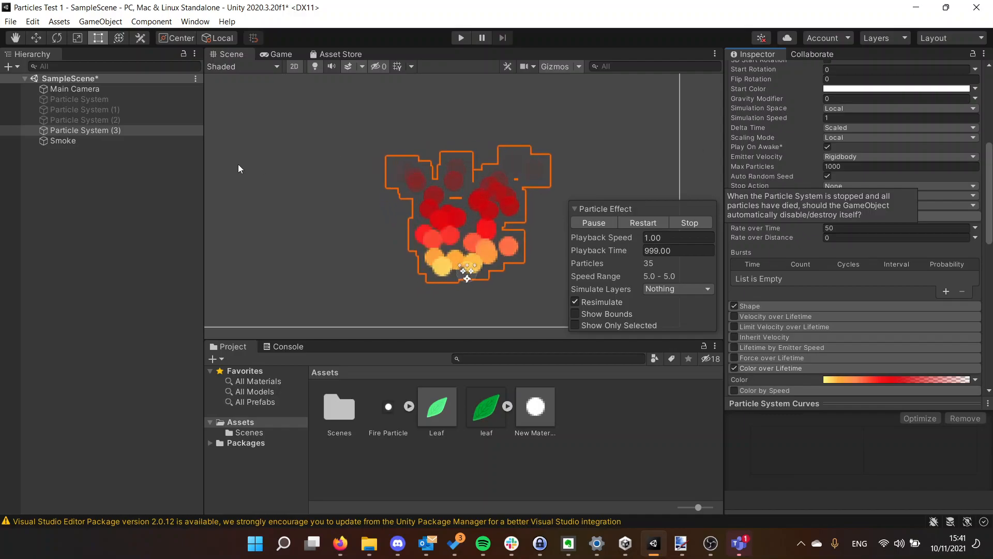
- Enable 3D Start Size on Particle System (3) with the fire shown in the Game view
left_click(264, 54)
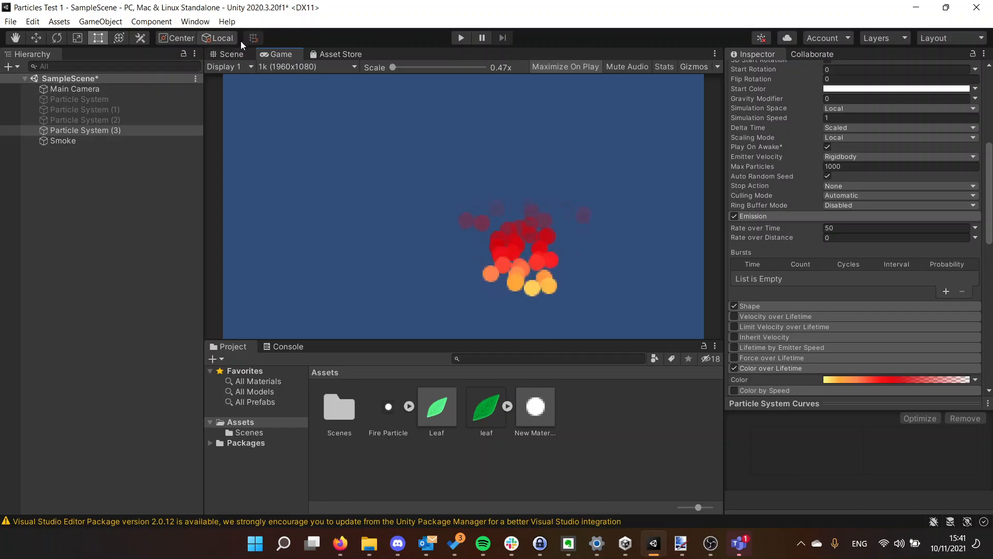
left_click(79, 129)
scroll(787, 188, "up", 10)
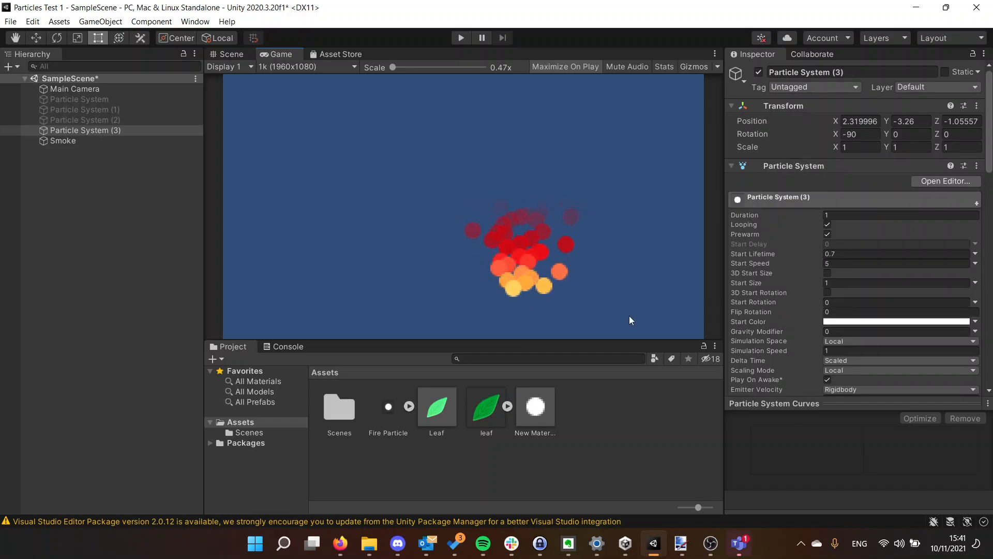
scroll(739, 212, "down", 5)
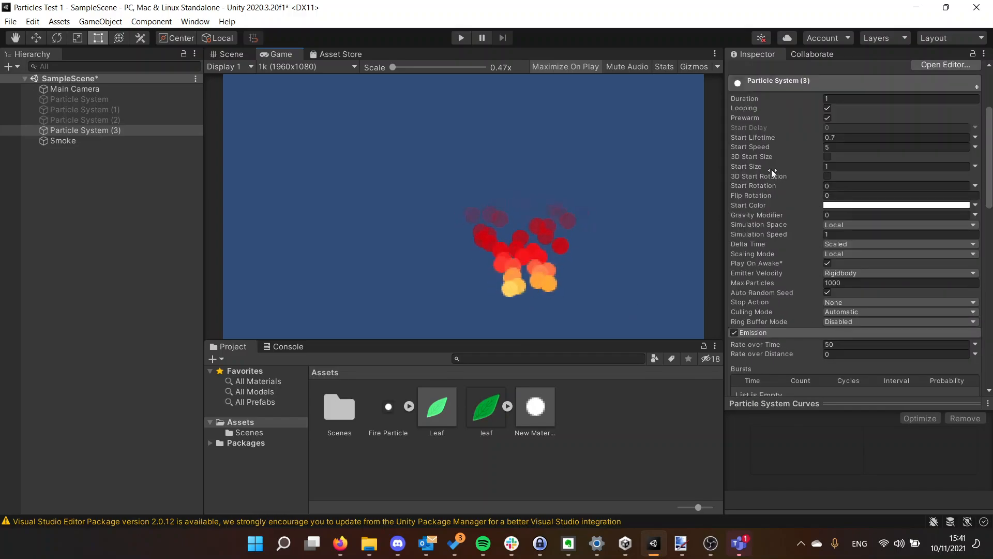
left_click(827, 156)
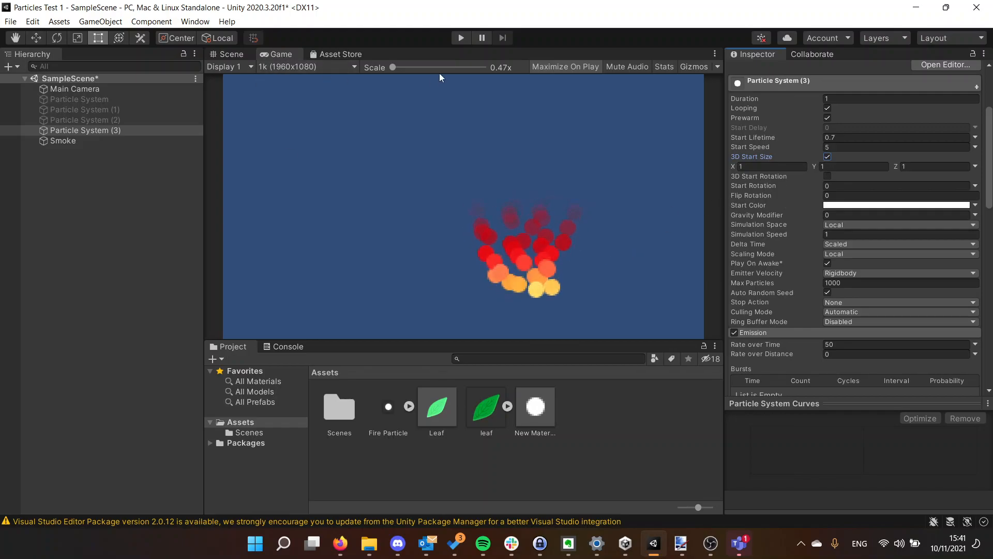
- Turn off the Scene's 2D mode, examine the fire particles in perspective, and compare them with the Game view
left_click(243, 53)
scroll(381, 115, "down", 7)
middle_click_drag(328, 119, 343, 191)
left_click(291, 68)
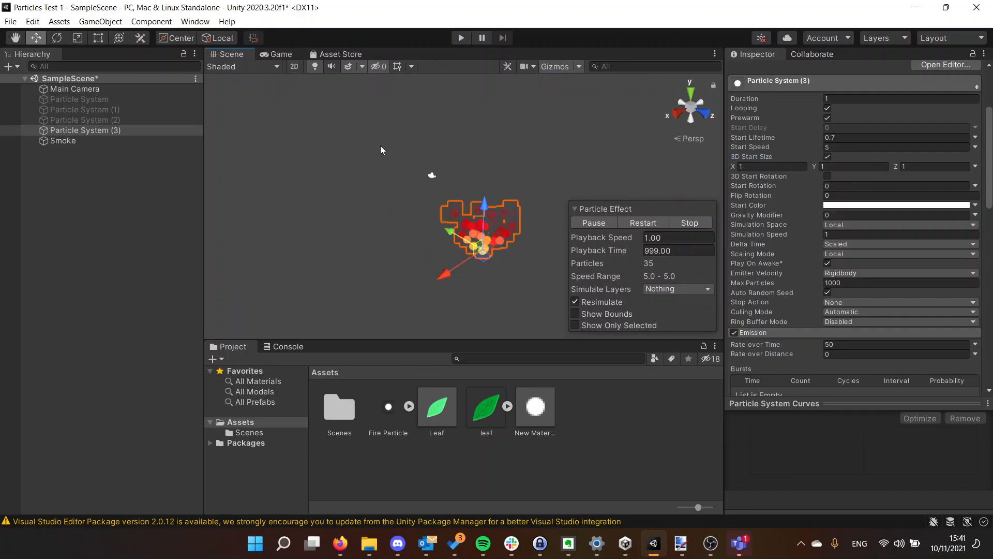
scroll(444, 206, "up", 5)
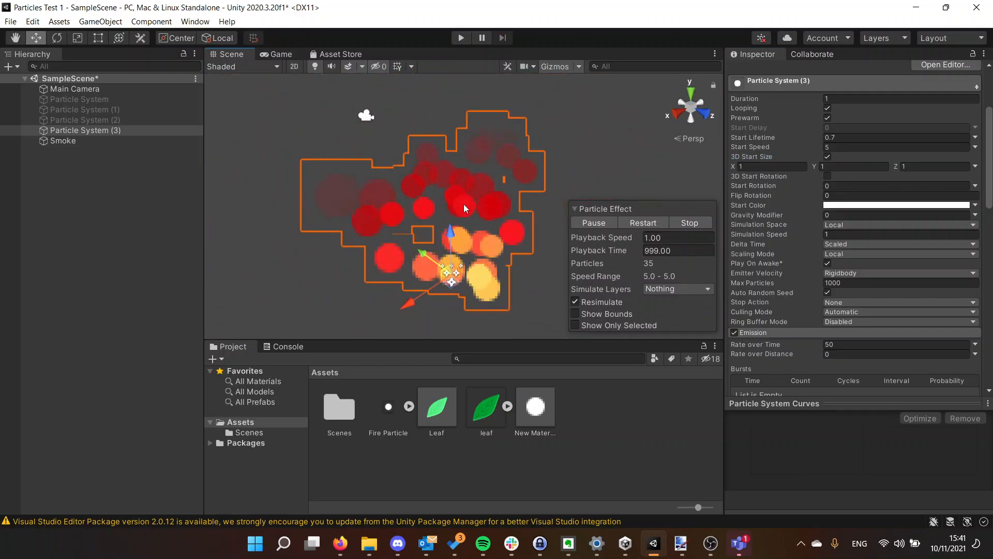
middle_click_drag(498, 162, 513, 178)
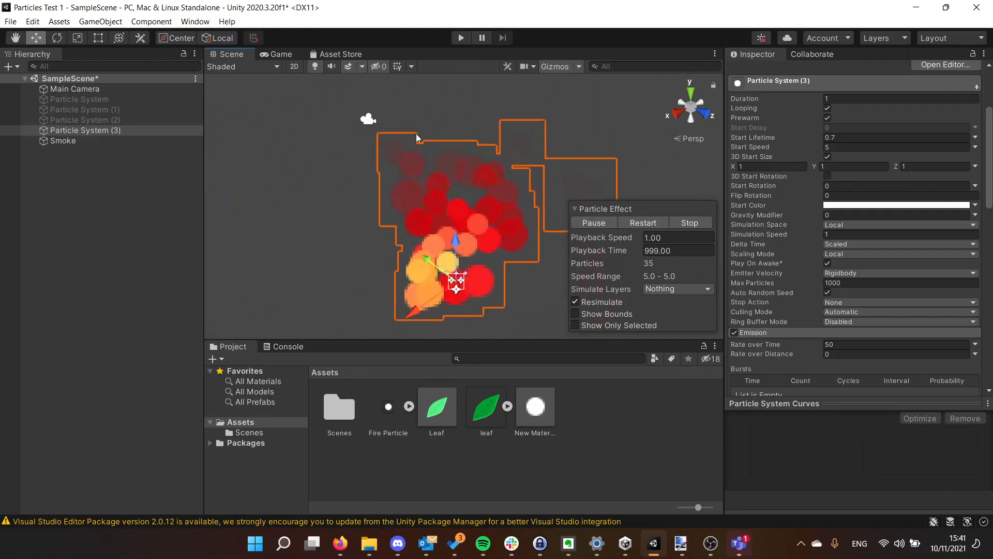
left_click(282, 54)
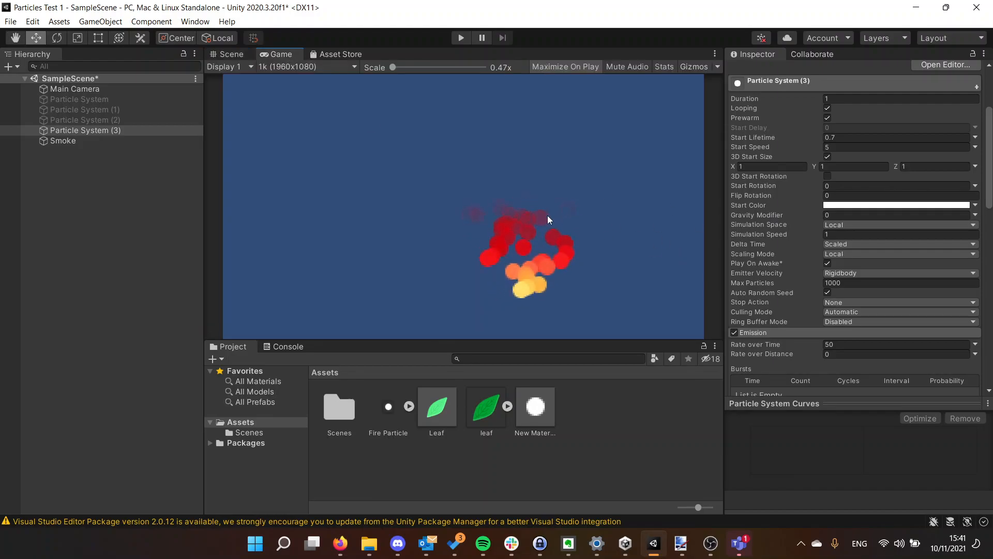
left_click(232, 55)
left_click(280, 54)
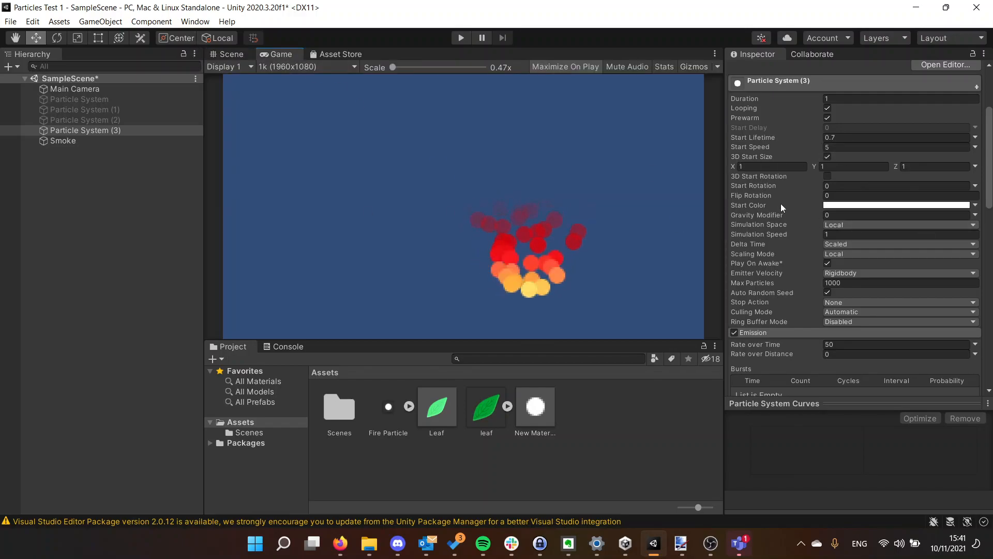
- Try gravity modifiers of 1 and 2 on the fire, the latter with a start speed of 10
left_click(826, 214)
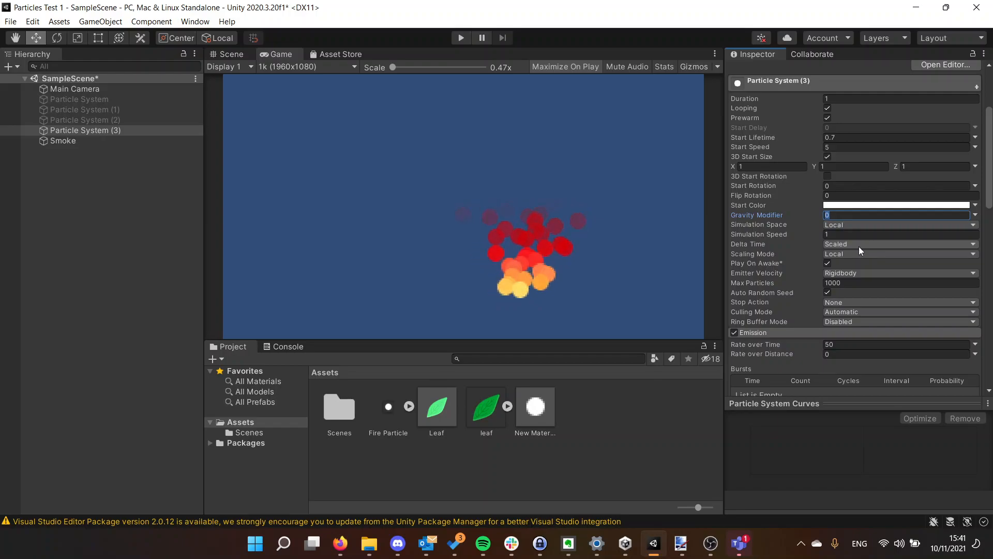
type("1")
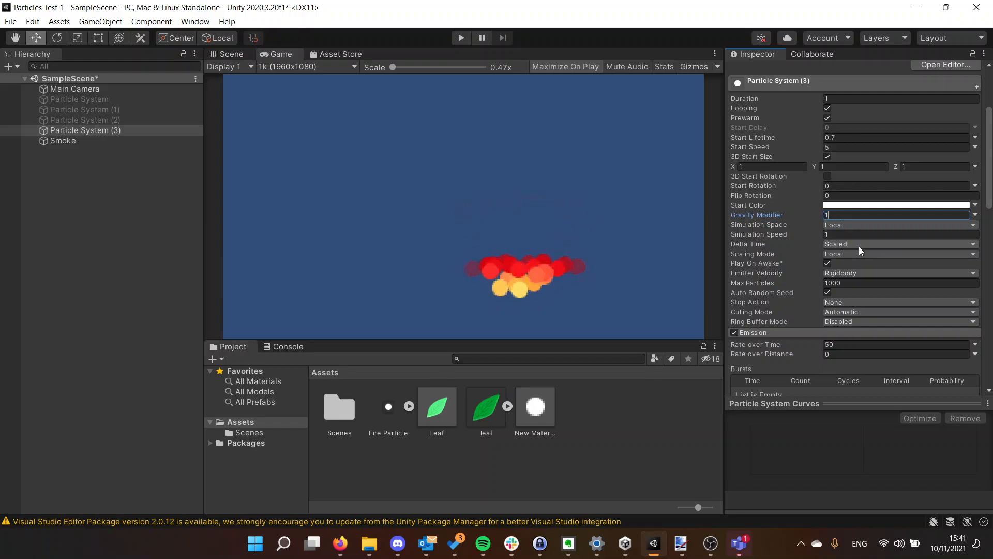
key("BackSpace")
type("2")
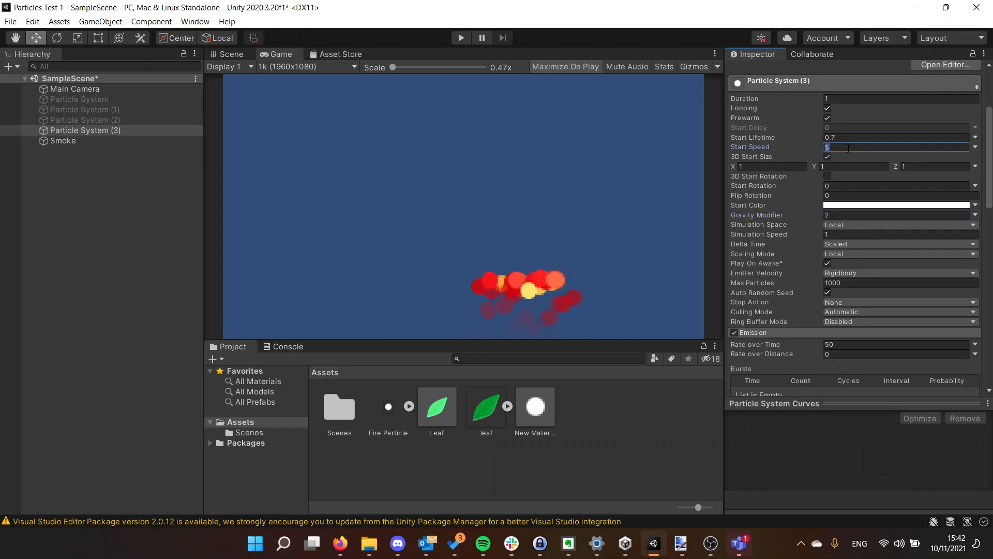
type("10")
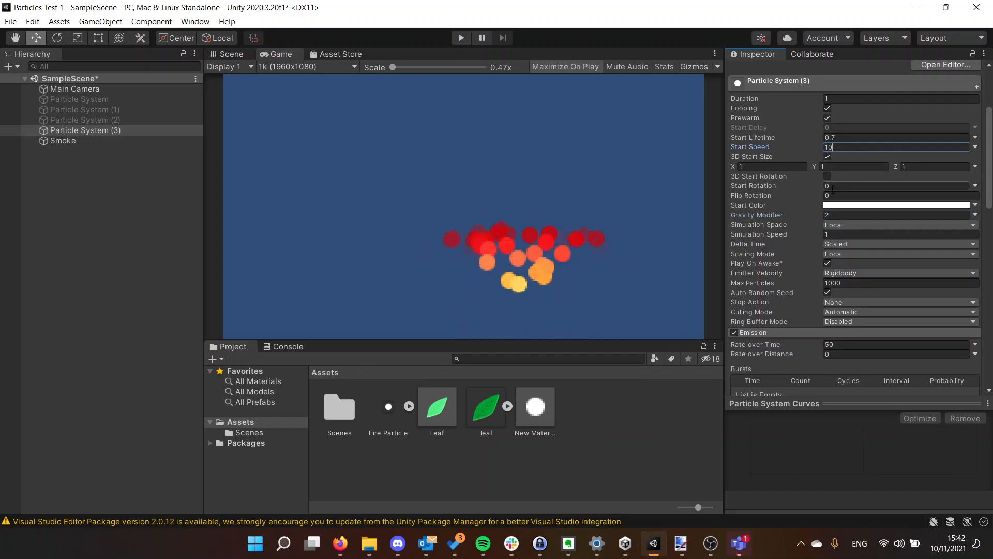
mouse_move(797, 271)
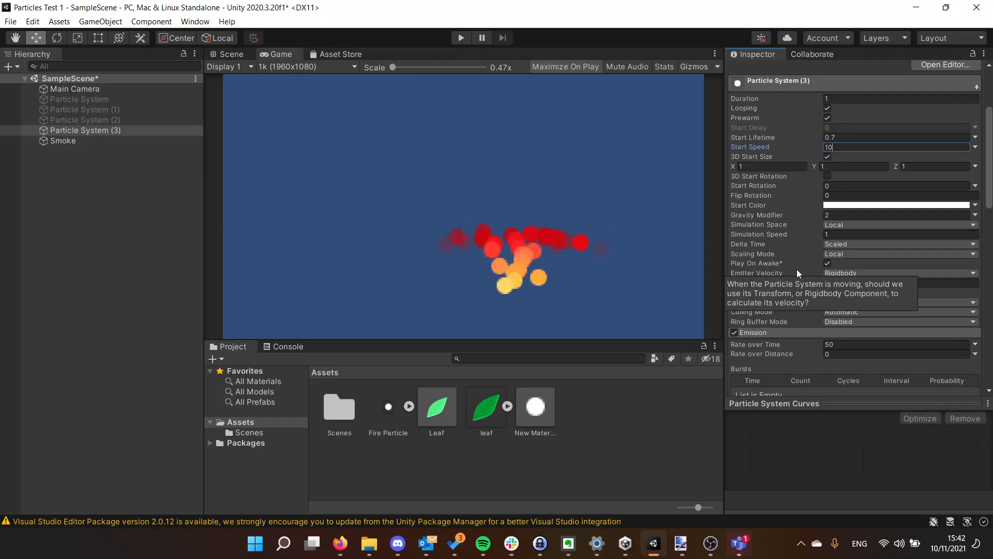
- Enable the Collision module on Particle System (3) and review its plane collision settings
scroll(796, 271, "down", 10)
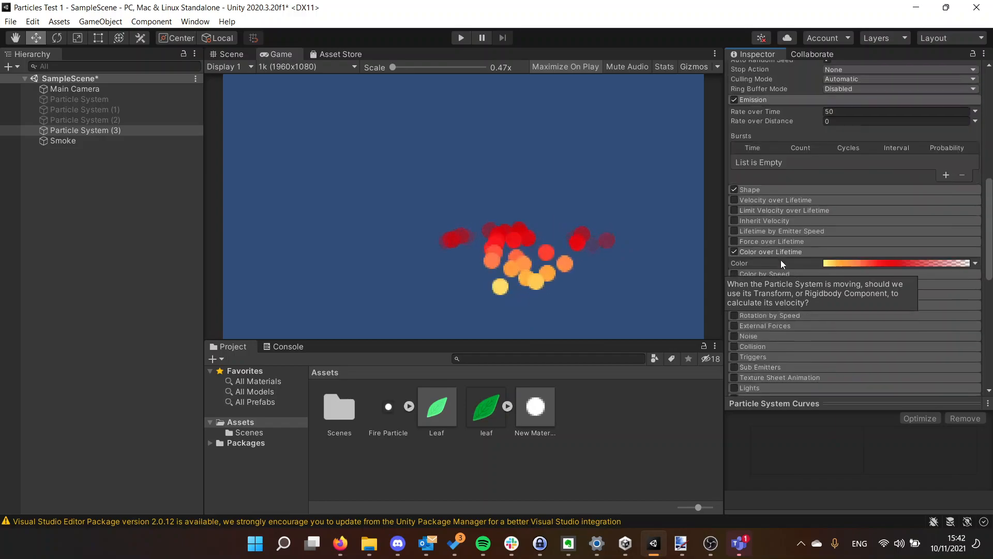
left_click(757, 188)
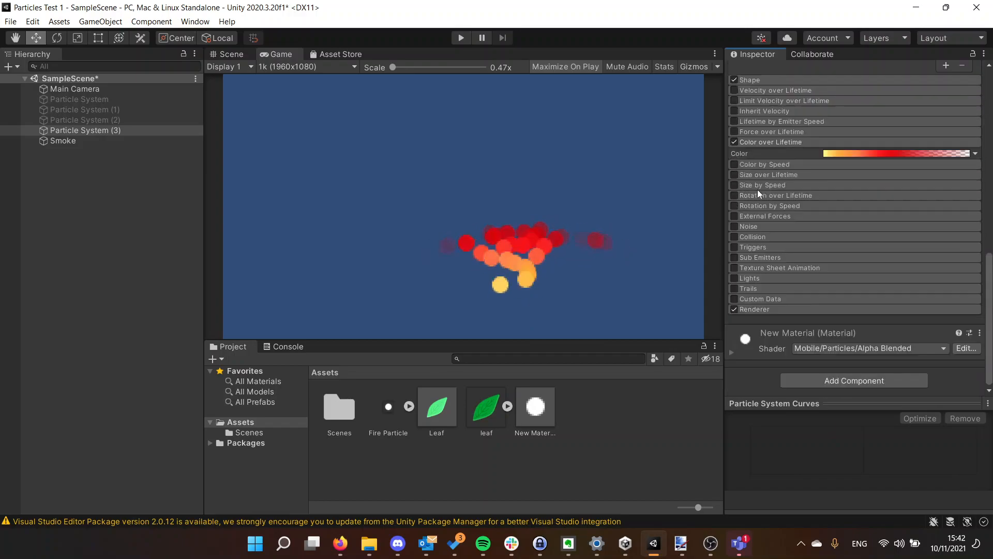
left_click(759, 236)
left_click(734, 238)
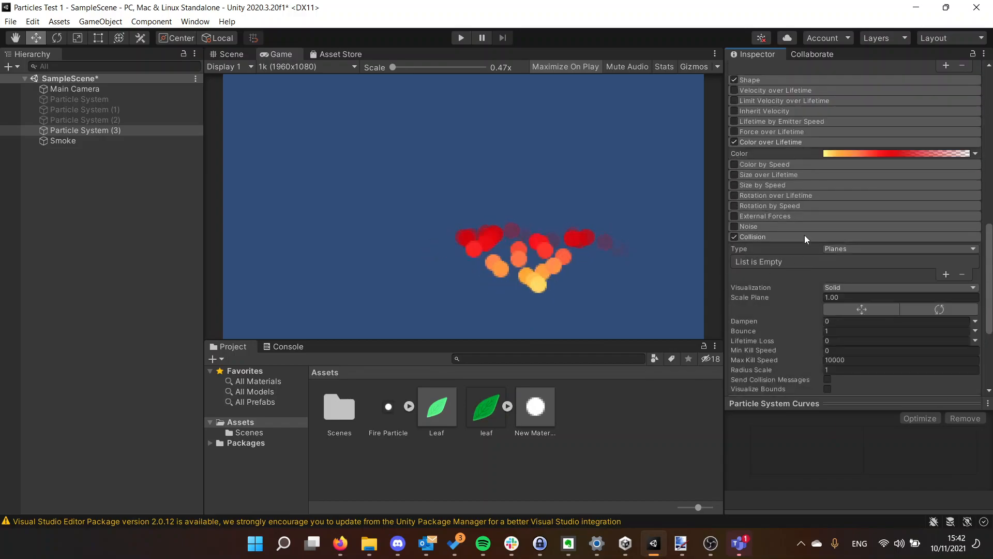
scroll(794, 220, "down", 5)
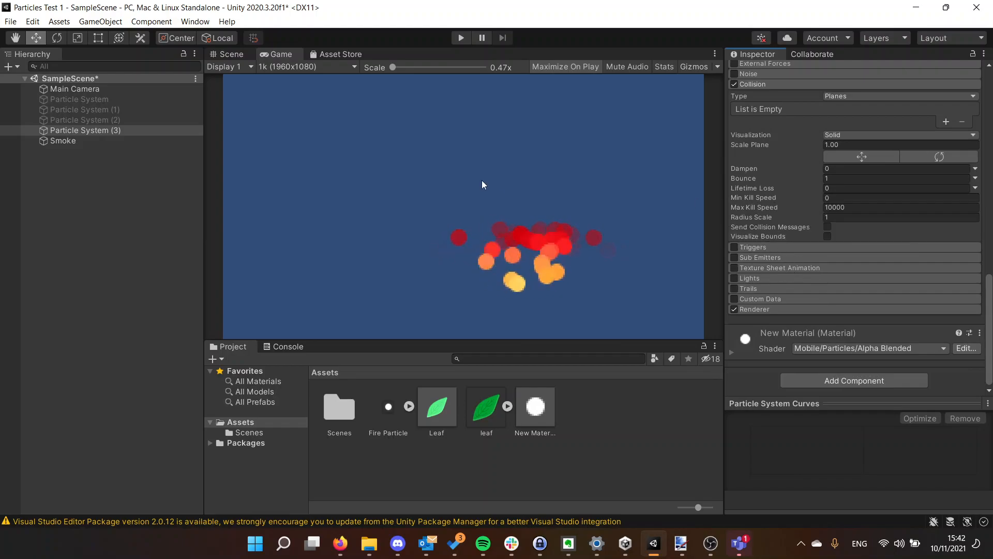
- Set the fire's start speed to -10 and its gravity modifier to 0
scroll(746, 157, "up", 5)
scroll(746, 156, "up", 3)
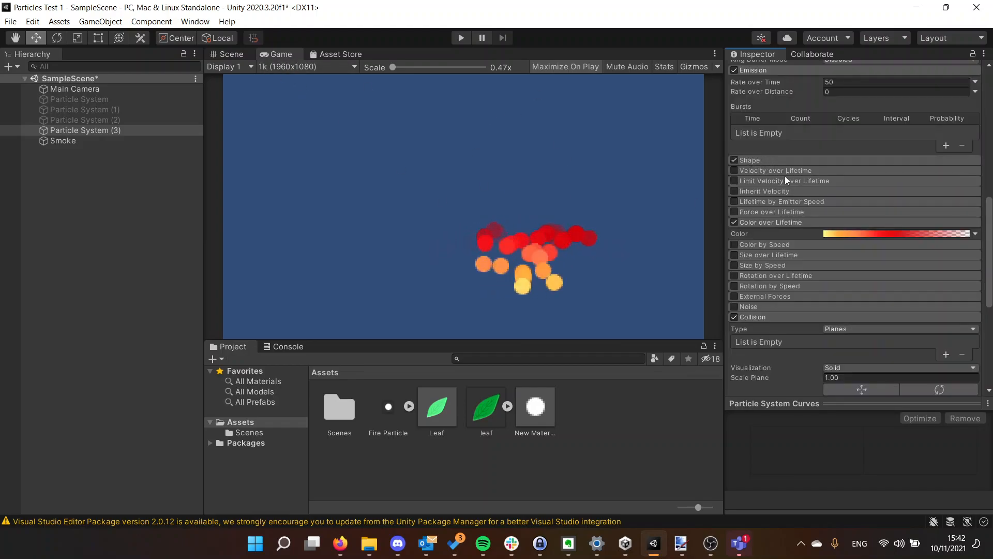
scroll(783, 129, "up", 6)
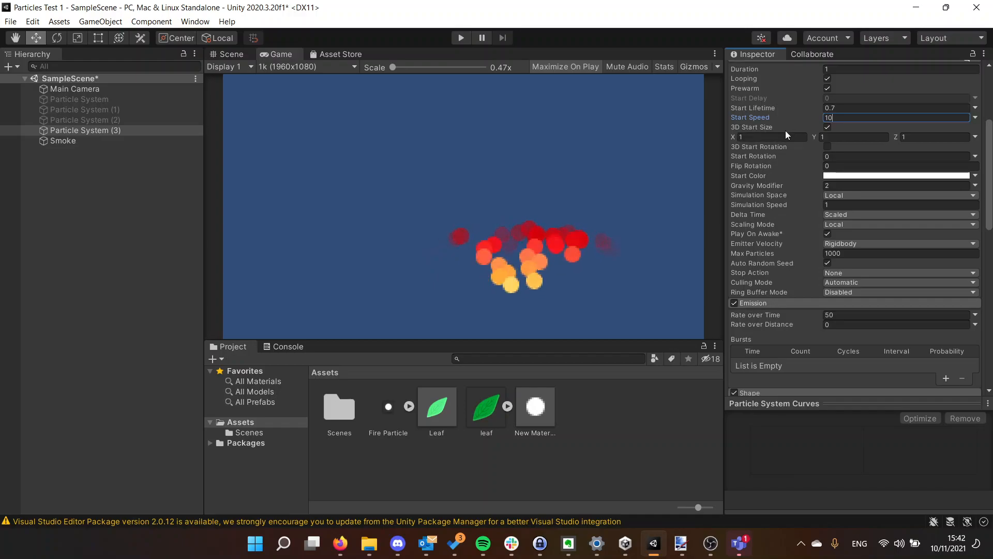
scroll(786, 129, "up", 5)
type("-10")
scroll(770, 230, "down", 8)
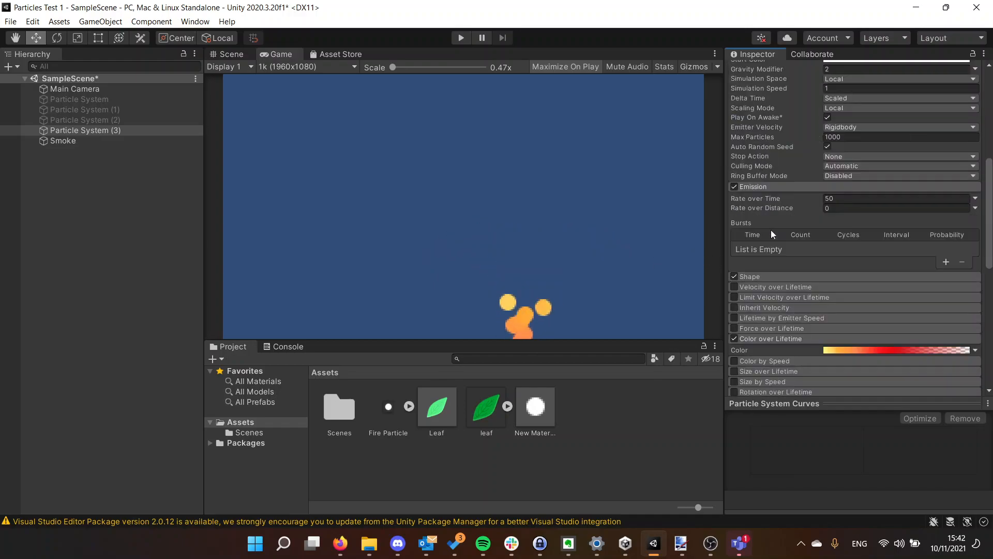
scroll(817, 215, "up", 4)
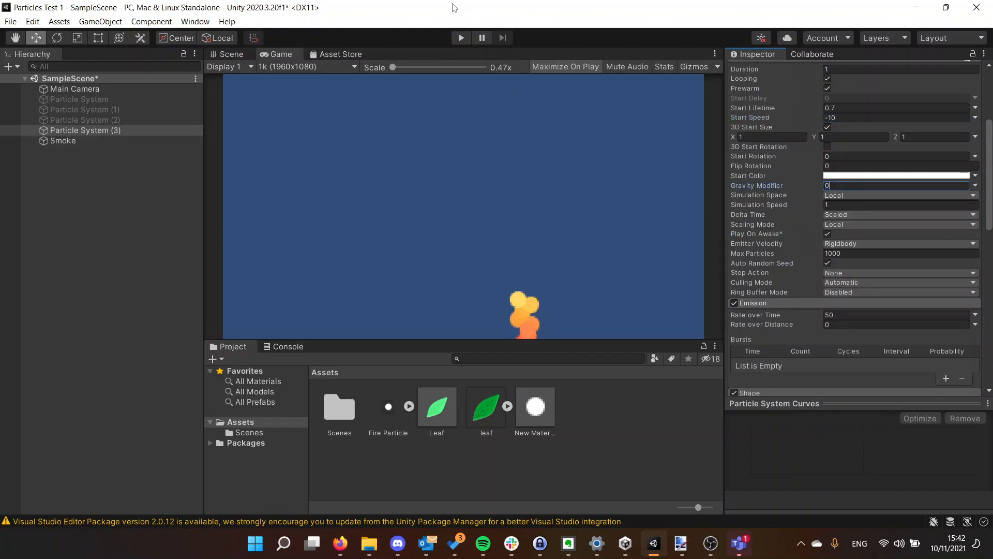
- Raise the fire particle system in the Scene, turn 2D mode back on, and check the fire in the Game view
left_click(231, 54)
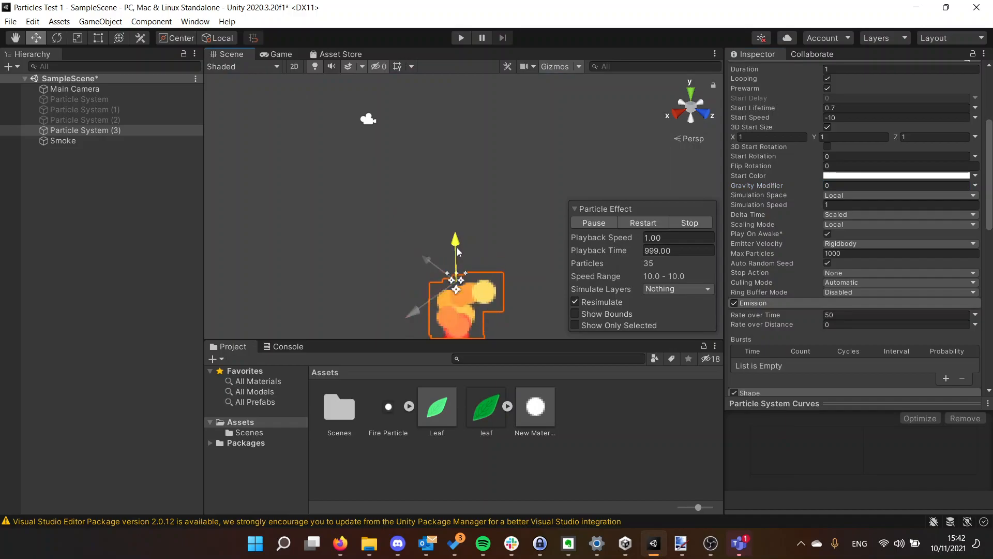
left_click(277, 54)
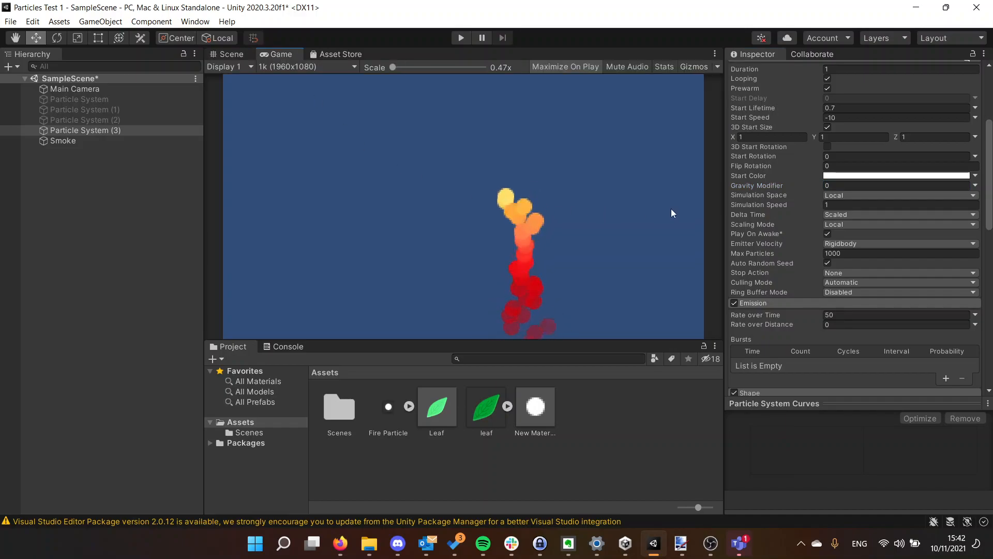
left_click(237, 51)
left_click(281, 54)
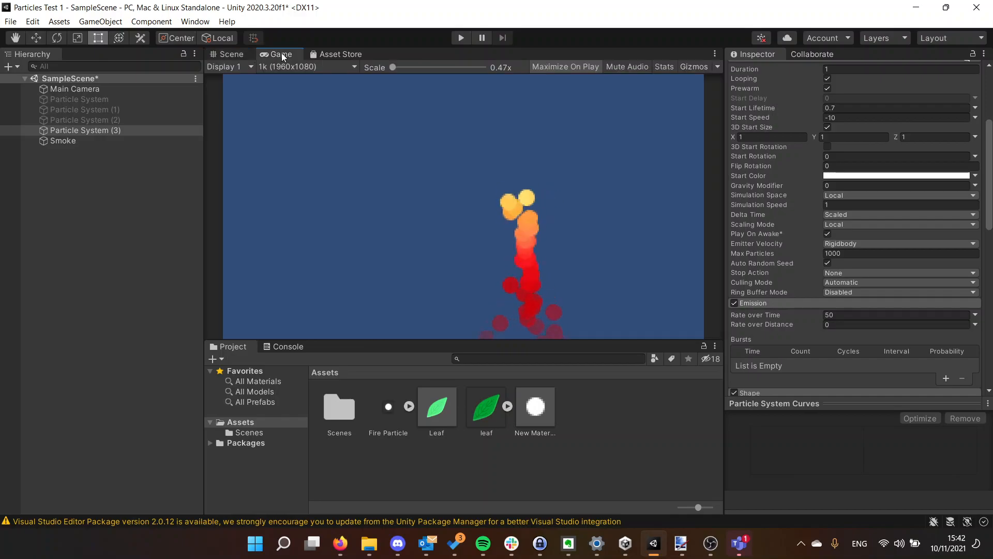
- Create a 2D Square sprite in the scene below the top of the fire
left_click(236, 54)
scroll(362, 147, "down", 10)
middle_click_drag(362, 148, 415, 173)
scroll(415, 172, "up", 4)
middle_click_drag(380, 242, 392, 251)
right_click(83, 177)
mouse_move(139, 345)
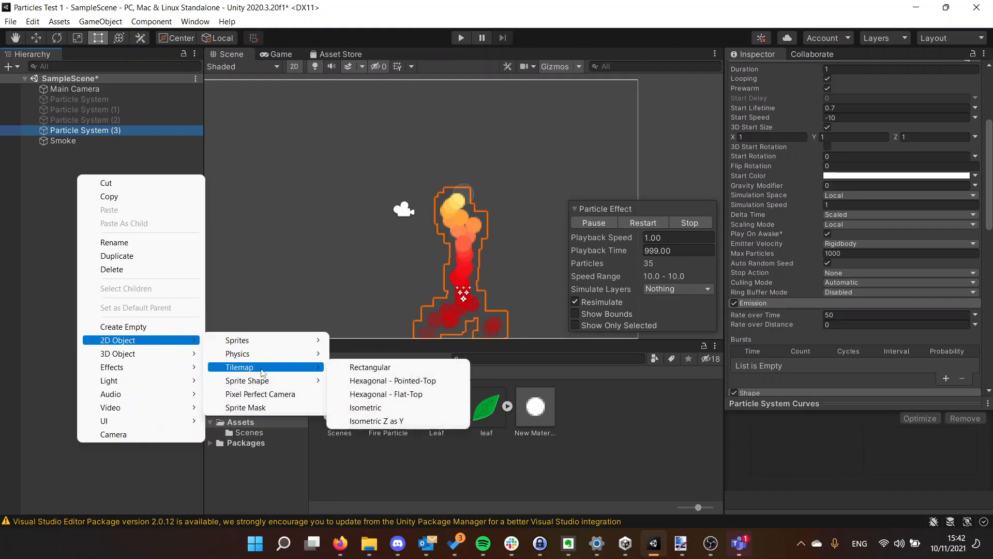
mouse_move(288, 343)
left_click(362, 341)
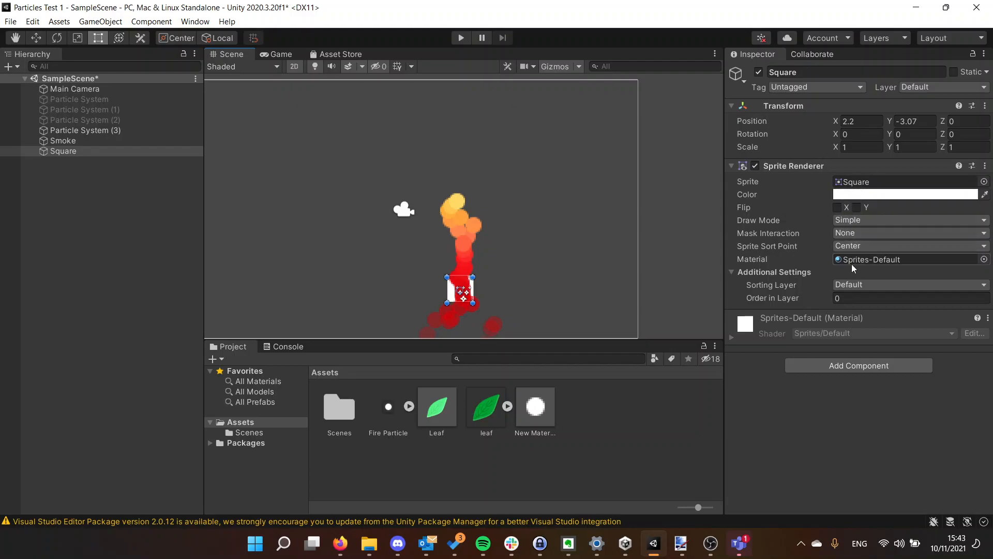
- Add a Rigidbody 2D component to the Square
left_click(830, 367)
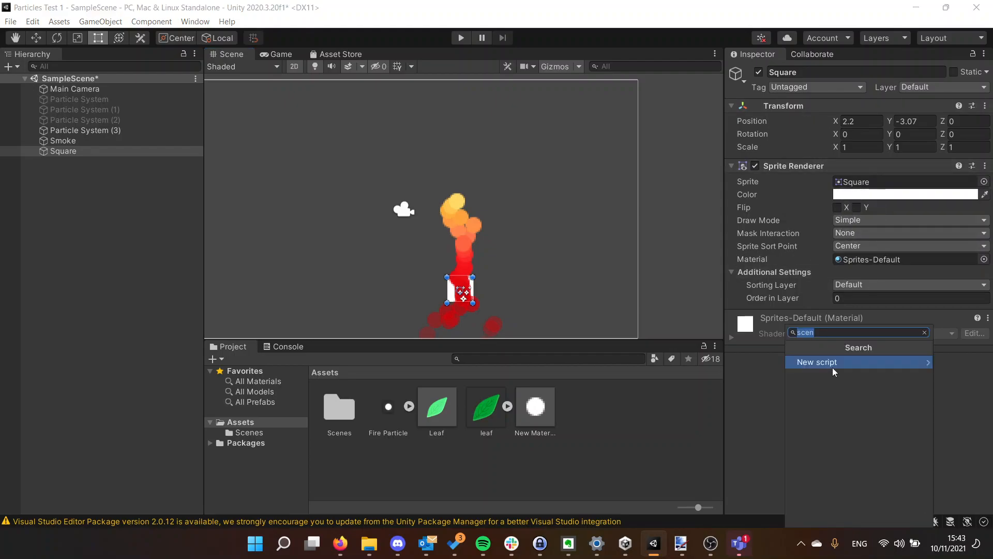
type("regis")
key("BackSpace")
key("BackSpace")
key("BackSpace")
key("BackSpace")
type("i")
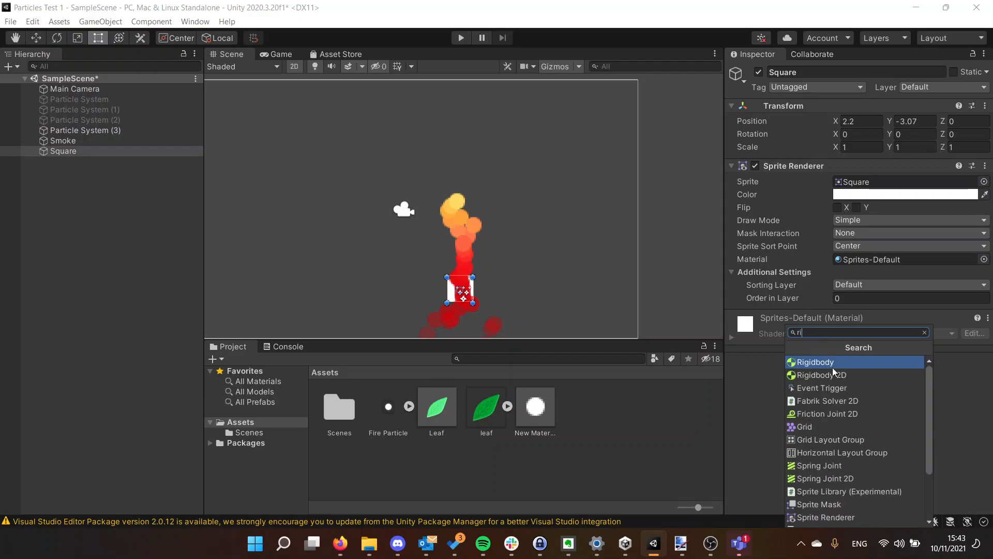
left_click(844, 373)
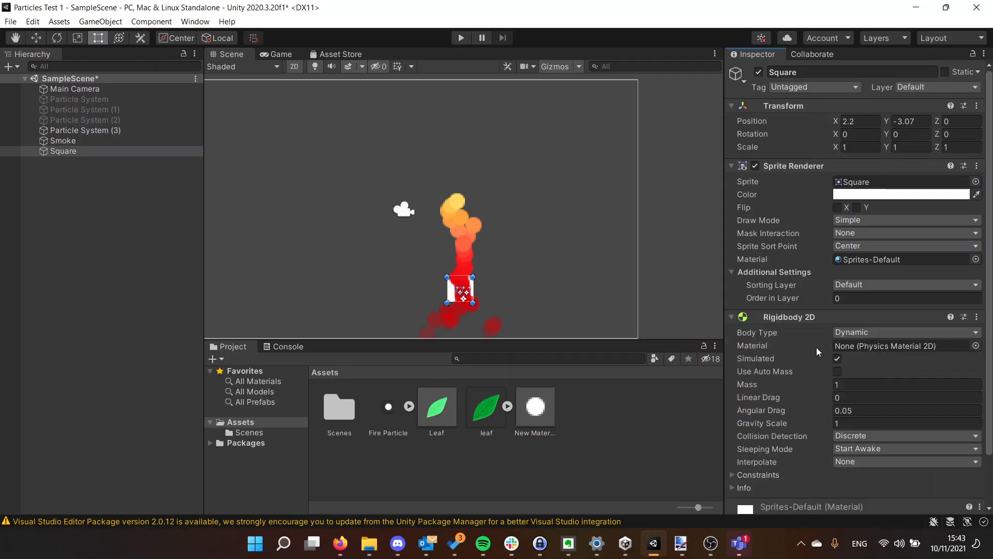
- Add a Box Collider 2D to the Square and test the scene briefly in Play mode
scroll(802, 344, "down", 3)
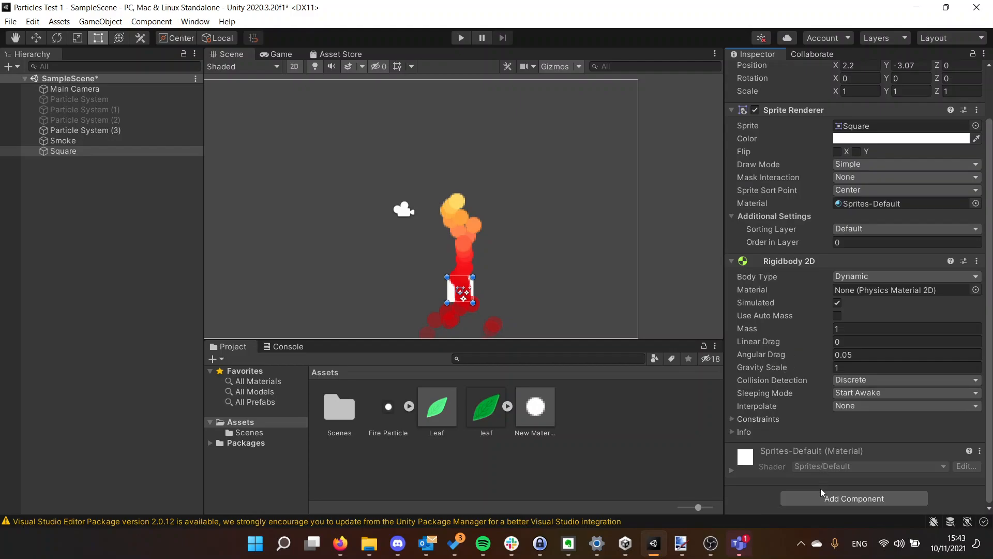
left_click(813, 495)
type("coll")
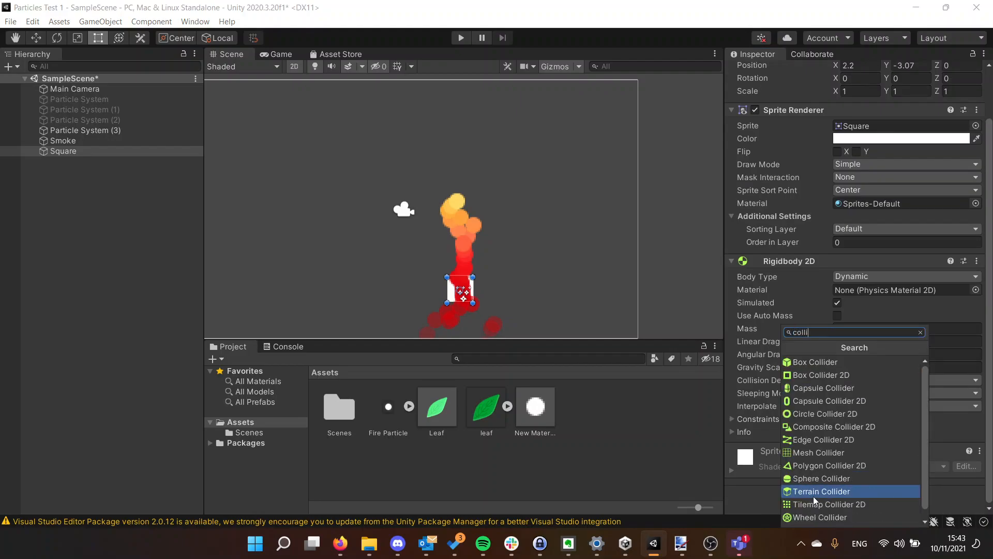
type("i")
left_click(821, 374)
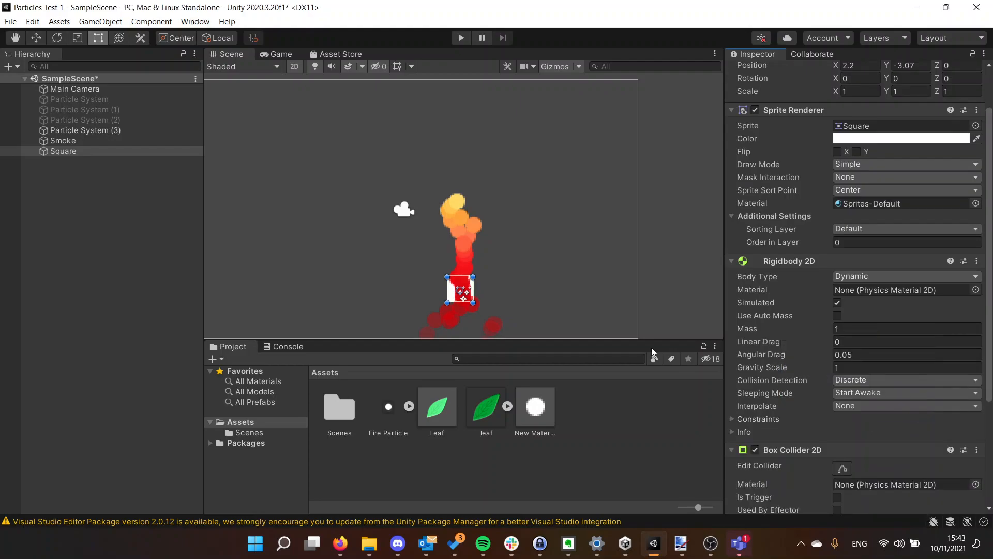
left_click(462, 39)
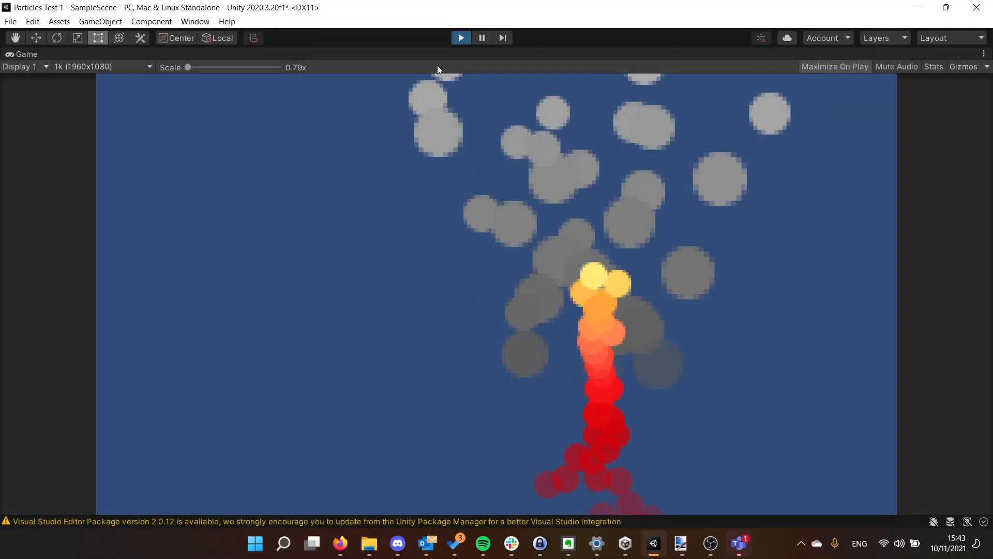
left_click(461, 38)
- Enlarge the Square to a scale of about 3.86 by 4.66 and centre it beneath the fire
left_click(85, 150)
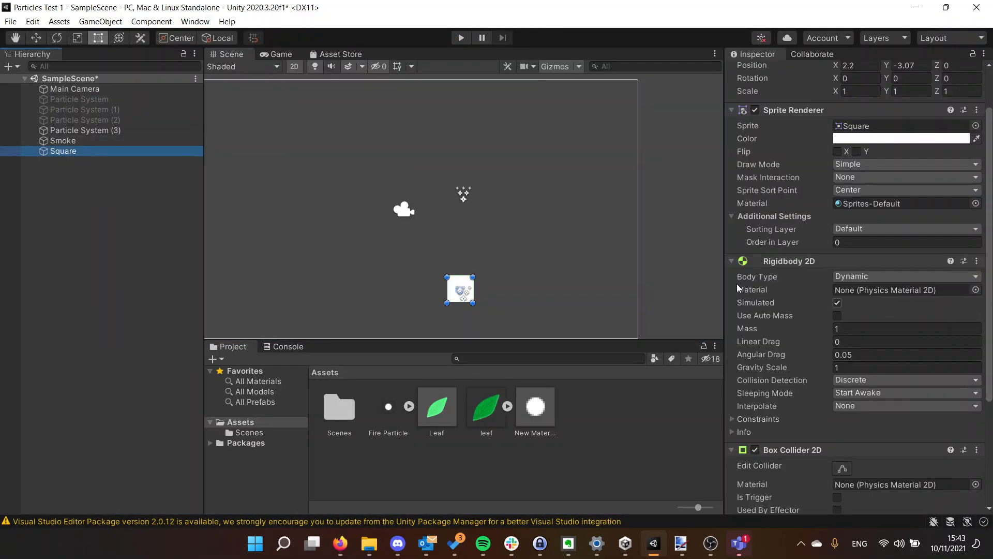
left_click_drag(473, 304, 547, 397)
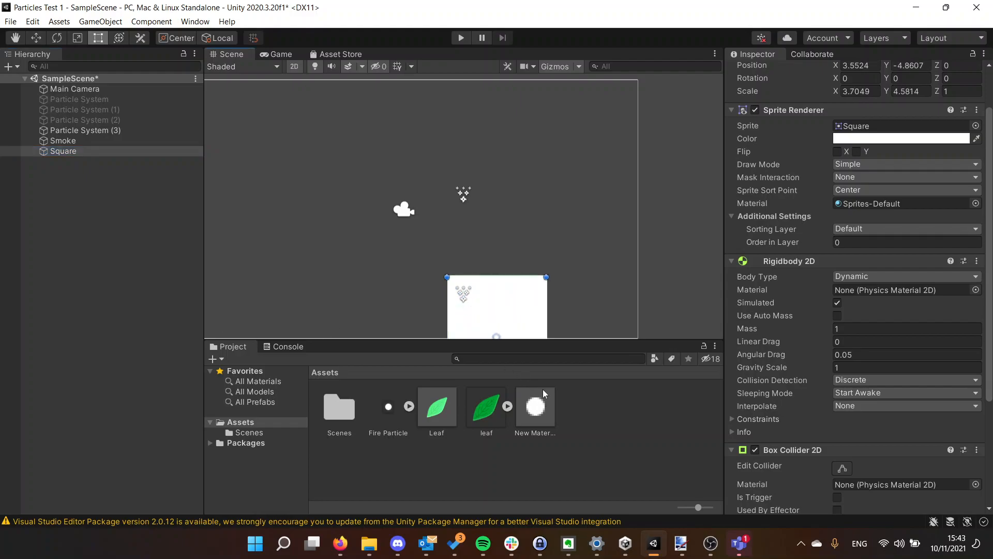
left_click_drag(501, 311, 473, 308)
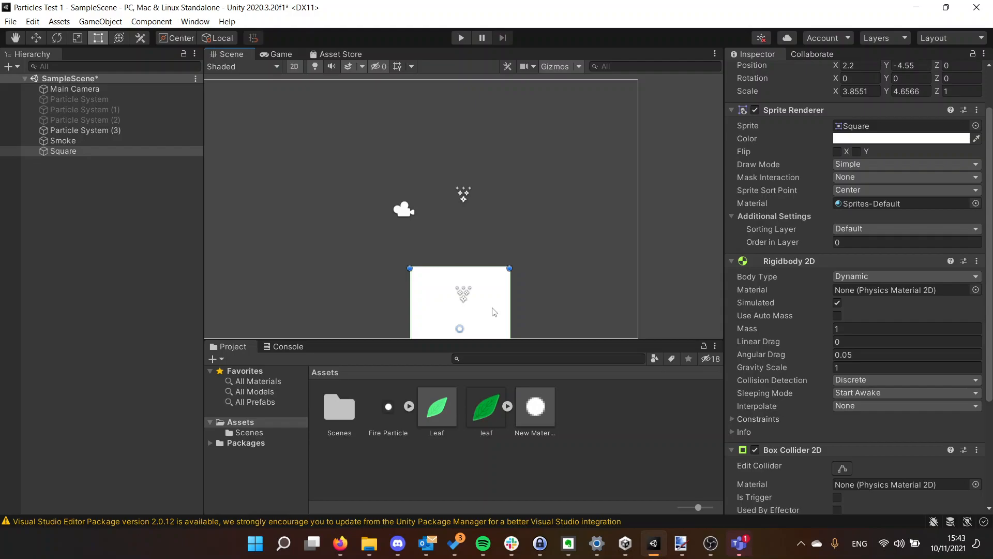
- Set the Body Type of the Square's Rigidbody 2D to Static
scroll(783, 243, "up", 2)
scroll(788, 240, "down", 5)
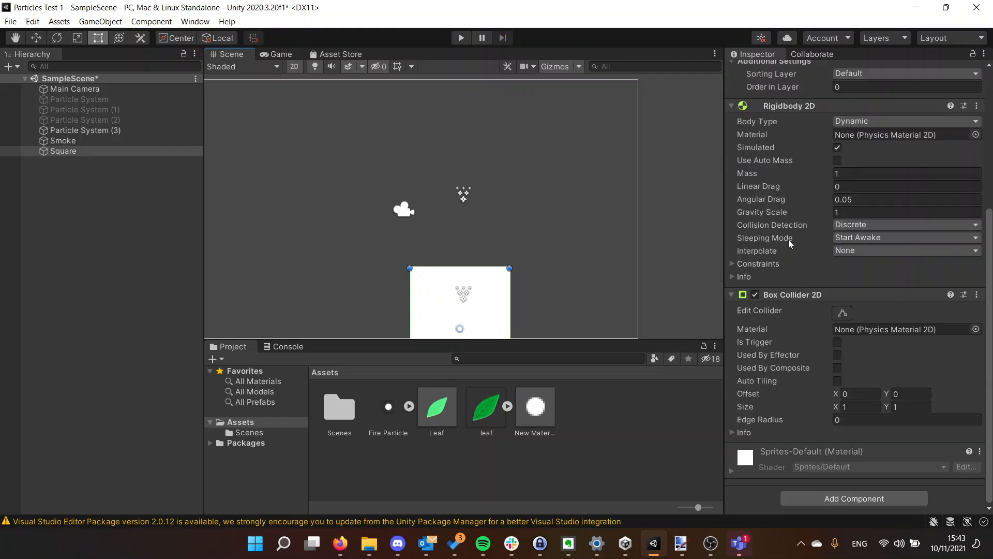
left_click(867, 122)
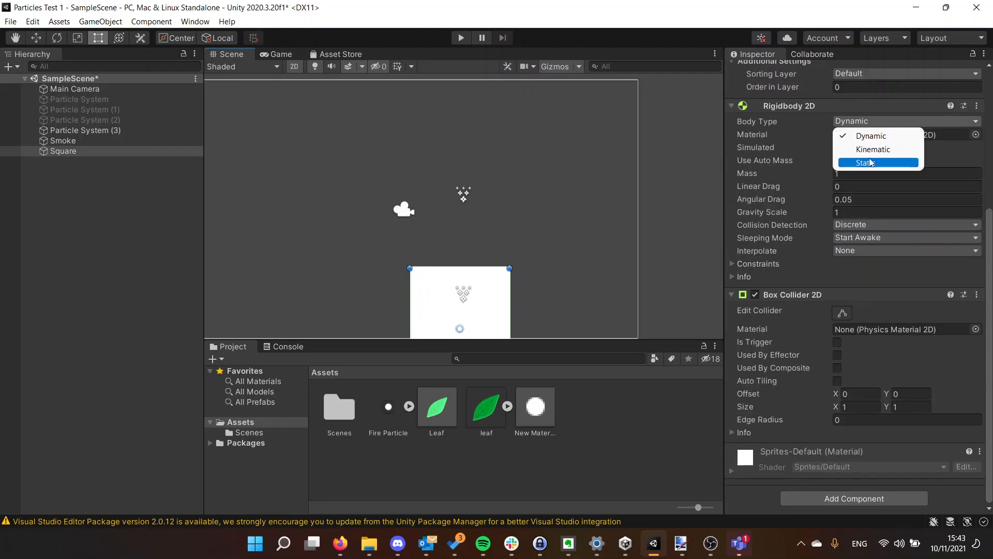
left_click(870, 162)
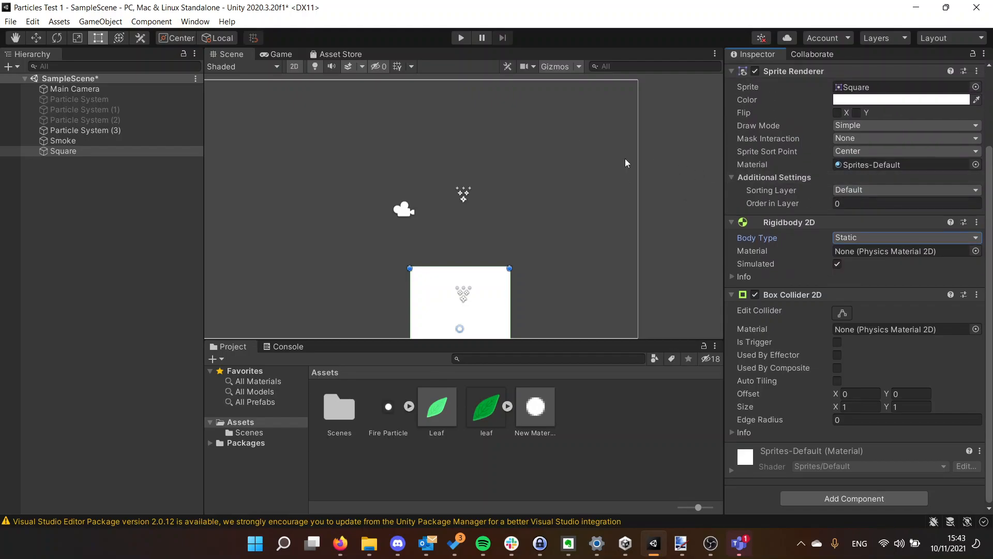
- Move the Square up and to the left under the fire, and test the particles against it in Play mode
left_click_drag(436, 316, 409, 278)
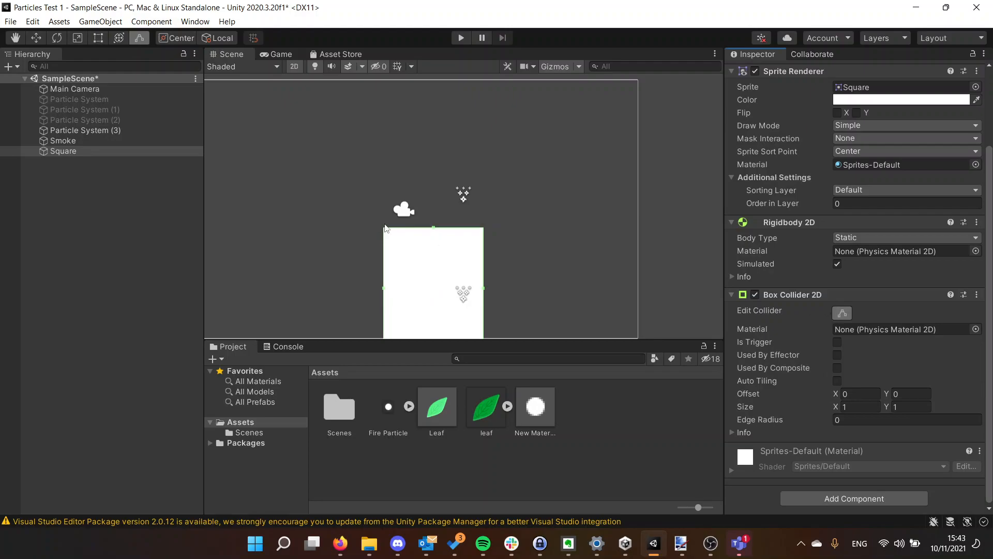
left_click(462, 38)
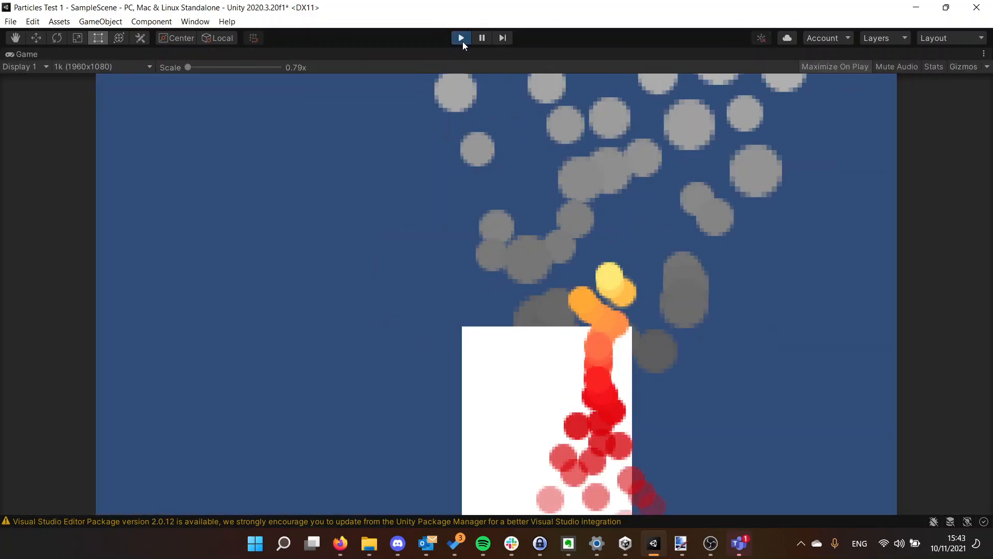
left_click(461, 38)
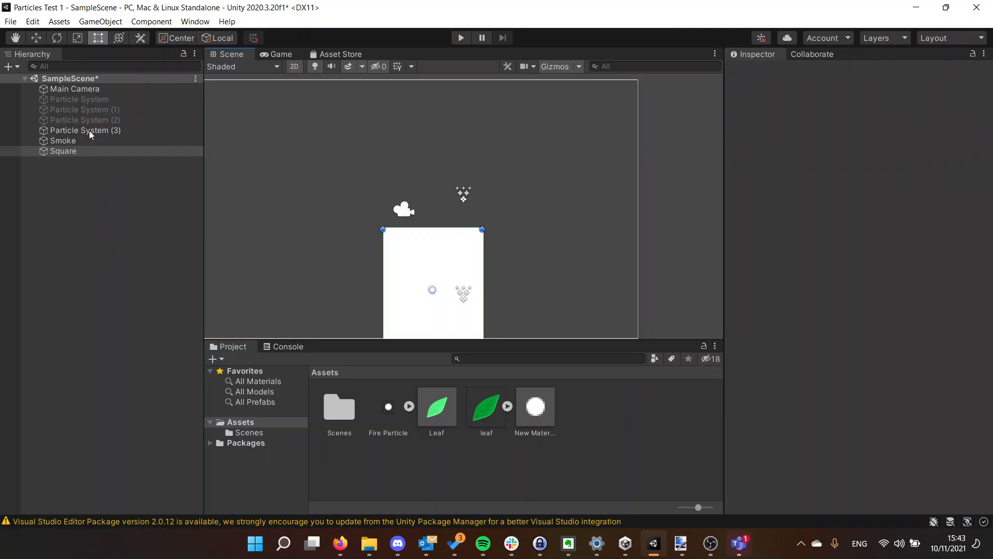
- Check the Collision type options of Particle System (3) and turn off its 3D Start Size
left_click(86, 130)
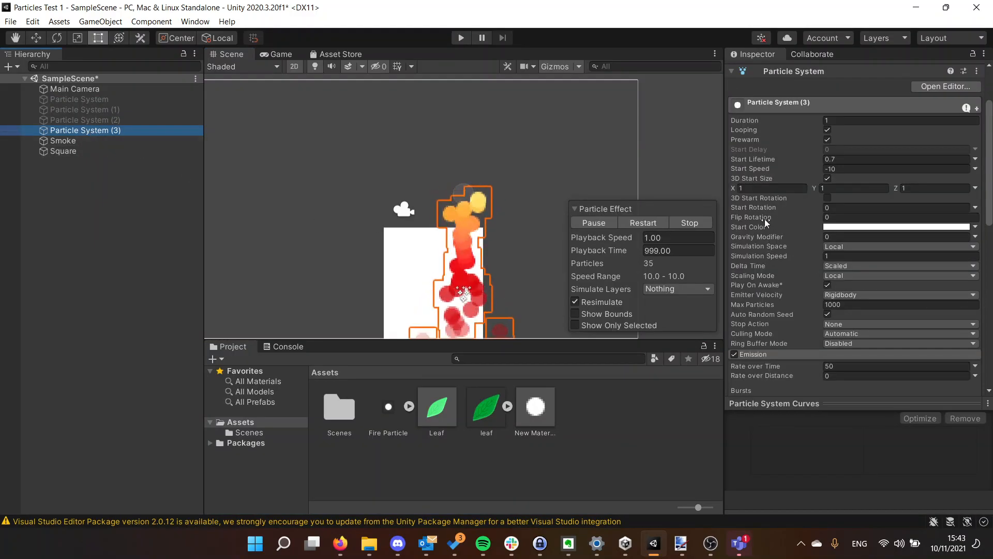
scroll(764, 219, "down", 10)
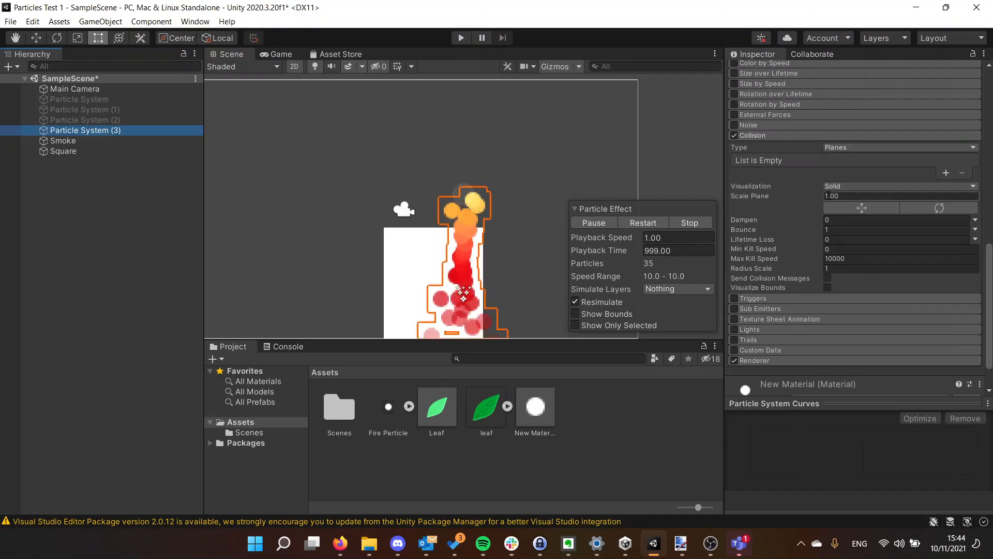
scroll(793, 187, "up", 3)
scroll(855, 242, "down", 3)
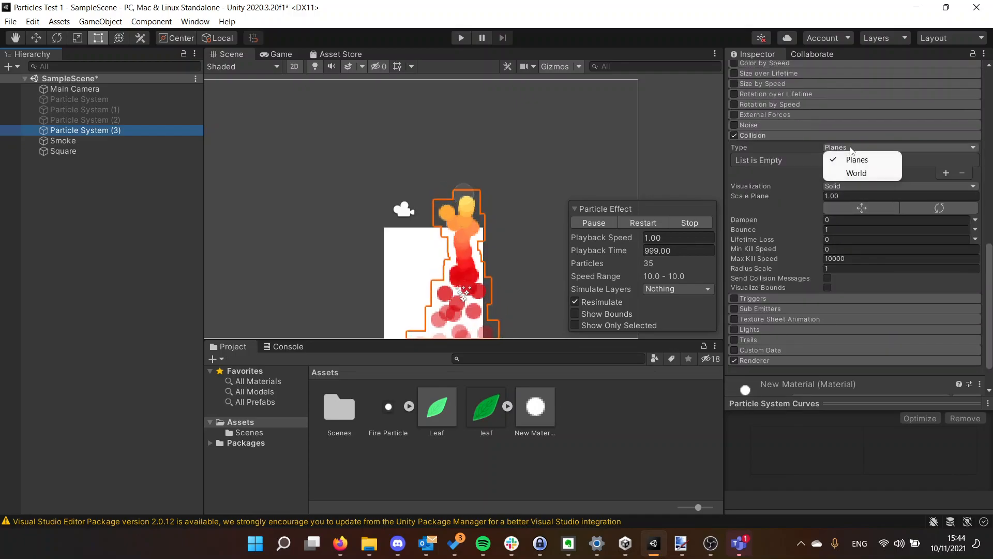
left_click(777, 169)
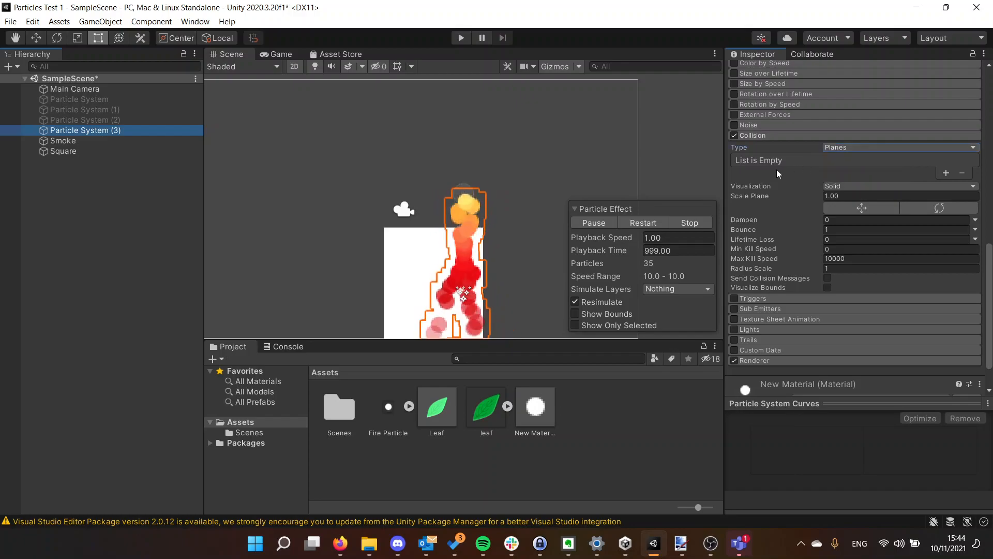
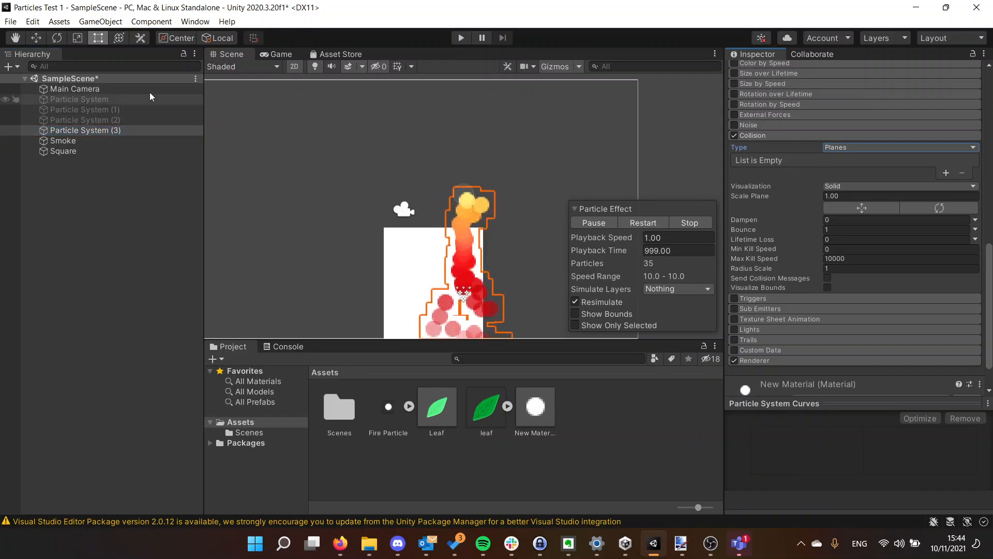
scroll(782, 163, "up", 10)
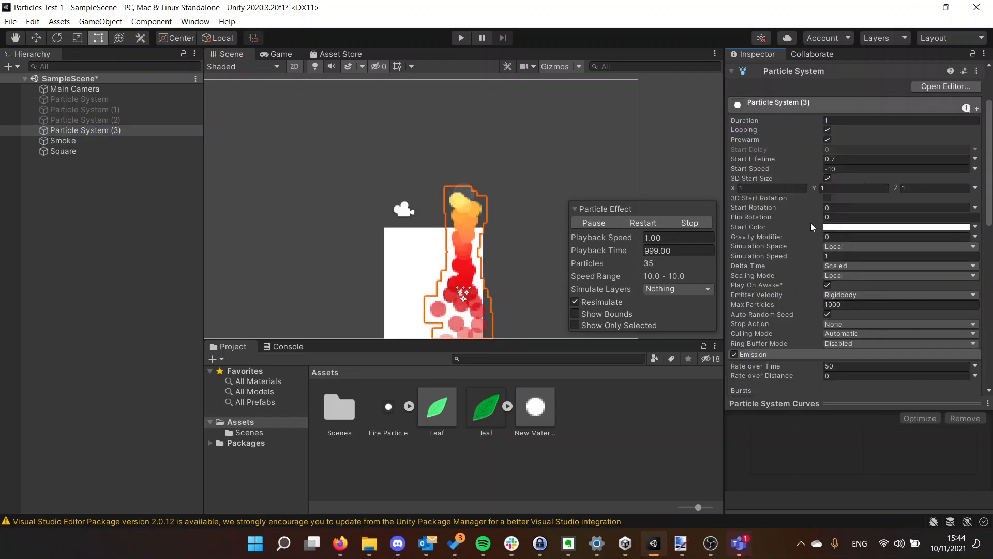
left_click(826, 179)
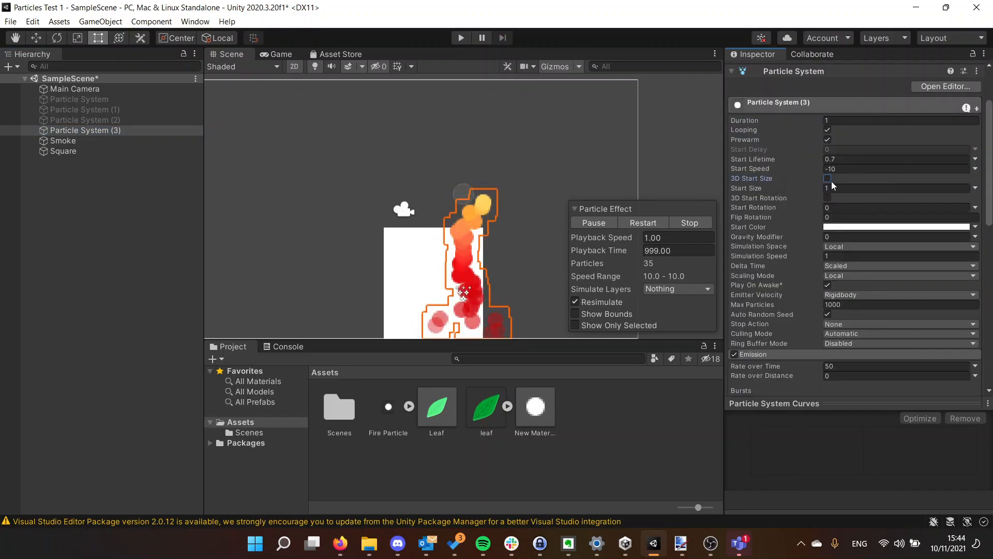
- Switch the scene to the 3D view, inspect the Square beside the fire, and delete the Square
left_click(415, 266)
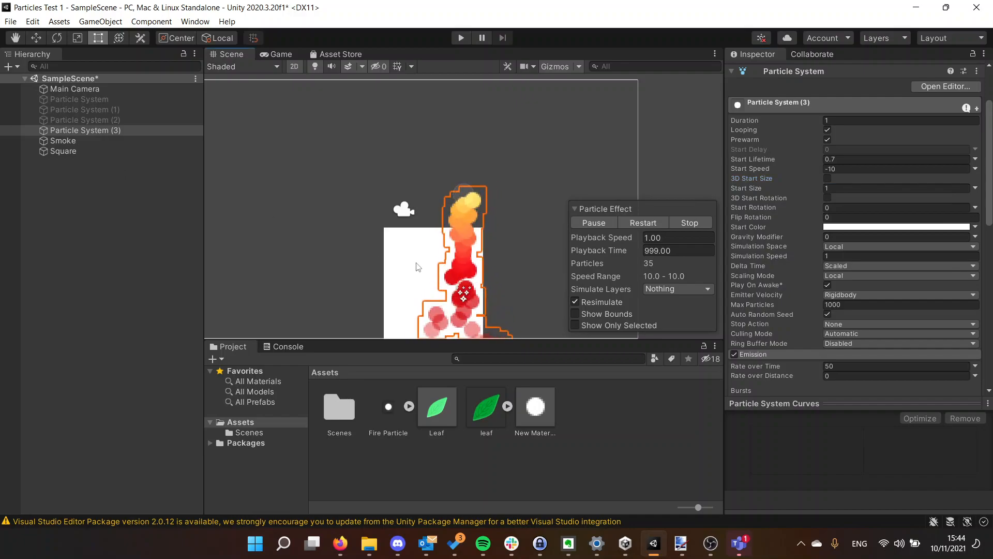
left_click(291, 67)
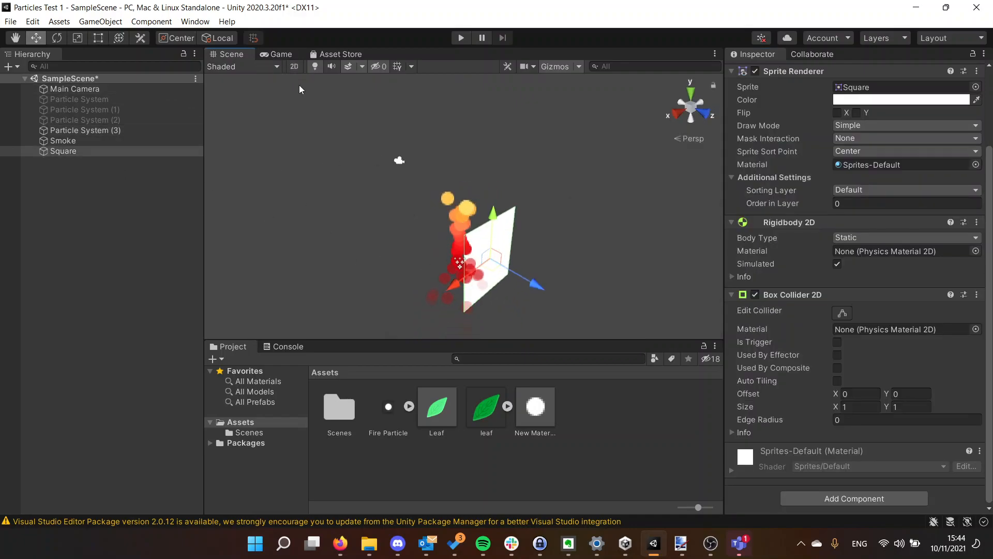
left_click(560, 263)
left_click(497, 253)
middle_click_drag(497, 253, 555, 235)
mouse_move(647, 240)
left_mouse_down()
mouse_move(616, 228)
mouse_move(658, 248)
mouse_move(640, 257)
left_mouse_up()
left_click(606, 223)
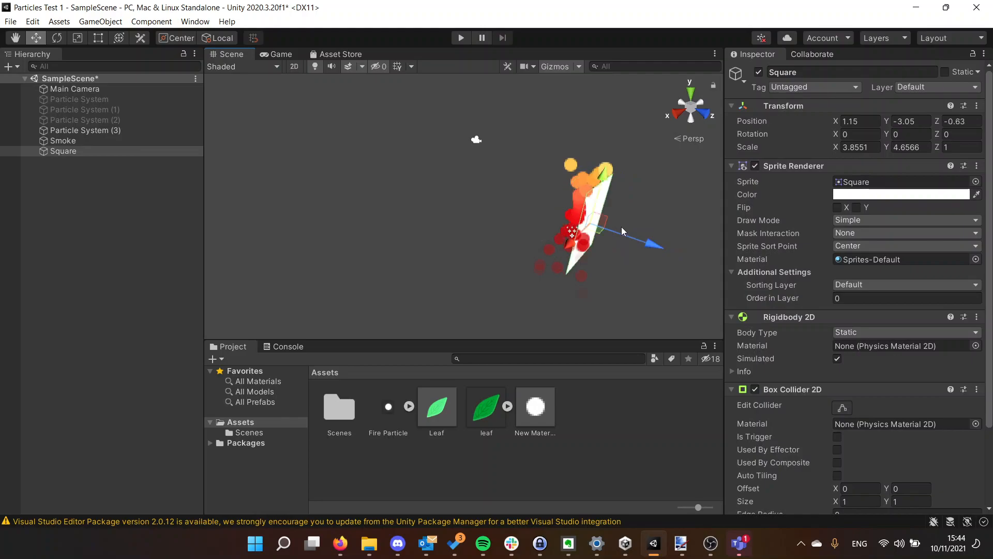
key("Delete")
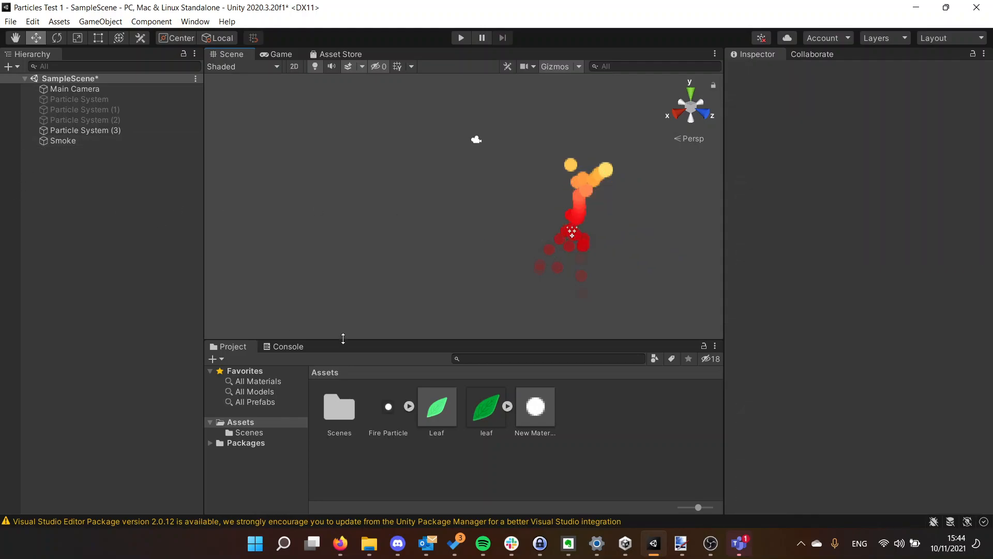
- Create a 3D Cube in the scene as a new collision object
right_click(91, 130)
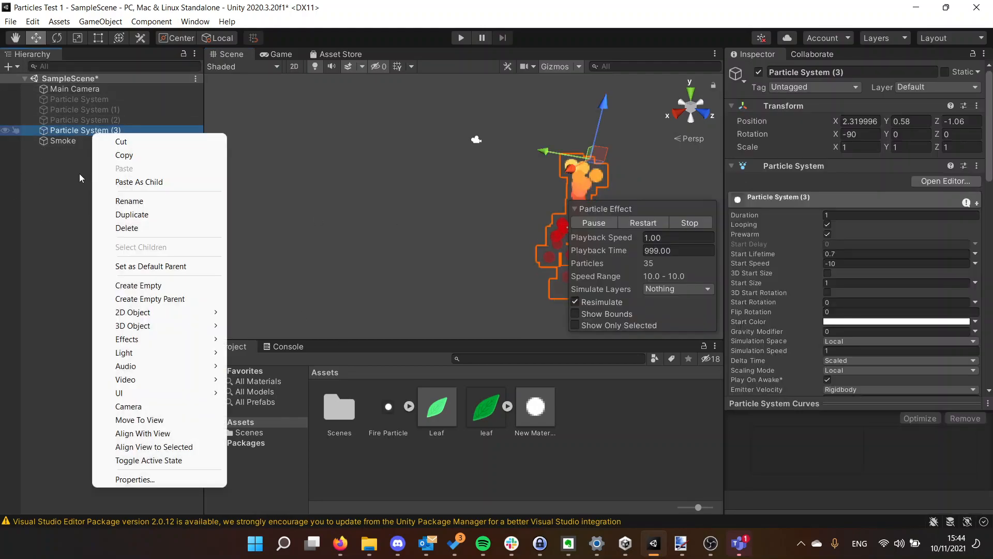
right_click(80, 175)
mouse_move(119, 354)
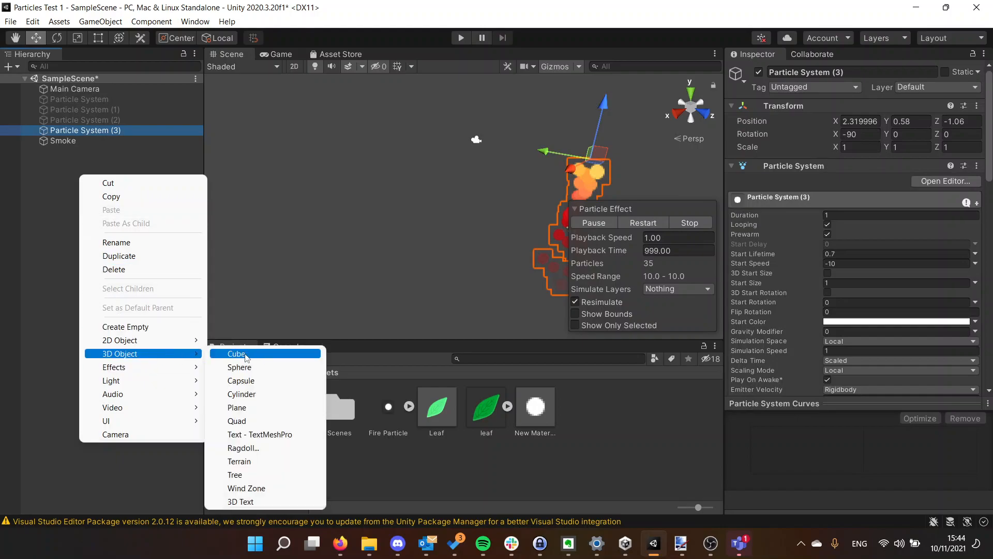
left_click(243, 356)
- Position the Cube under the fire at about X 2.43, Y -3.76 and enlarge it to a scale of about 2.48 by 2.23
left_click_drag(504, 223, 607, 324)
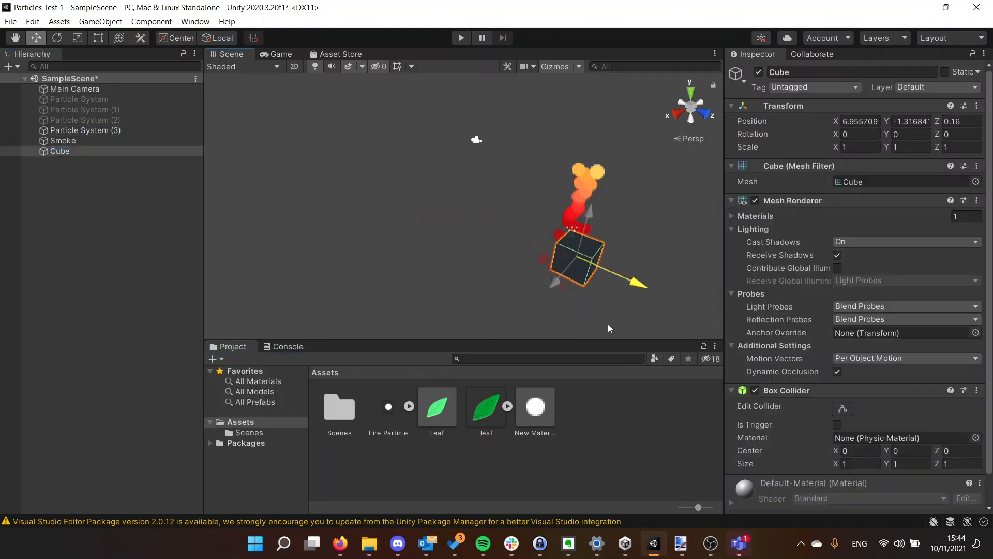
left_click_drag(591, 214, 567, 258)
key("q")
left_click(294, 66)
key("t")
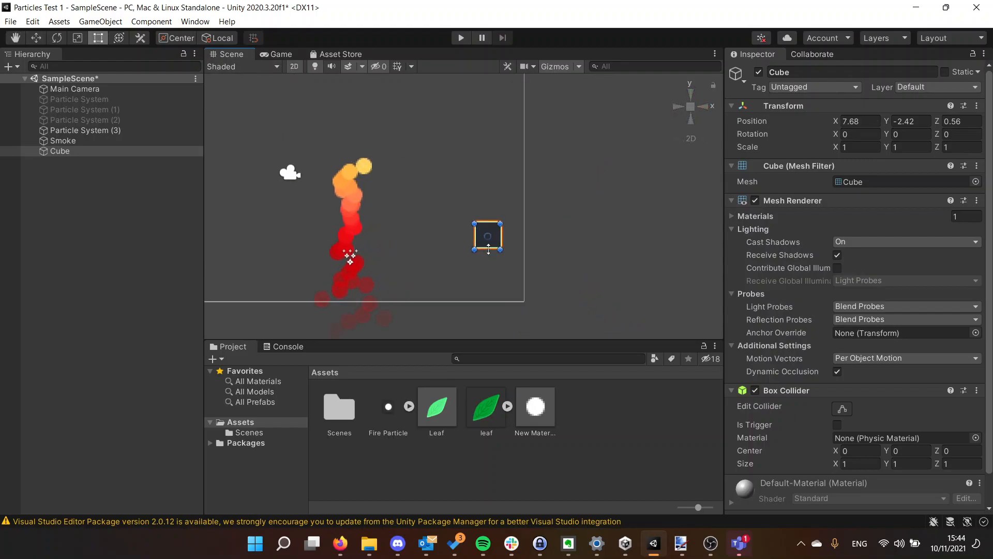
left_click_drag(465, 248, 376, 263)
- Try to add a Rigidbody 2D component to the Cube
scroll(838, 319, "down", 2)
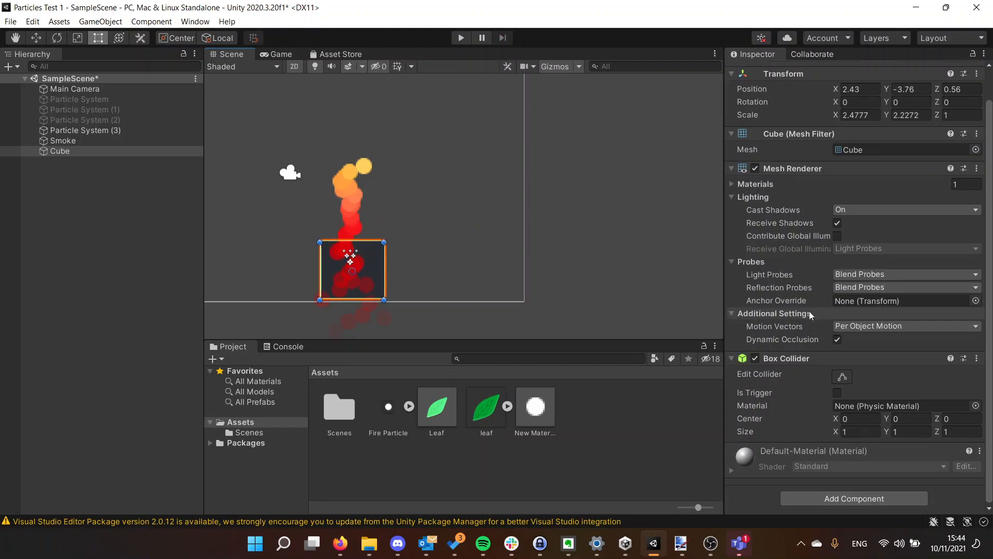
scroll(801, 371, "up", 2)
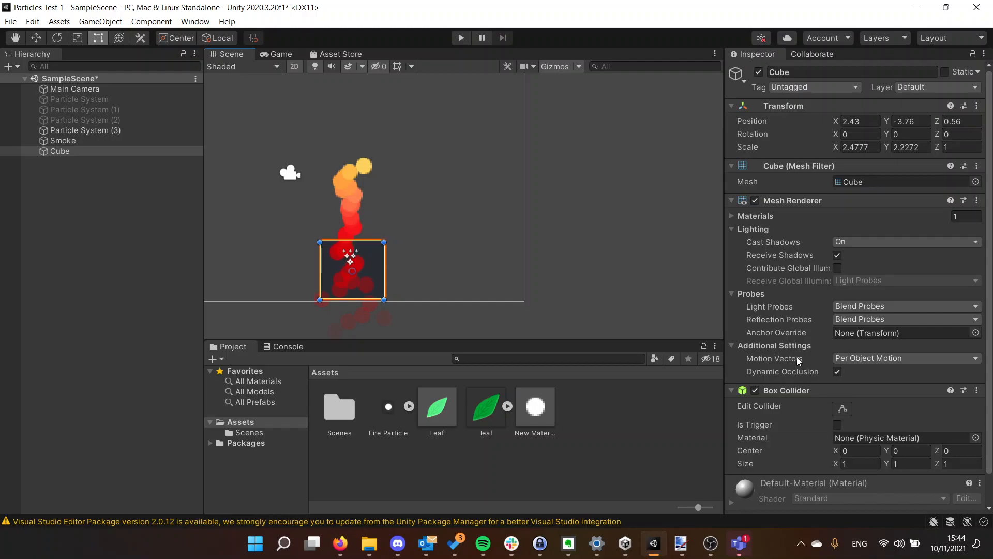
scroll(794, 347, "down", 2)
left_click(838, 498)
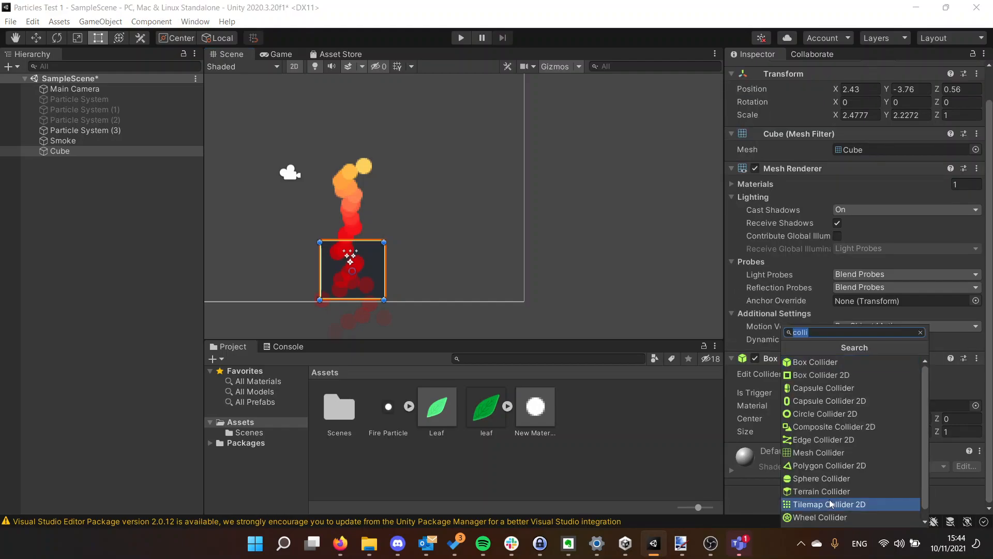
type("rigi")
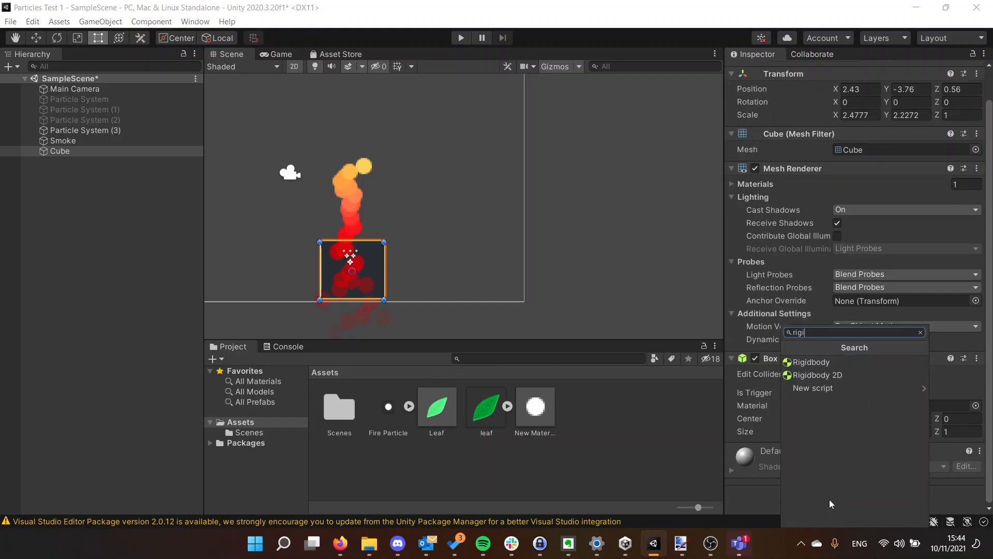
left_click(820, 376)
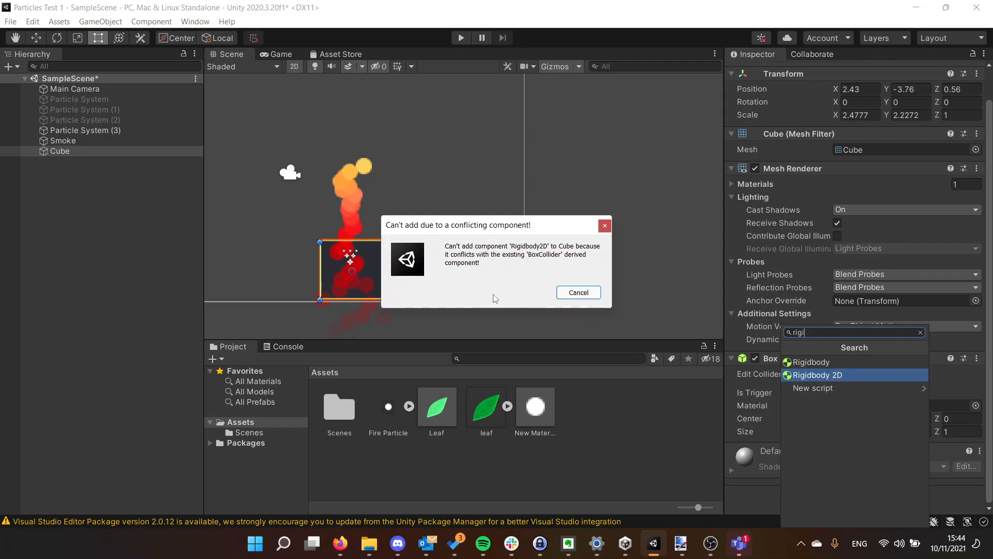
left_click(579, 293)
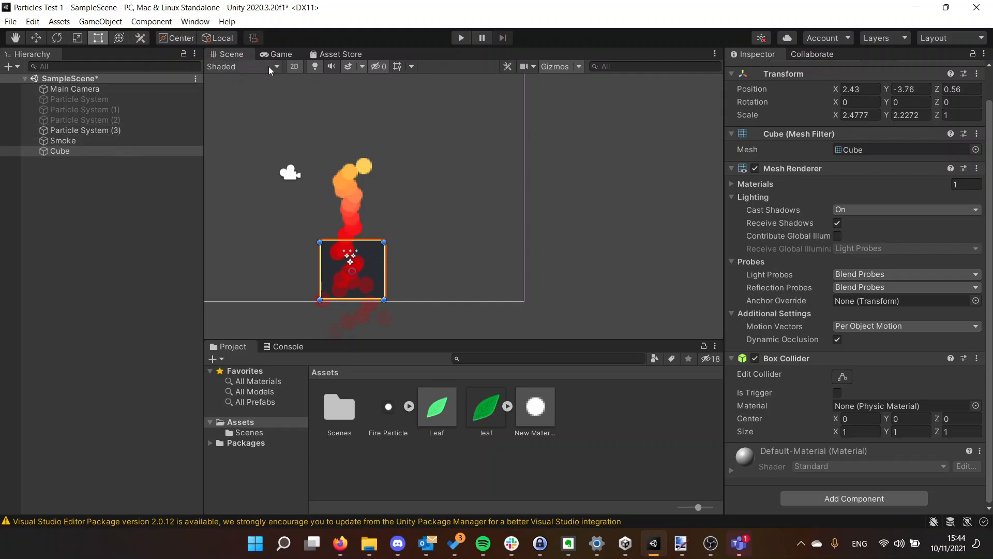
- Stretch the Cube in depth to a Z scale of about 9.53 and test the fire against it in Play mode
left_click(295, 67)
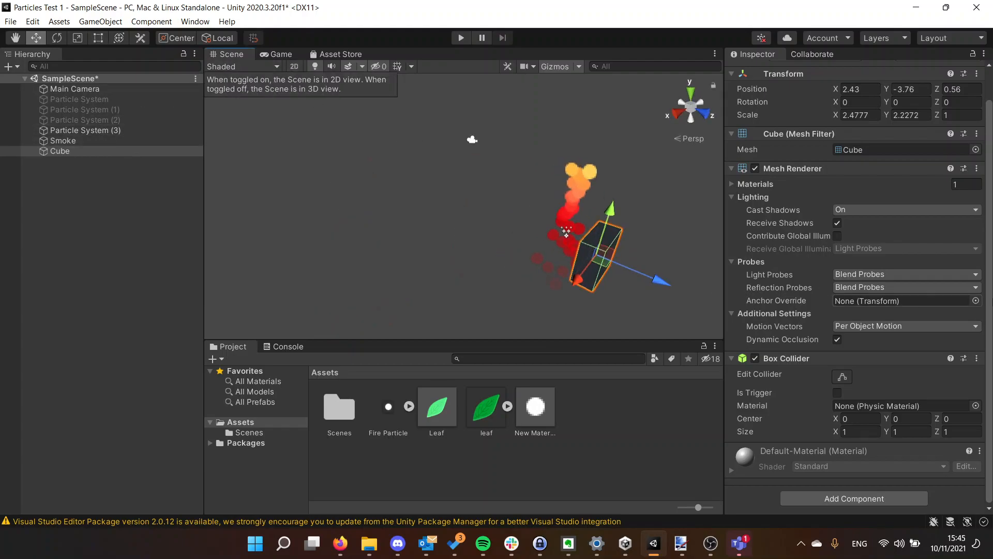
left_click(641, 271)
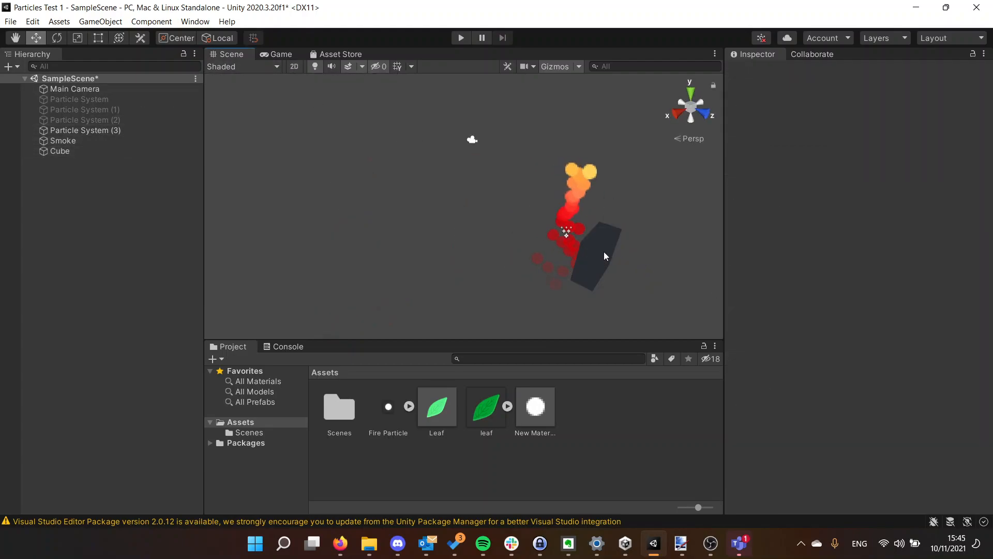
left_click(594, 280)
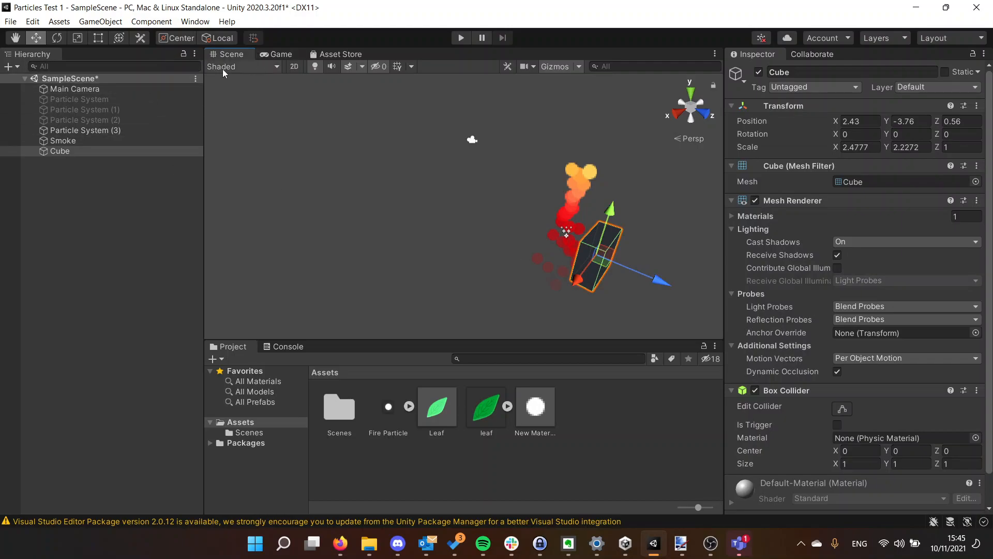
left_click(73, 38)
left_click_drag(662, 282, 840, 370)
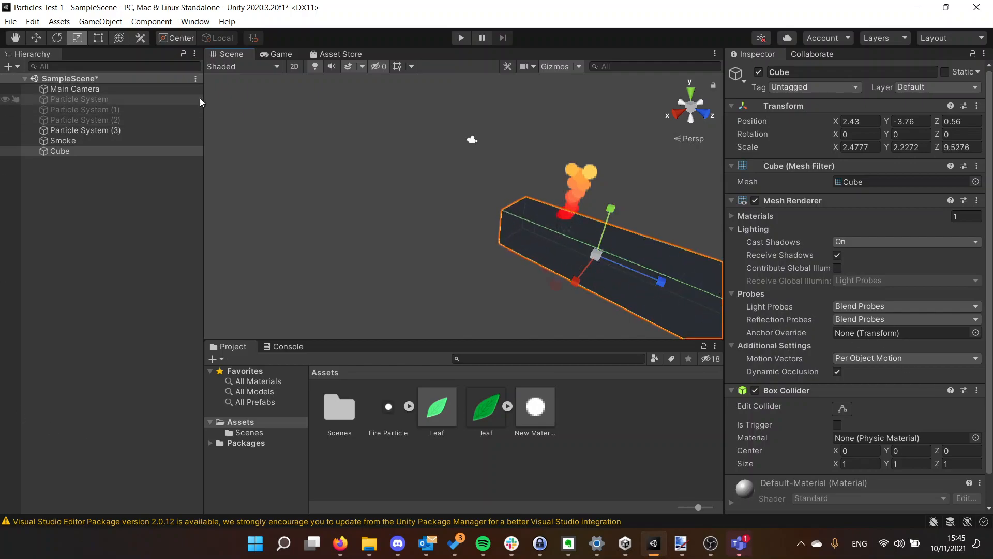
left_click(461, 38)
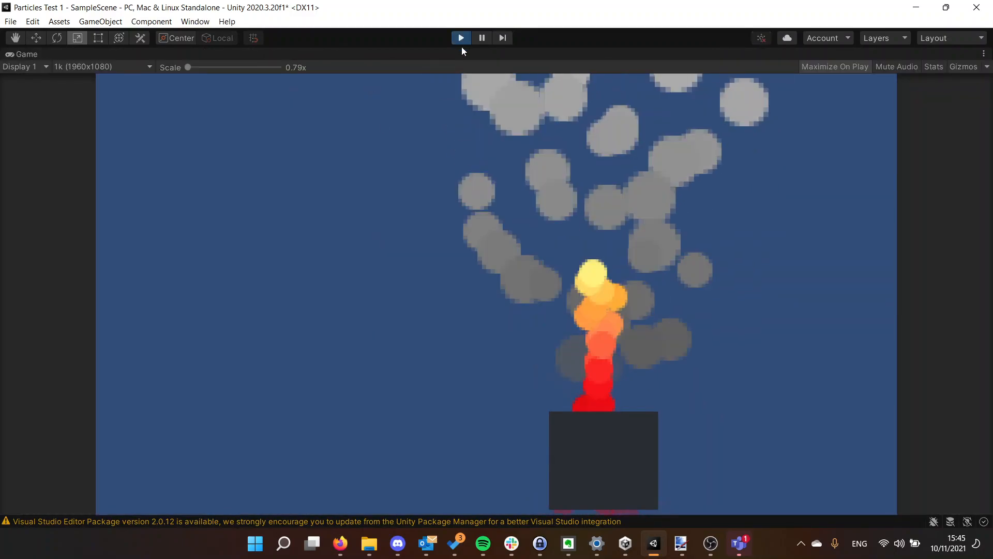
left_click(461, 39)
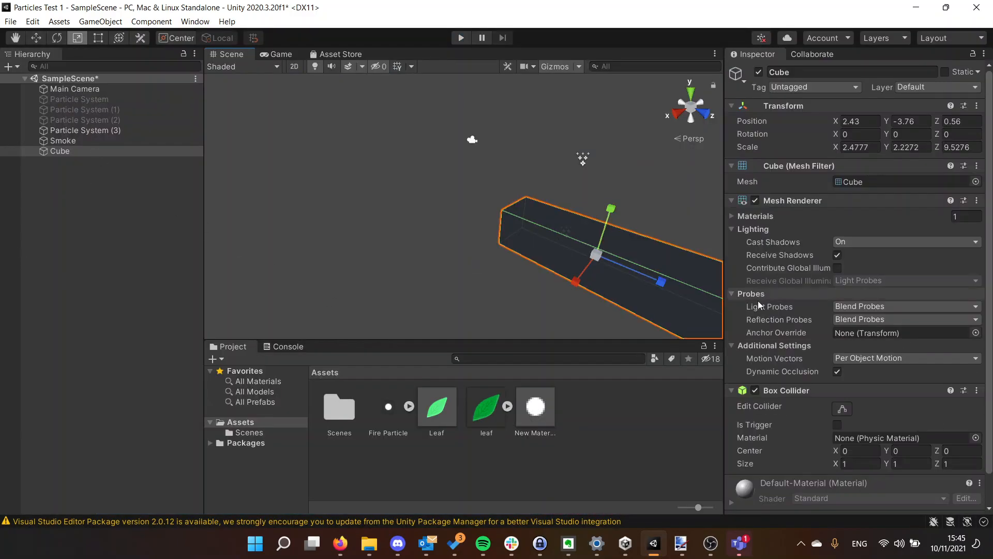
- Set the Collision type of Particle System (3) to World, test the scene in Play mode, and show the Game view
scroll(758, 305, "down", 2)
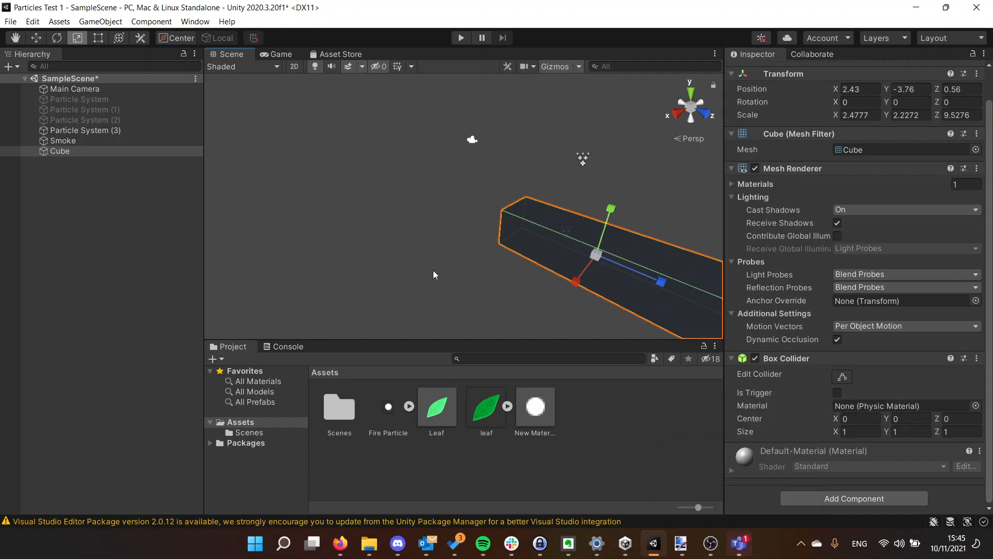
left_click(85, 130)
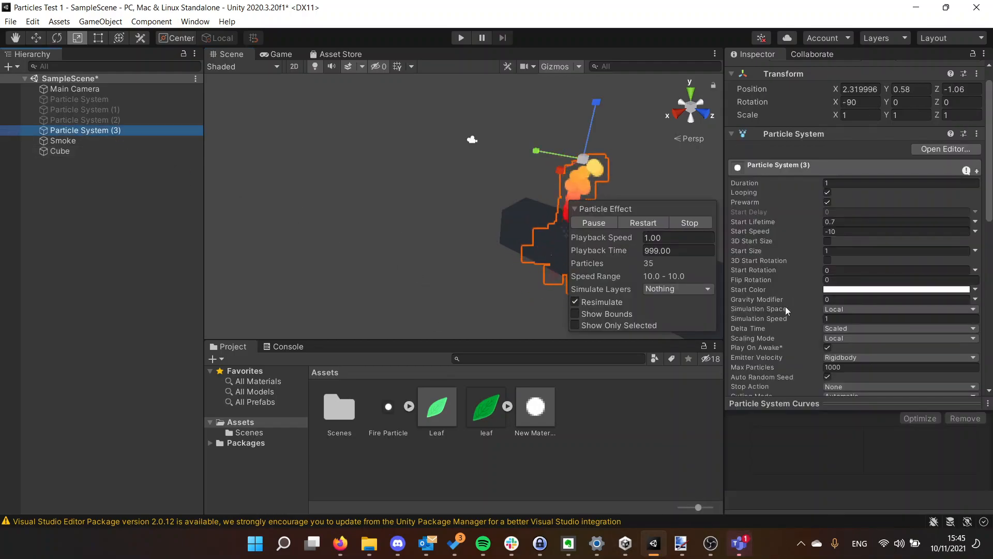
scroll(774, 296, "down", 10)
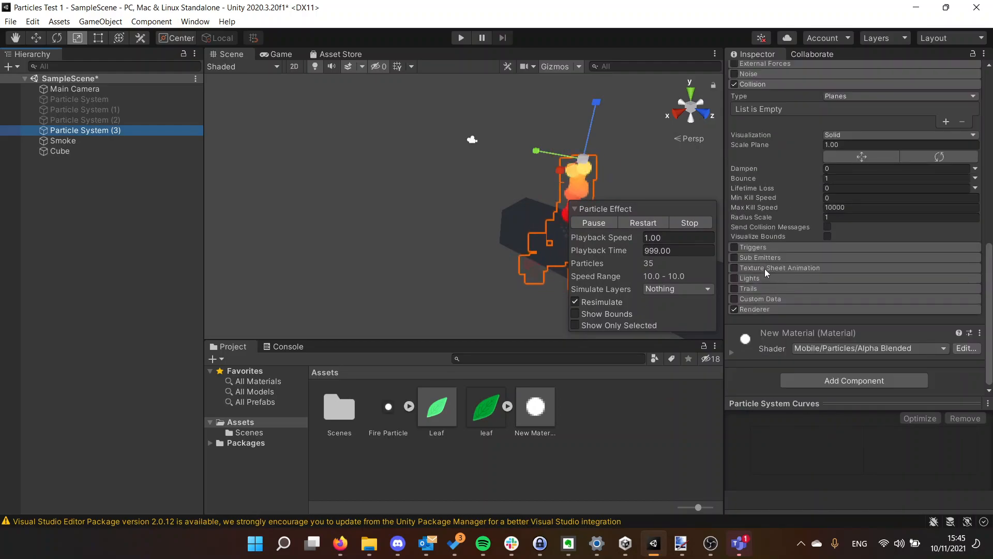
scroll(759, 169, "up", 4)
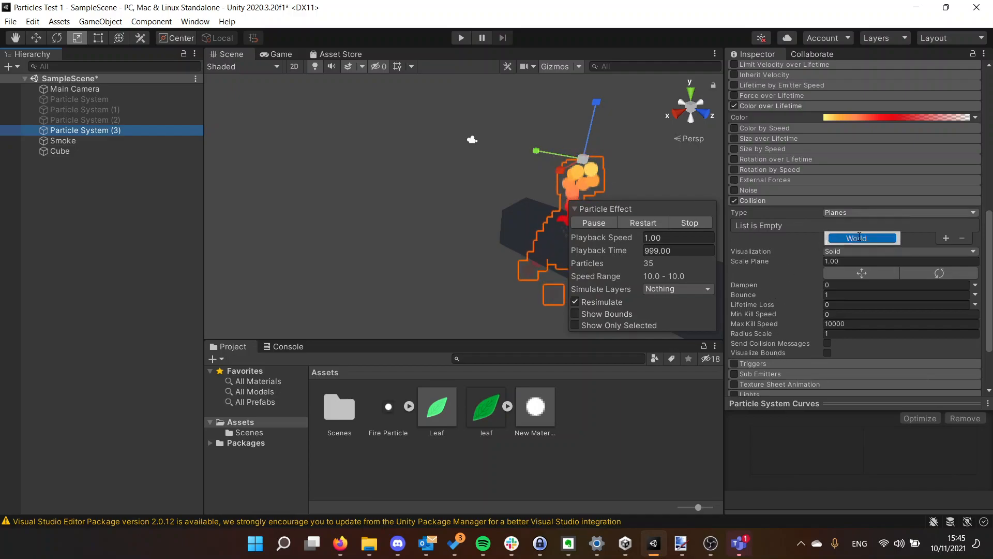
left_click(856, 238)
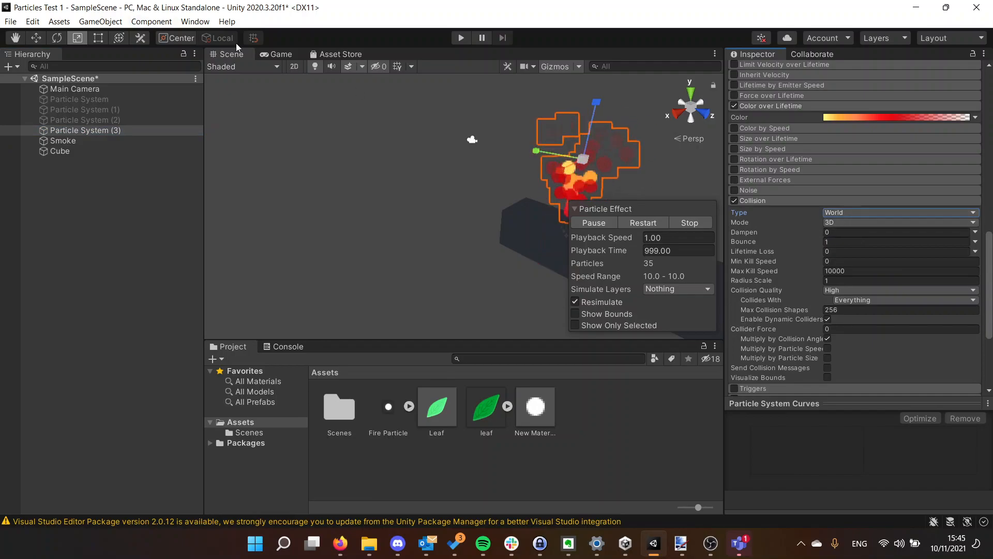
left_click(457, 38)
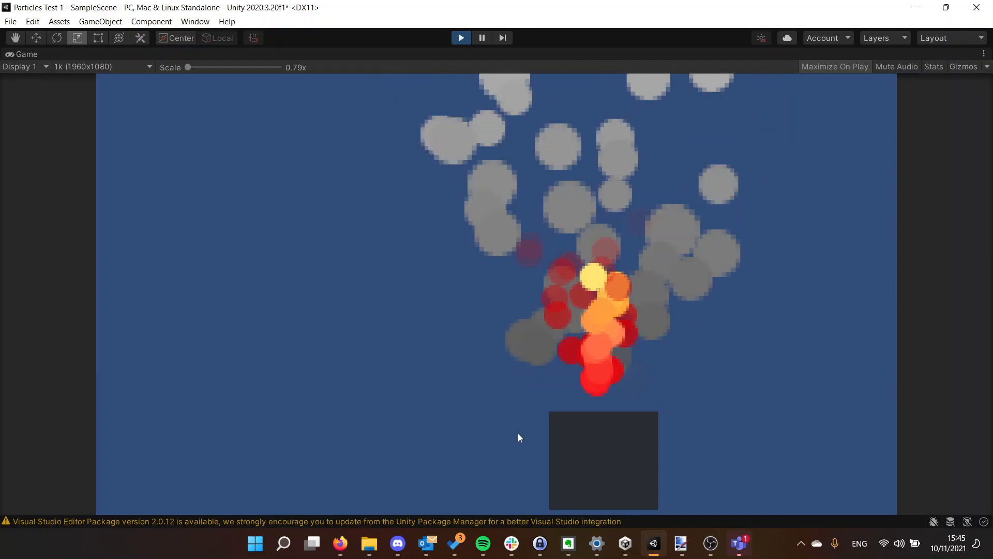
left_click(461, 38)
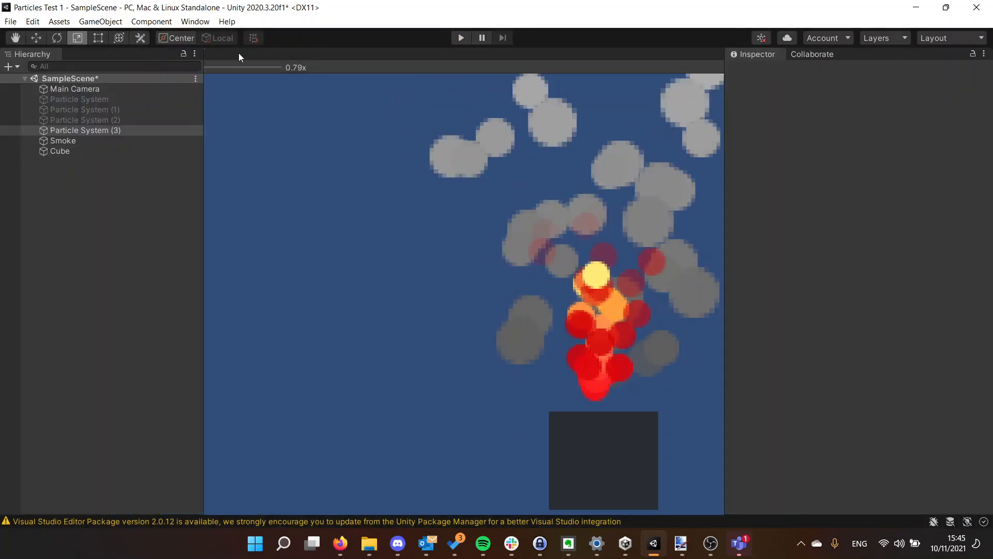
left_click(267, 55)
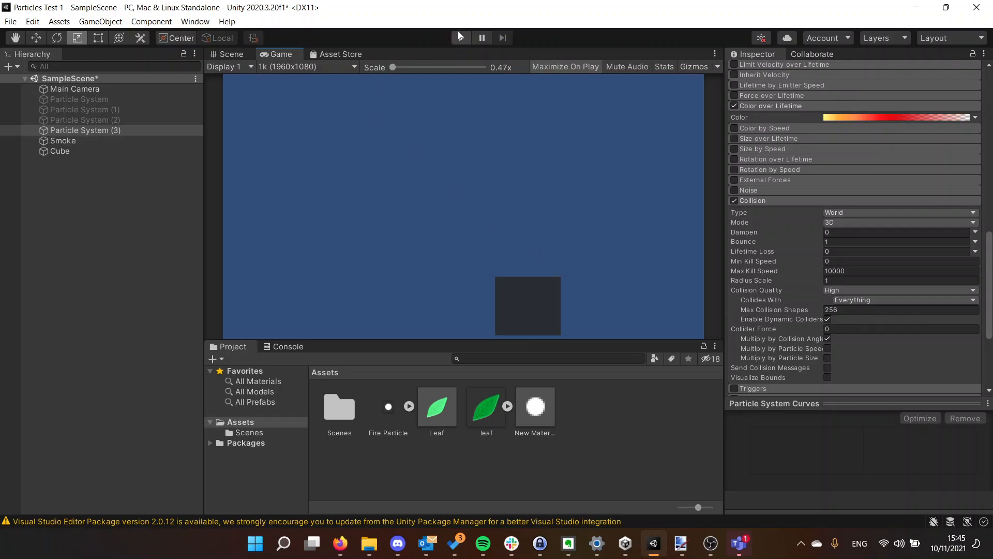
- Test the fire against the Cube in Play mode and examine their contact area up close in the Scene view
left_click(459, 38)
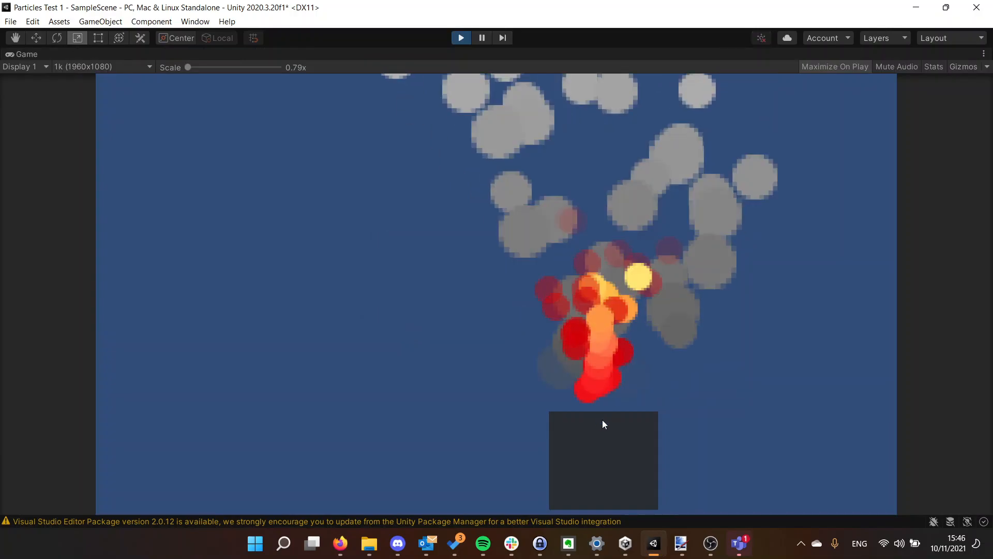
left_click(461, 37)
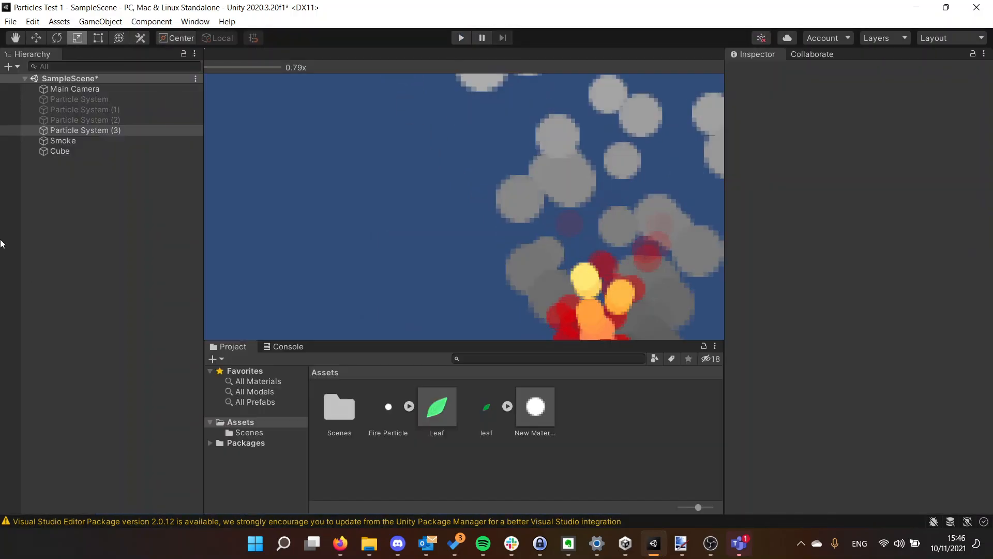
left_click(231, 54)
left_click(390, 225)
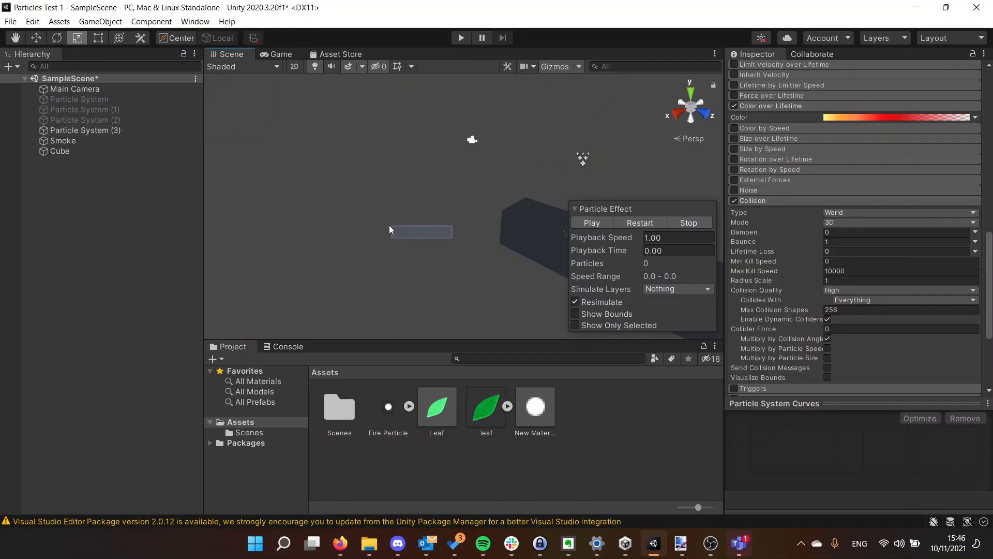
left_click(512, 227)
middle_click_drag(512, 227, 346, 242)
scroll(428, 223, "up", 5)
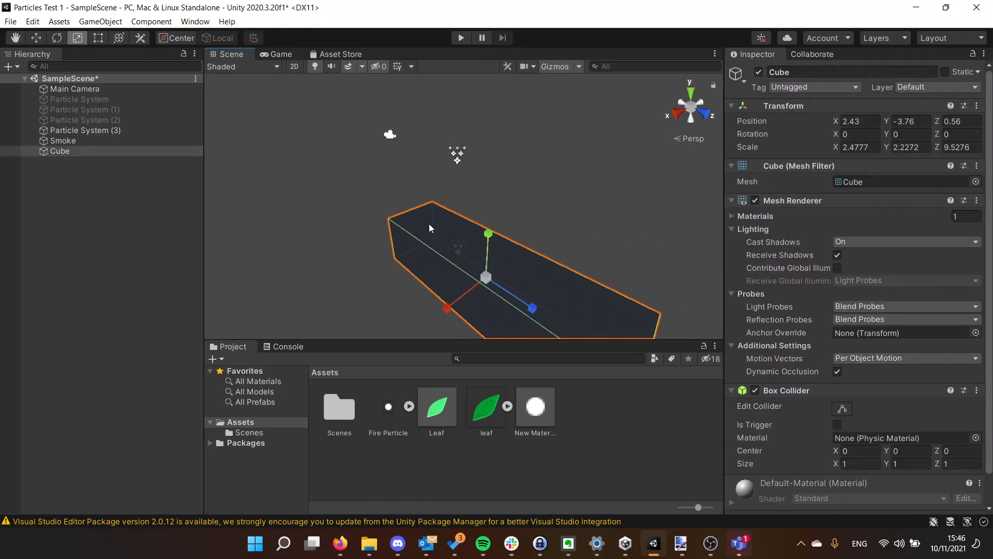
middle_click_drag(452, 244, 455, 216)
scroll(430, 229, "up", 4)
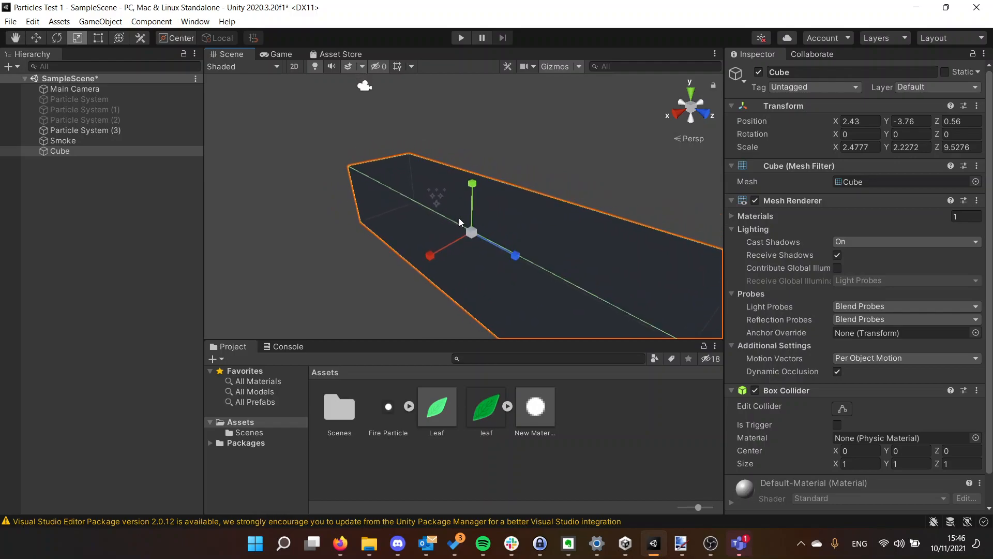
- Show the Cube's Box Collider in edit mode and examine its bounds beneath the fire and smoke
left_click(102, 143)
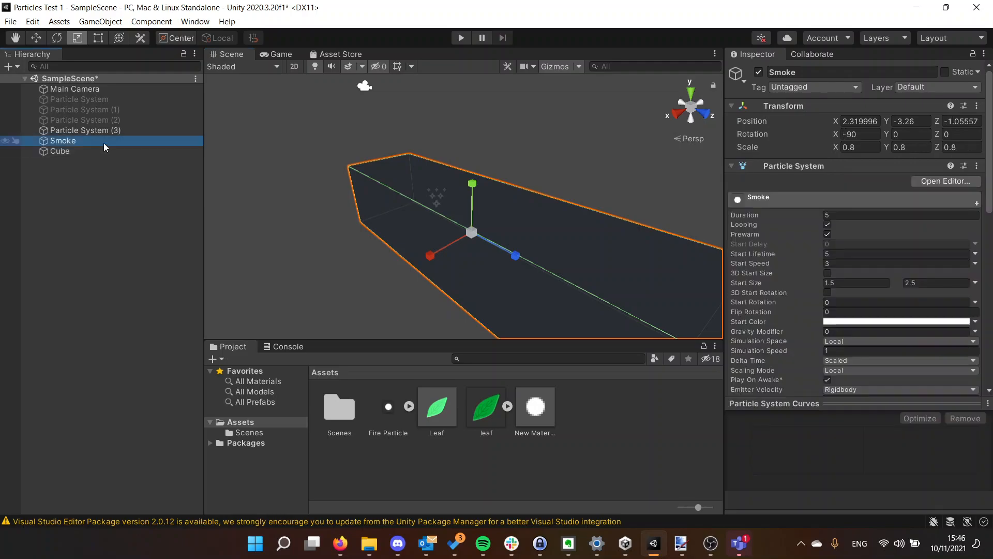
left_click(104, 131)
left_click(103, 150)
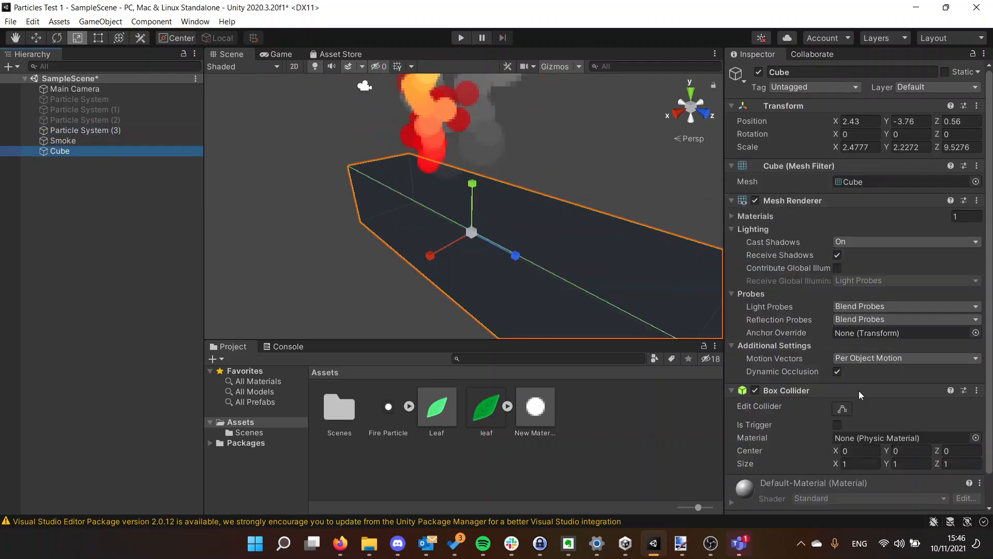
left_click(842, 409)
left_click_drag(378, 203, 265, 194, "alt")
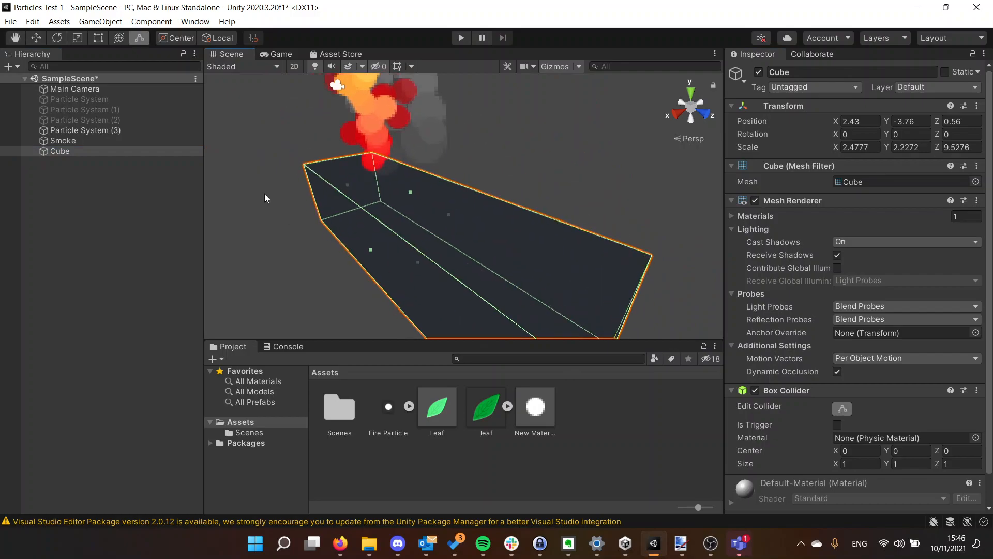
- Review the Type, Mode, Collision Quality and Collides With options in the Collision module of Particle System (3)
left_click(80, 128)
scroll(802, 327, "down", 15)
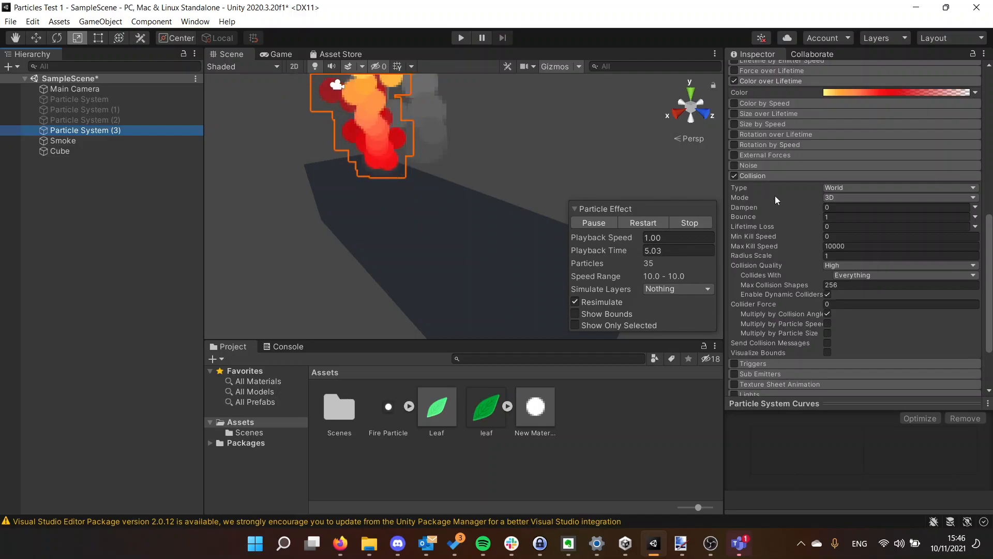
middle_click_drag(287, 235, 349, 136)
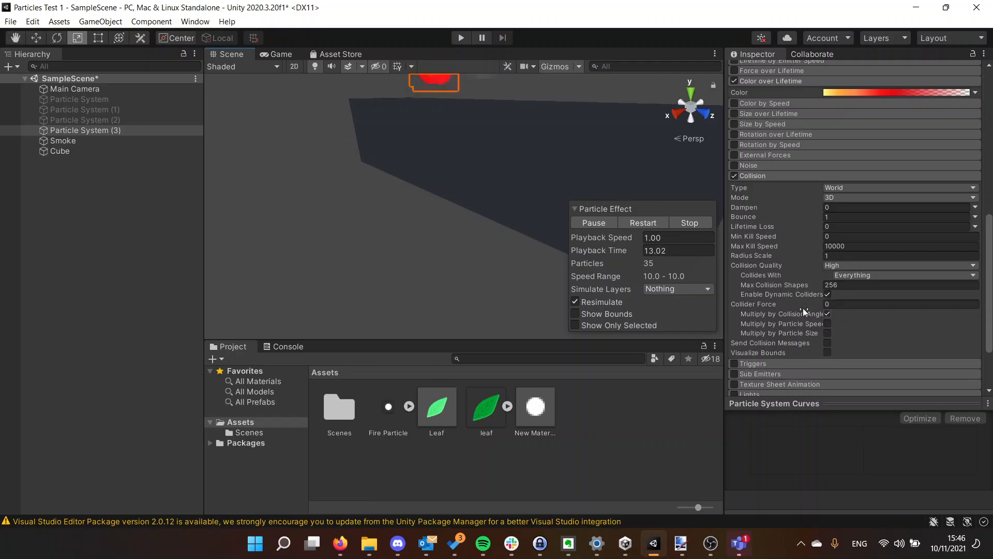
middle_click_drag(504, 278, 505, 283)
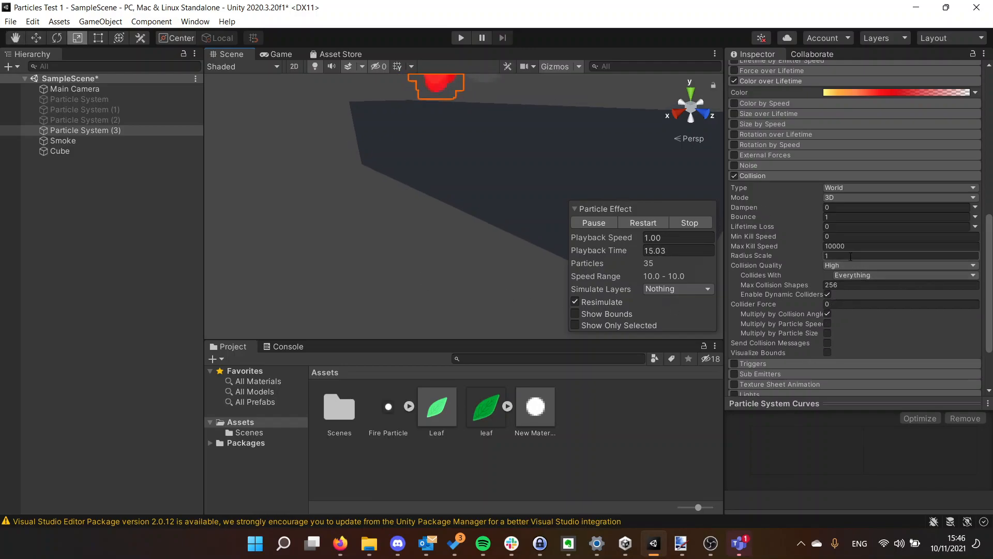
left_click(846, 188)
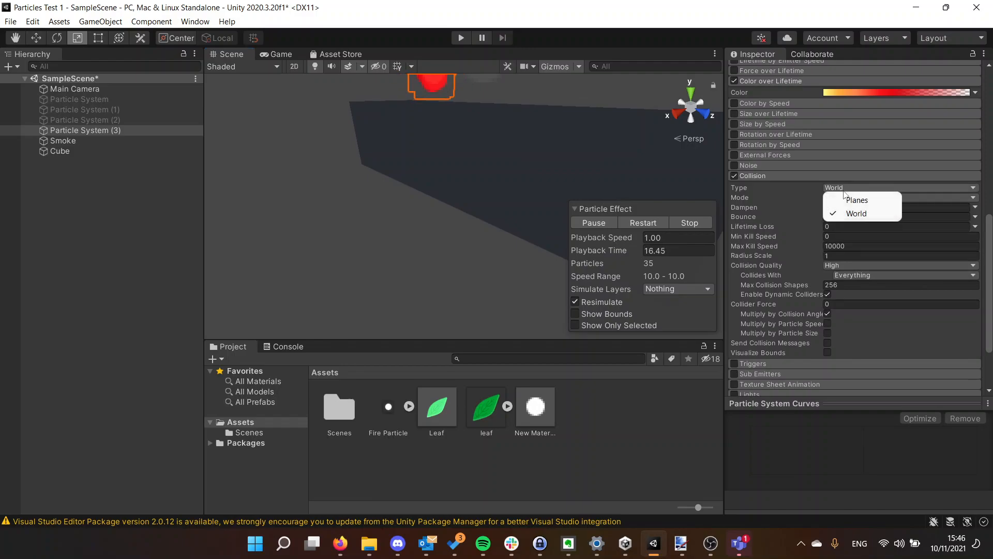
left_click(918, 196)
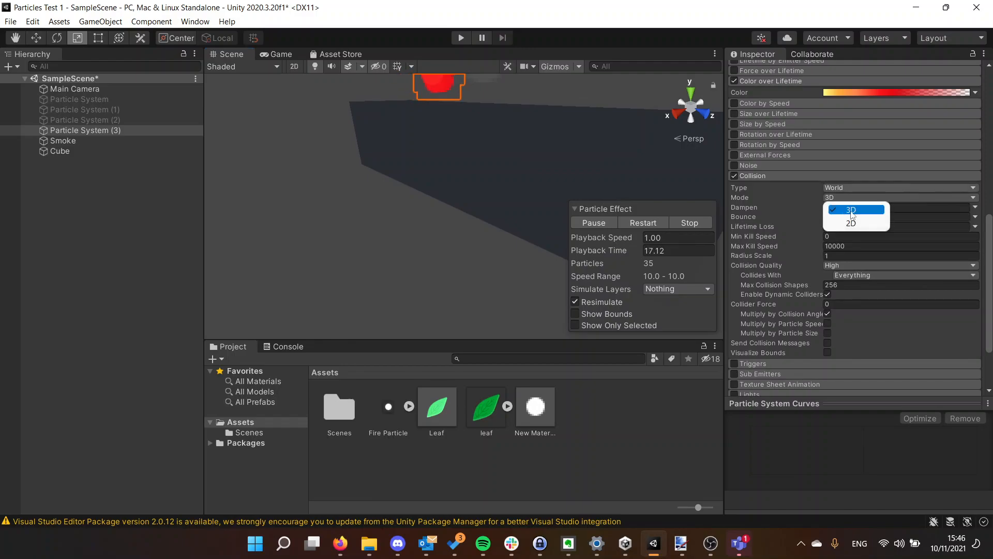
left_click(829, 207)
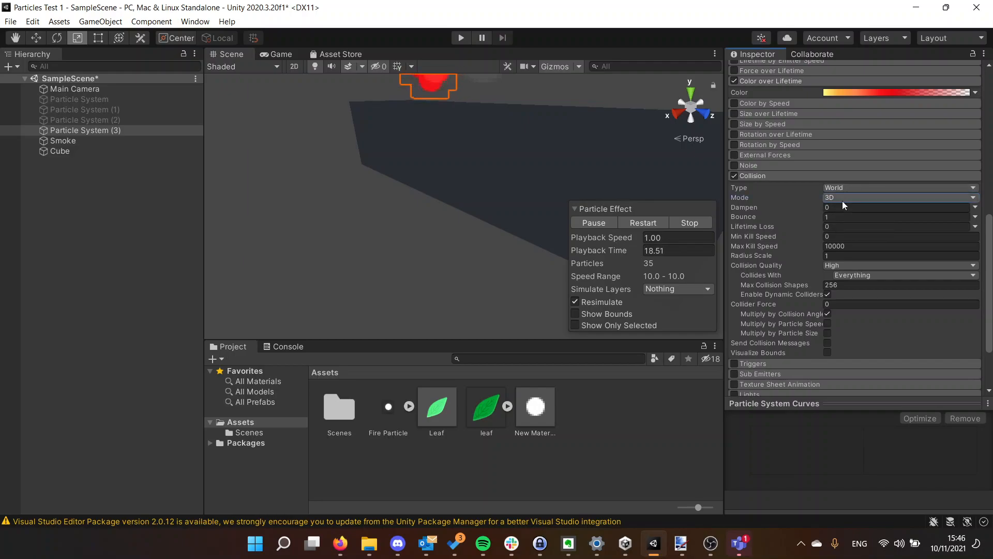
middle_click_drag(474, 193, 451, 245)
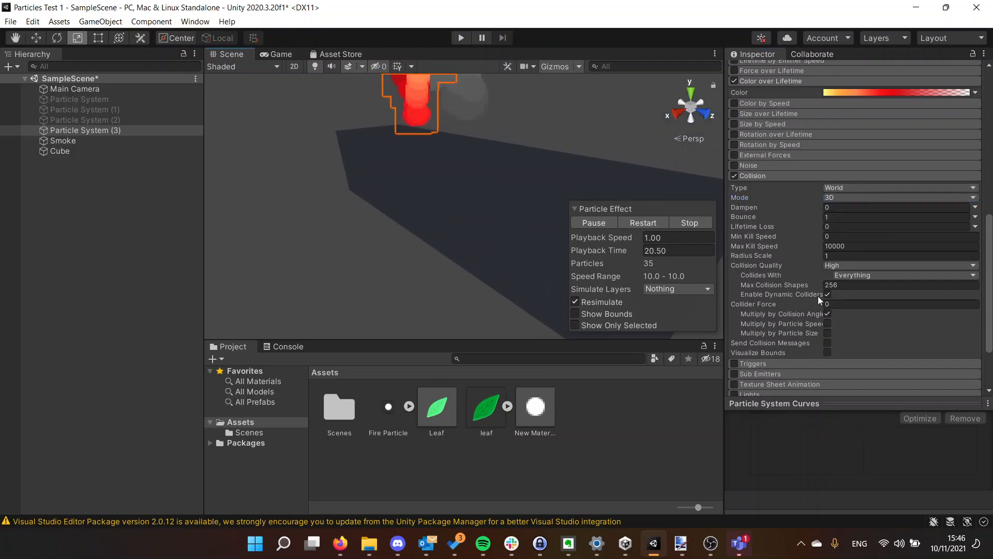
left_click(840, 266)
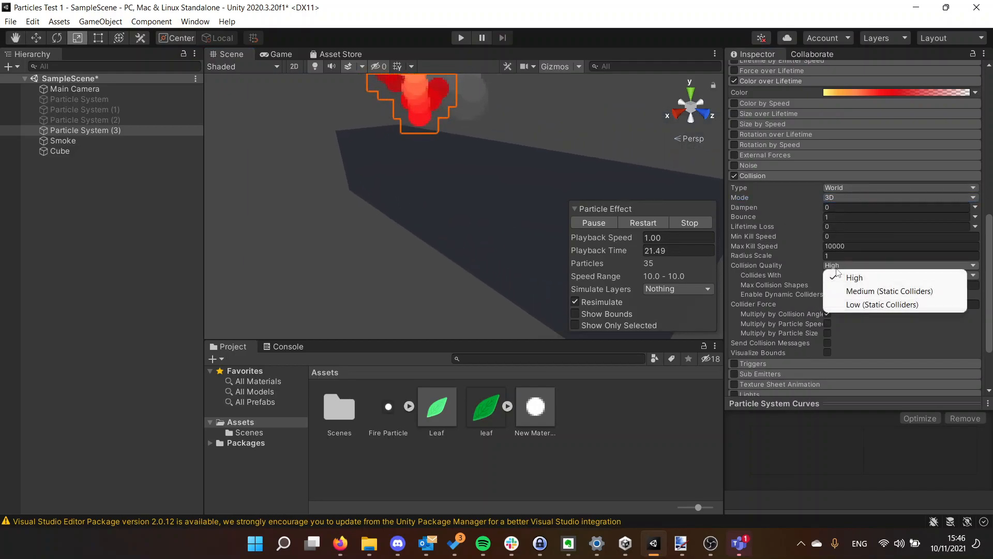
left_click(795, 272)
left_click(846, 275)
left_click(771, 274)
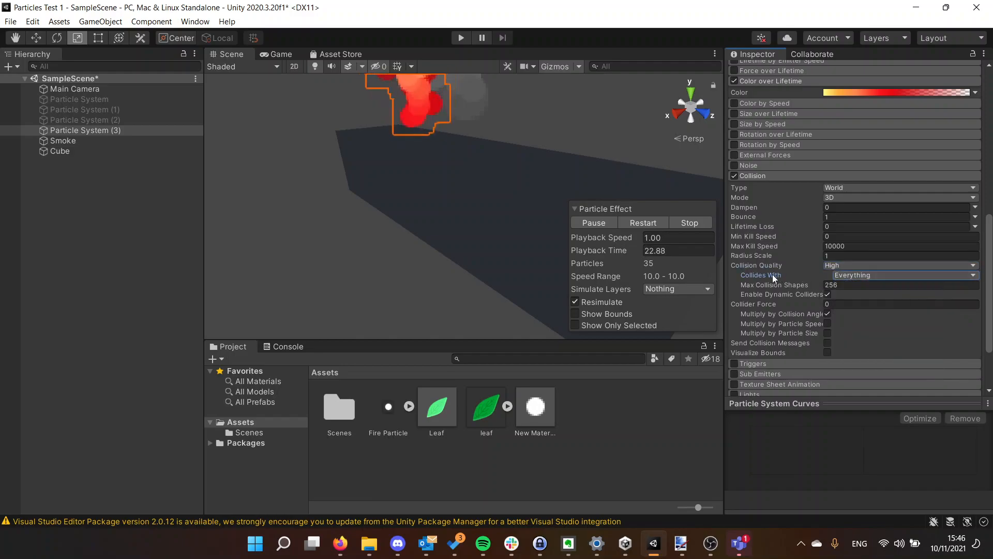
- Turn on Visualize Bounds to inspect the fire particles' collision bounds above the Cube, and turn it off again
left_click(826, 353)
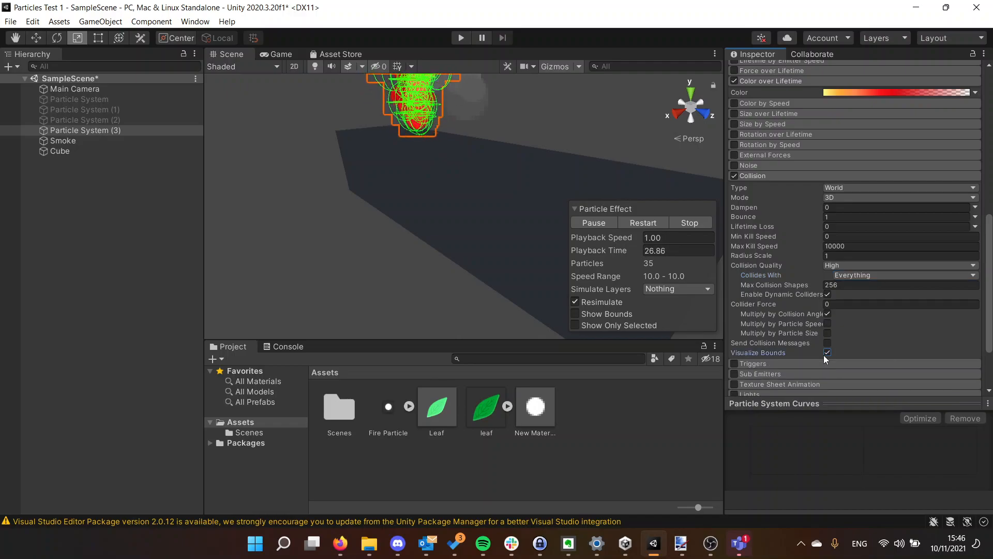
scroll(435, 138, "down", 4)
middle_click_drag(435, 138, 363, 247)
scroll(365, 151, "up", 3)
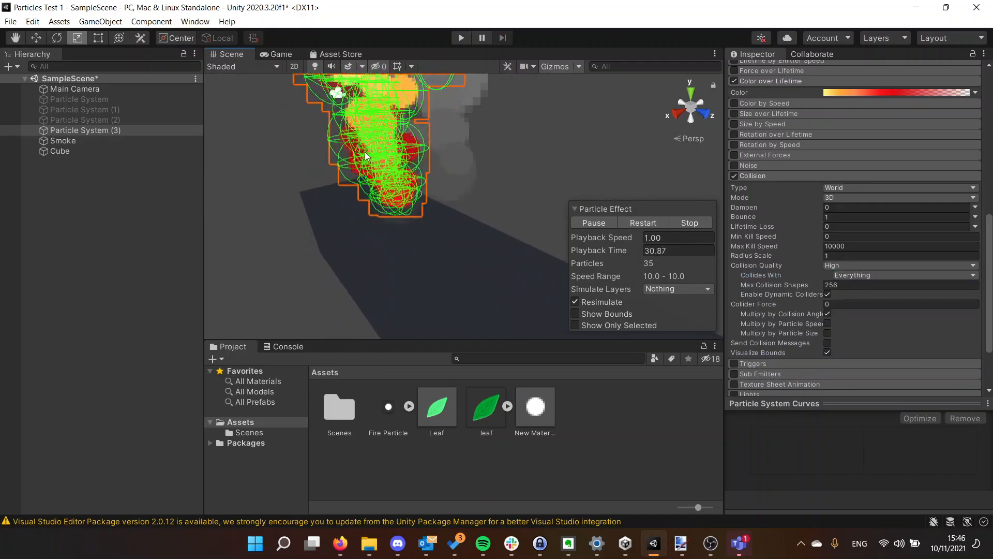
middle_click_drag(358, 198, 382, 141)
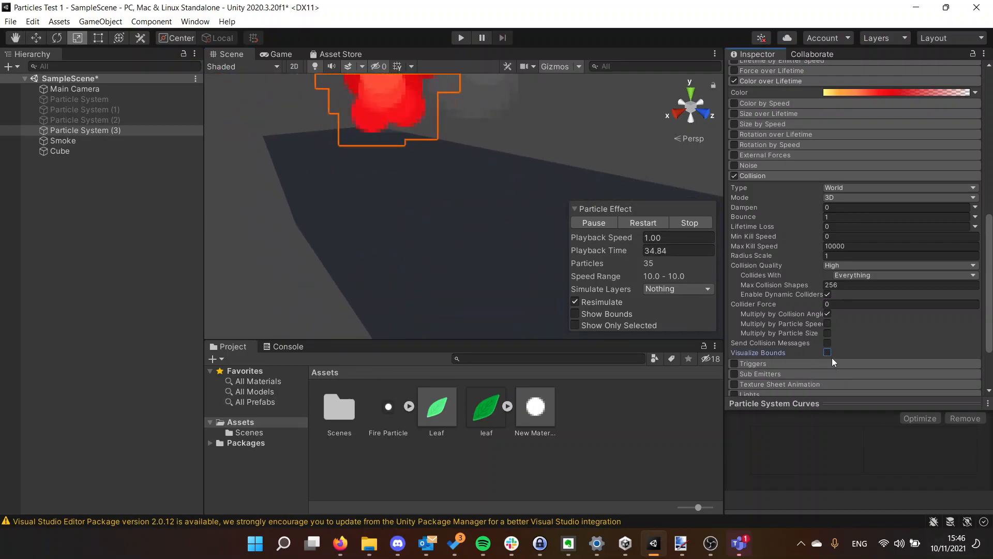
scroll(261, 192, "down", 3)
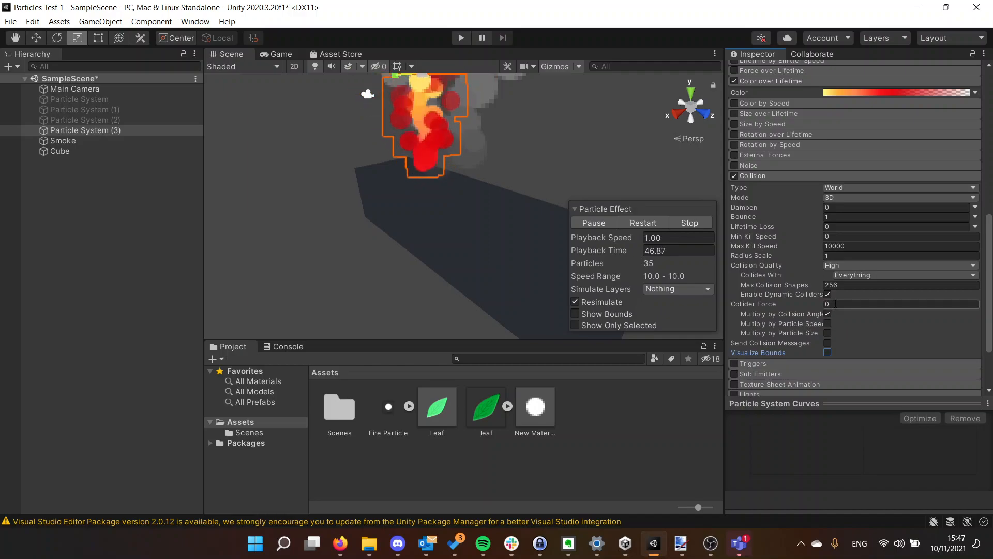
- Try a Collision Radius Scale of 0.8 on Particle System (3)
left_click(834, 256)
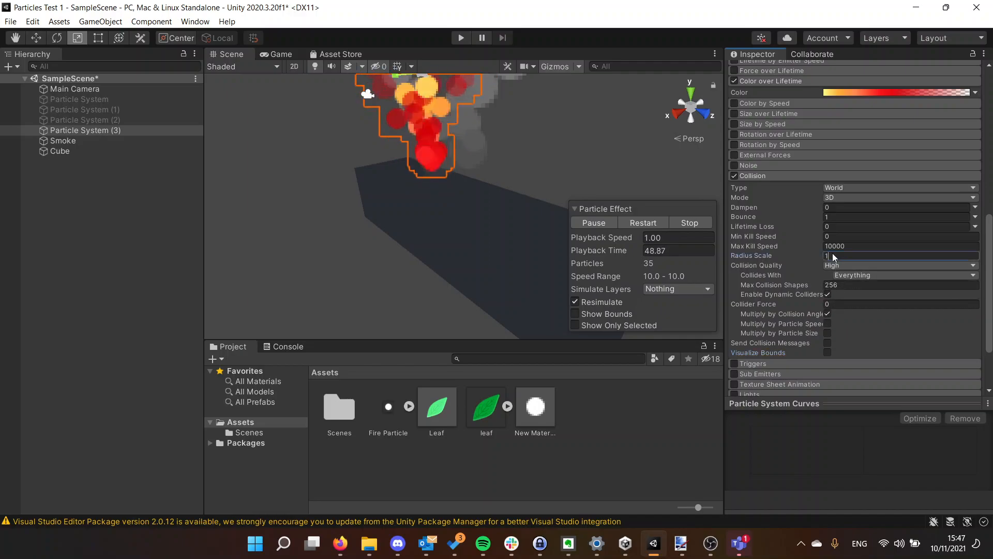
type("0")
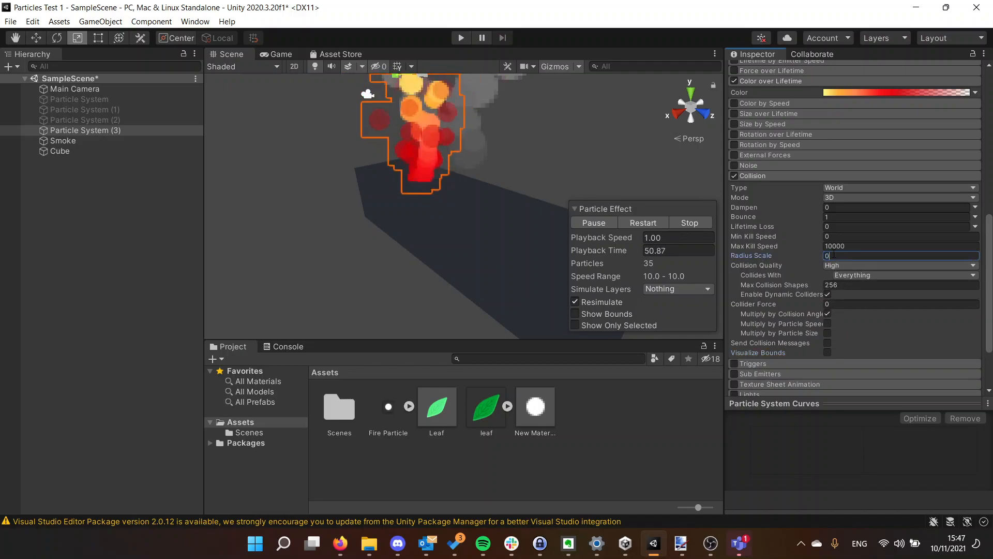
type(".4")
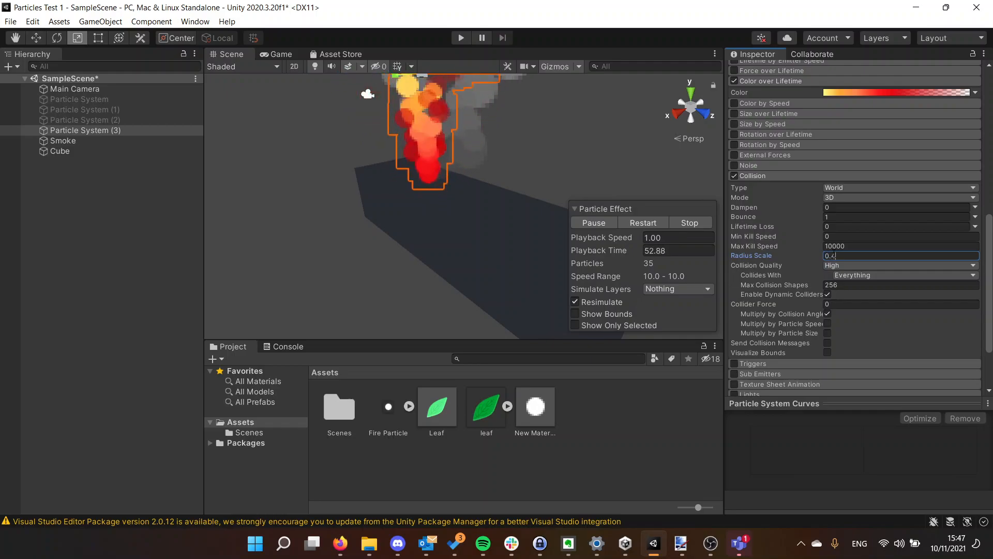
key("BackSpace")
type("8")
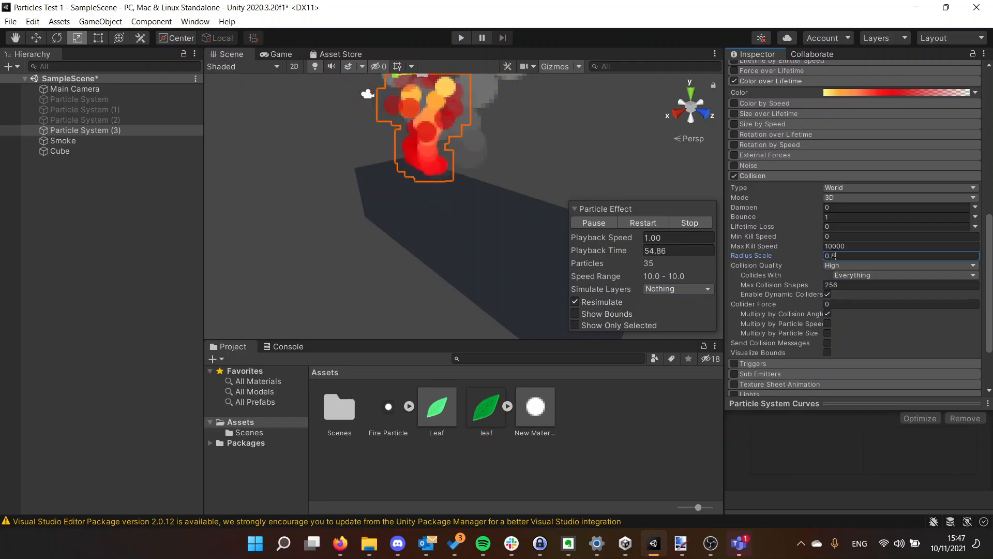
- With the Scene view in 2D, set the Collision Radius Scale of Particle System (3) to 0.4 and test it in Play mode
left_click(294, 66)
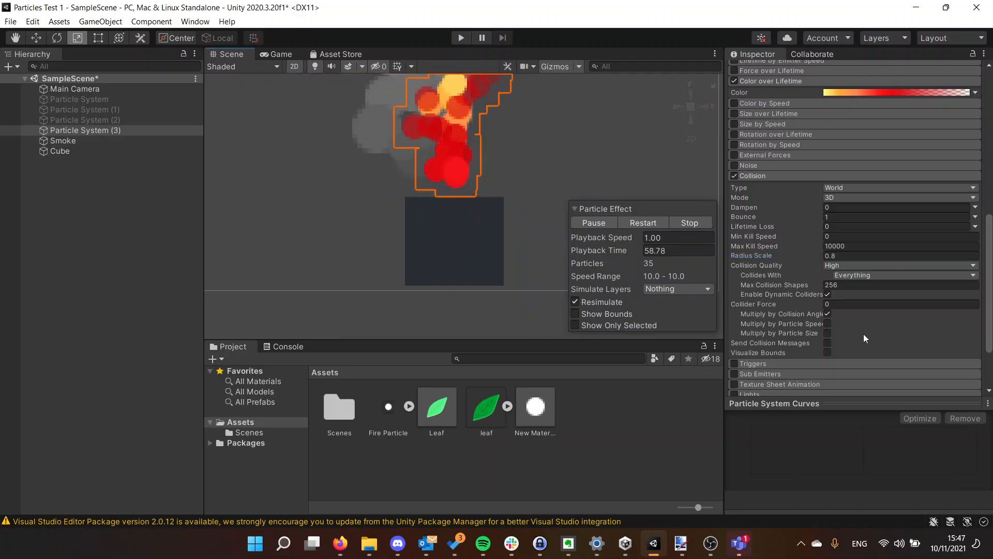
left_click(844, 255)
type("0")
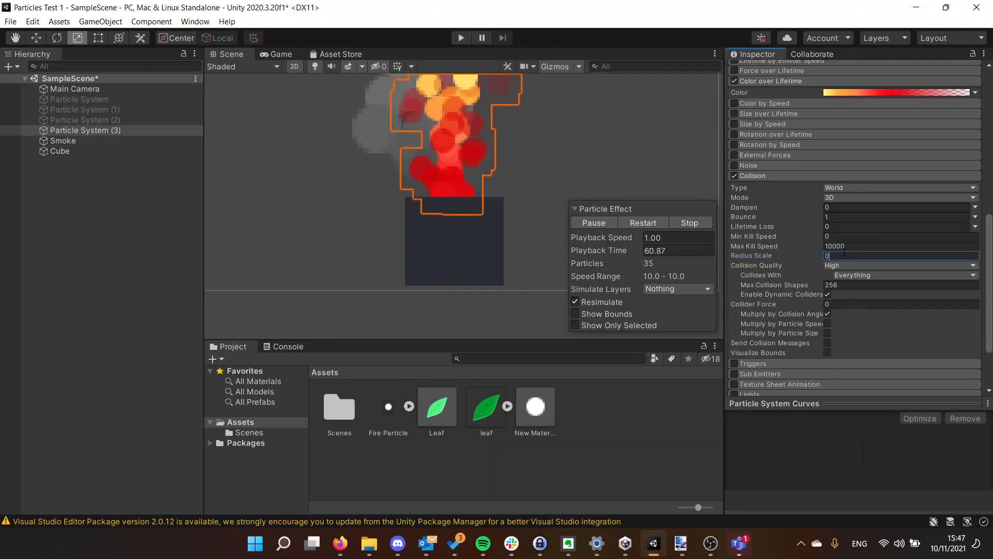
type(".2")
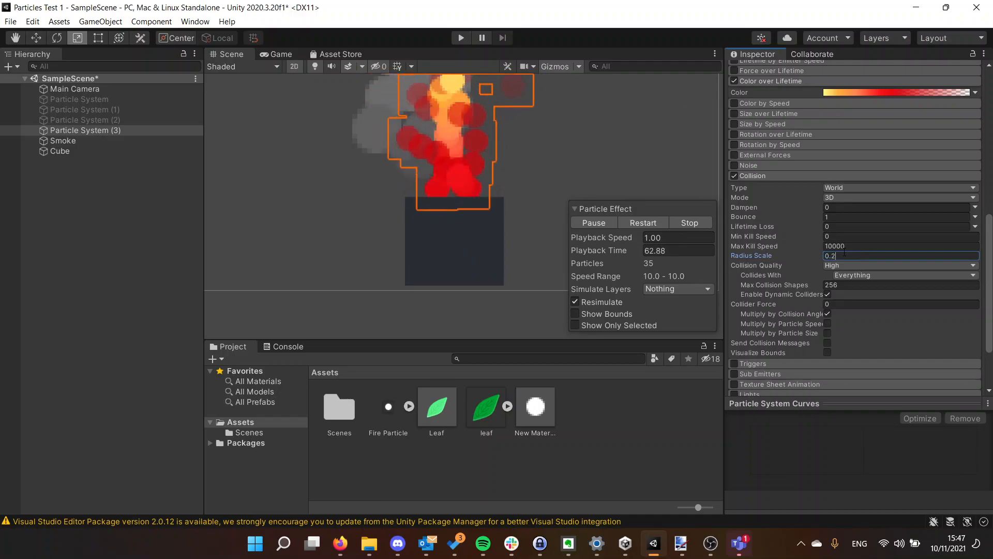
key("BackSpace")
type("4")
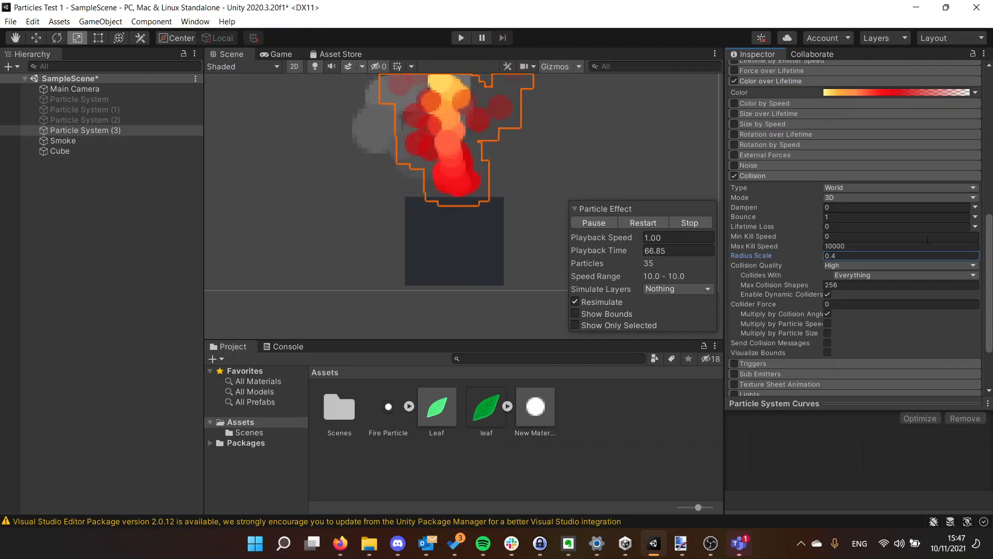
left_click(461, 36)
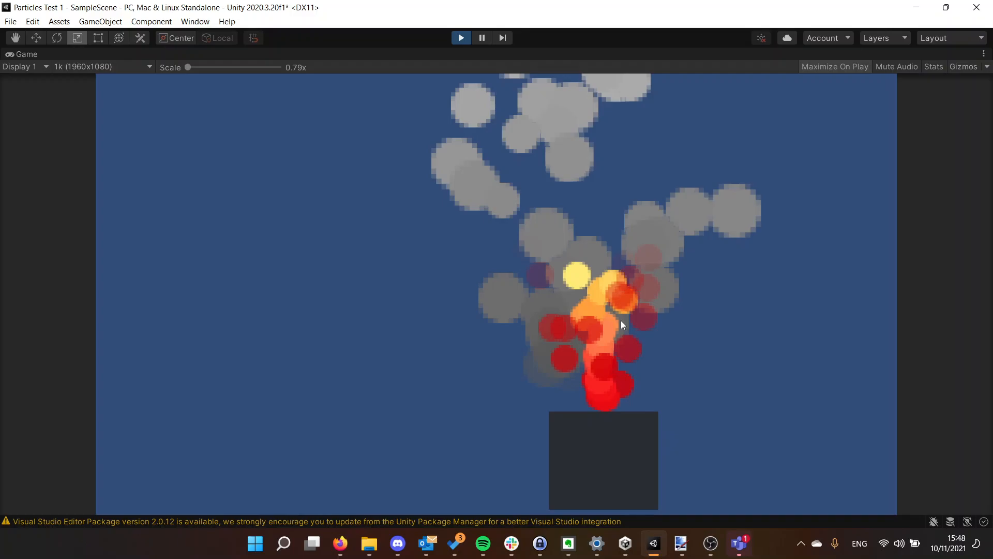
key("ctrl+p")
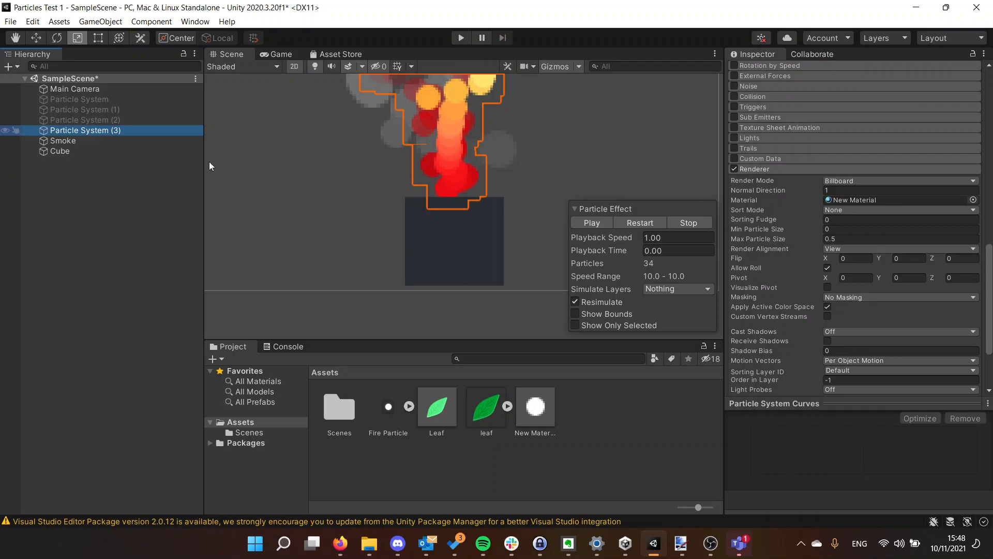
- Deactivate Particle System (3), Smoke and the Cube in the scene
key("Down")
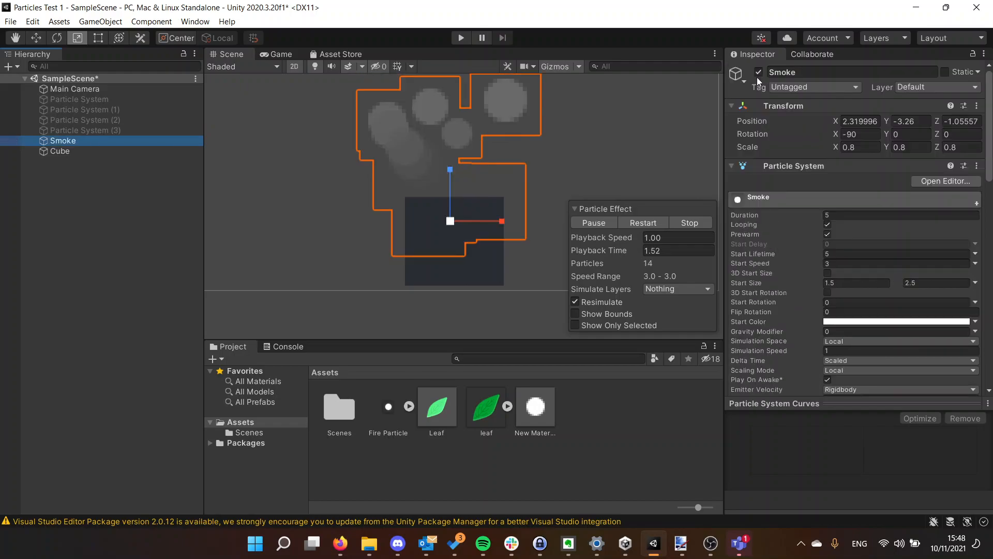
key("Down")
left_click(758, 72)
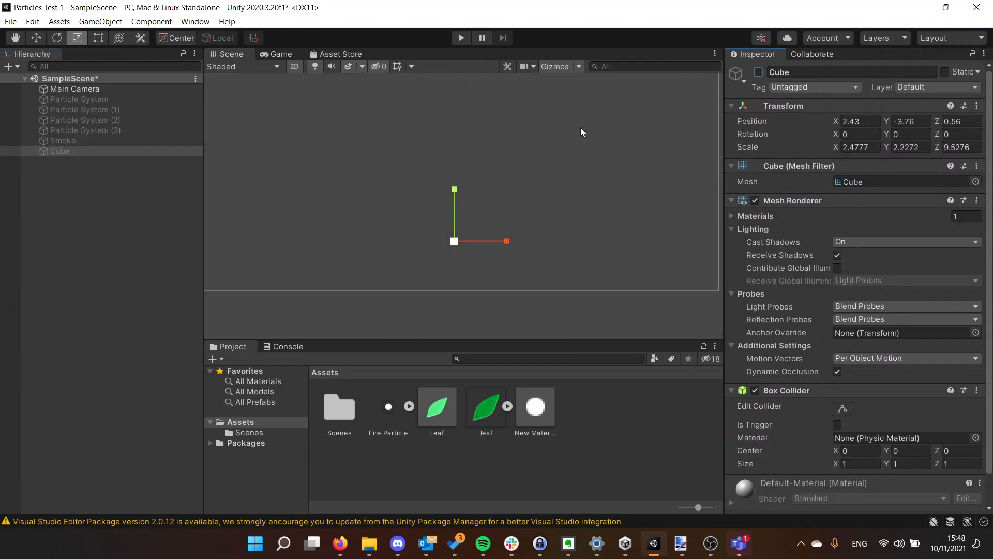
- Add a new Particle System effect to the scene
right_click(80, 180)
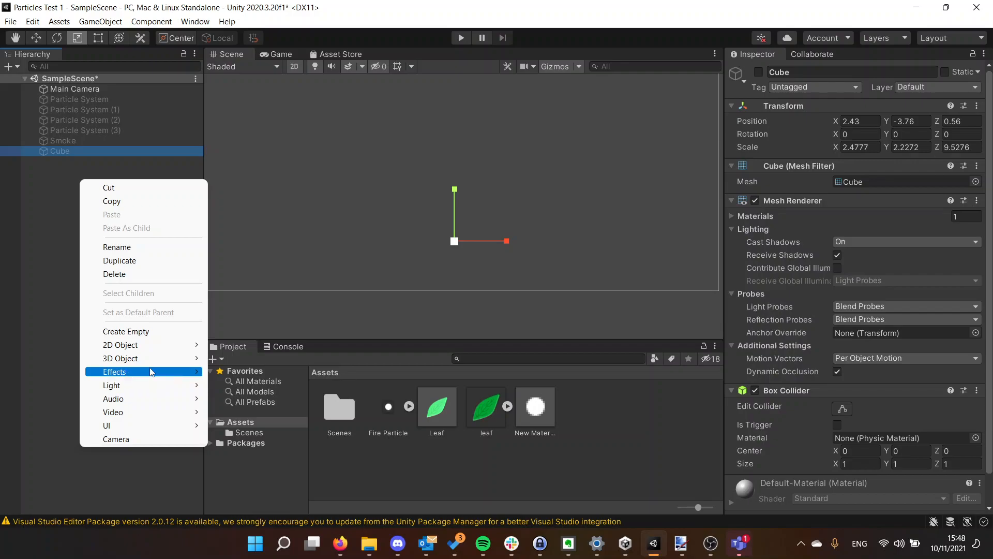
mouse_move(152, 372)
left_click(272, 374)
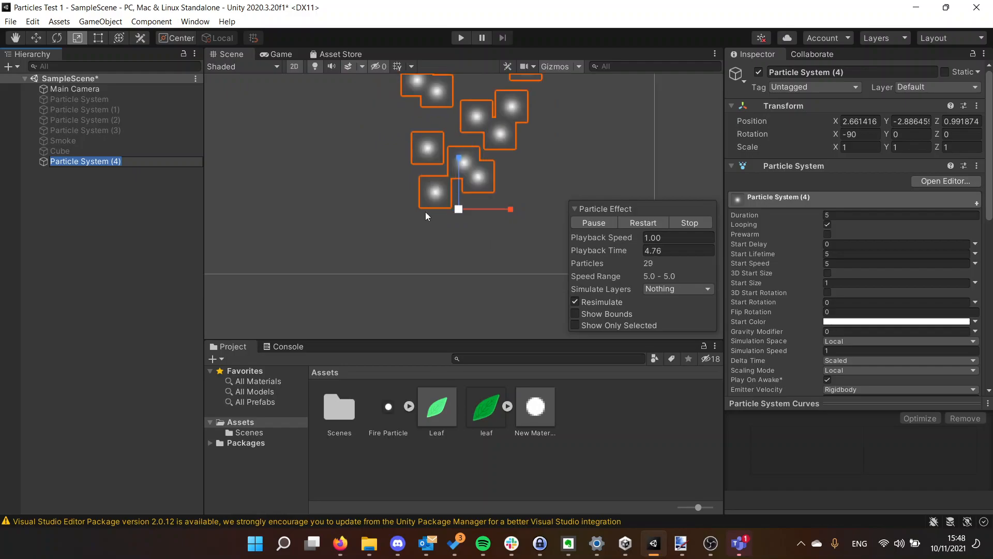
- Set the emitter shape of Particle System (4) to Rectangle
scroll(425, 212, "down", 5)
middle_click_drag(425, 212, 416, 283)
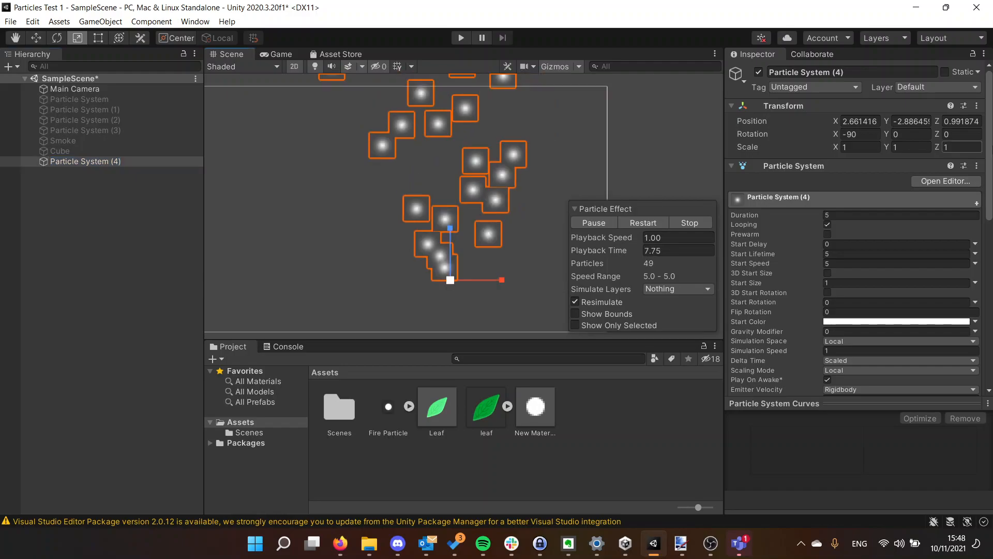
scroll(769, 247, "down", 10)
left_click(761, 100)
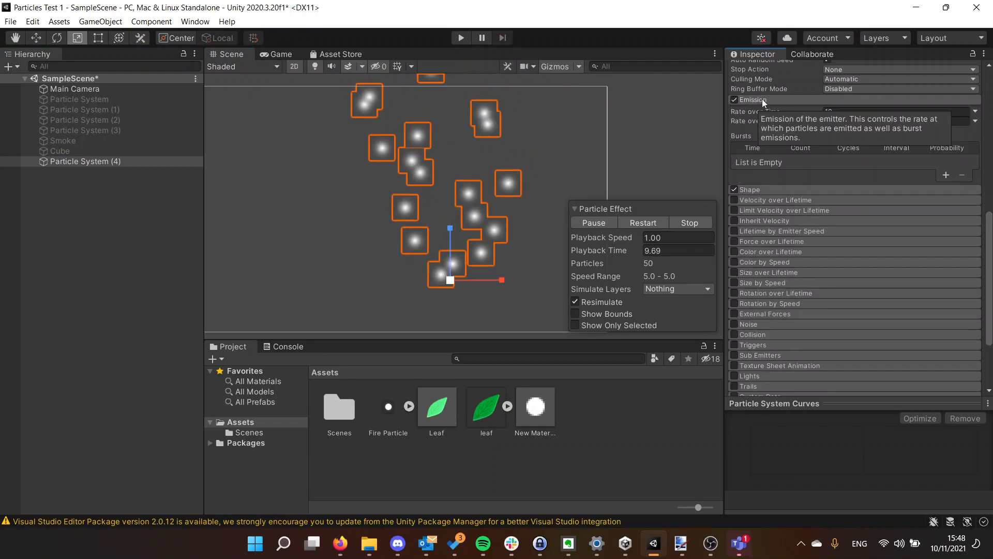
left_click(762, 100)
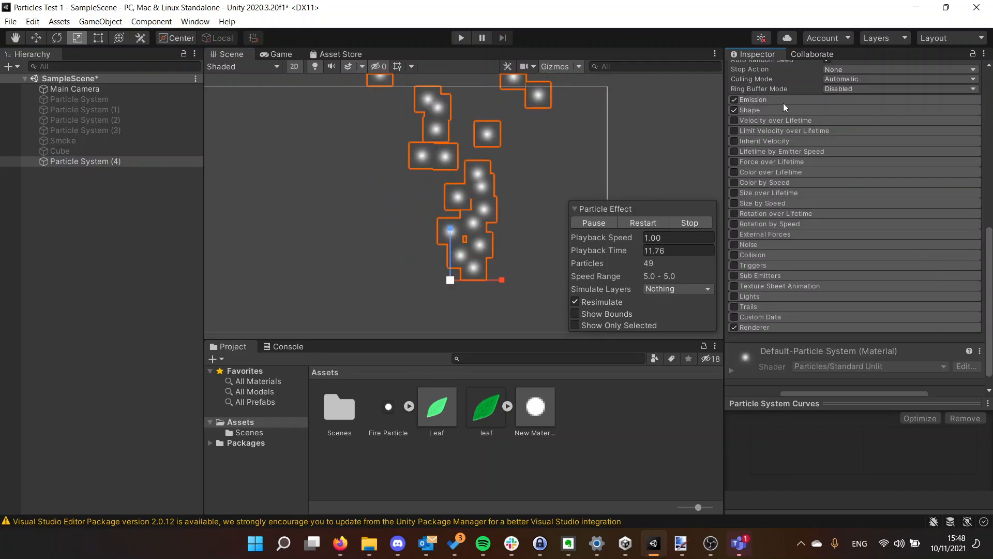
left_click(778, 108)
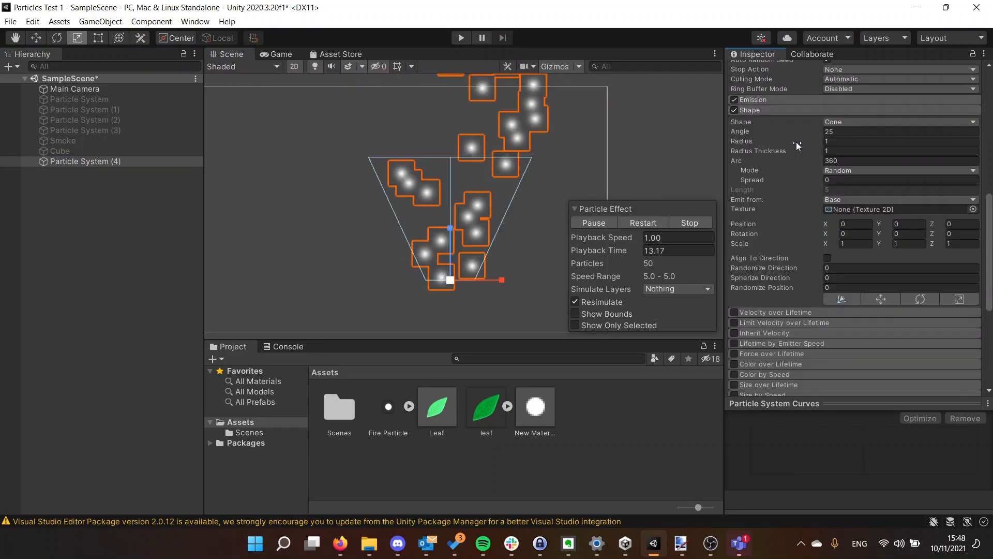
left_click(847, 122)
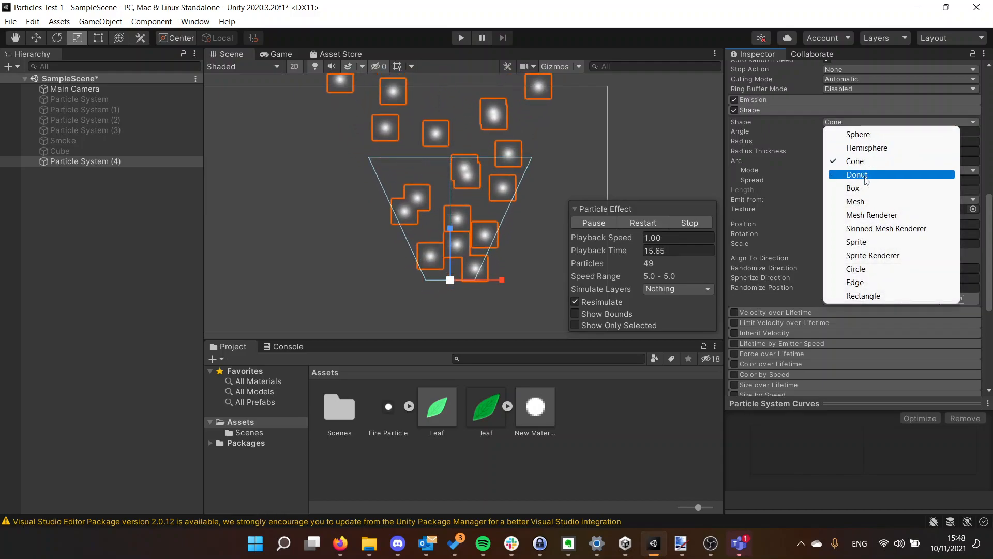
left_click(862, 297)
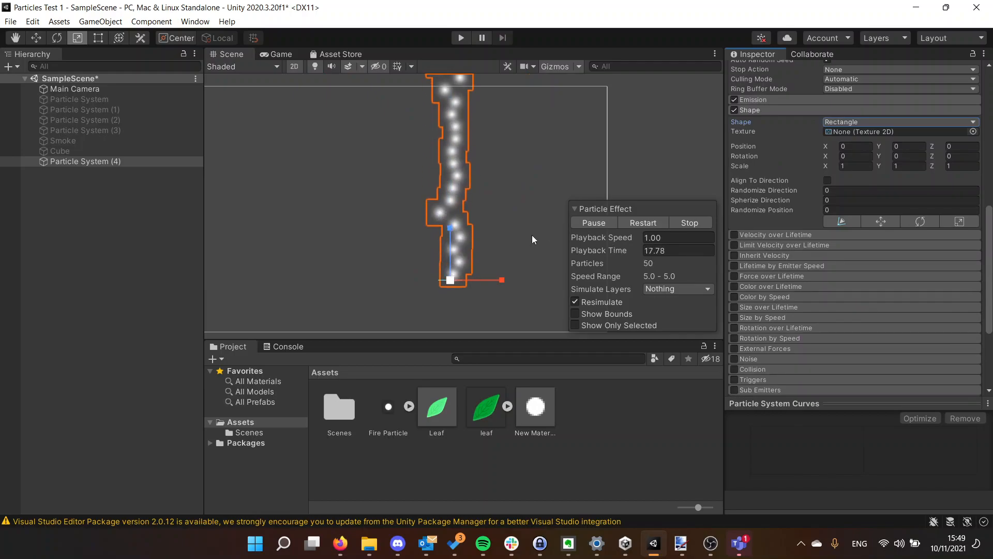
- Raise the Emission Rate over Time of Particle System (4) to 500, trying 50 and 100 first
scroll(774, 140, "up", 10)
scroll(783, 212, "down", 7)
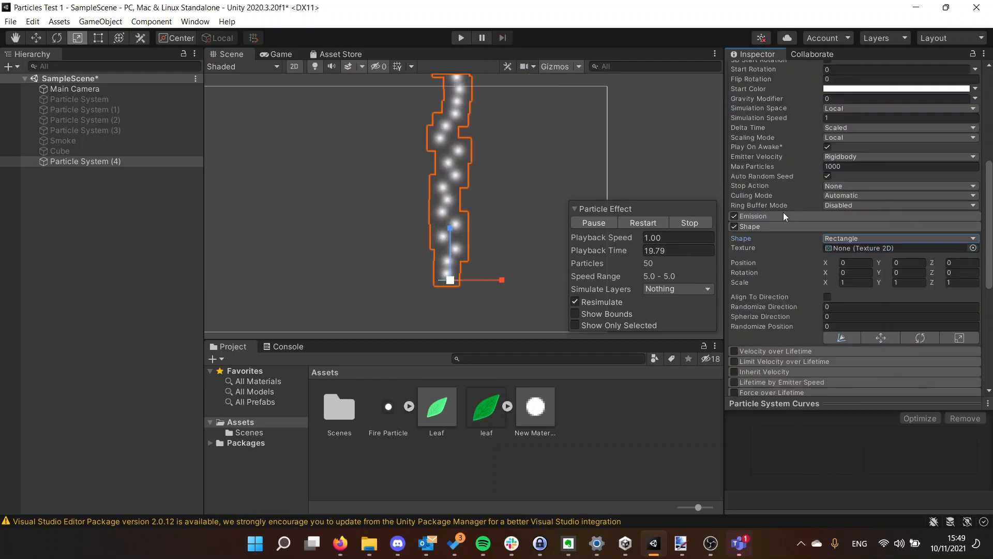
left_click(783, 216)
left_click(840, 228)
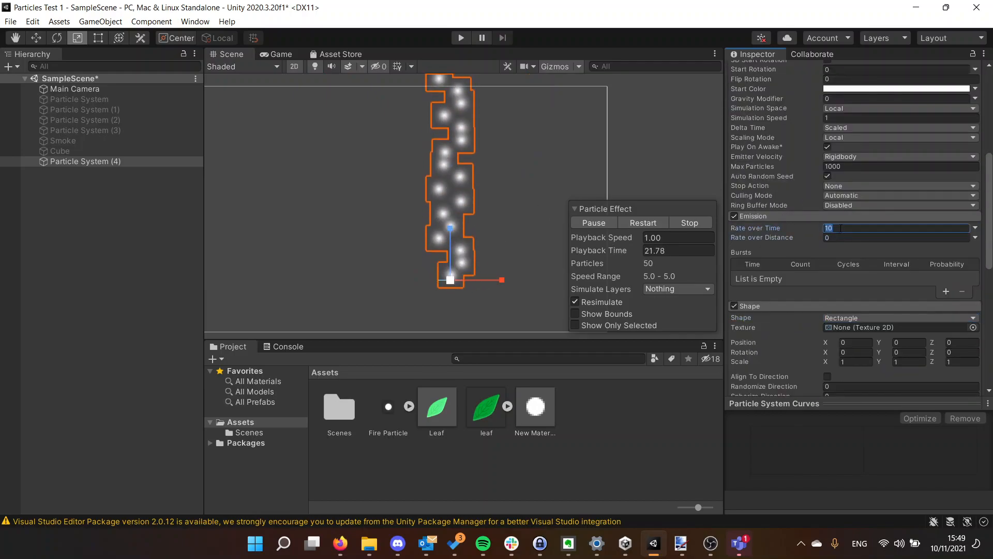
type("50")
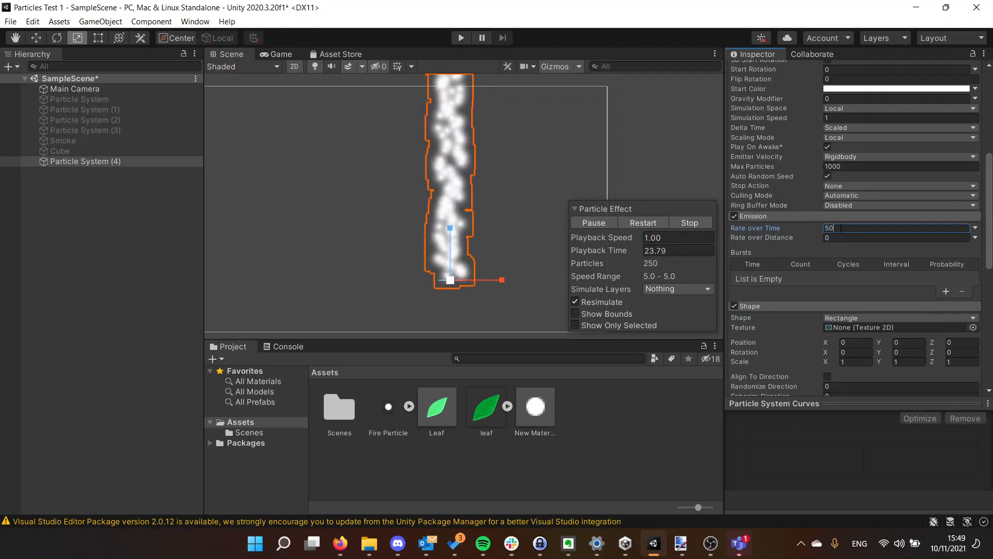
key("BackSpace")
key("BackSpace")
type("100")
key("BackSpace")
key("BackSpace")
key("BackSpace")
type("500")
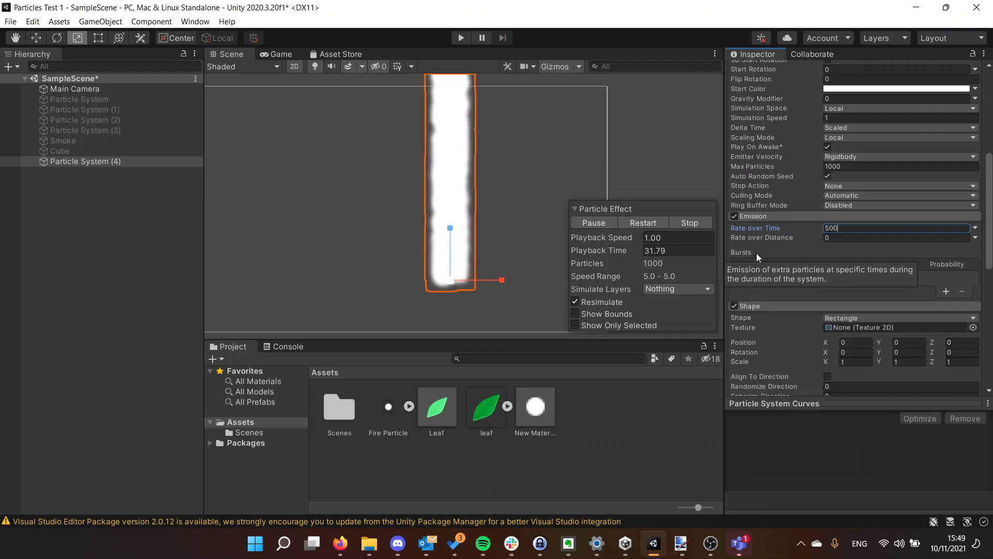
- Set the Duration of Particle System (4) to 3 and its Start Lifetime to 1.5
scroll(771, 207, "up", 5)
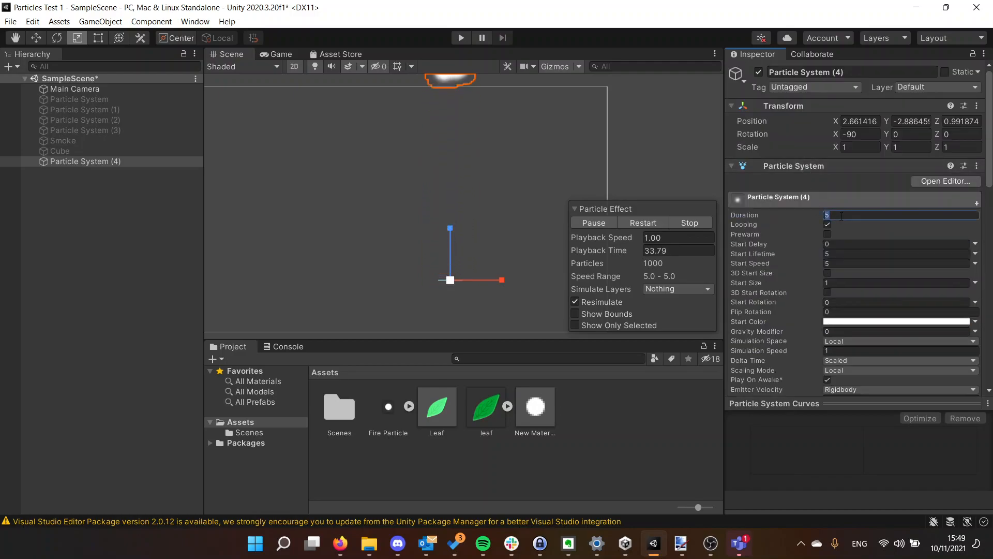
type("3")
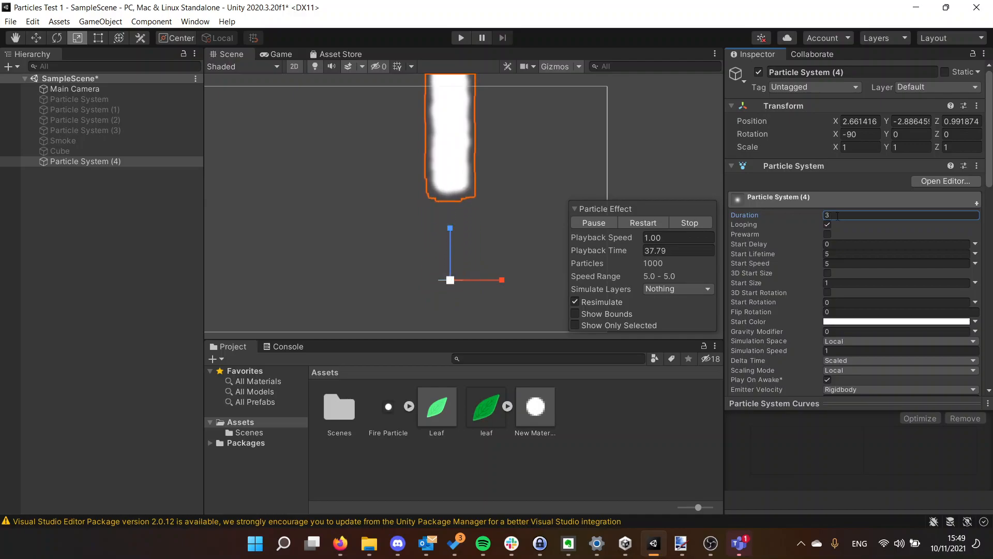
left_click(841, 254)
type("2")
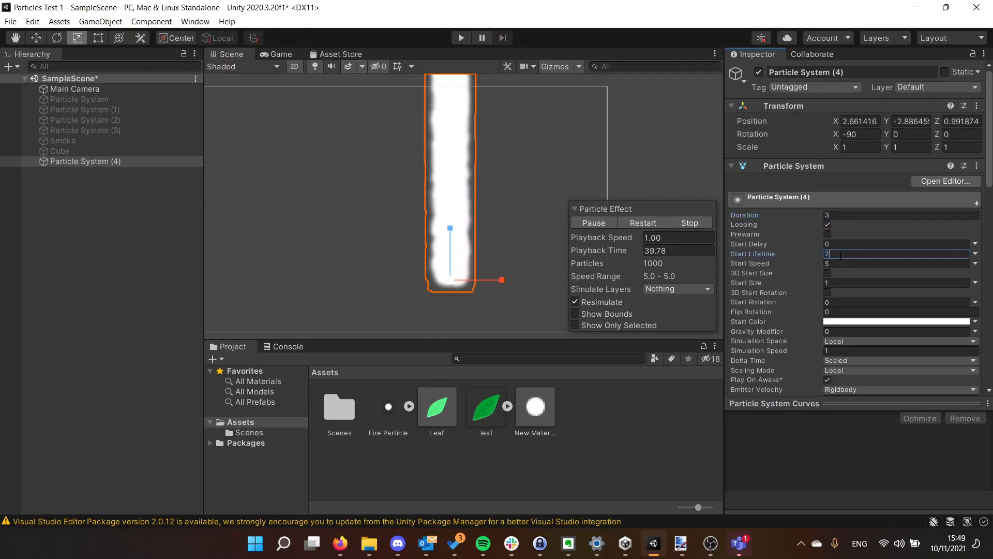
key("BackSpace")
type("1")
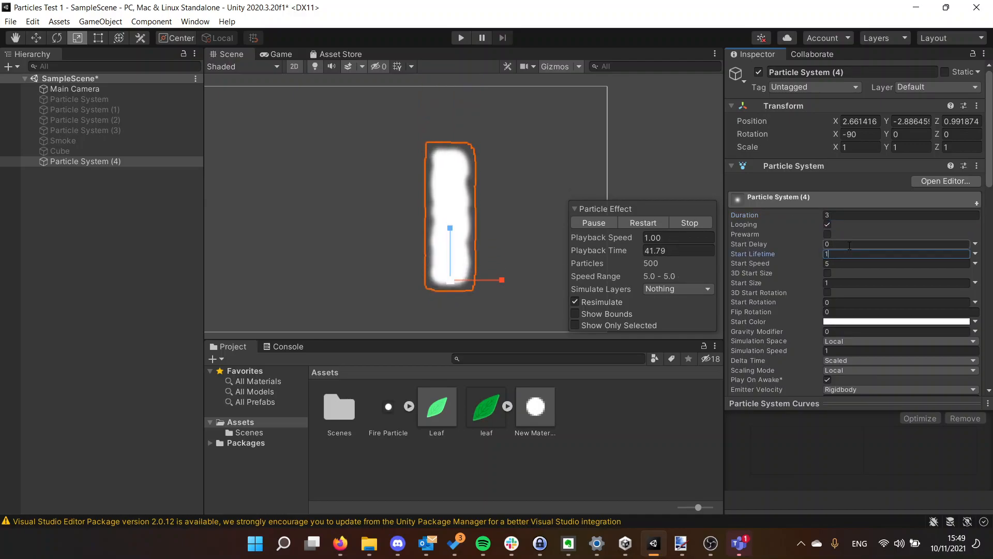
type(".5")
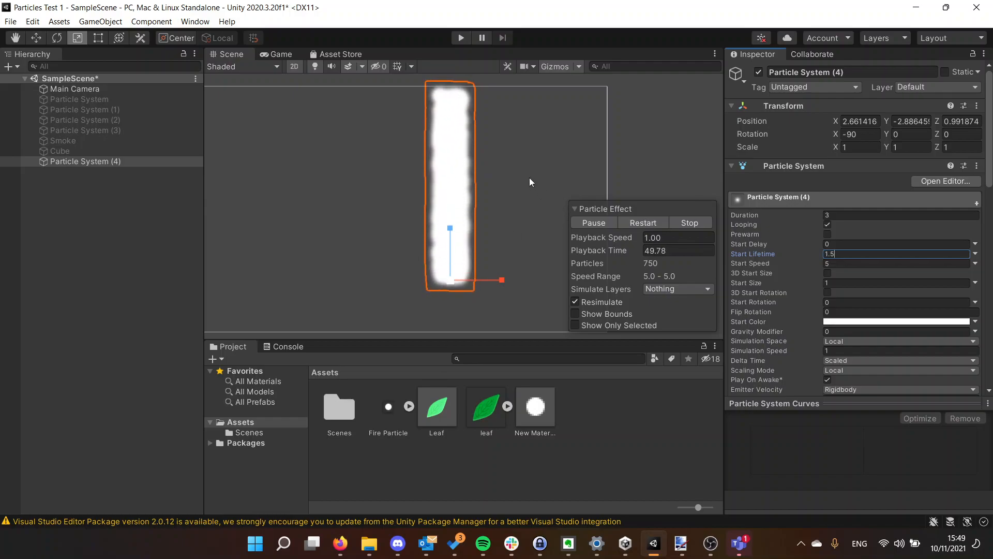
- Examine the Collision module settings of Particle System (4) and look at the Smoke object for comparison
scroll(765, 201, "down", 15)
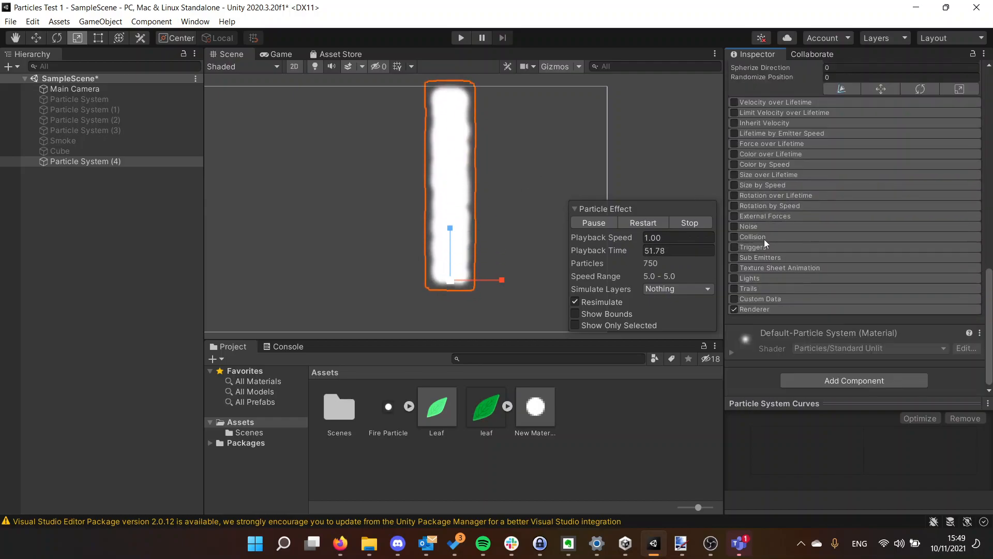
left_click(766, 237)
scroll(776, 238, "down", 4)
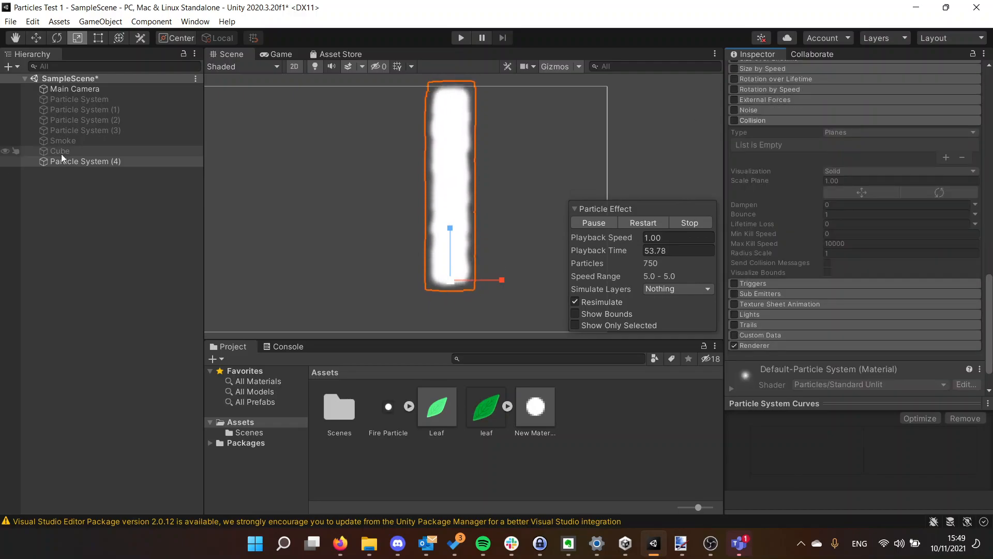
left_click(51, 141)
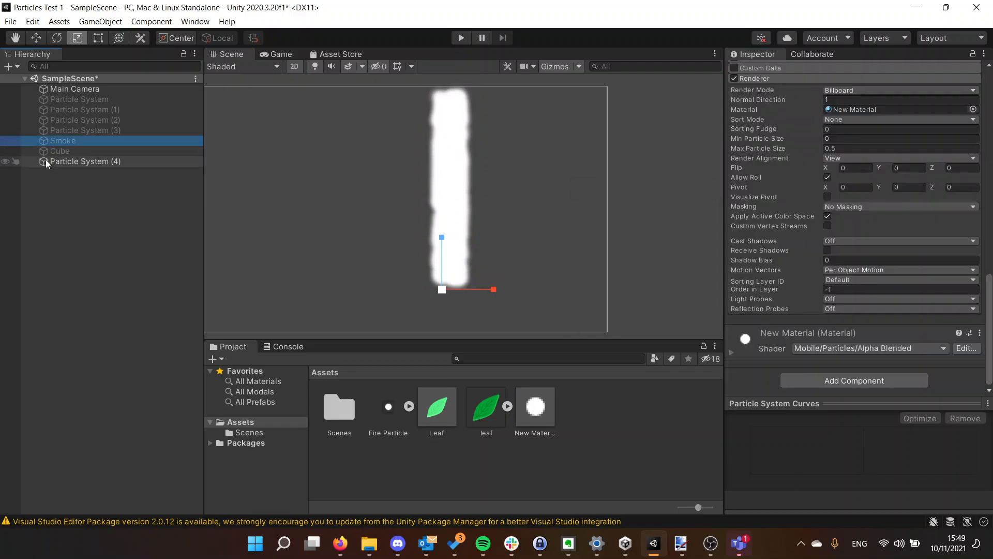
left_click(46, 160)
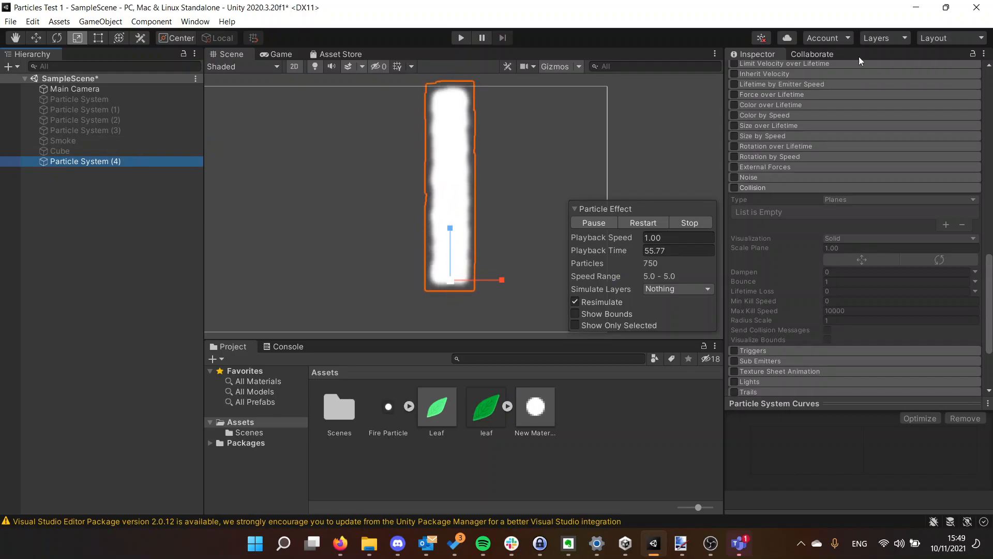
- Deactivate Particle System (4) and reactivate the Cube and Particle System (3)
scroll(780, 89, "up", 10)
left_click(89, 131)
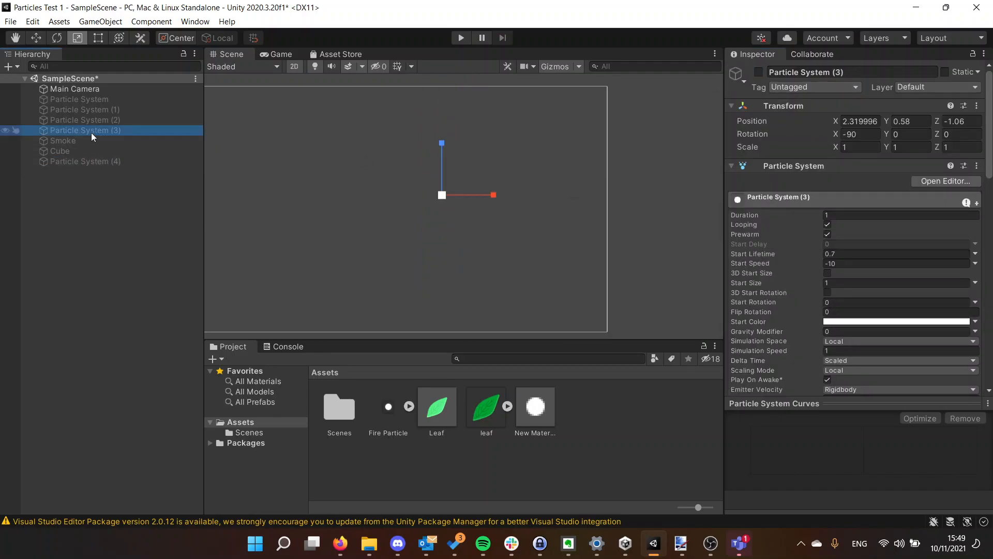
left_click(81, 151)
left_click(759, 72)
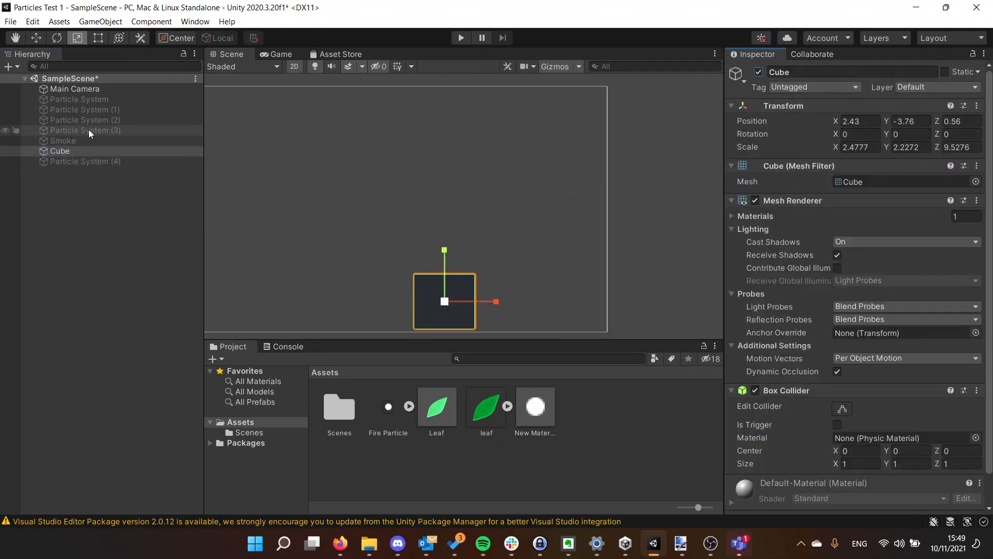
left_click(91, 130)
left_click(758, 72)
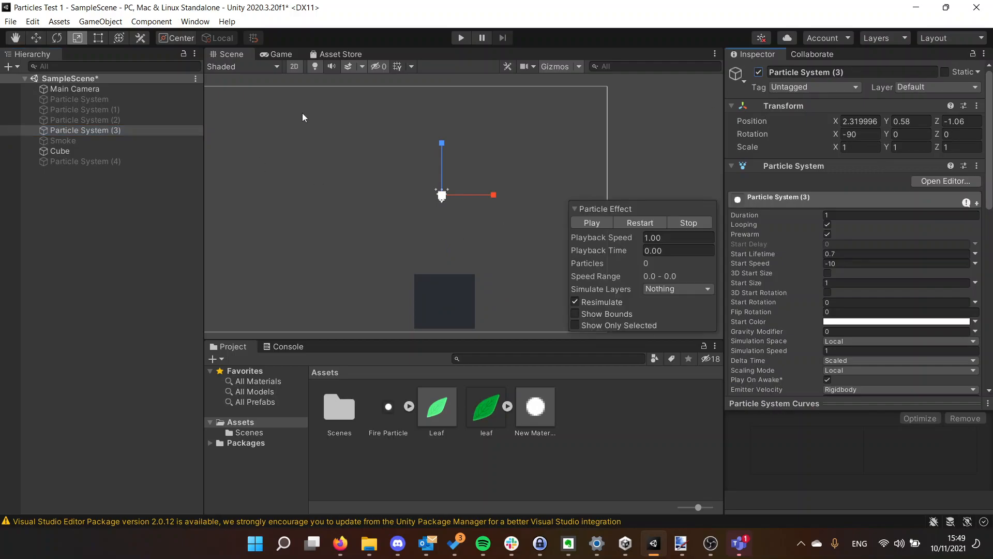
- Run the scene in Play mode to watch the fire hit the Cube, and review the Collision settings of Particle System (3)
left_click(282, 54)
left_click(94, 129)
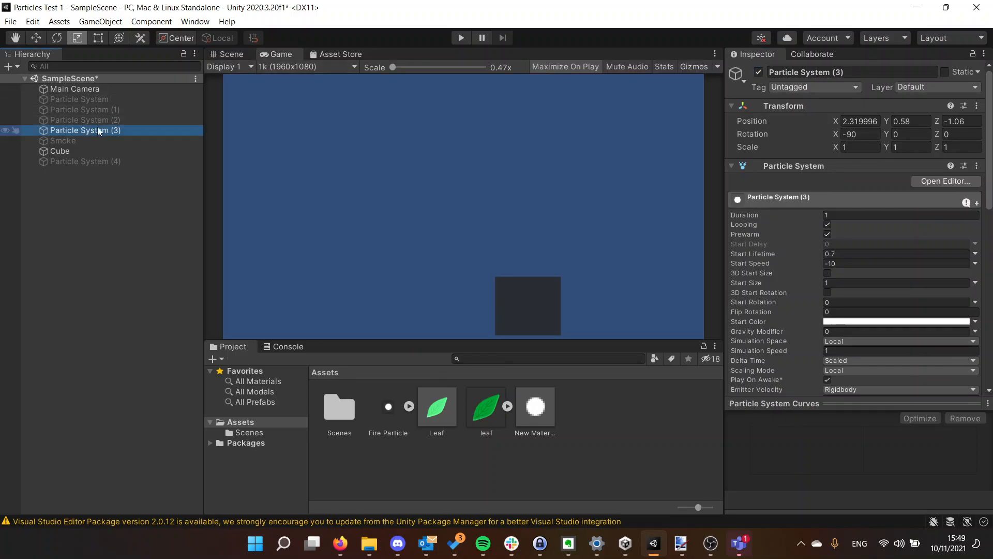
left_click(230, 54)
left_click(460, 37)
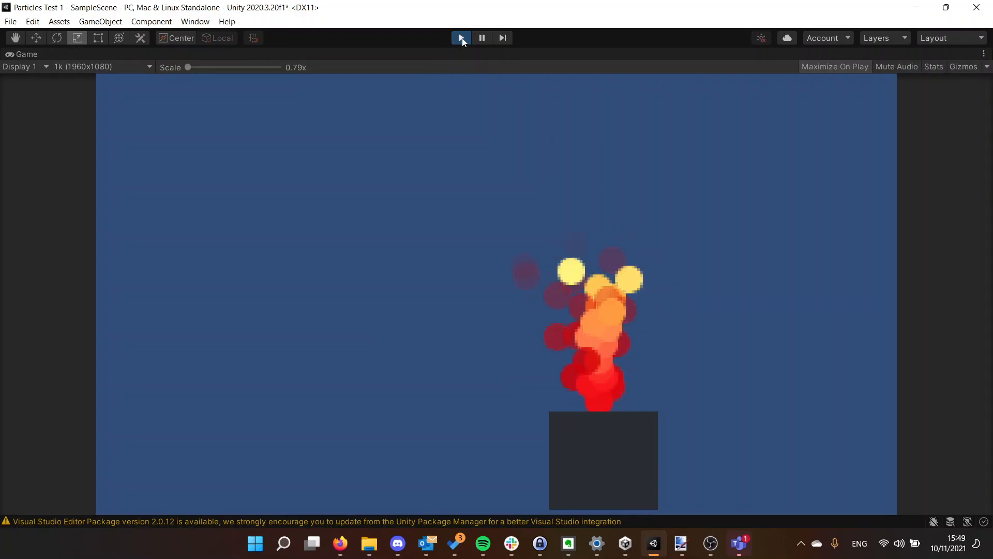
left_click(462, 38)
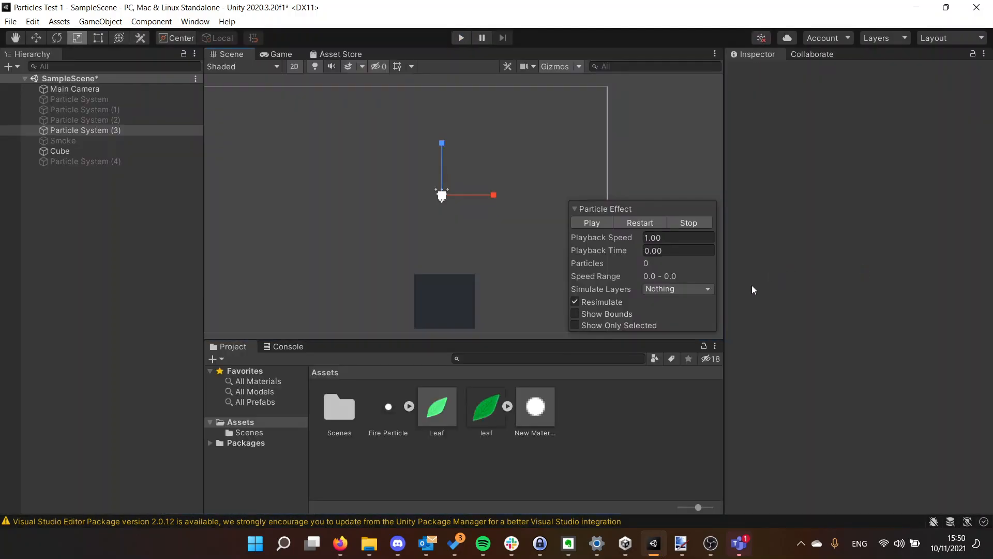
scroll(772, 274, "down", 15)
scroll(771, 272, "up", 5)
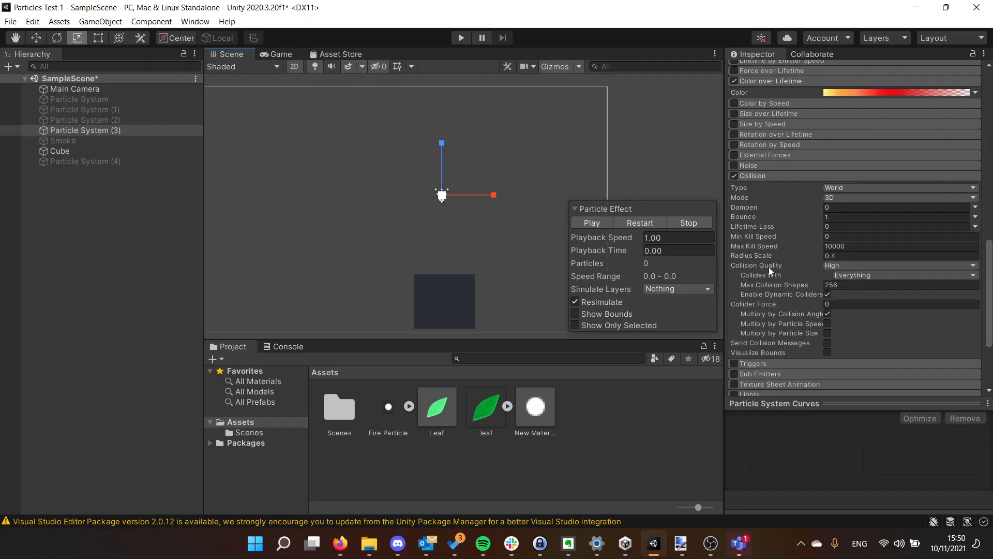
- Deactivate Particle System (3) and the Cube, and reactivate Particle System (4)
right_click(63, 130)
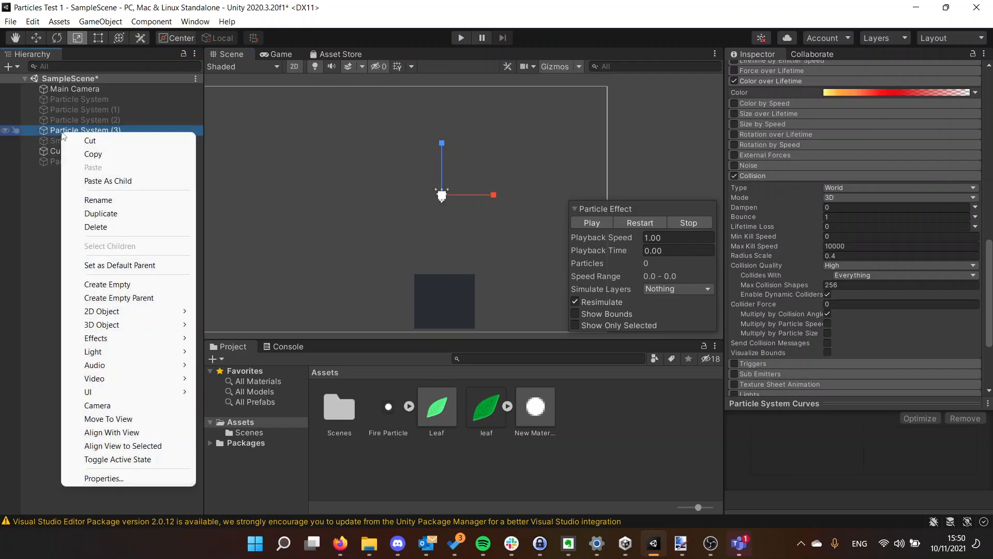
left_click(761, 97)
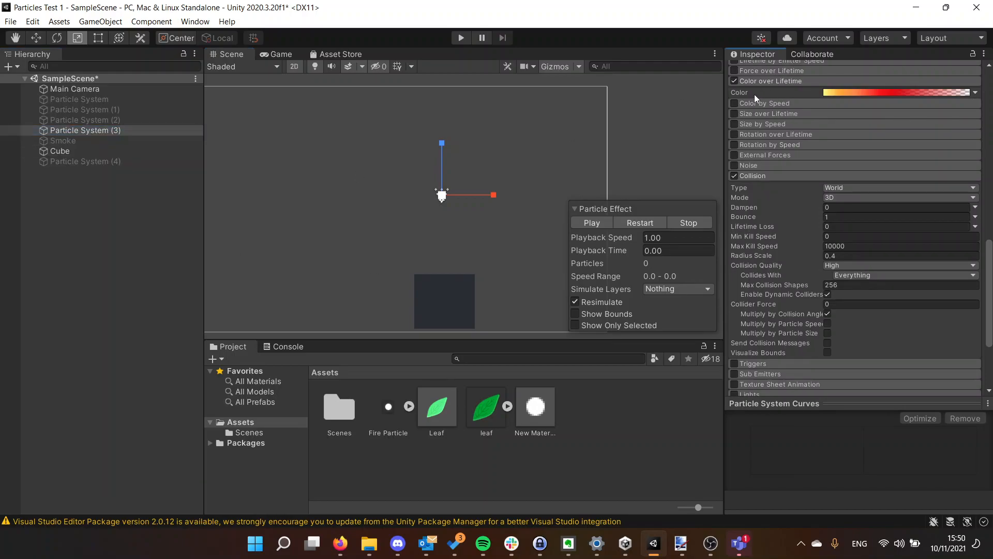
scroll(756, 94, "up", 10)
left_click(759, 71)
left_click(78, 149)
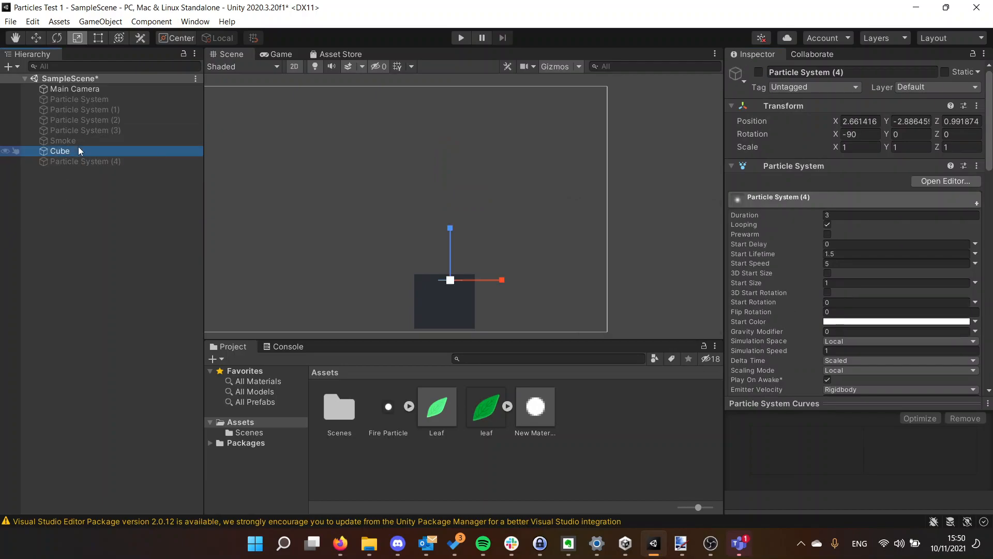
left_click(758, 72)
left_click(85, 160)
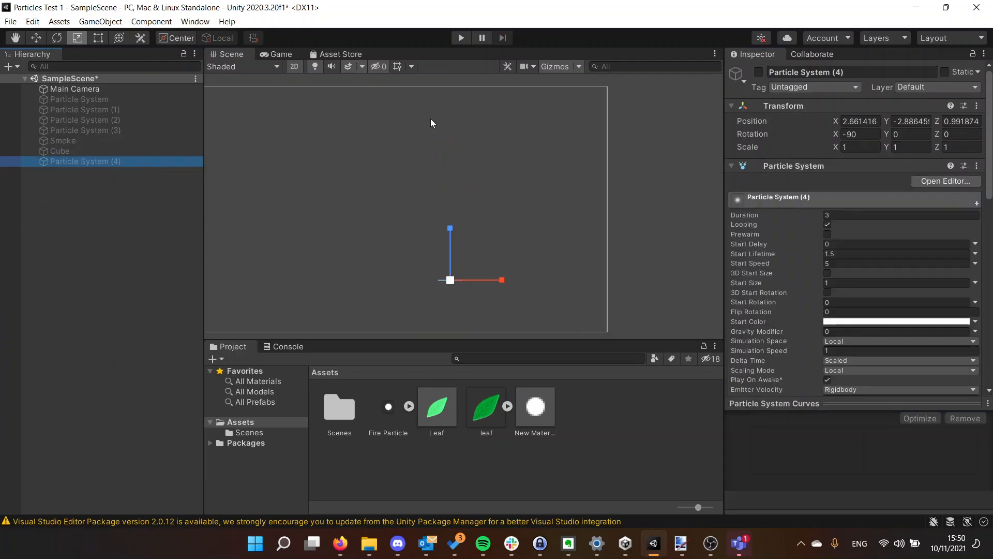
left_click(759, 72)
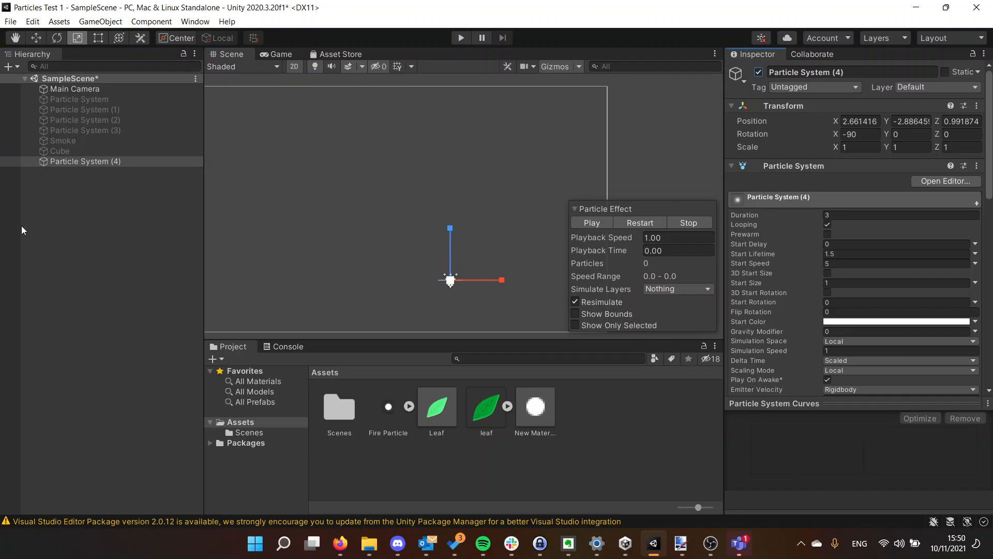
- Add a 2D Square sprite named Square to the scene and reselect Particle System (4)
right_click(82, 161)
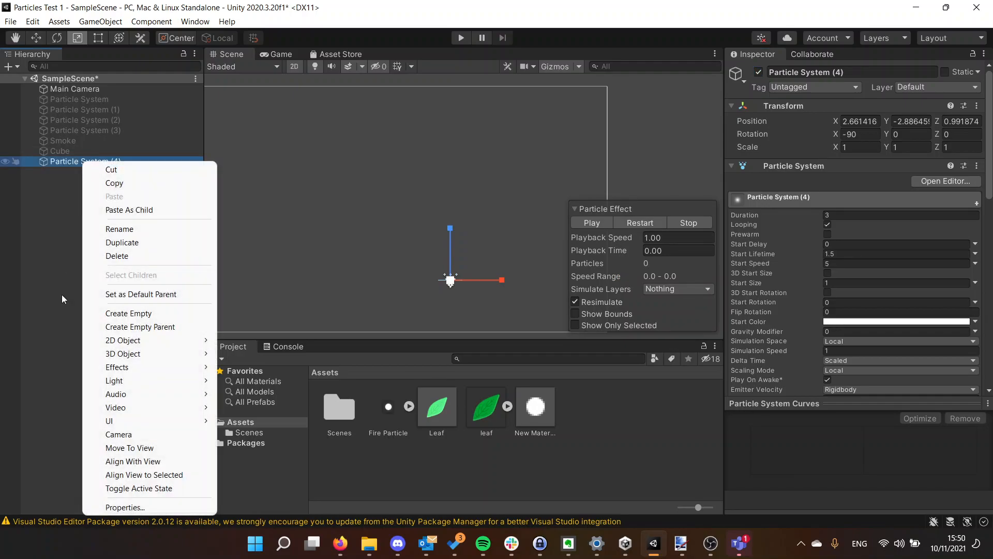
left_click(57, 266)
right_click(57, 266)
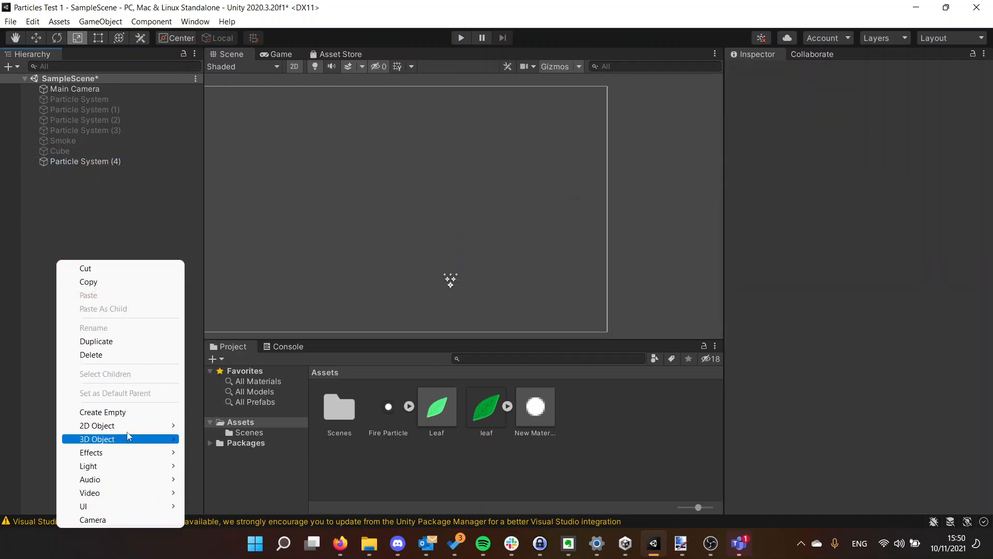
mouse_move(130, 427)
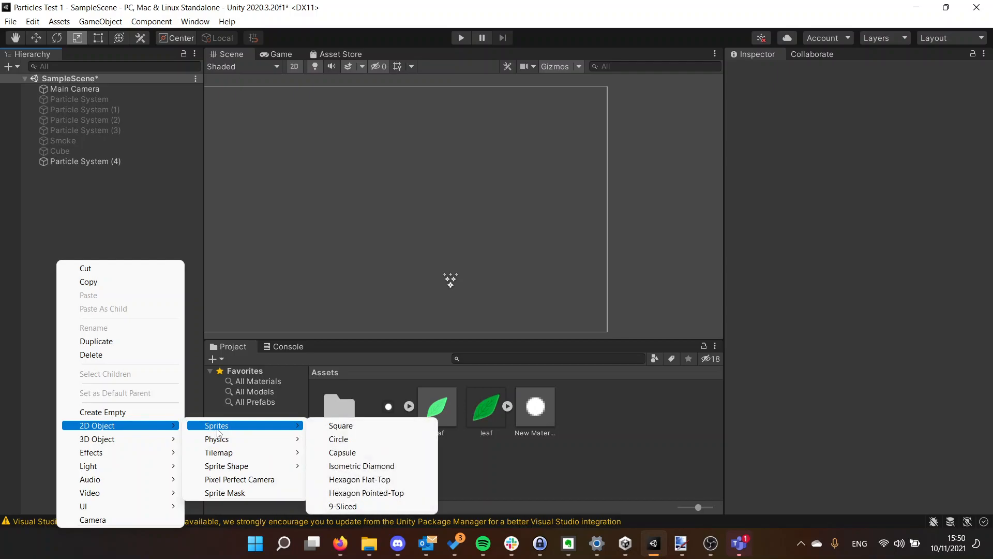
left_click(383, 425)
key("Return")
left_click(86, 161)
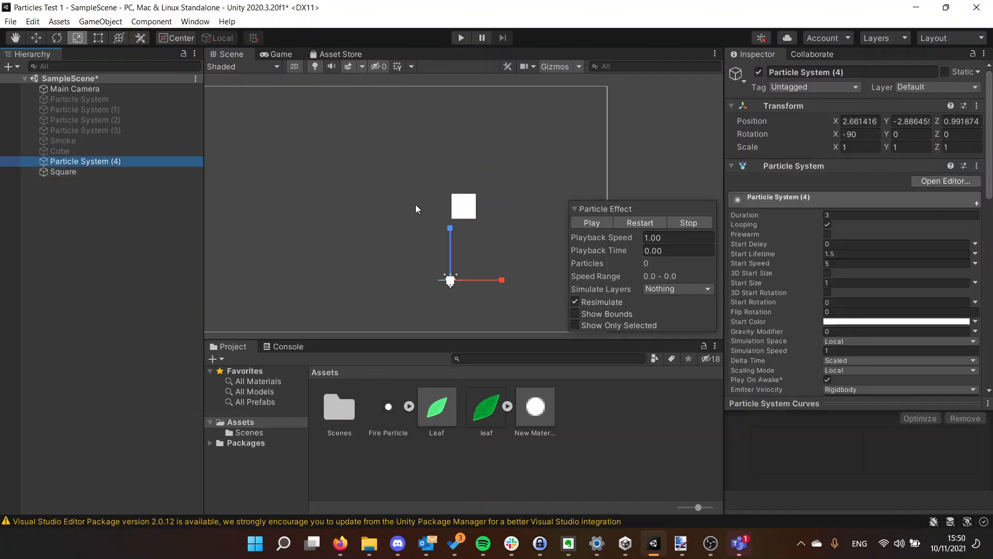
- Move the Square sprite down over the base of Particle System (4), to about X 2.69, Y -3.37
left_click(461, 251)
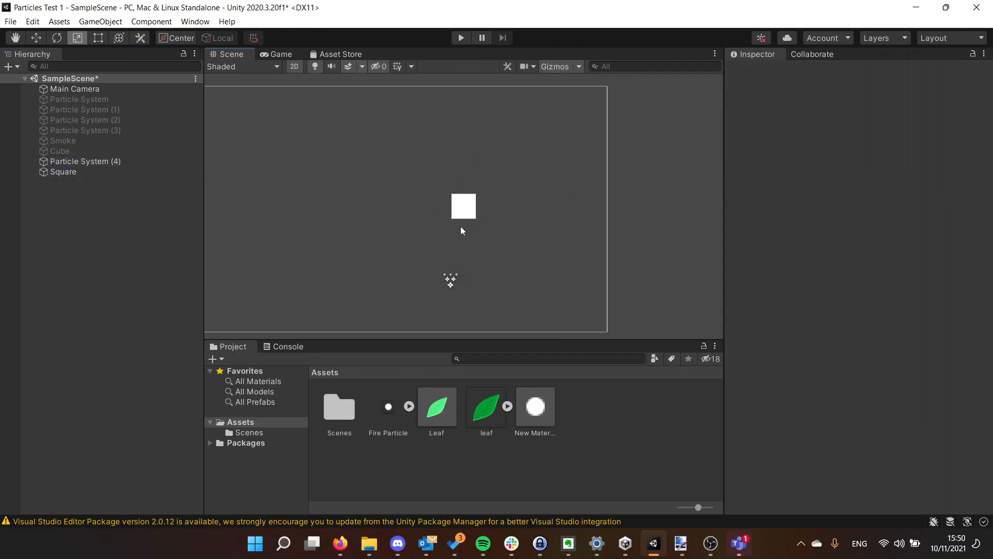
left_click(471, 212)
left_click_drag(463, 205, 453, 254)
left_click(35, 38)
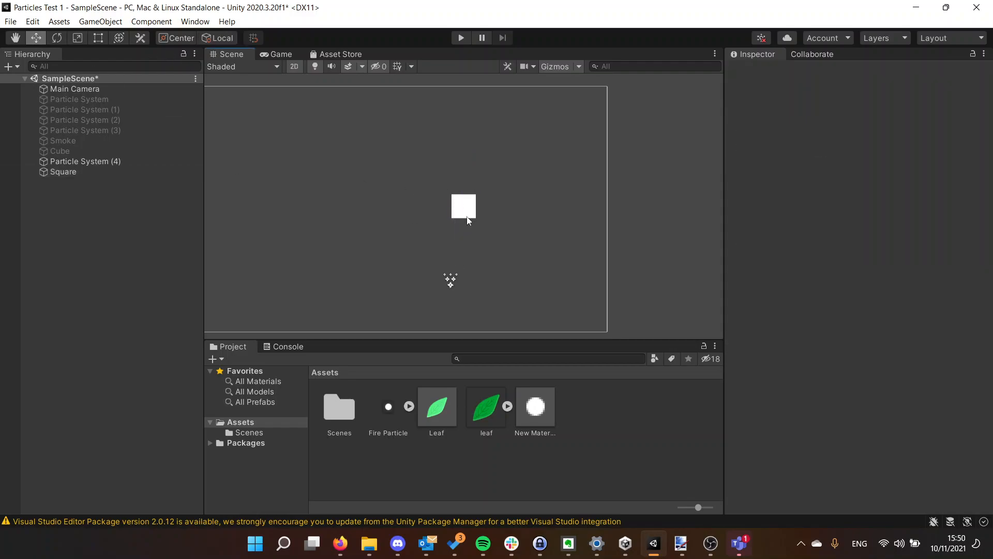
left_click(466, 210)
left_click_drag(467, 202, 453, 295)
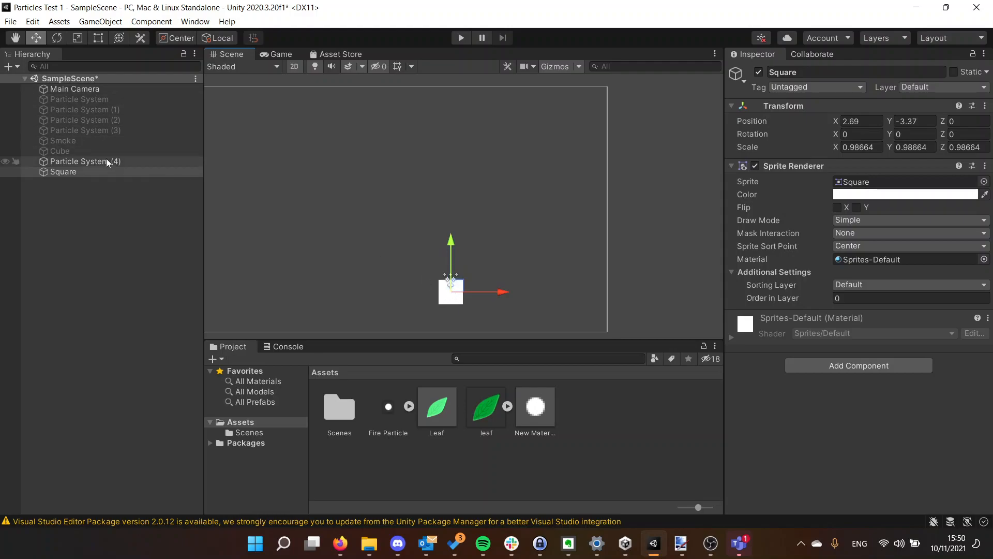
- Enable Color over Lifetime on Particle System (4) and open its color gradient for editing
left_click(103, 161)
scroll(784, 247, "down", 3)
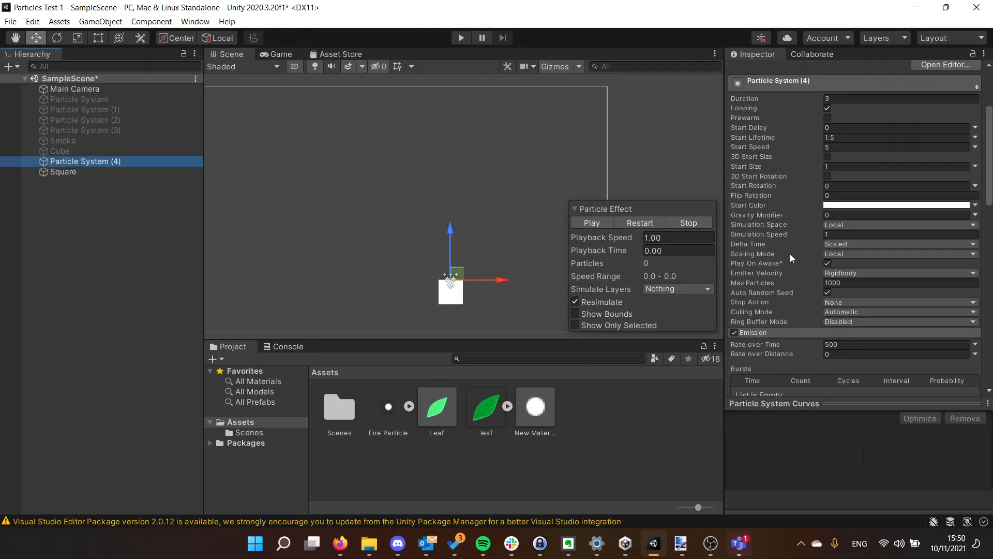
left_click(834, 206)
left_click(978, 197)
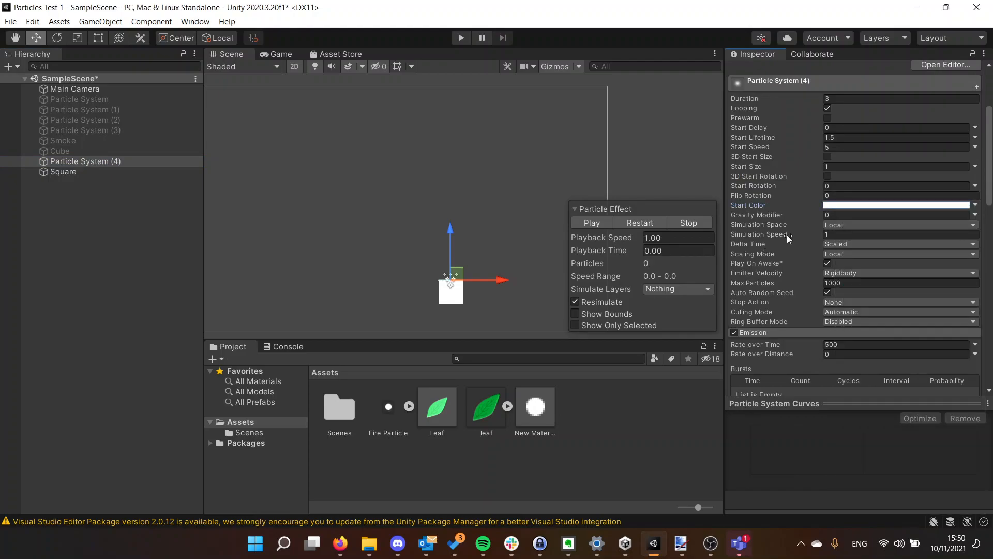
scroll(781, 235, "down", 6)
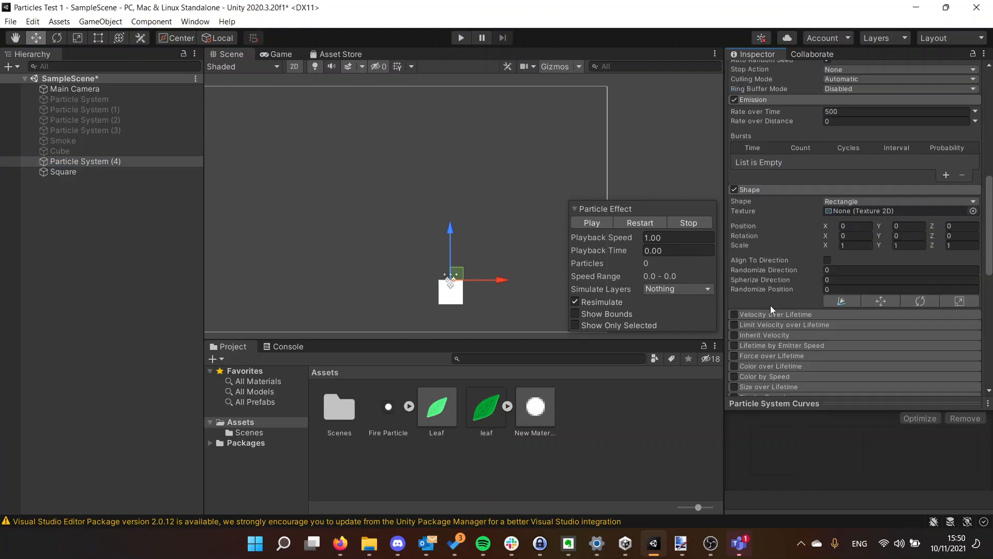
left_click(733, 366)
scroll(777, 343, "down", 3)
left_click(774, 250)
left_click(832, 261)
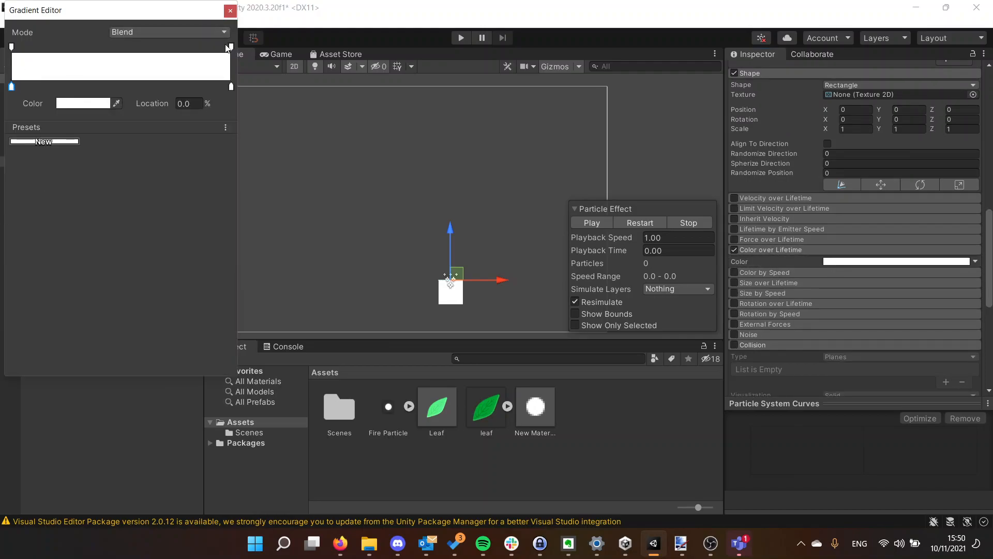
- Add an opaque alpha key shortly before the gradient's end and lower the alpha of the 100% key to 0
left_click(233, 47)
left_click(214, 47)
left_click(231, 47)
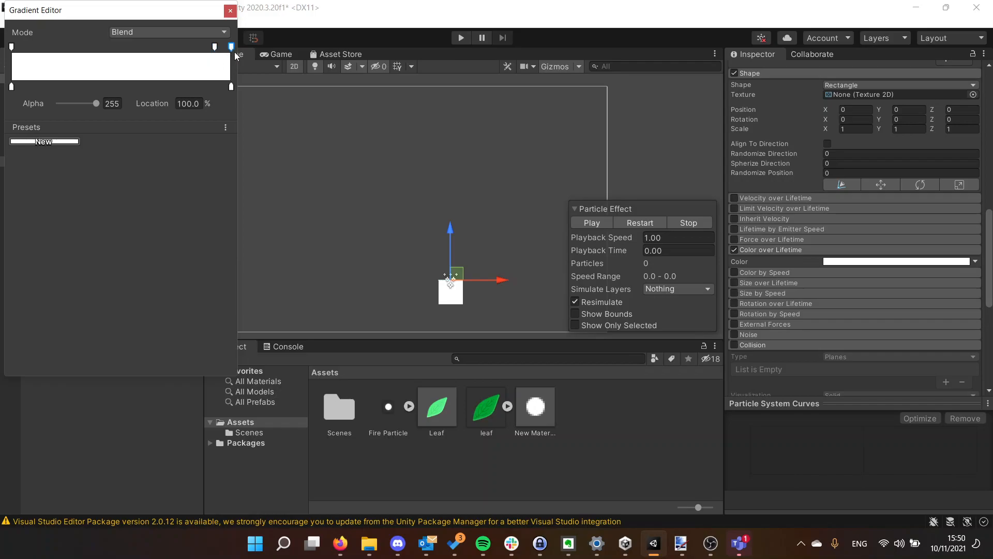
left_click_drag(96, 103, 56, 105)
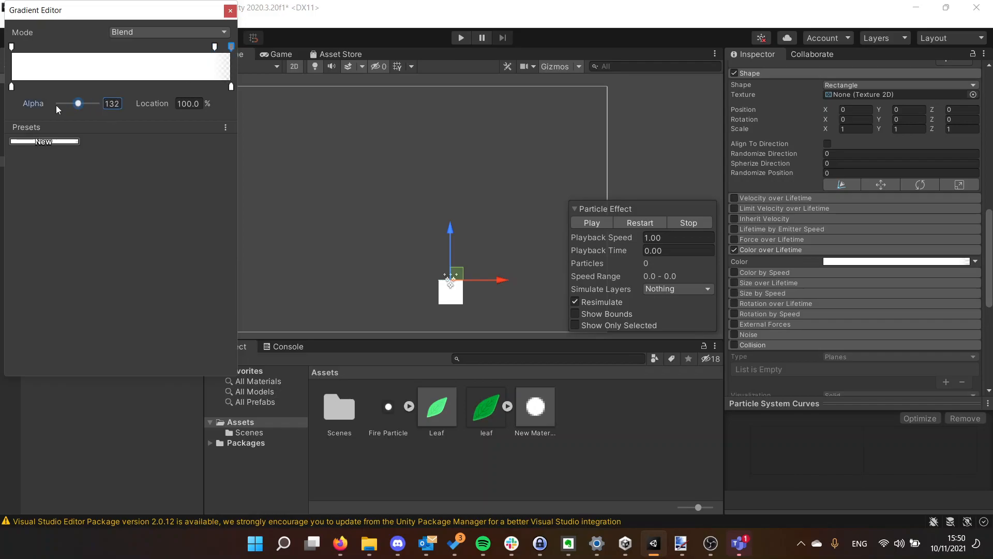
- Set the gradient's starting color key to blue, hex 0012FF
left_click(231, 86)
left_click(12, 86)
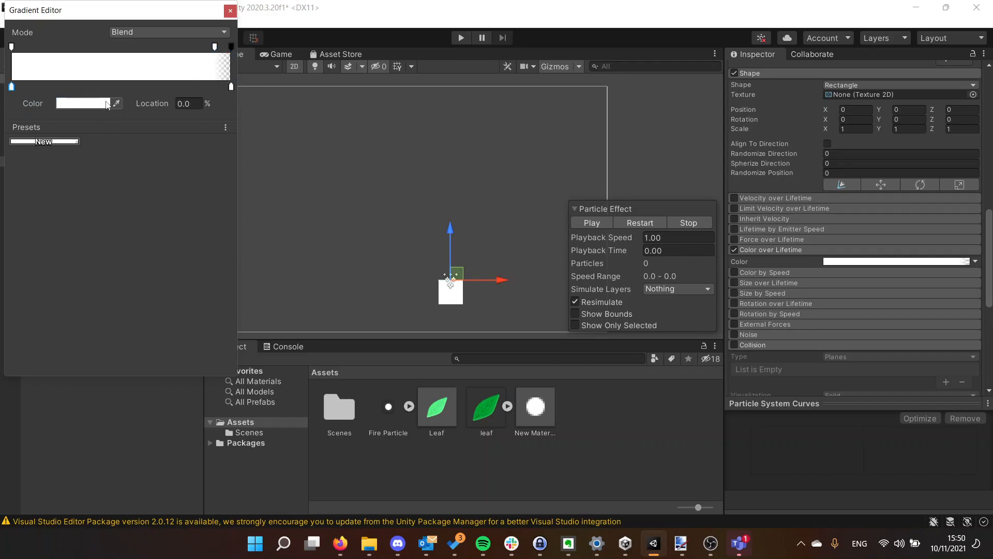
left_click(58, 106)
left_click(145, 254)
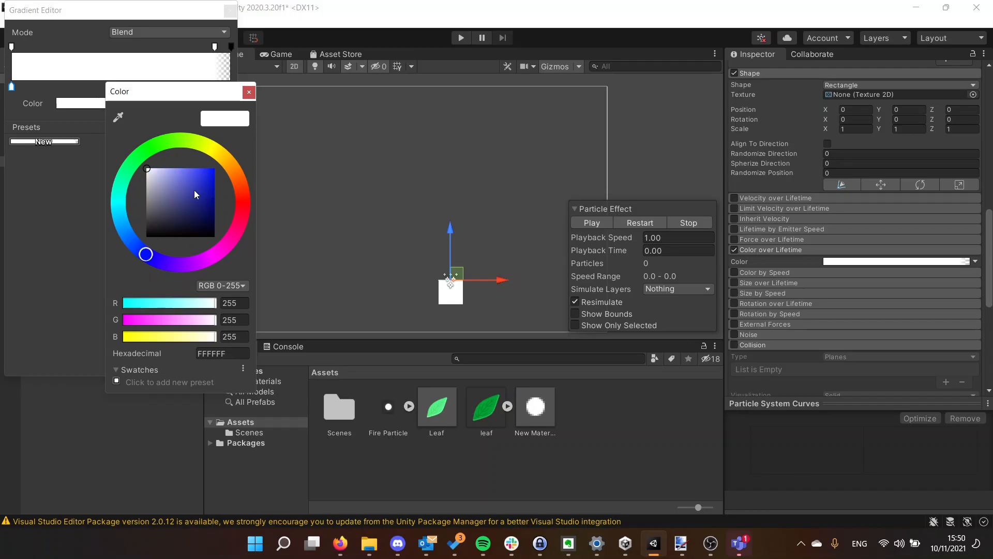
left_click_drag(197, 197, 211, 154)
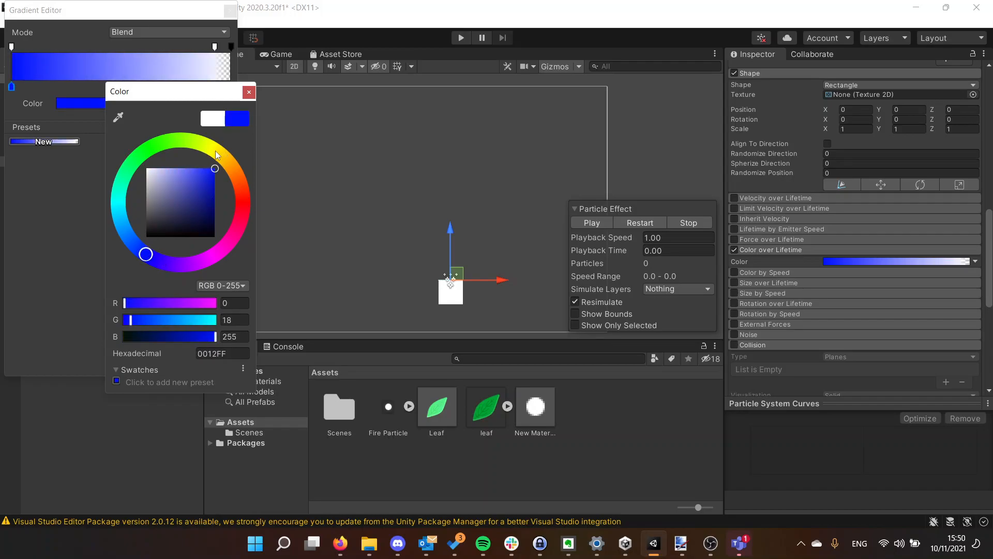
left_click(248, 91)
- Set the gradient's color key at 100% to a saturated blue and close the gradient editor
left_click(231, 89)
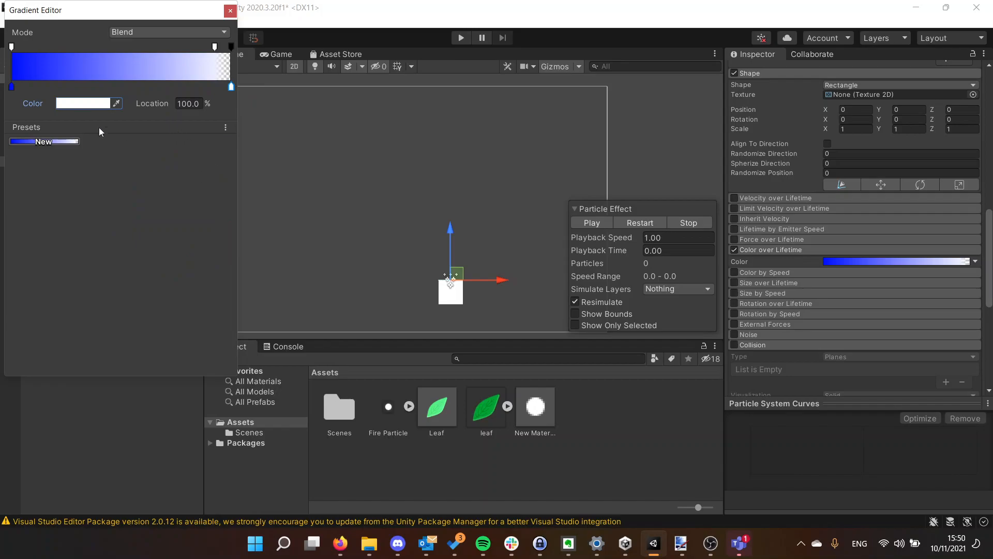
left_click(101, 103)
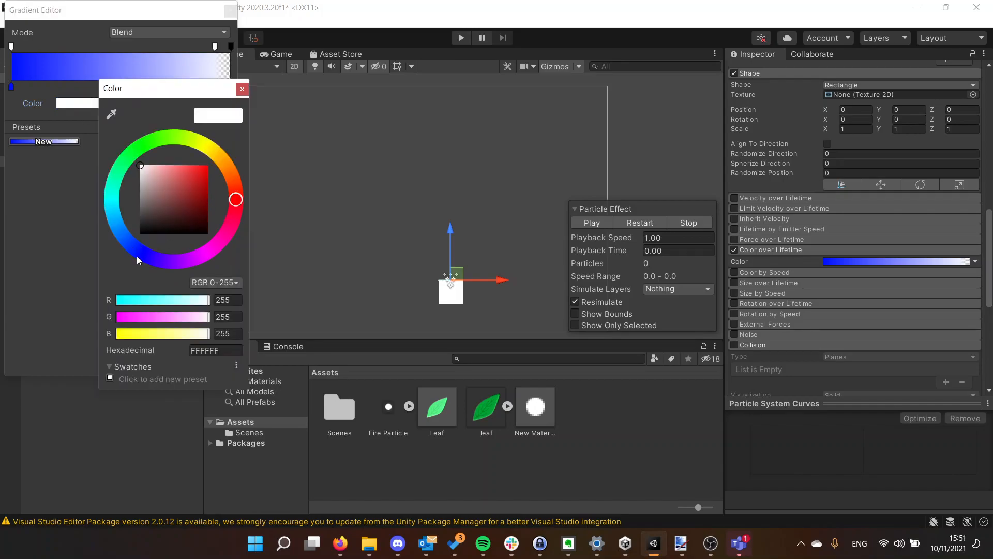
left_click_drag(189, 188, 227, 149)
left_click(243, 89)
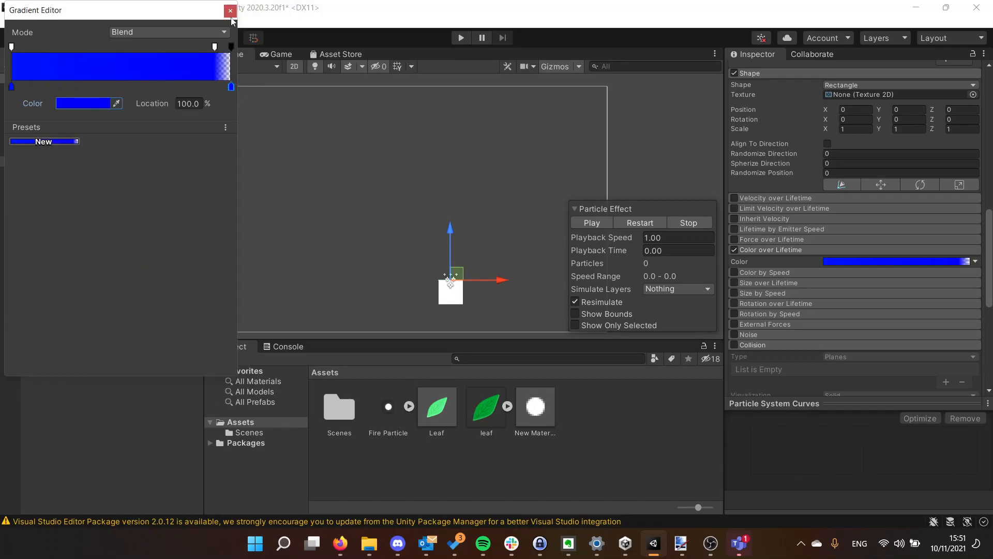
left_click(240, 6)
- Run the scene in Play mode to check the blue particle stream above the Square, and stop it
scroll(869, 215, "up", 4)
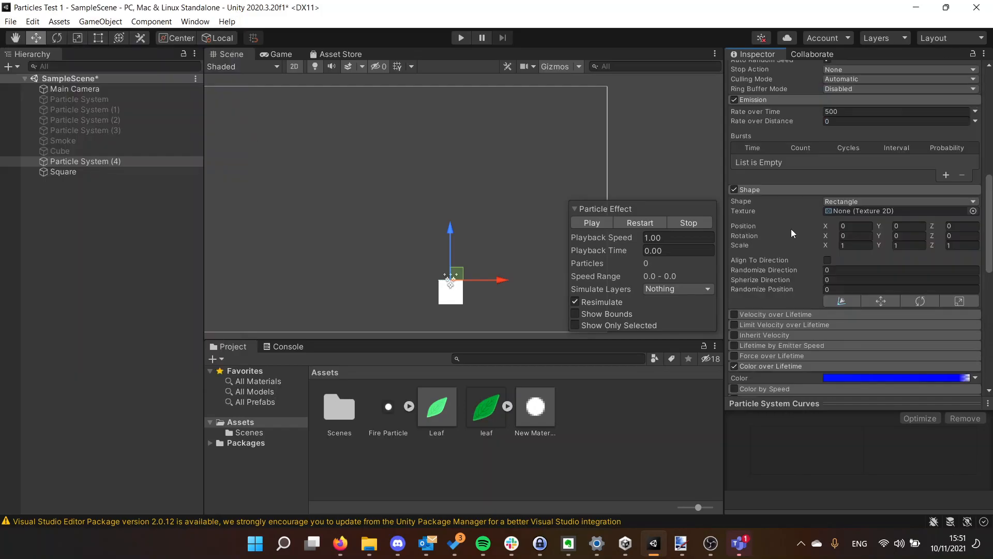
left_click(461, 38)
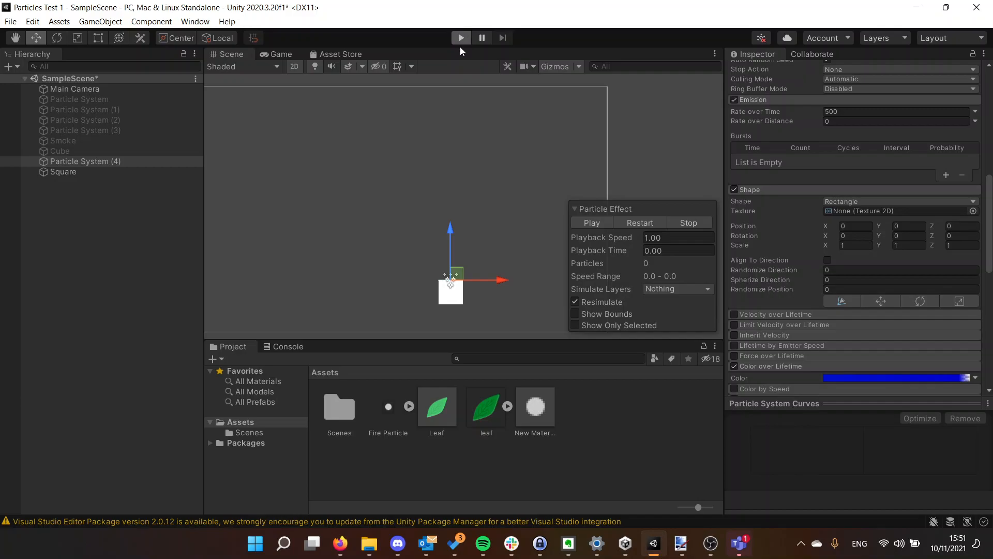
left_click(460, 38)
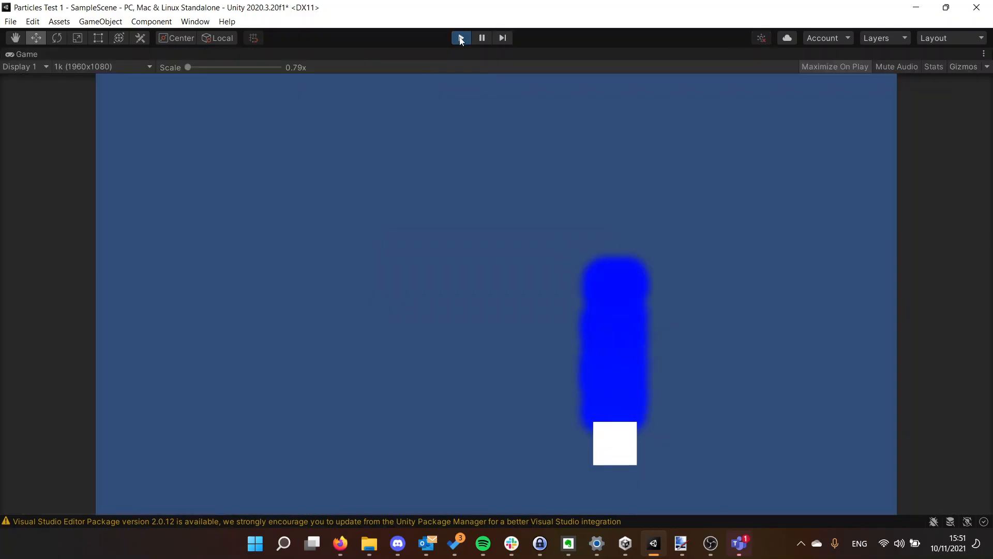
left_click(461, 38)
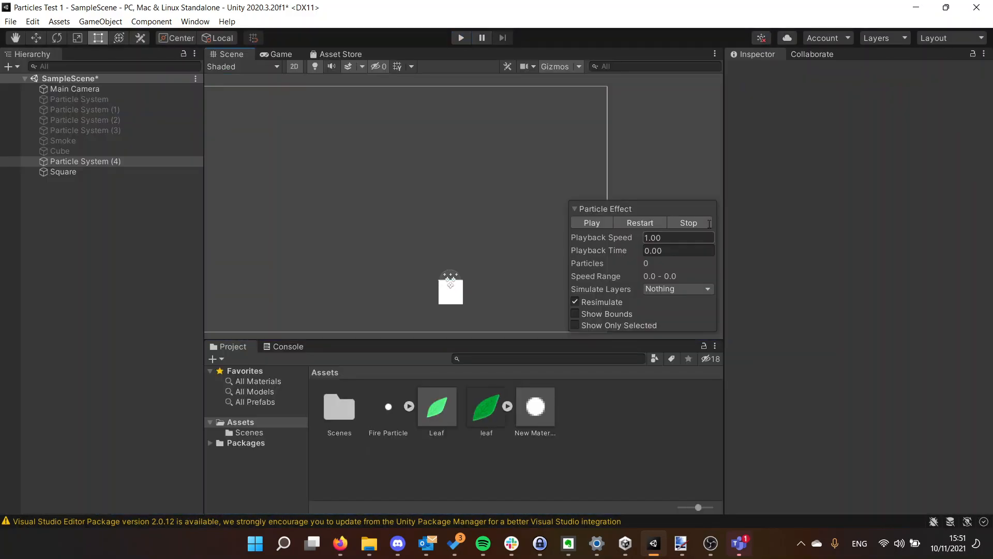
- Set the Start Size of Particle System (4) to 0.5
scroll(769, 221, "up", 5)
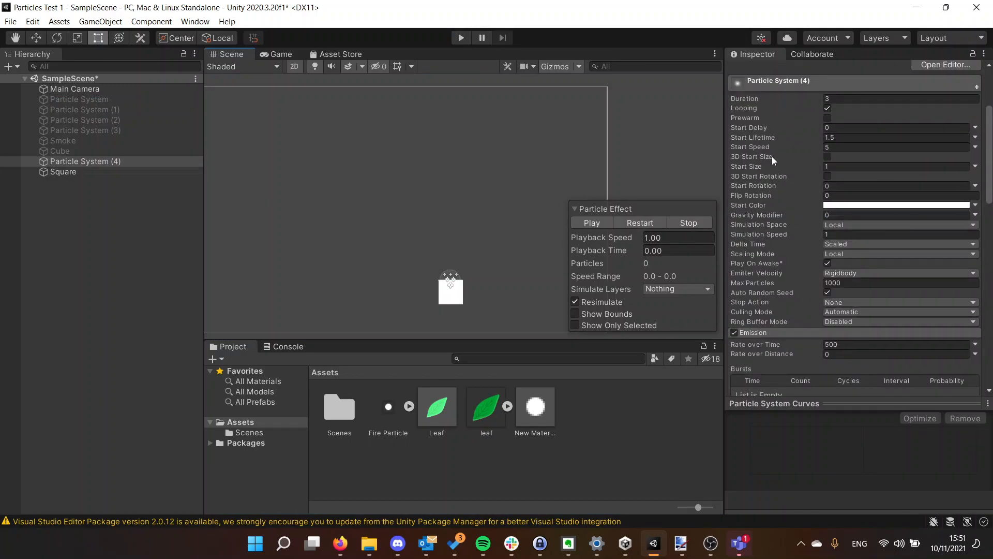
left_click(848, 166)
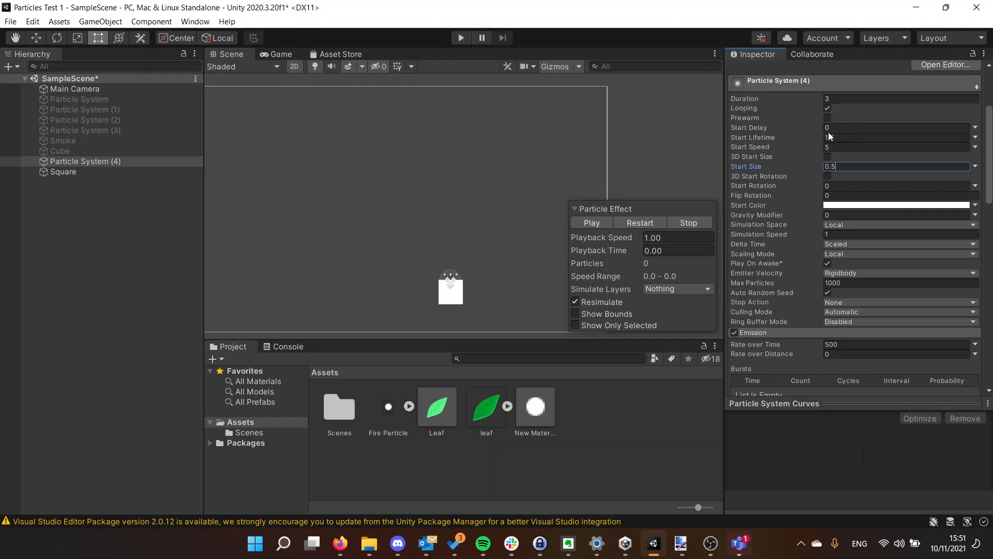
left_click(801, 137)
- Stretch the Square to a scale of about 1.49 by 2.67 so it covers the emitter, and start Play mode
left_click(454, 300)
mouse_move(463, 304)
left_mouse_down()
mouse_move(464, 320)
mouse_move(486, 325)
mouse_move(475, 345)
mouse_move(449, 308)
mouse_move(456, 286)
left_mouse_up()
left_click(462, 39)
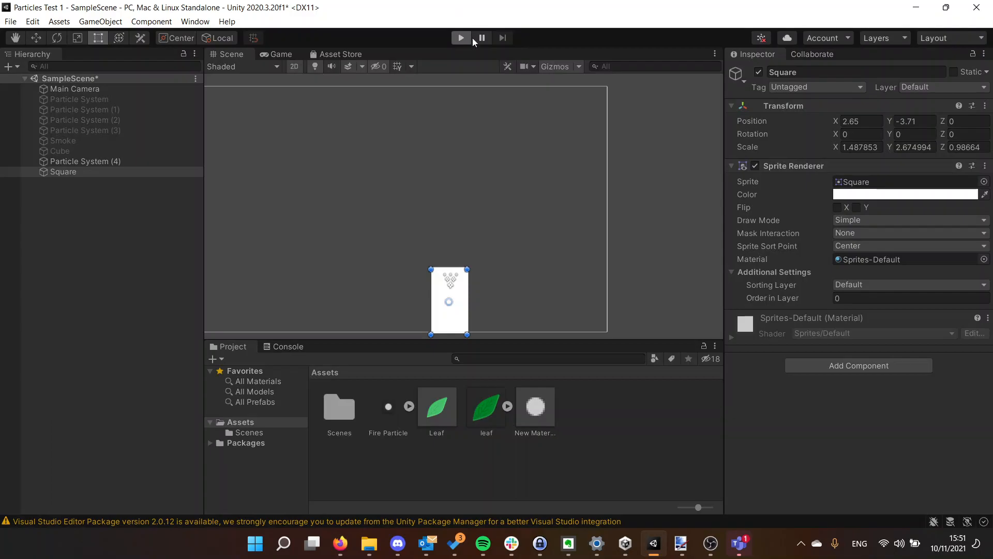